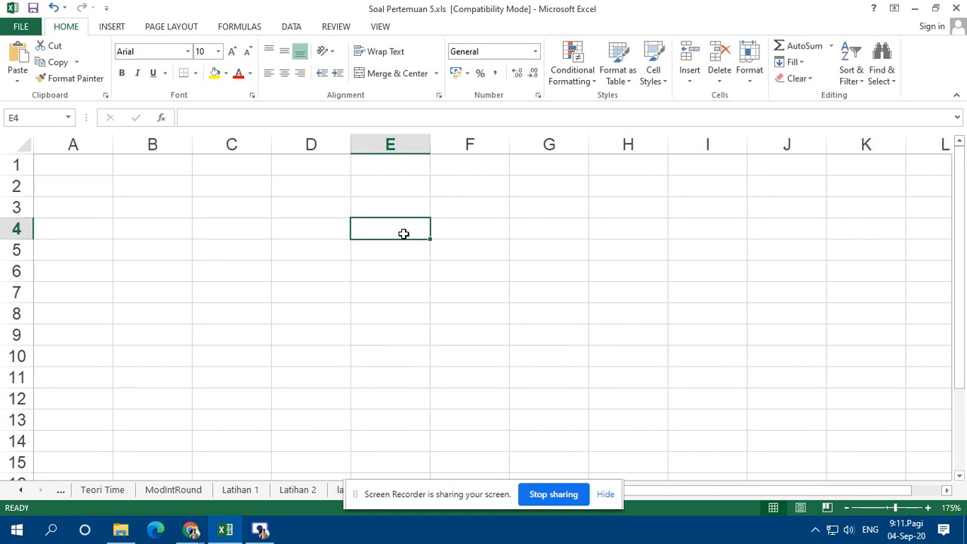
pyautogui.press('Up')
pyautogui.press('Up')
pyautogui.press('Up')
pyautogui.press('Down')
pyautogui.press('Down')
pyautogui.press('Down')
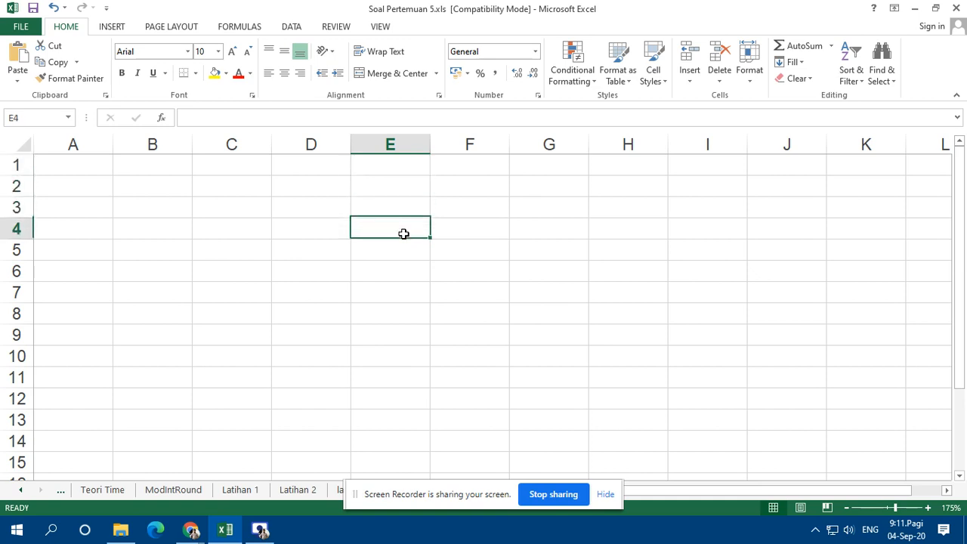
# - Enter the title "Date & Time" in cell E3 and fit column E's width to it
pyautogui.press('Up')
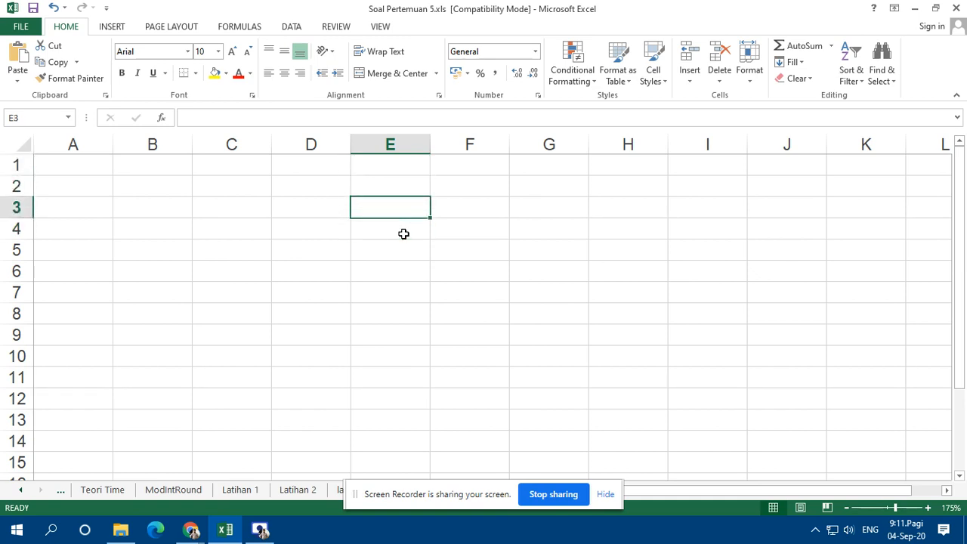
pyautogui.write('Date ')
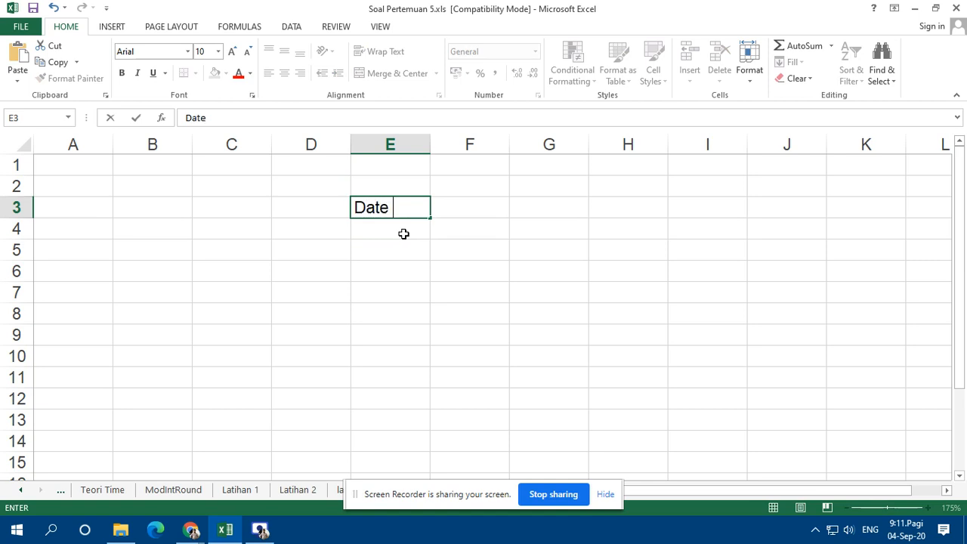
pyautogui.write('& Time')
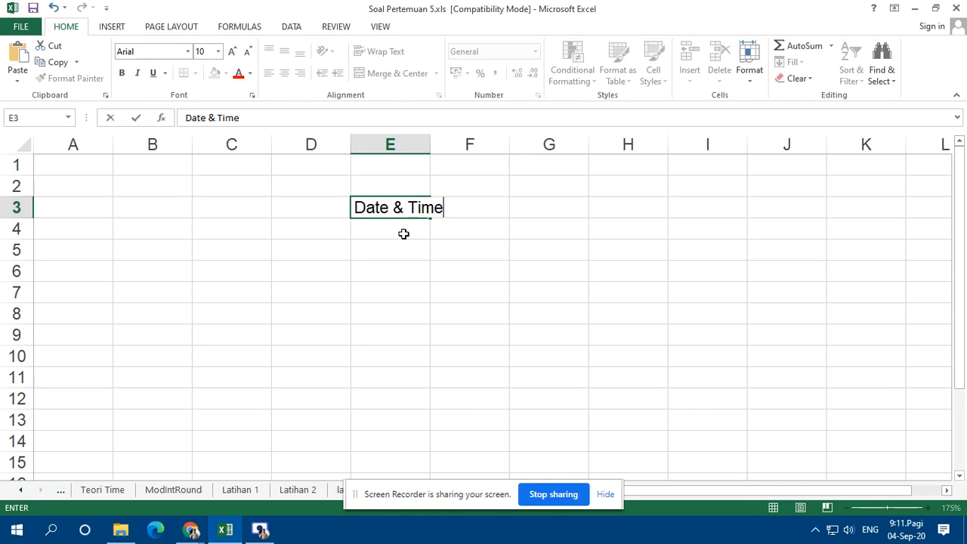
pyautogui.press('Return')
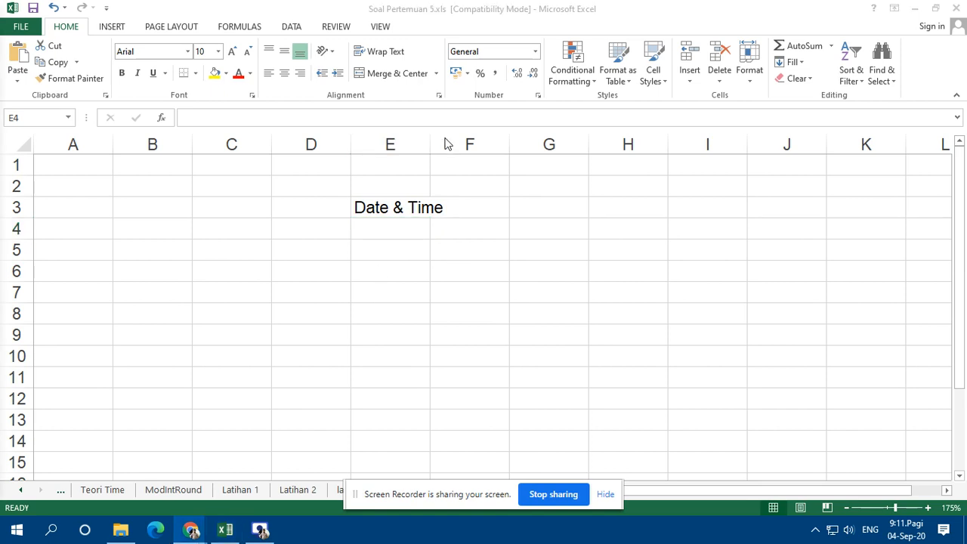
pyautogui.click(380, 208)
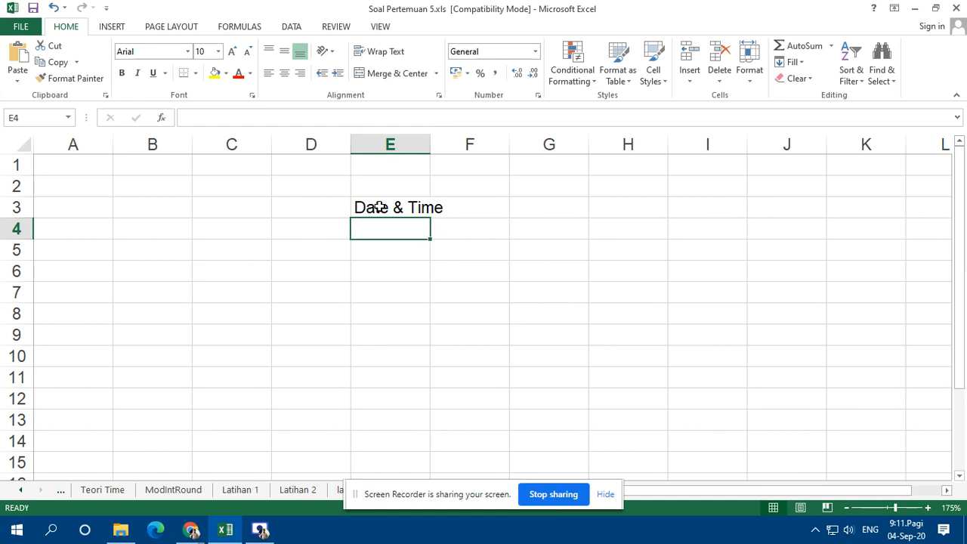
pyautogui.doubleClick(431, 144)
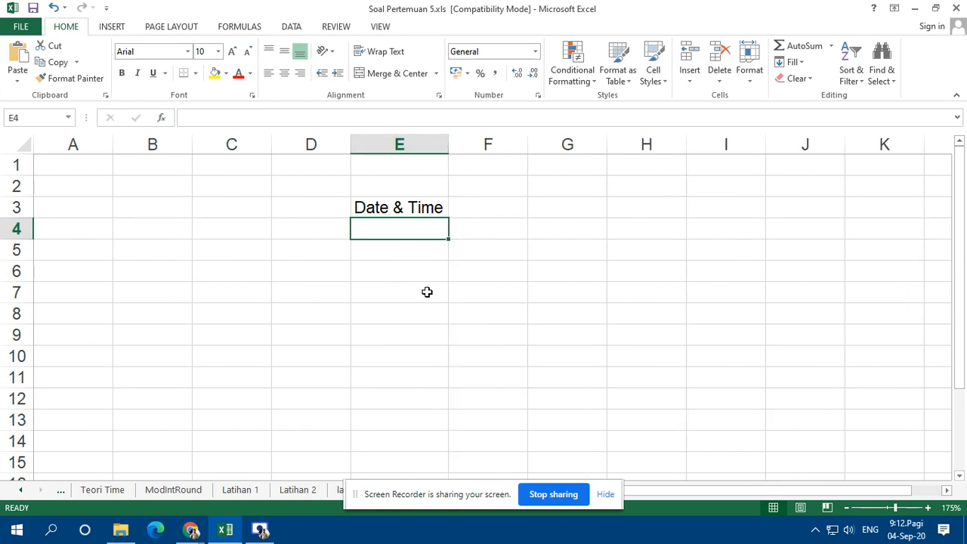
# - Enter the day format codes dd in cell D5 and ddd in cell D6
pyautogui.click(306, 272)
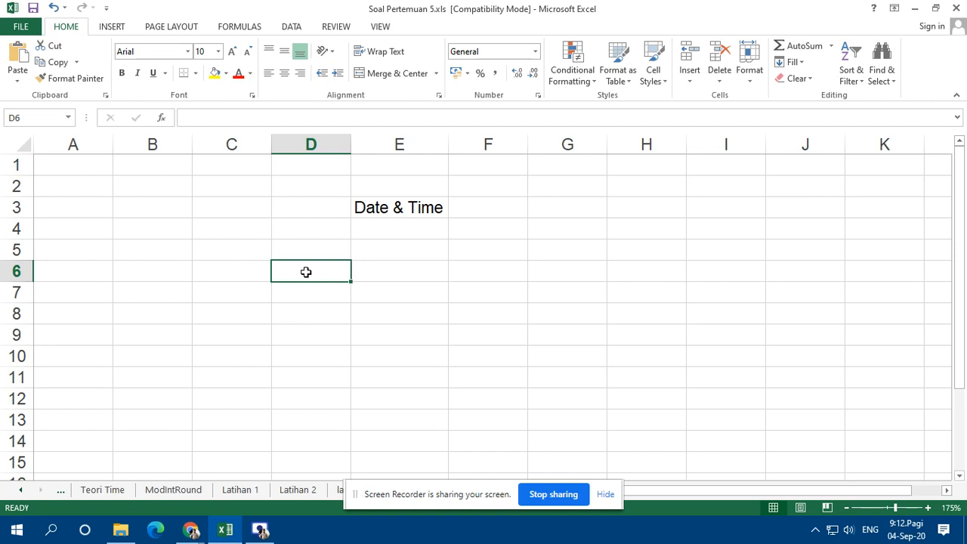
pyautogui.press('Up')
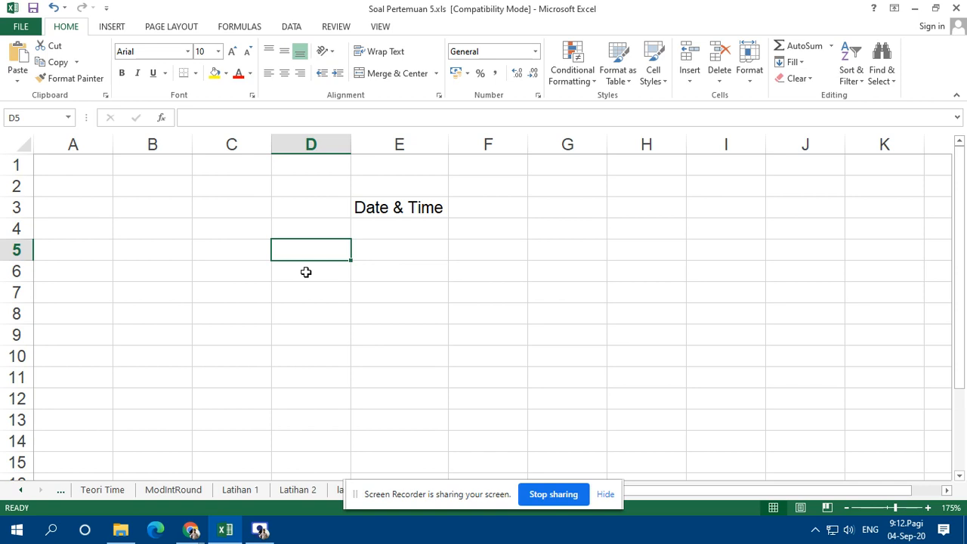
pyautogui.write('dd')
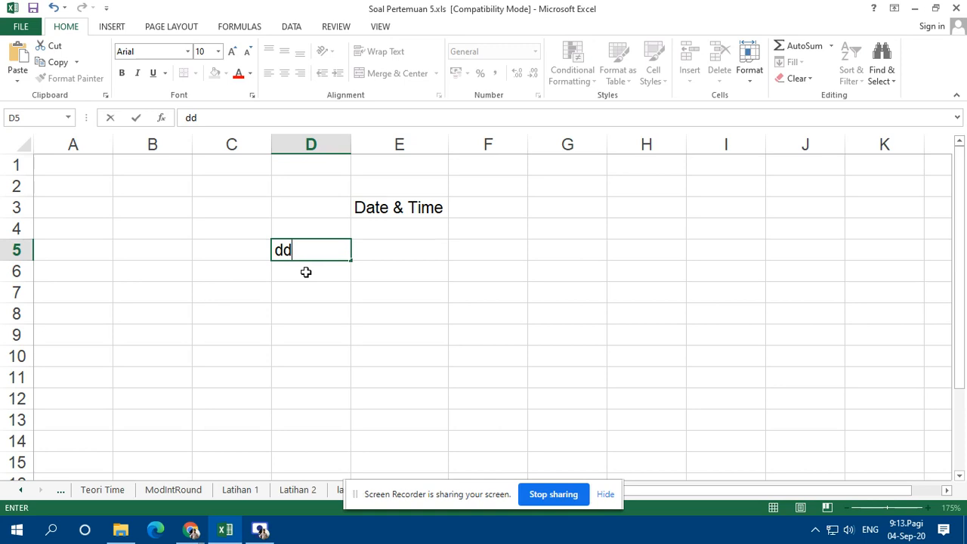
pyautogui.press('Return')
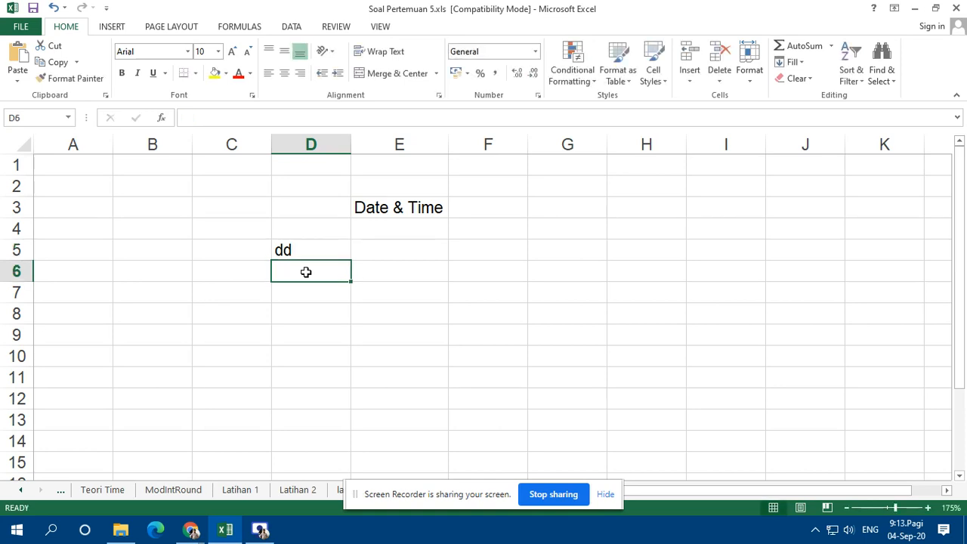
pyautogui.write('DDD')
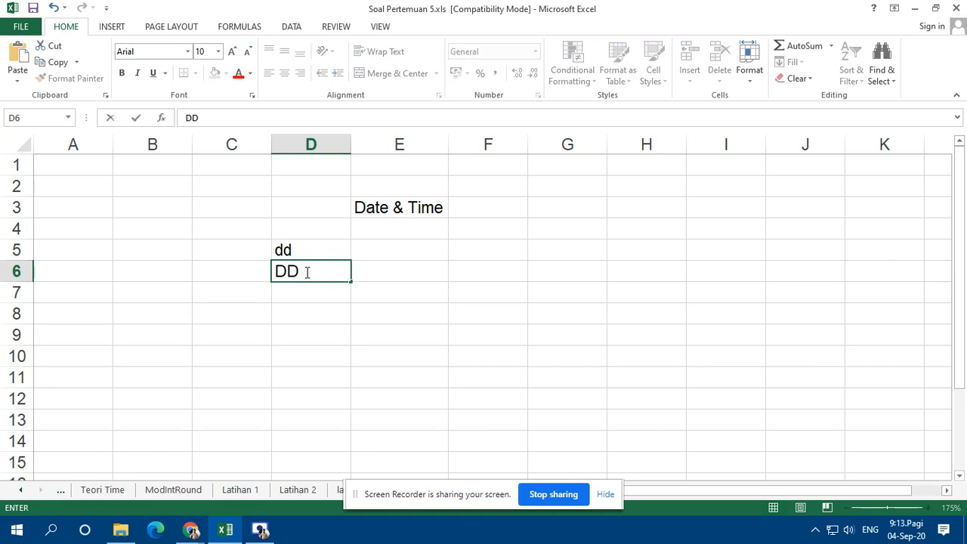
pyautogui.press('BackSpace')
pyautogui.press('BackSpace')
pyautogui.press('BackSpace')
pyautogui.write('ddd')
pyautogui.press('Return')
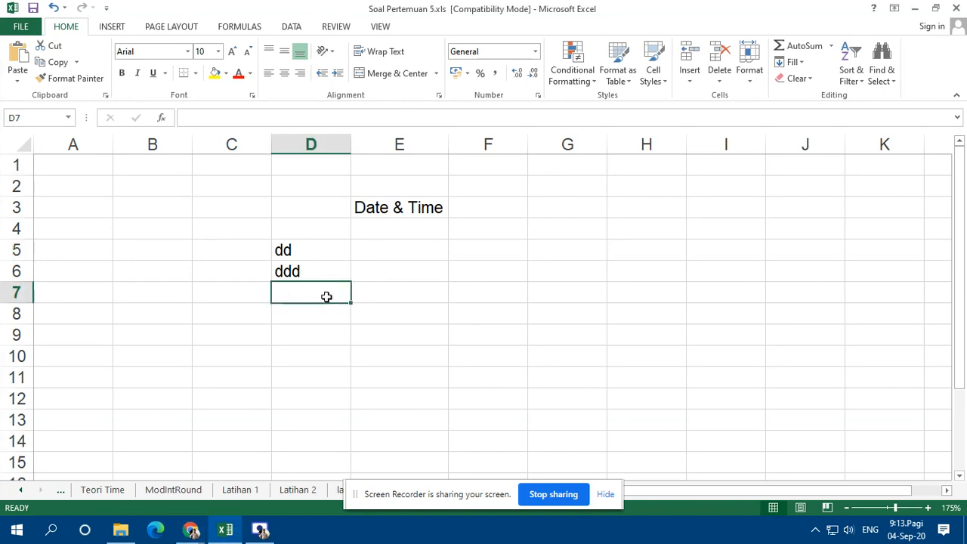
# - List the month and year format codes mm, mmm and yyyy in cells D7 to D9
pyautogui.write('mm')
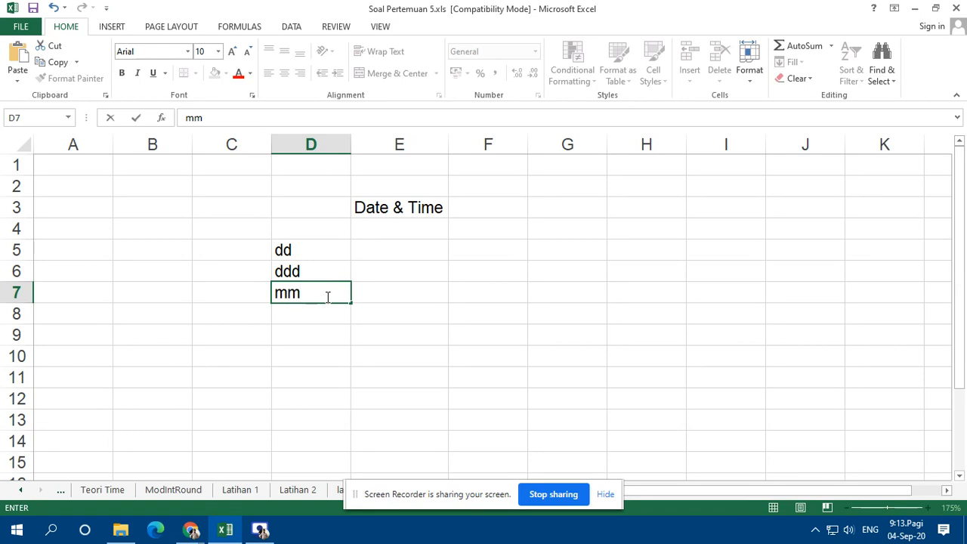
pyautogui.press('Return')
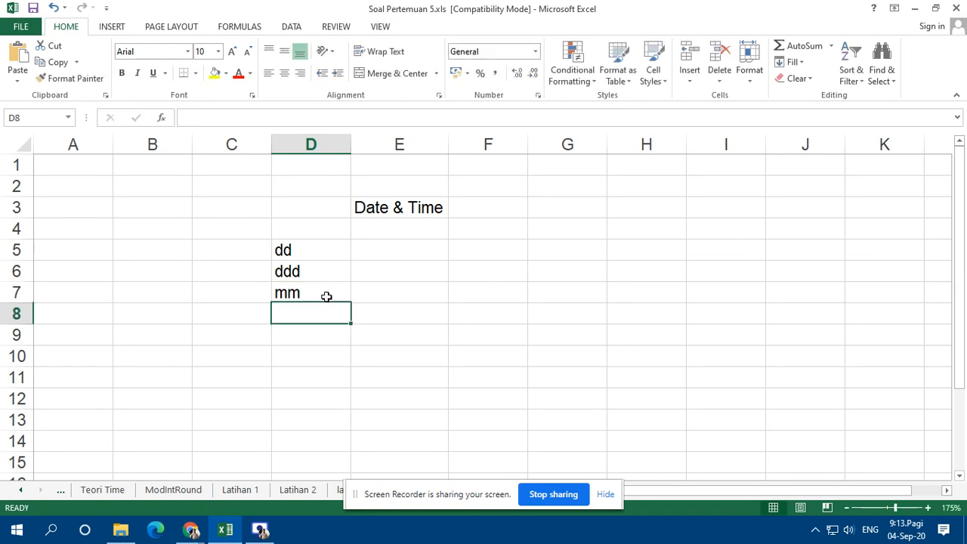
pyautogui.write('mmm')
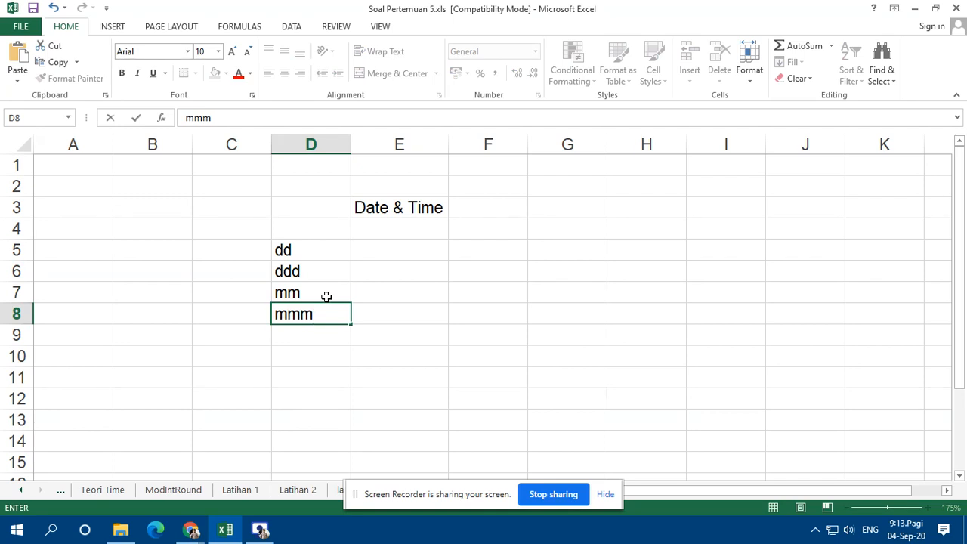
pyautogui.press('Return')
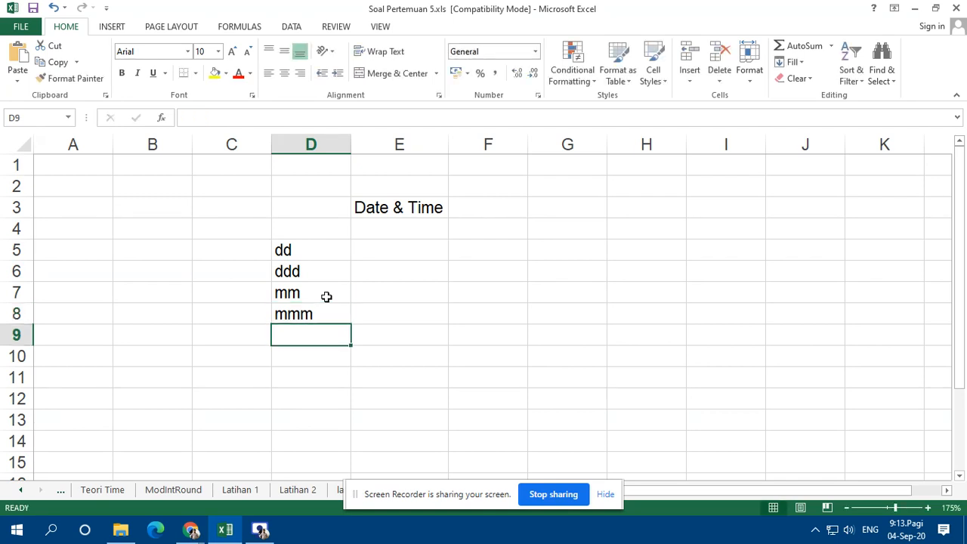
pyautogui.write('yy')
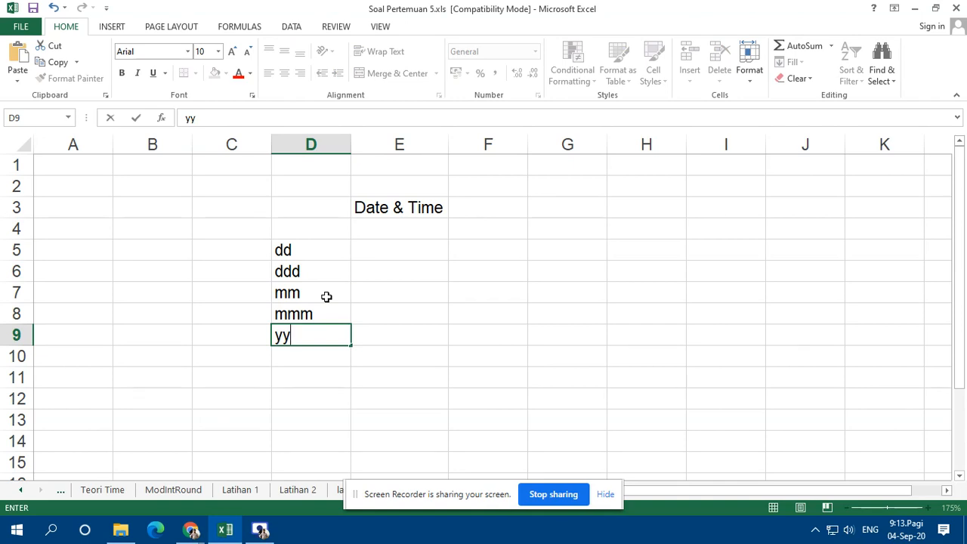
pyautogui.write('yy')
pyautogui.press('Return')
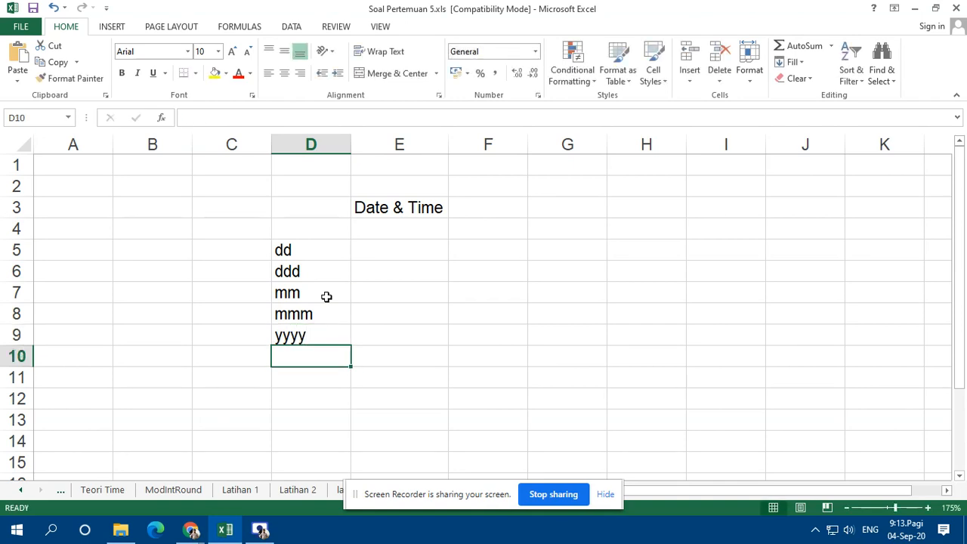
# - Enter the date 23-mei-2020 in cell F5 and fit column F's width to it
pyautogui.press('Up')
pyautogui.press('Up')
pyautogui.press('Up')
pyautogui.press('Up')
pyautogui.press('Up')
pyautogui.press('Up')
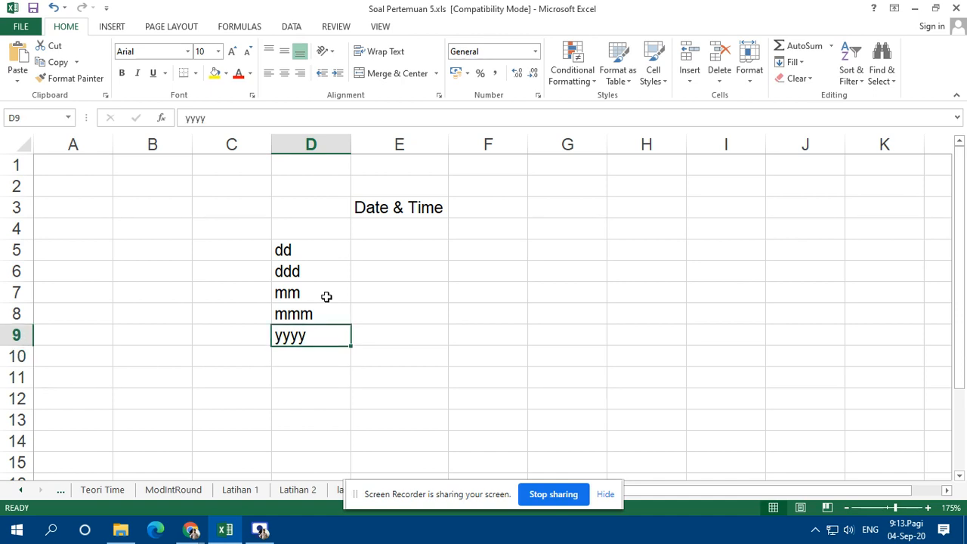
pyautogui.press('Right')
pyautogui.press('Down')
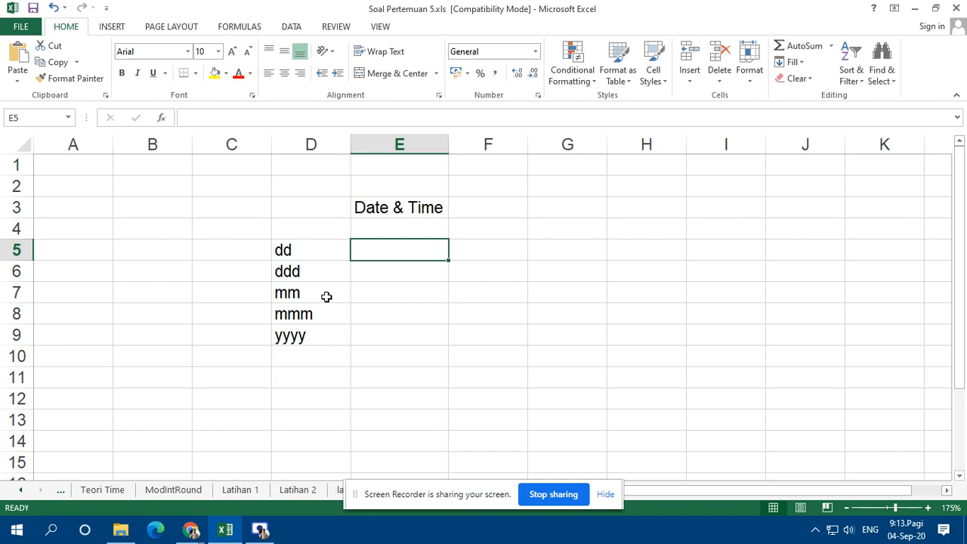
pyautogui.press('Right')
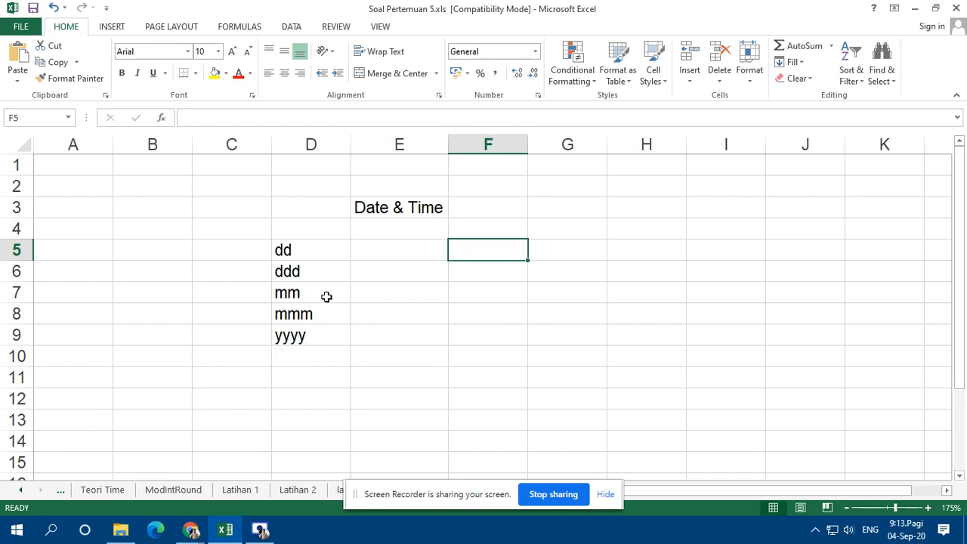
pyautogui.write('23-me')
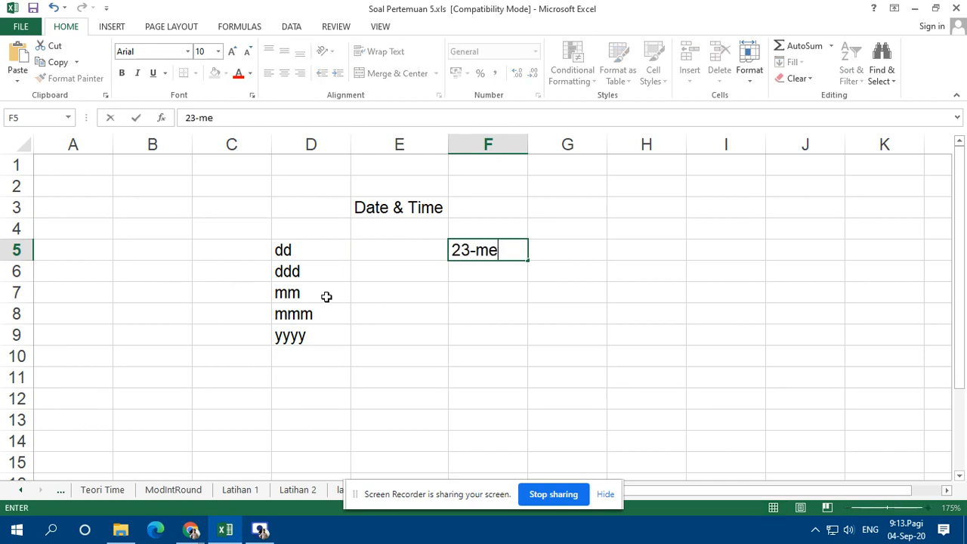
pyautogui.write('i-2020')
pyautogui.press('Return')
pyautogui.press('Up')
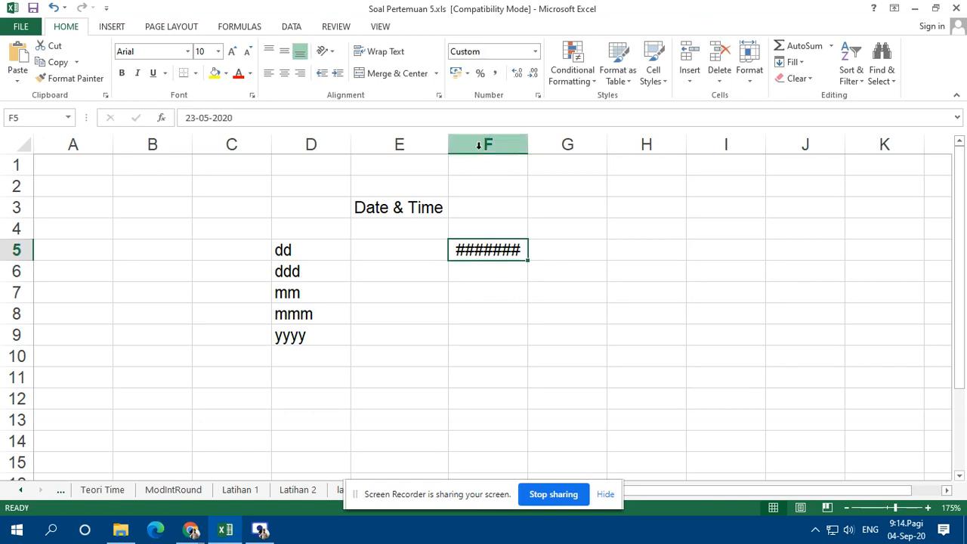
pyautogui.doubleClick(528, 142)
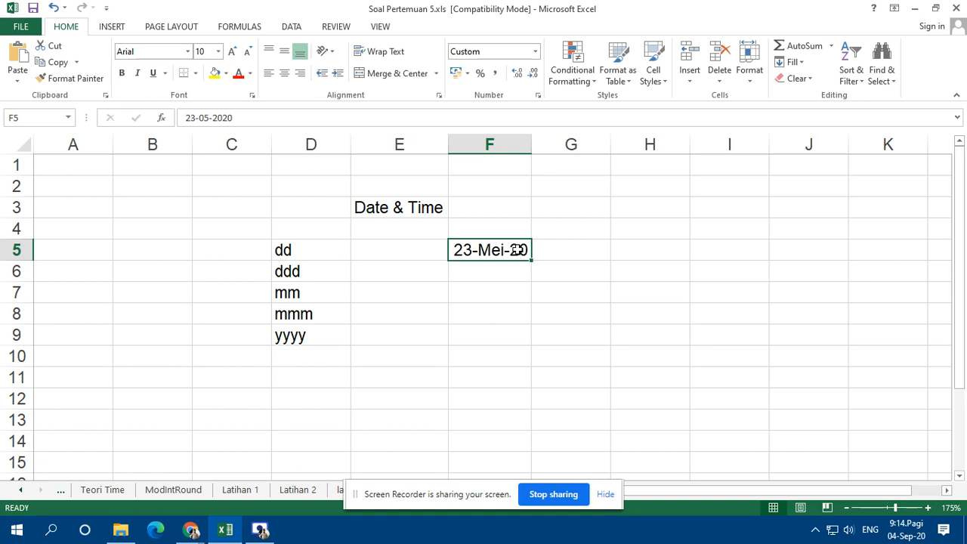
# - Replace the content of cell F5 with the text-formatted date '21-08-2020 and fit column F's width to it
pyautogui.press('Delete')
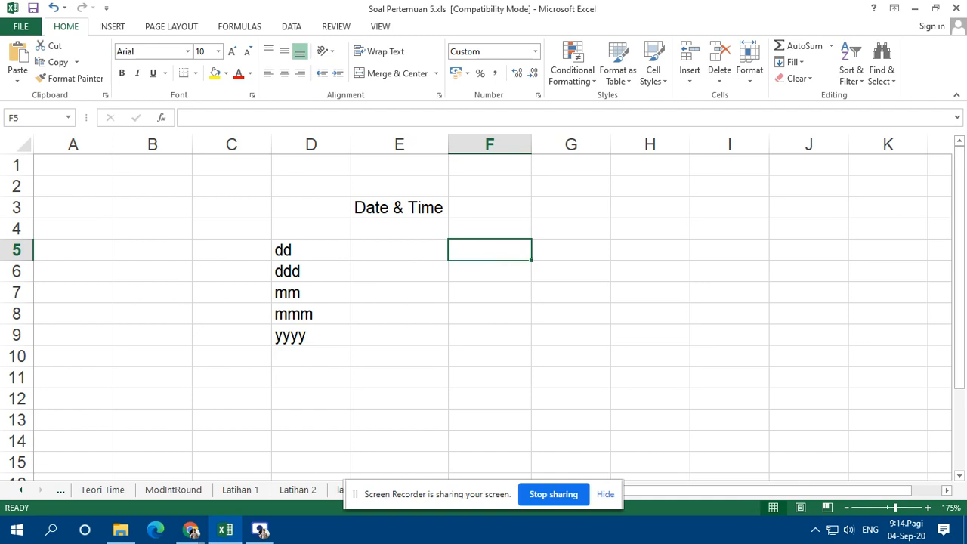
pyautogui.press('F2')
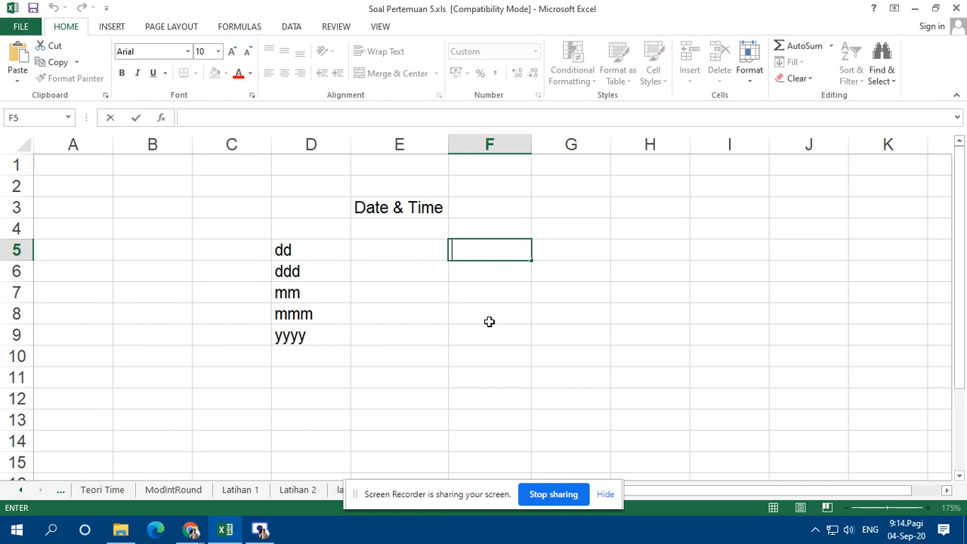
pyautogui.write("'21-08")
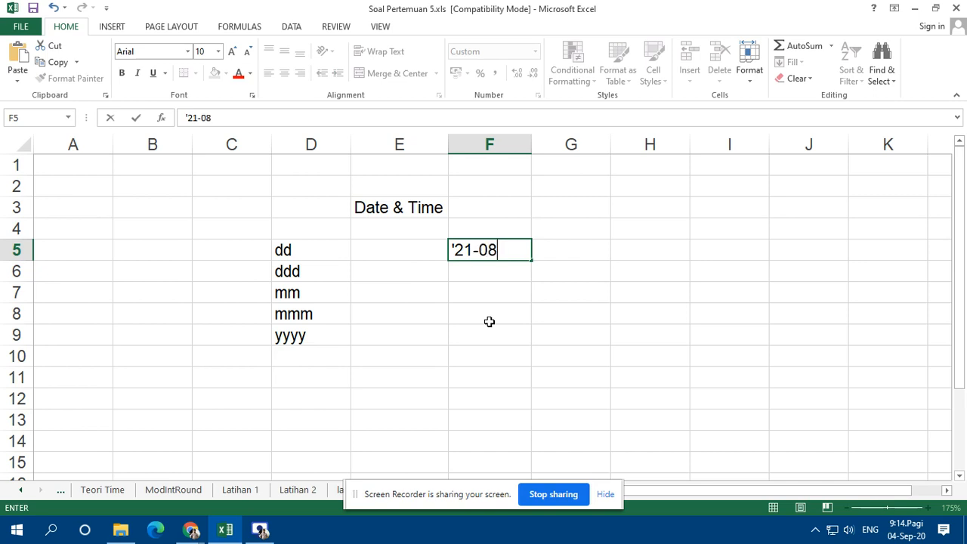
pyautogui.write('-2020')
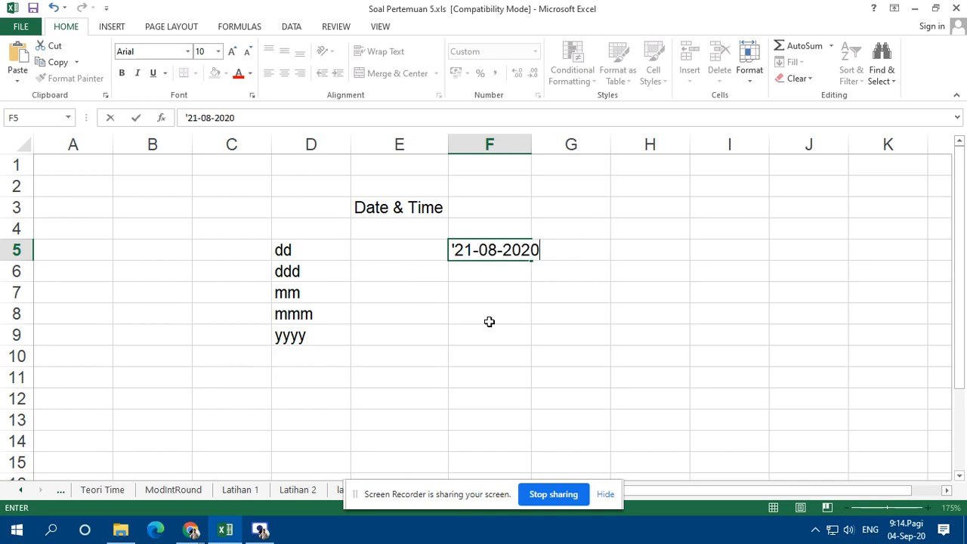
pyautogui.press('Return')
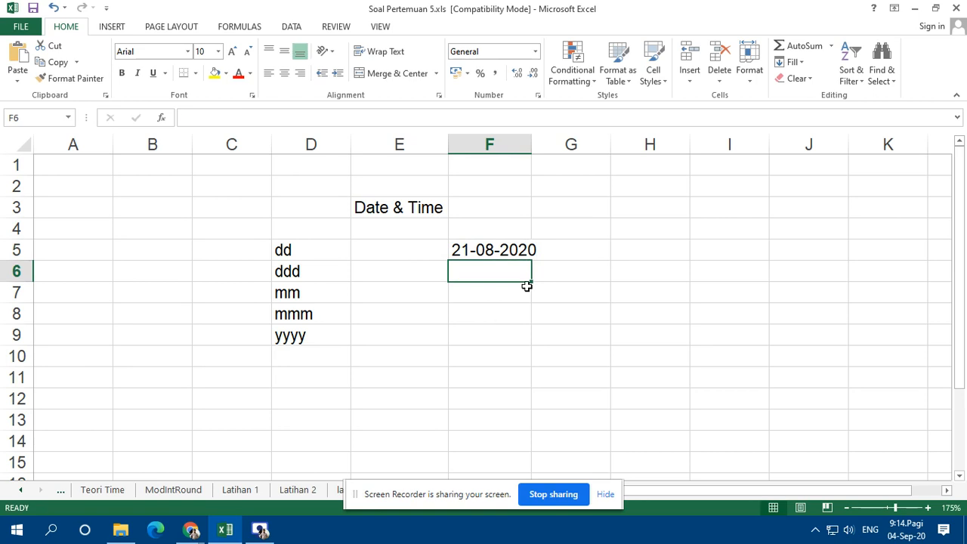
pyautogui.doubleClick(535, 142)
pyautogui.click(511, 253)
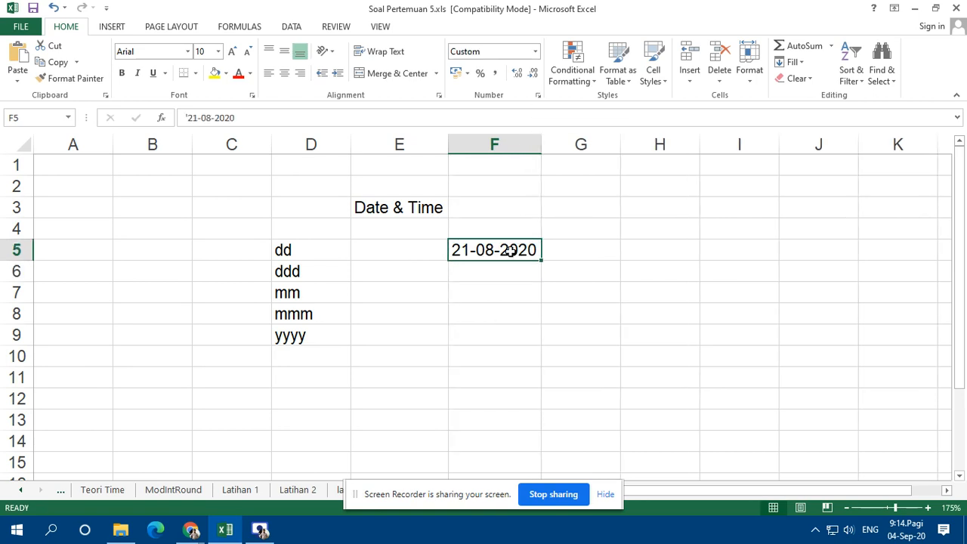
pyautogui.click(501, 294)
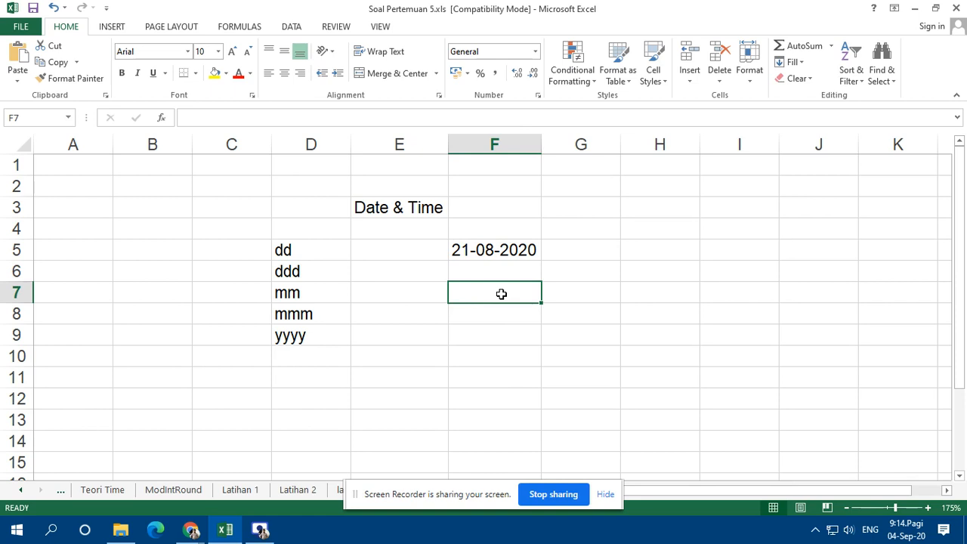
pyautogui.write('day')
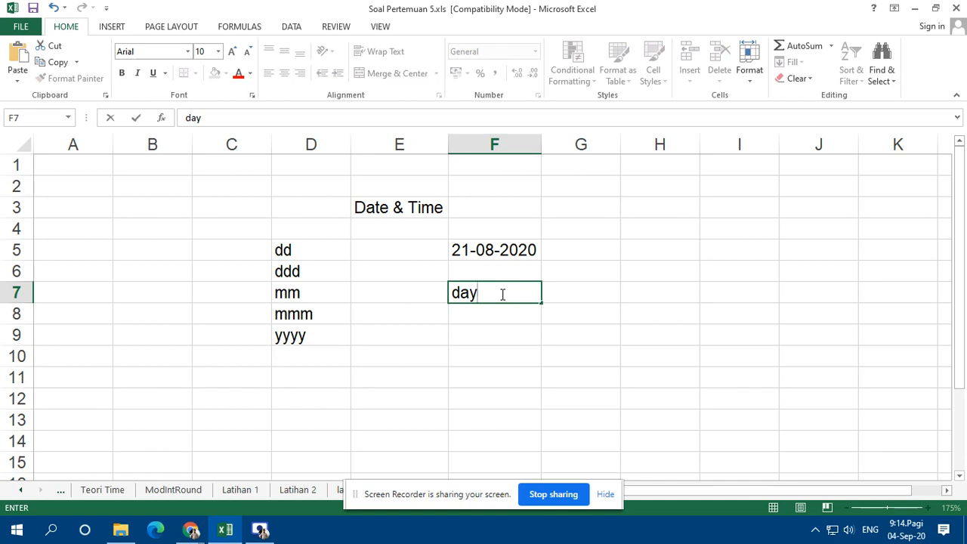
pyautogui.hotkey('ctrl', 'Return')
pyautogui.press('Right')
pyautogui.press('Left')
pyautogui.press('Delete')
# - Enter the formula =DAY(F5) in cell F7 to extract the day from the date in F5
pyautogui.write('=day')
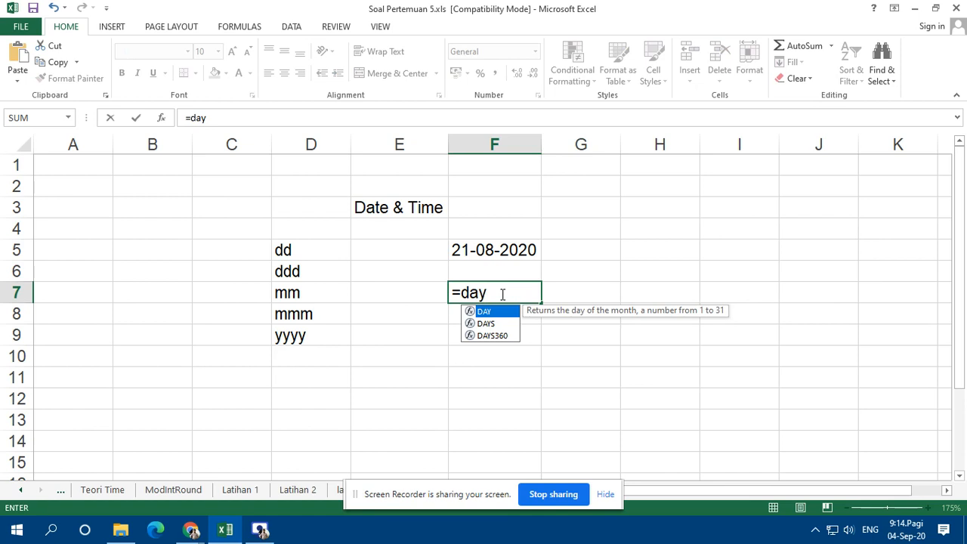
pyautogui.press('Tab')
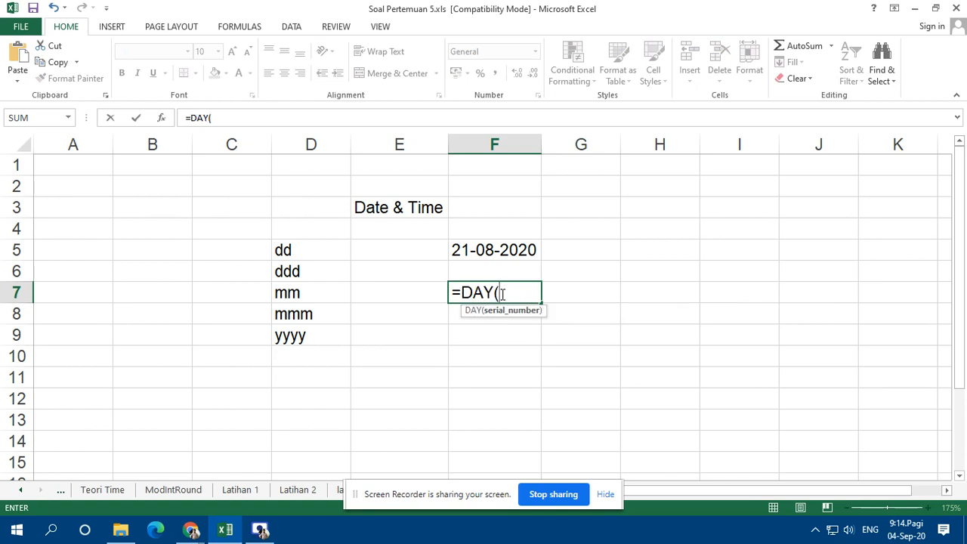
pyautogui.click(487, 250)
pyautogui.write(')')
pyautogui.press('Return')
pyautogui.press('Up')
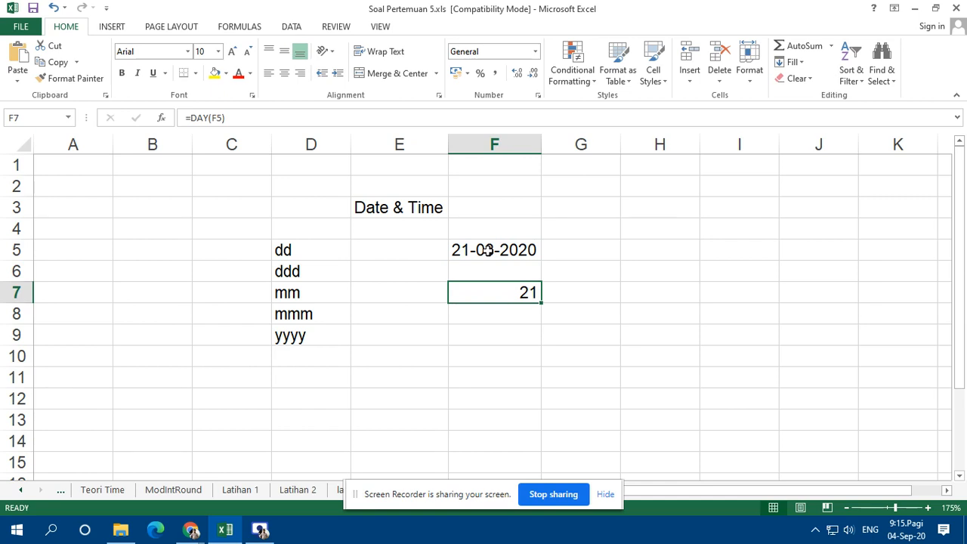
# - Enter the formula =MONTH(F5) in cell F8 to extract the month from the date in F5
pyautogui.press('Down')
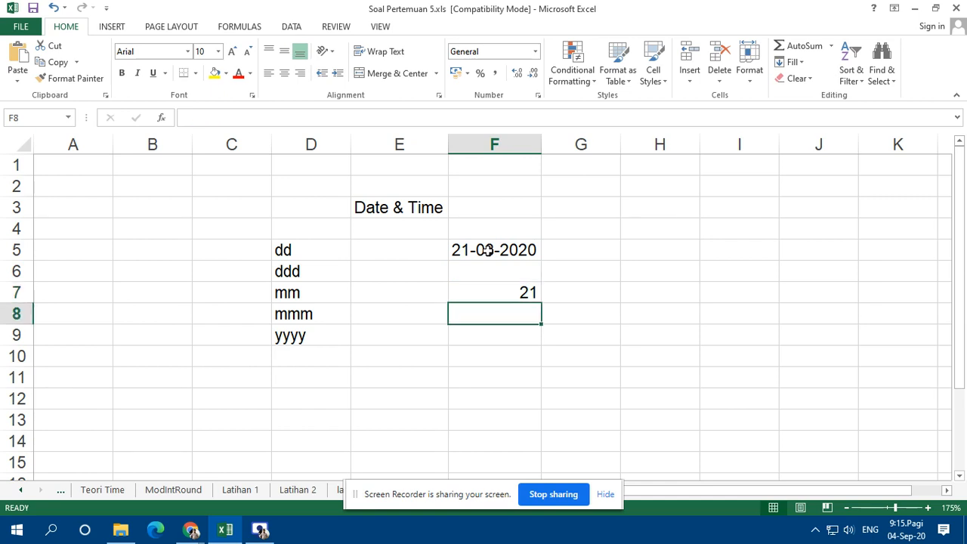
pyautogui.write('=mo')
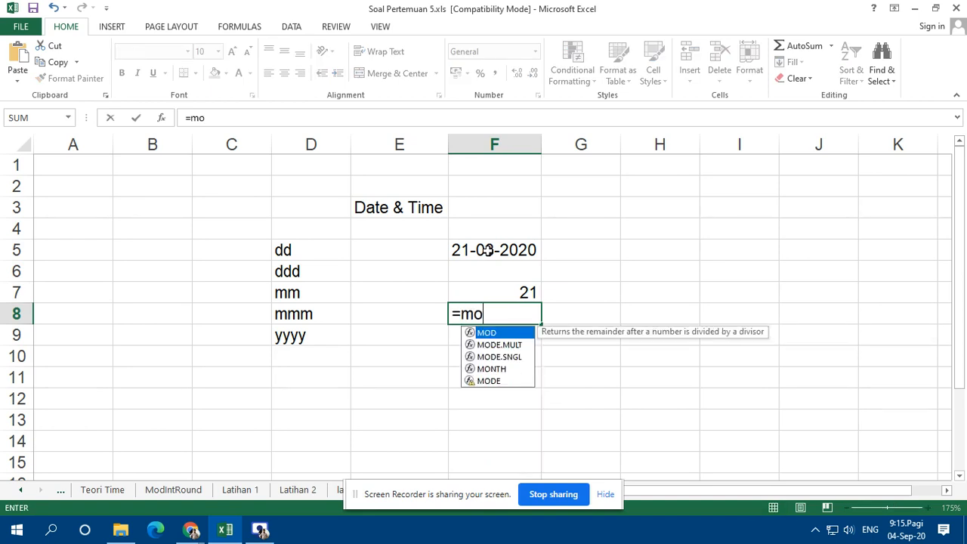
pyautogui.press('Down')
pyautogui.press('Down')
pyautogui.press('Down')
pyautogui.press('Tab')
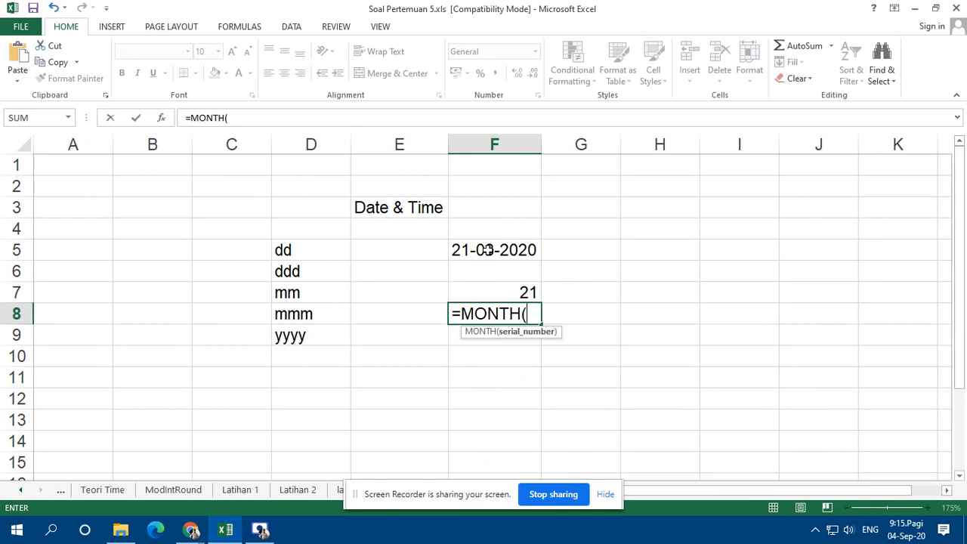
pyautogui.click(478, 243)
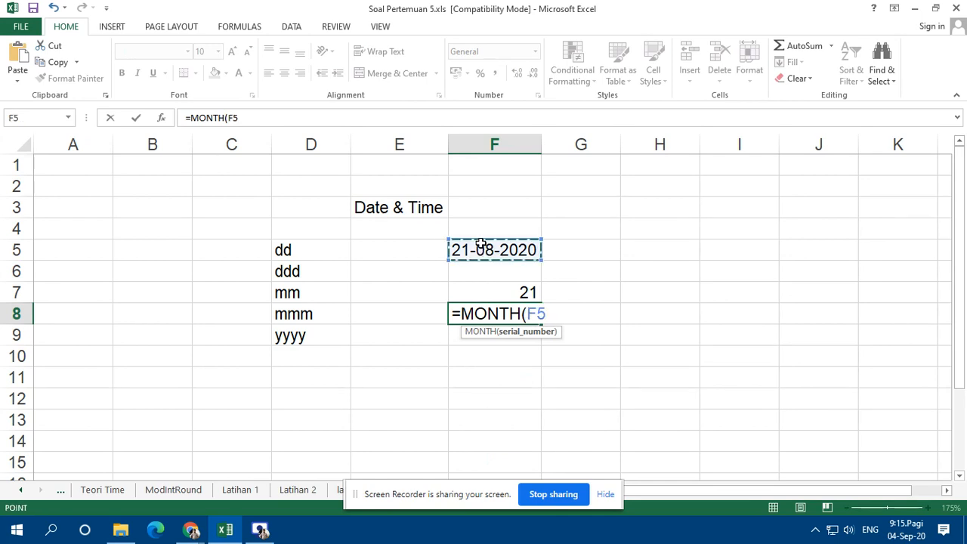
pyautogui.write(')')
pyautogui.press('Return')
pyautogui.press('Up')
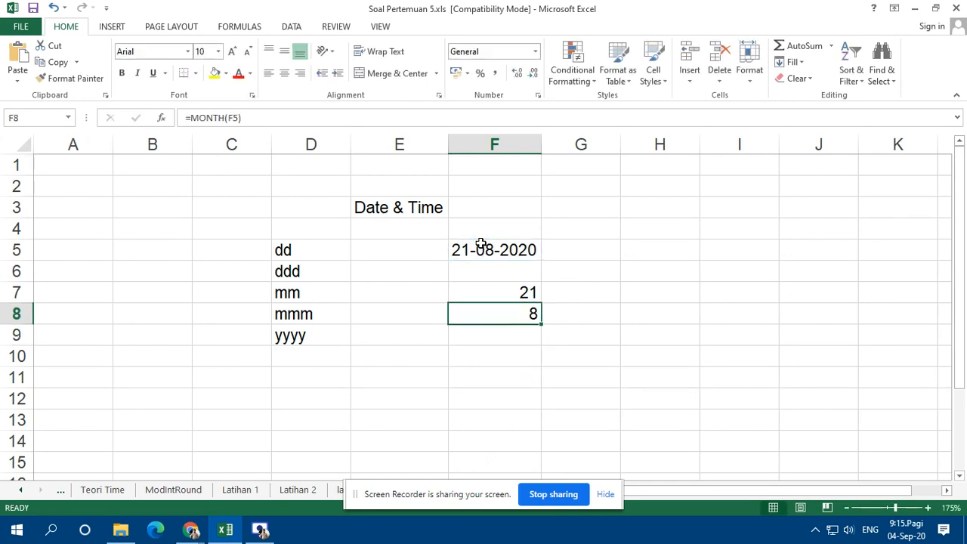
# - Enter the formula =YEAR(F5) in cell F9 to extract the year from the date in F5
pyautogui.press('Down')
pyautogui.write('=')
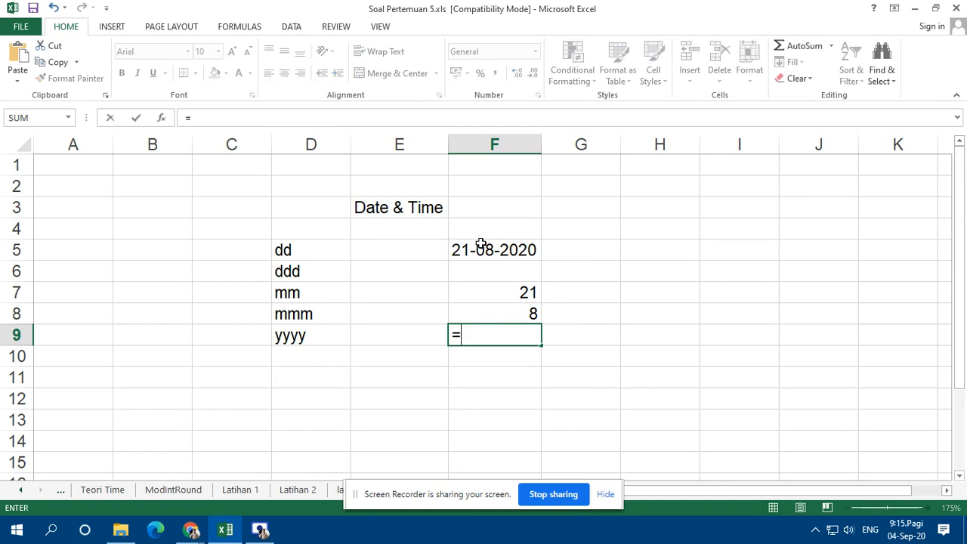
pyautogui.write('ye')
pyautogui.press('Tab')
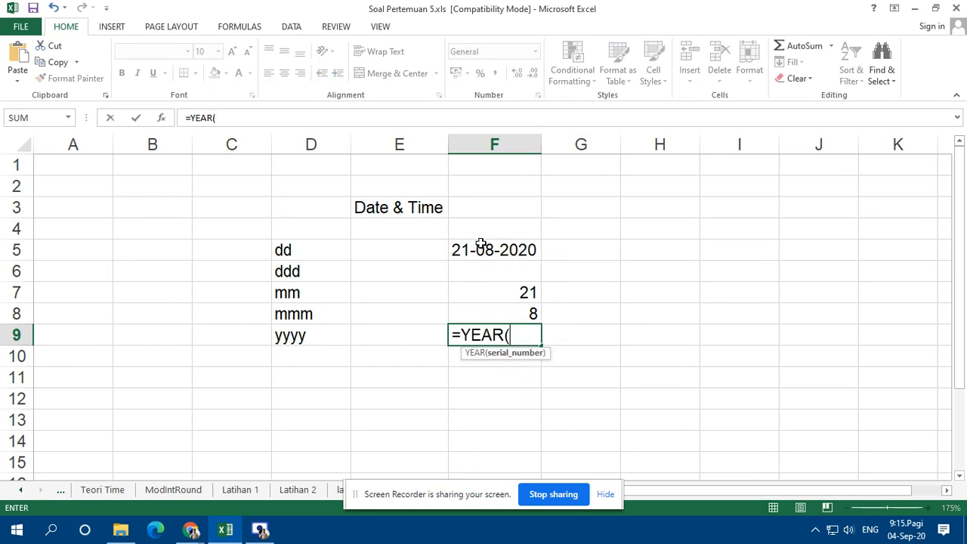
pyautogui.click(480, 243)
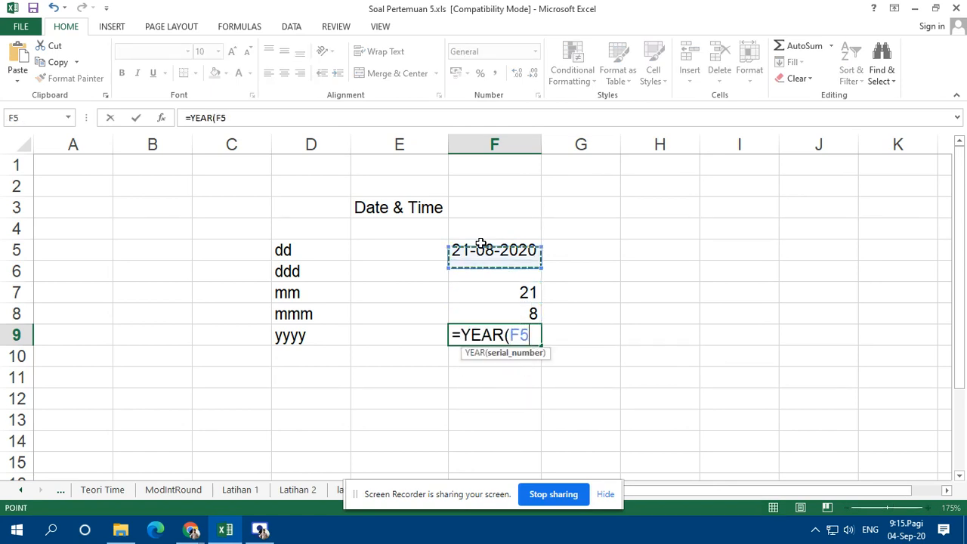
pyautogui.write(')')
pyautogui.press('Return')
pyautogui.press('Up')
pyautogui.press('Up')
pyautogui.press('Up')
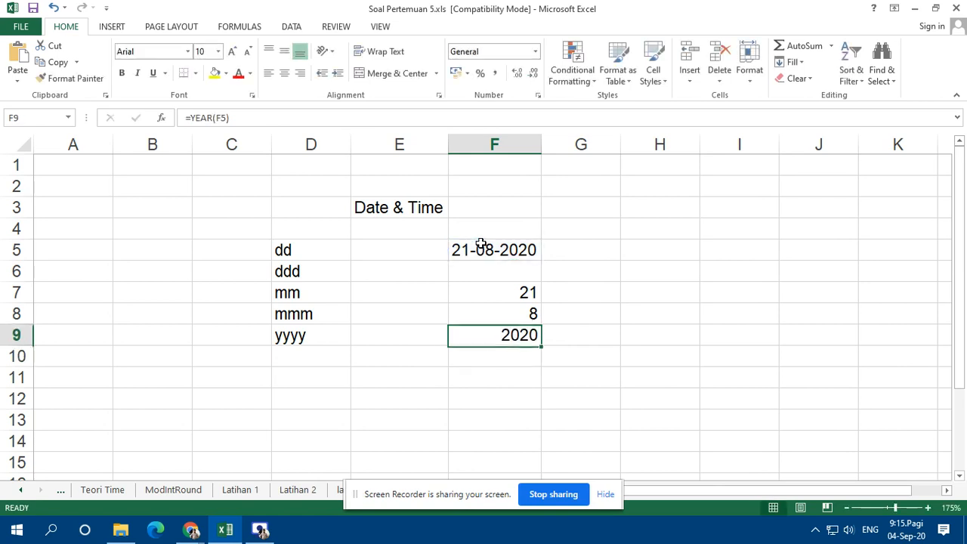
pyautogui.press('Down')
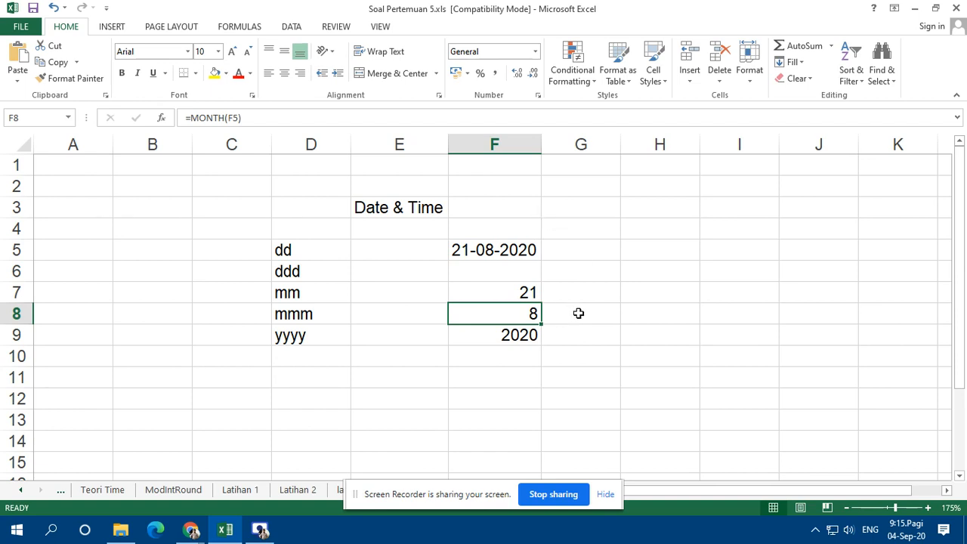
pyautogui.click(520, 291)
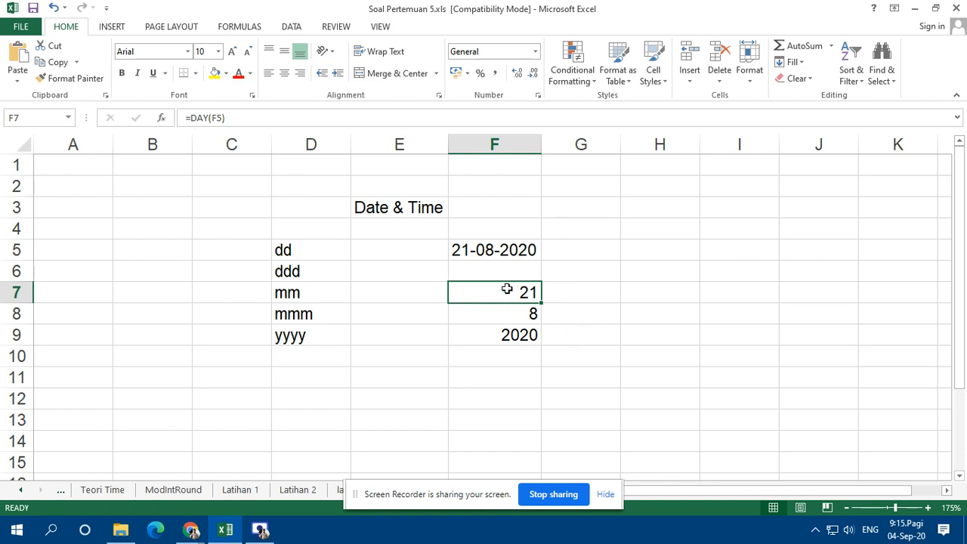
pyautogui.moveTo(506, 287); pyautogui.dragTo(520, 334)
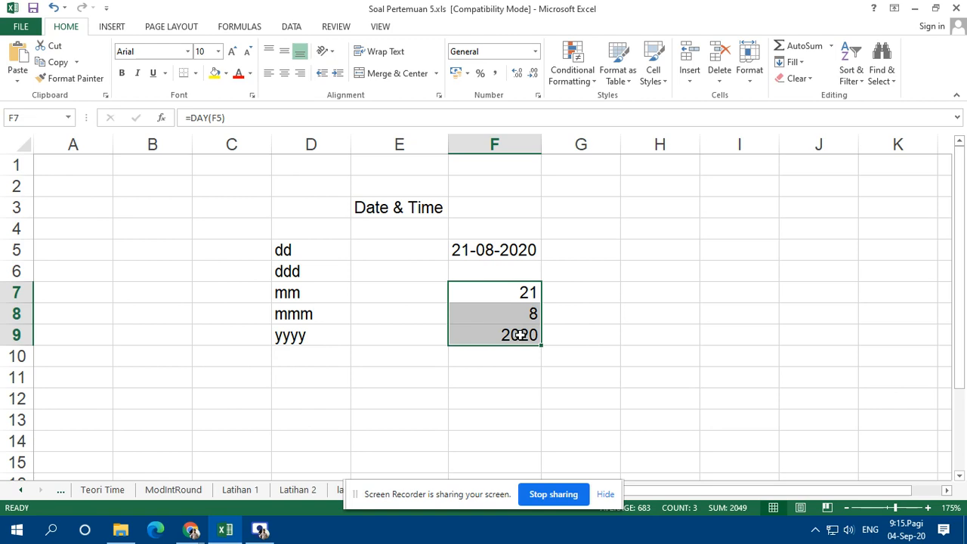
pyautogui.click(582, 315)
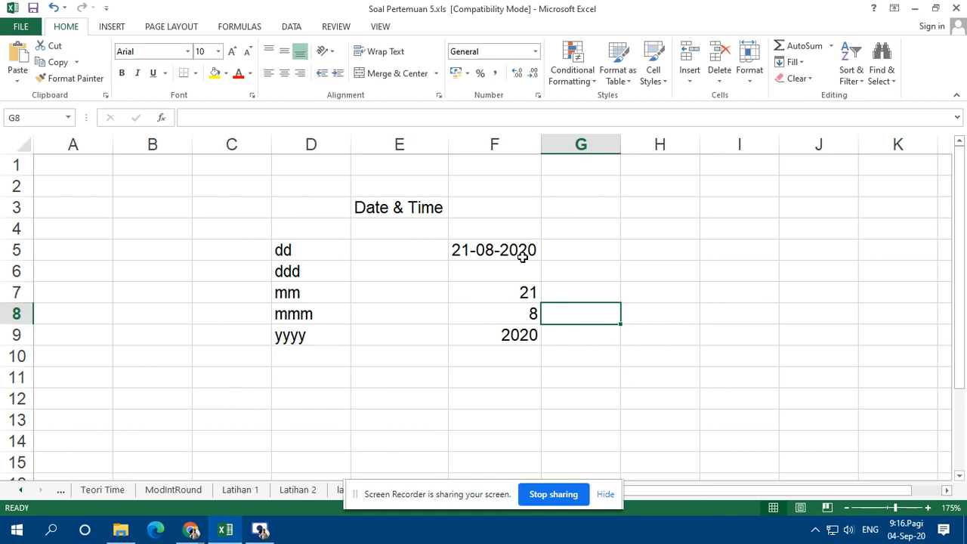
pyautogui.click(191, 532)
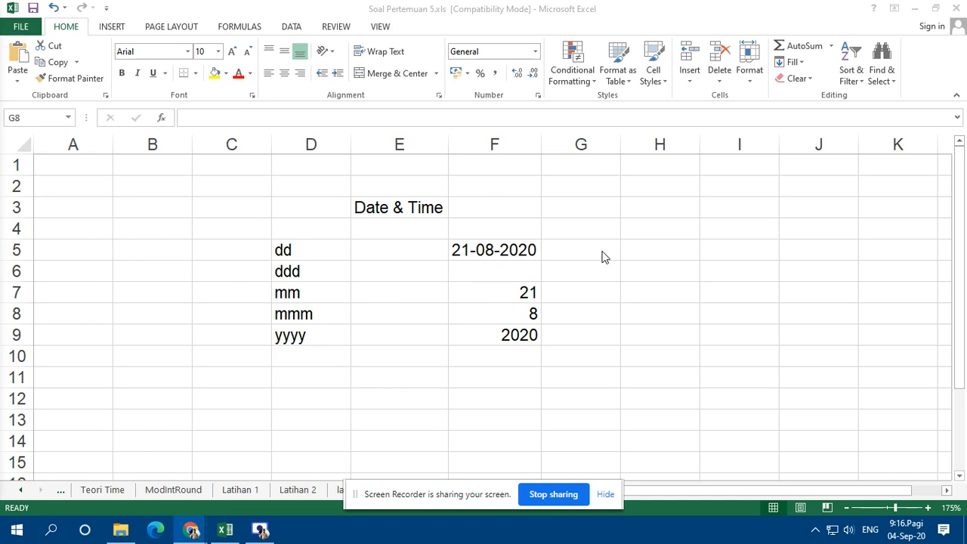
pyautogui.click(491, 361)
pyautogui.write('date')
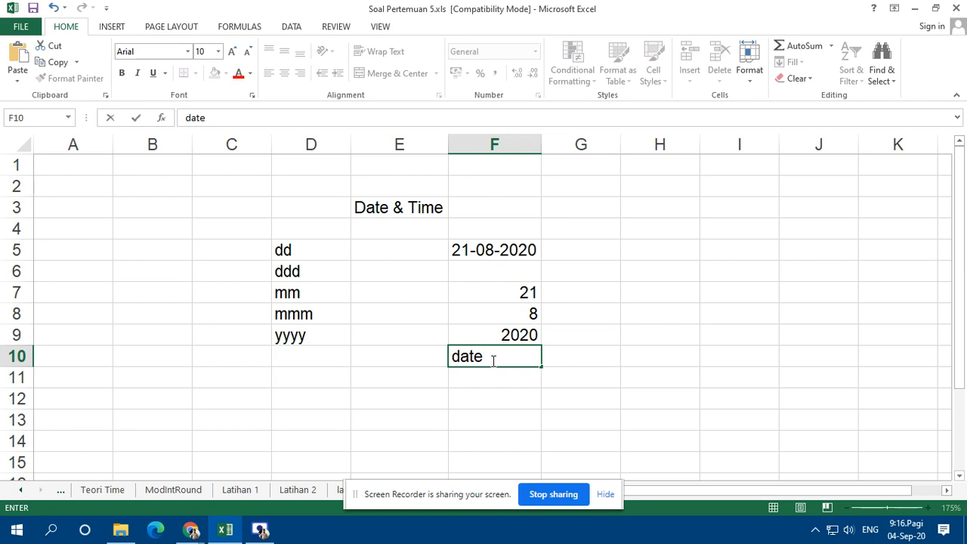
pyautogui.write('value')
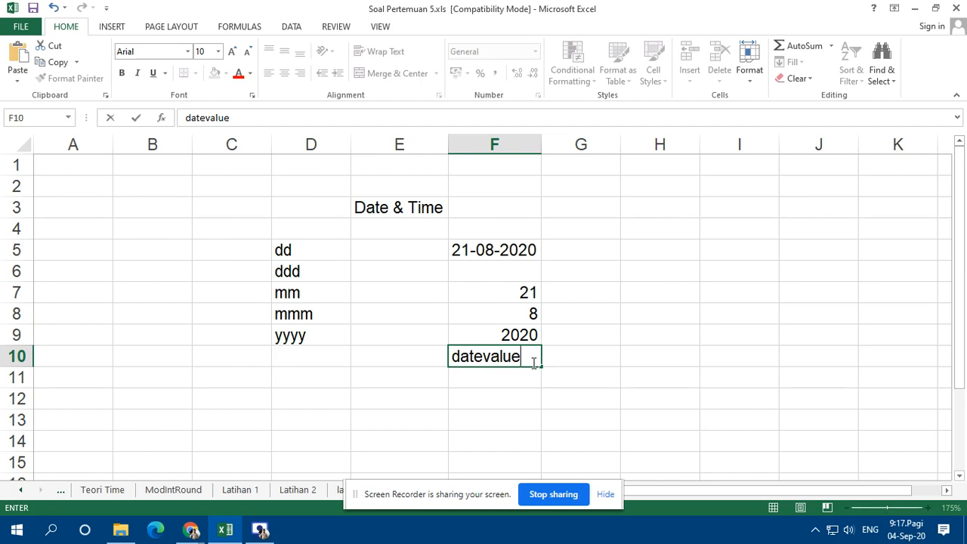
pyautogui.press('BackSpace')
pyautogui.press('BackSpace')
pyautogui.press('BackSpace')
pyautogui.press('BackSpace')
pyautogui.press('BackSpace')
pyautogui.press('BackSpace')
pyautogui.press('BackSpace')
pyautogui.press('BackSpace')
pyautogui.press('BackSpace')
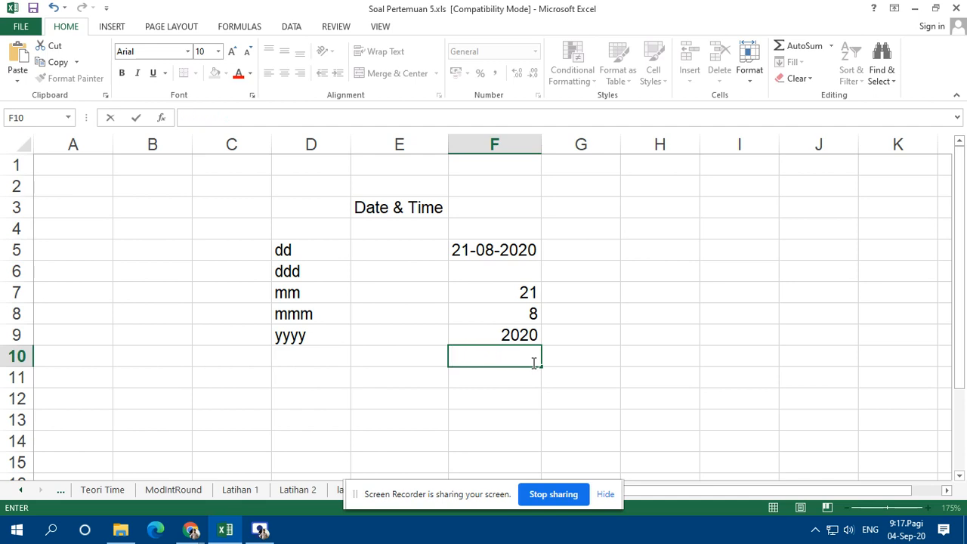
# - Enter the formula =DATE(2022;2;15) in cell F10 and widen column F to roughly twice its width
pyautogui.write('=date')
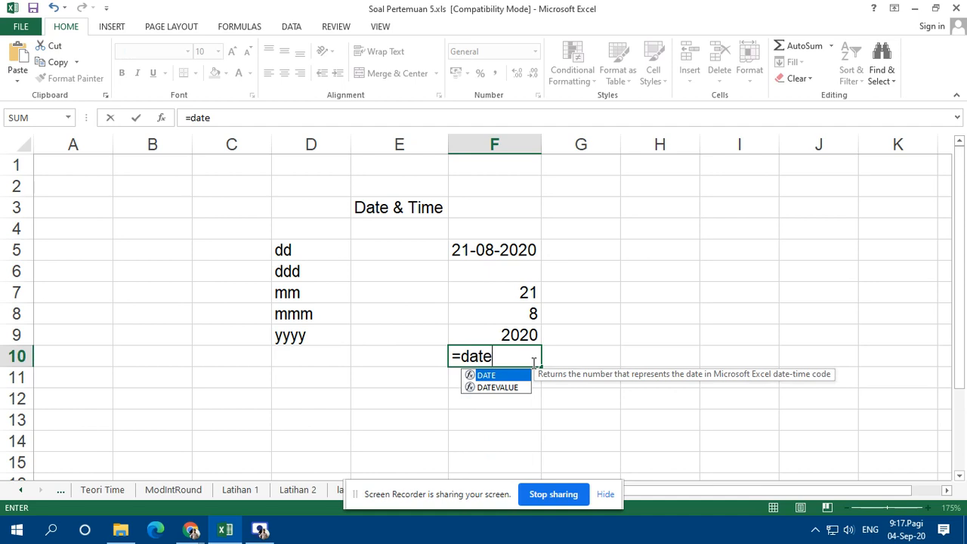
pyautogui.press('Tab')
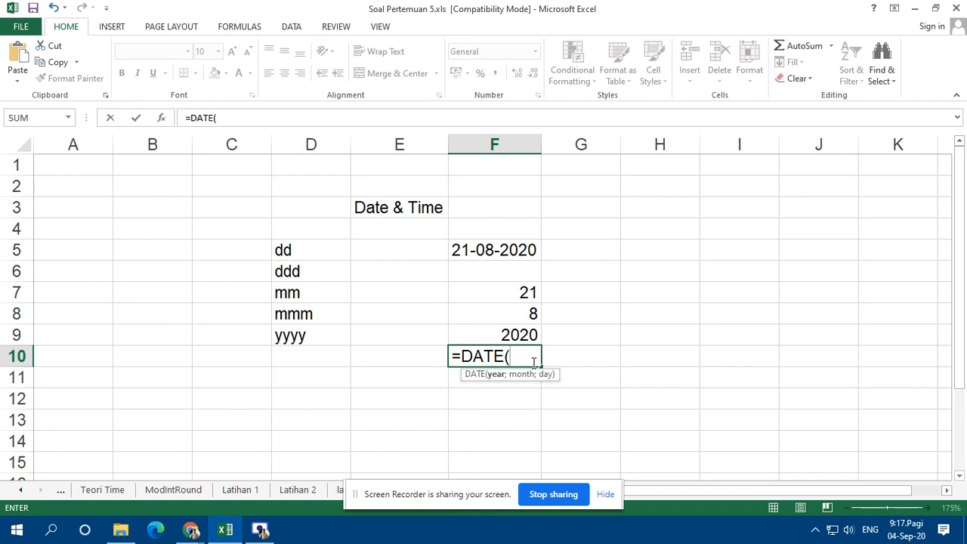
pyautogui.write('2022;')
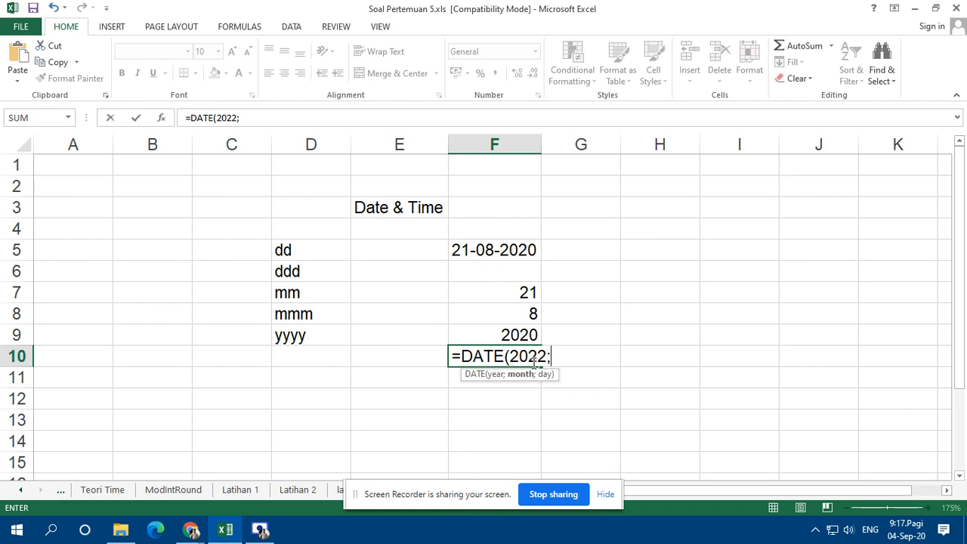
pyautogui.write('02')
pyautogui.press('BackSpace')
pyautogui.press('BackSpace')
pyautogui.write('2;15')
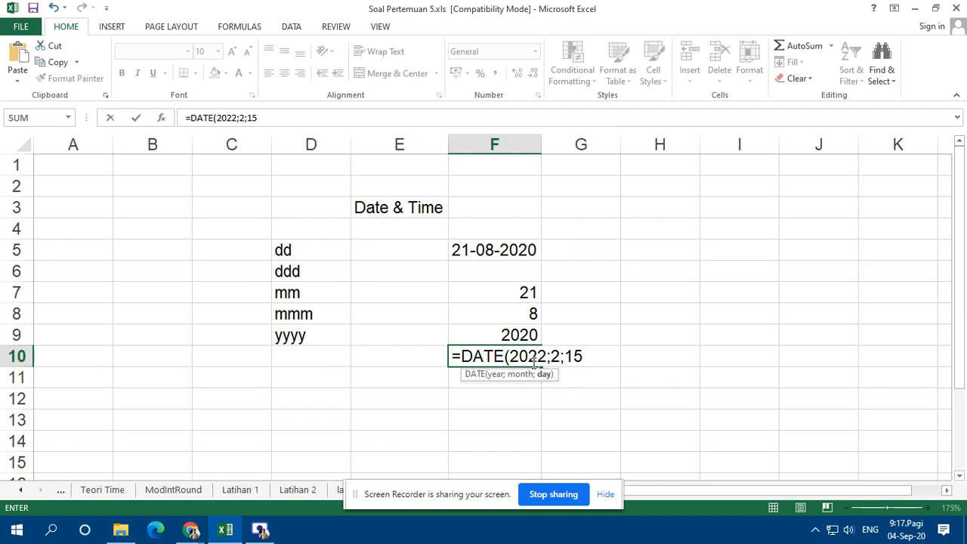
pyautogui.write(')')
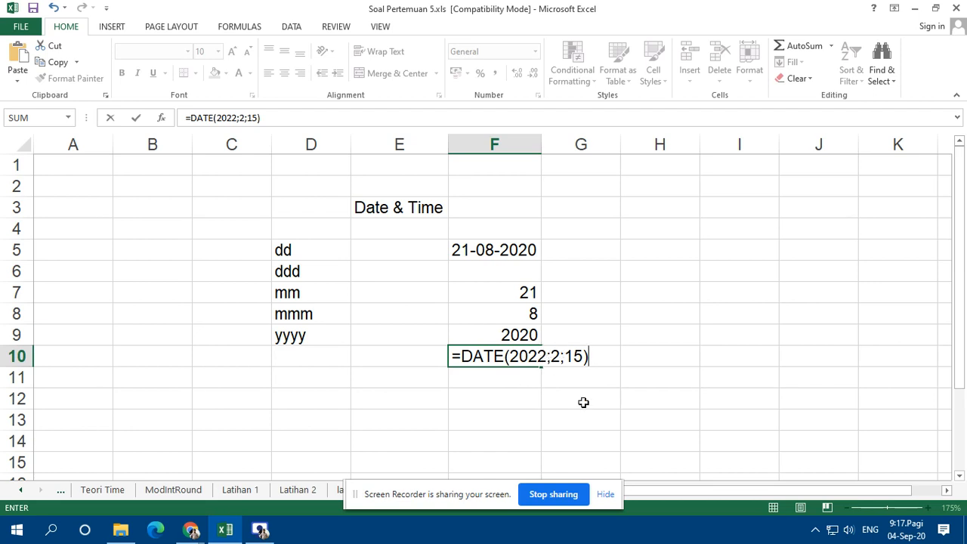
pyautogui.press('Return')
pyautogui.click(531, 356)
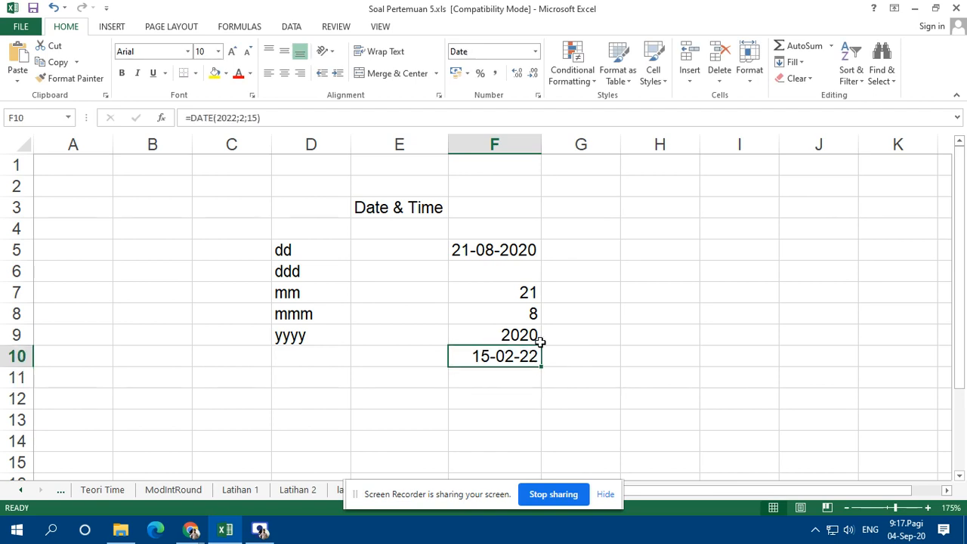
pyautogui.moveTo(542, 144); pyautogui.dragTo(620, 145)
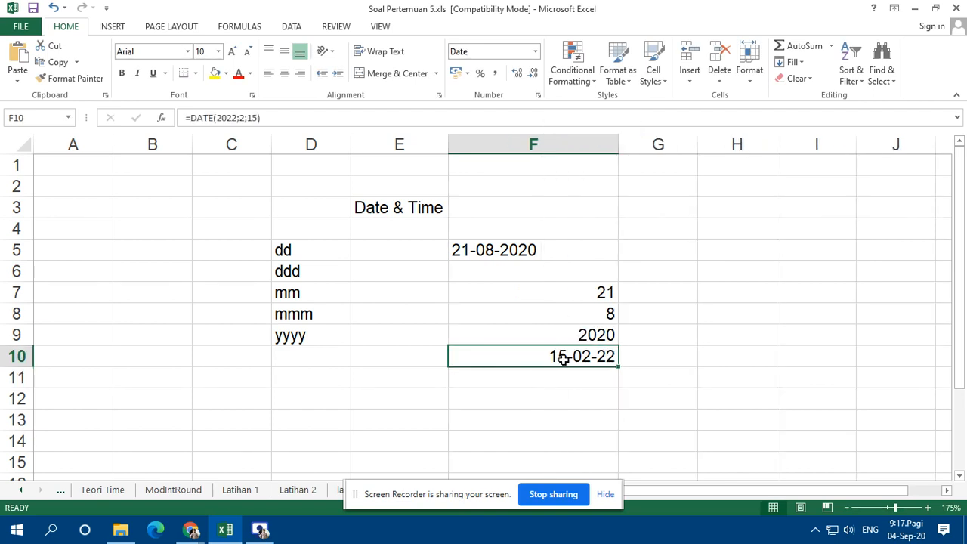
# - Apply the custom number format dd-mmm-yyyy to the date in cell F10
pyautogui.rightClick(506, 354)
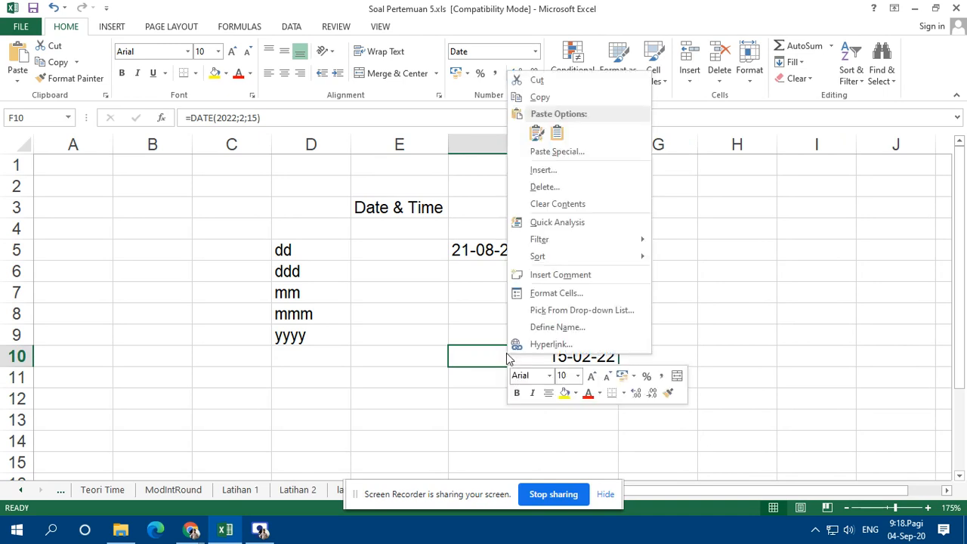
pyautogui.click(562, 290)
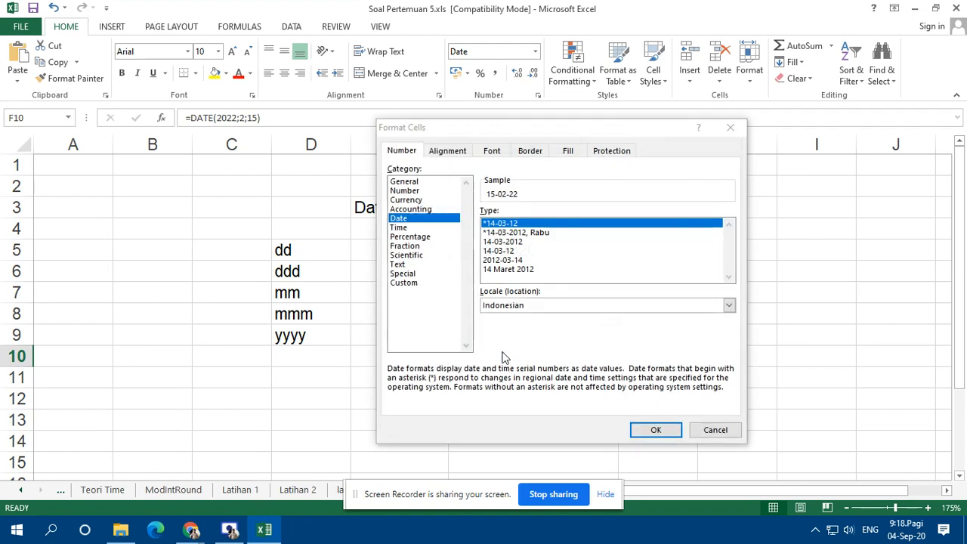
pyautogui.click(521, 270)
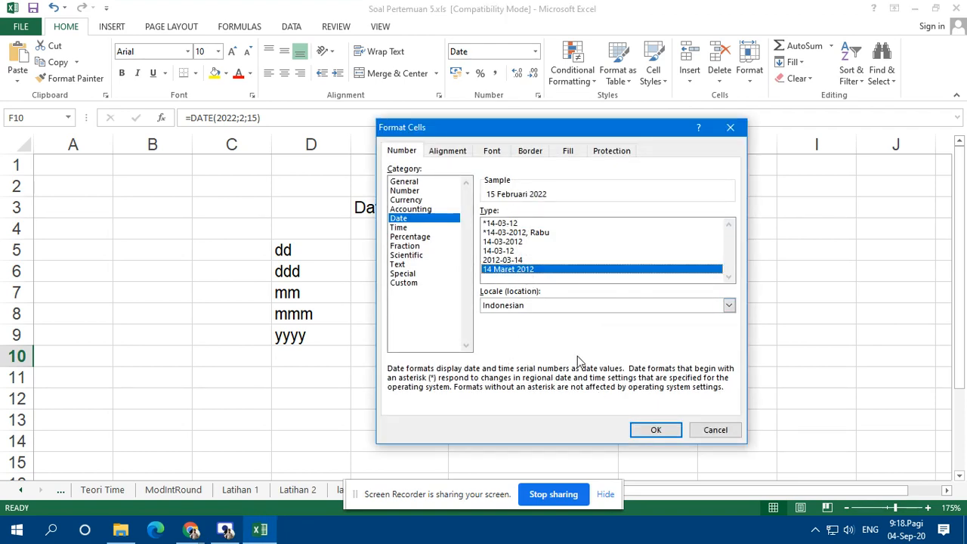
pyautogui.click(415, 284)
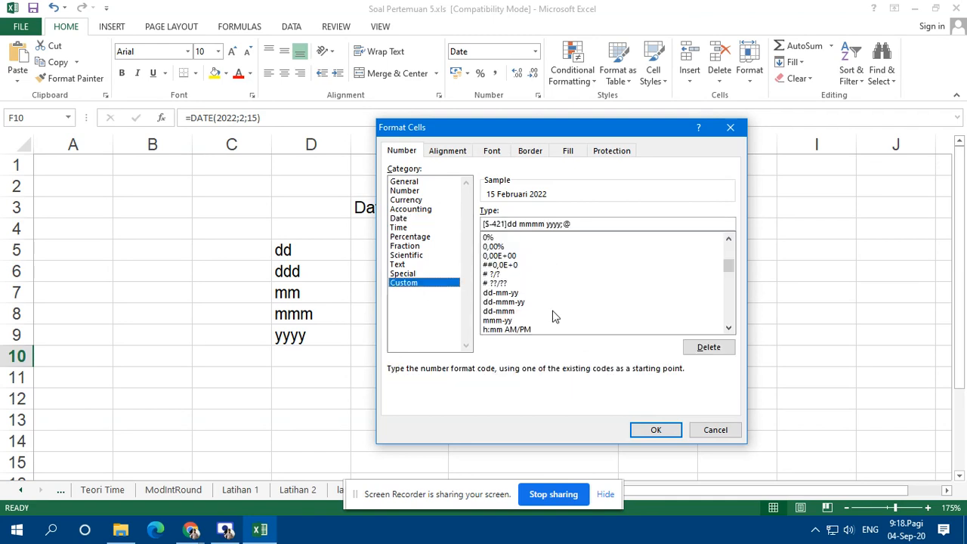
pyautogui.moveTo(726, 274); pyautogui.dragTo(740, 252)
pyautogui.moveTo(603, 226); pyautogui.dragTo(433, 225)
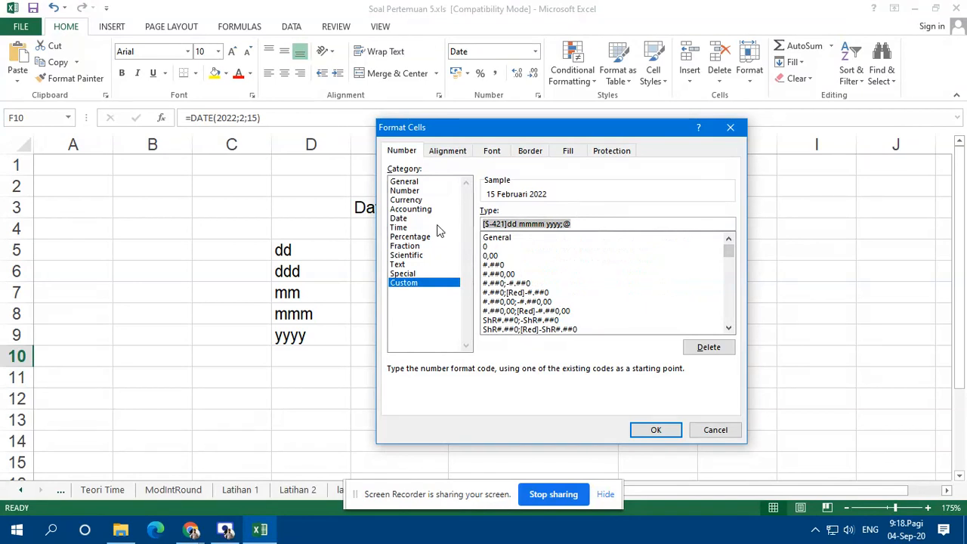
pyautogui.write('dd-mmm')
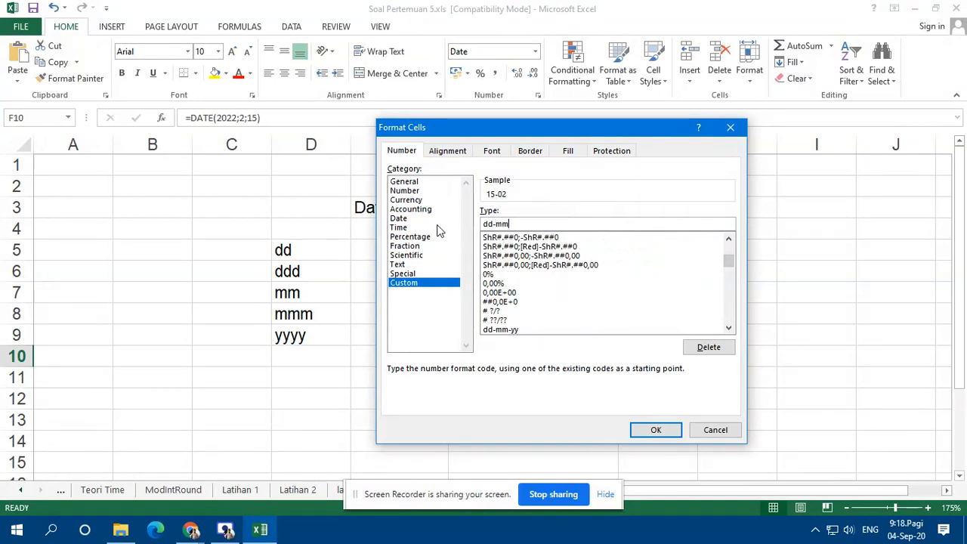
pyautogui.write('-yyyy')
pyautogui.press('Return')
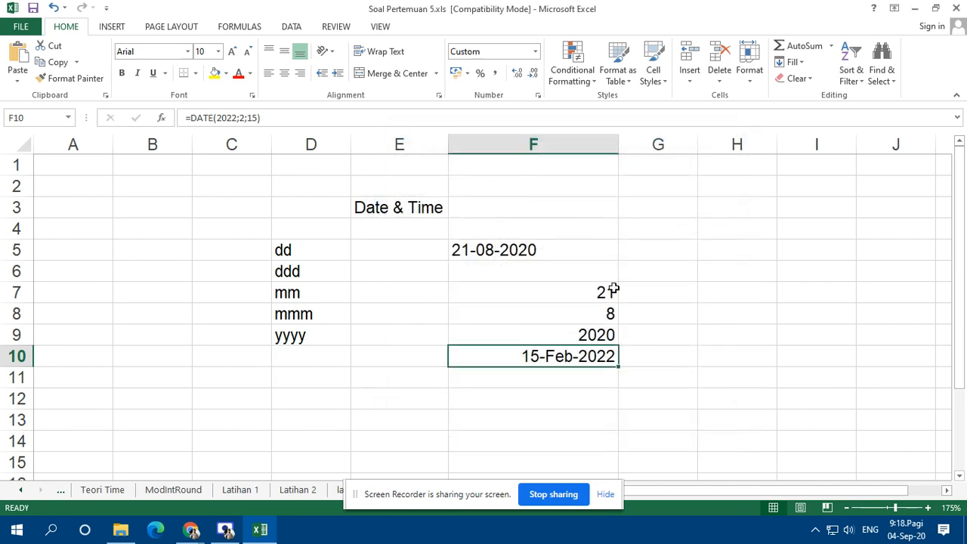
# - Select cell F5 to inspect its text-formatted date
pyautogui.scroll(-1, 555, 280)
pyautogui.scroll(1, 544, 280)
pyautogui.click(502, 250)
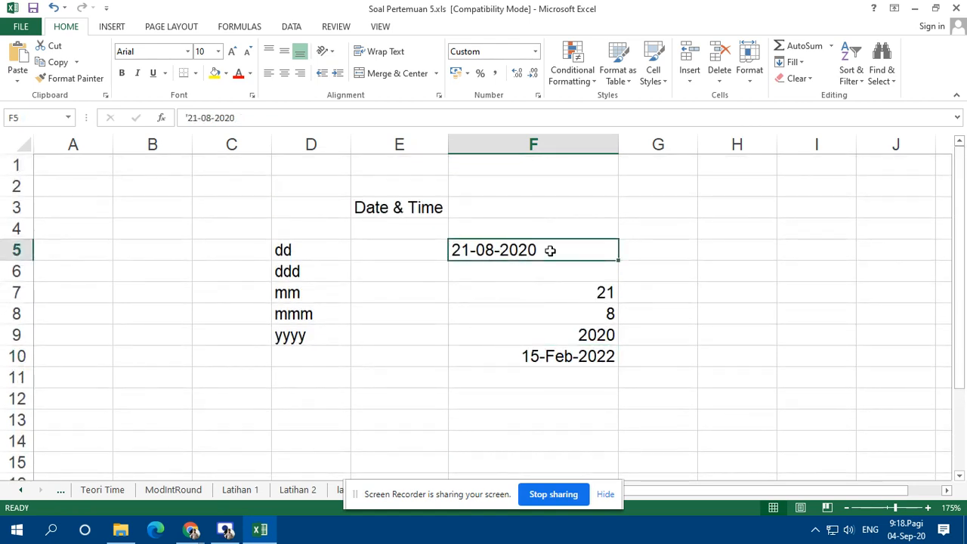
# - Compare the DATE formula in cell F10 with the text date in cell F5
pyautogui.click(538, 358)
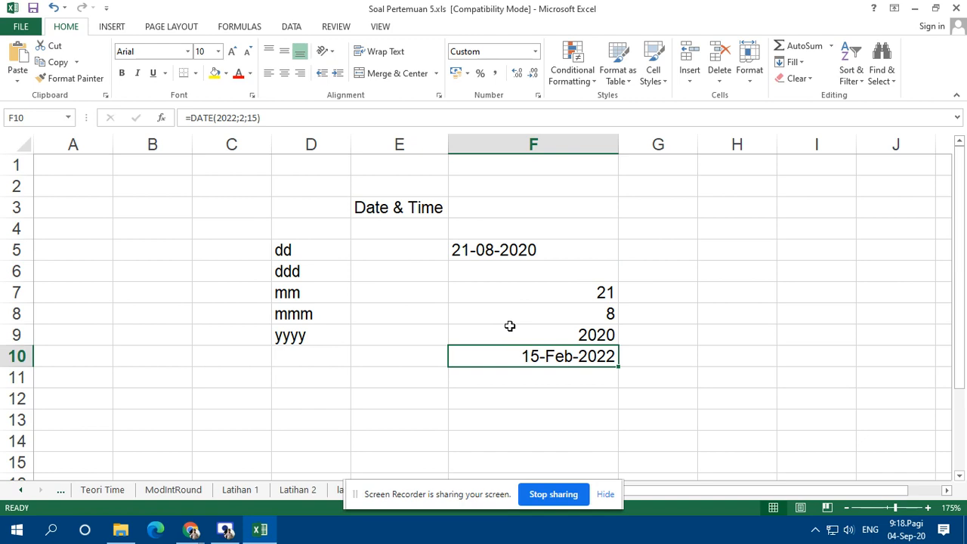
pyautogui.click(536, 252)
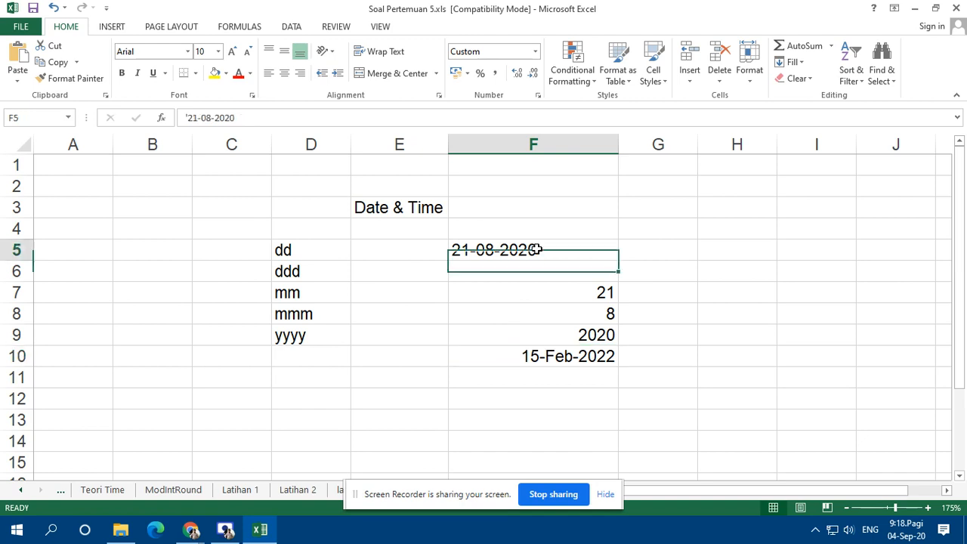
pyautogui.click(577, 357)
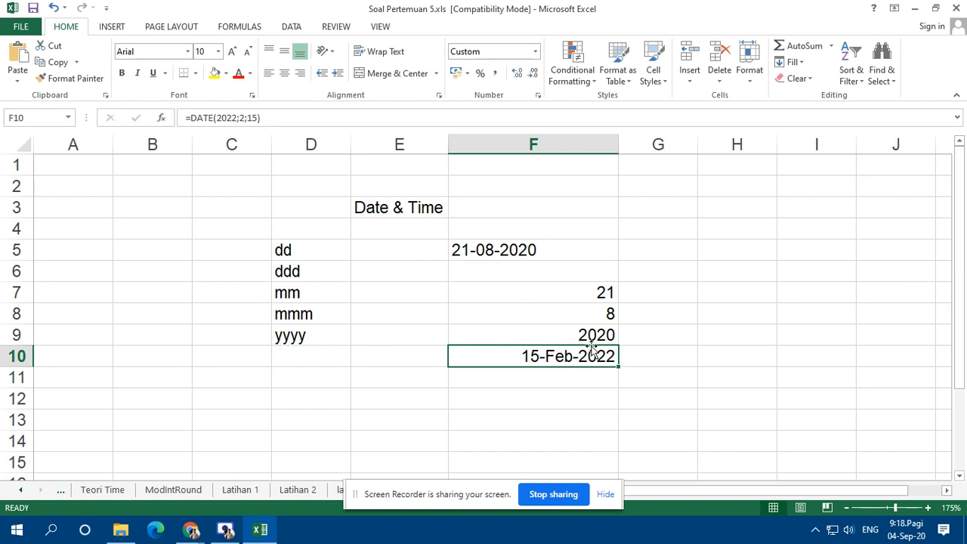
# - Enter =DAYS360(F5;F10;TRUE) in cell F11 to count the days between both dates with the European method
pyautogui.scroll(-1, 574, 328)
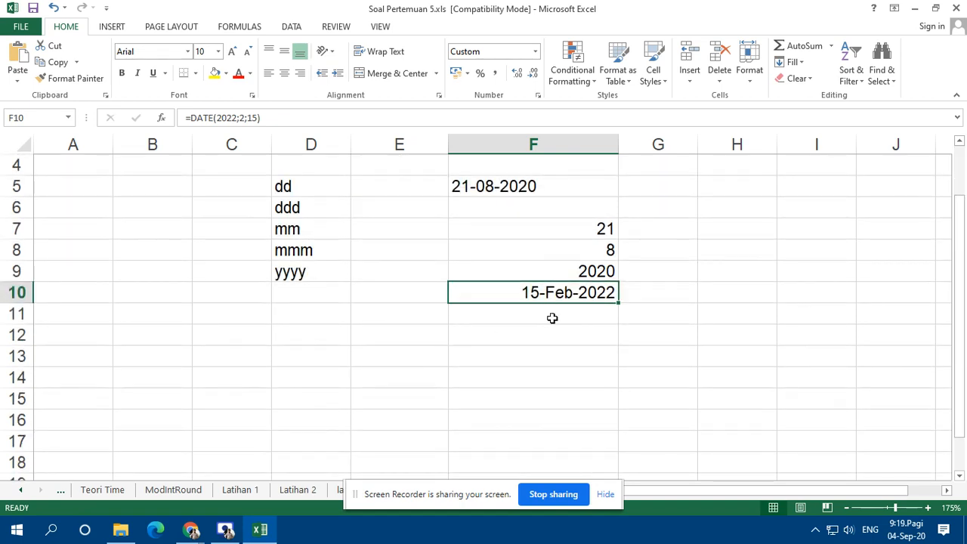
pyautogui.click(543, 317)
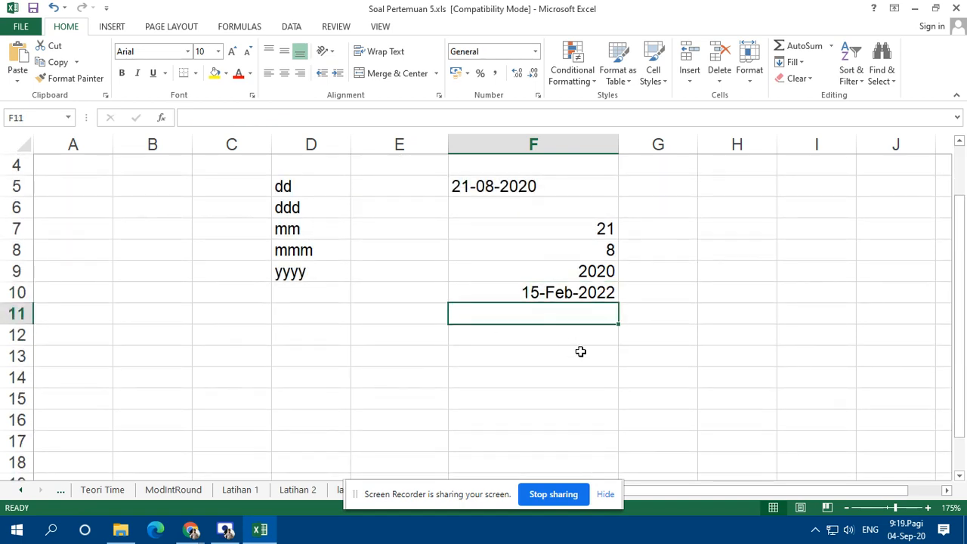
pyautogui.write('=day')
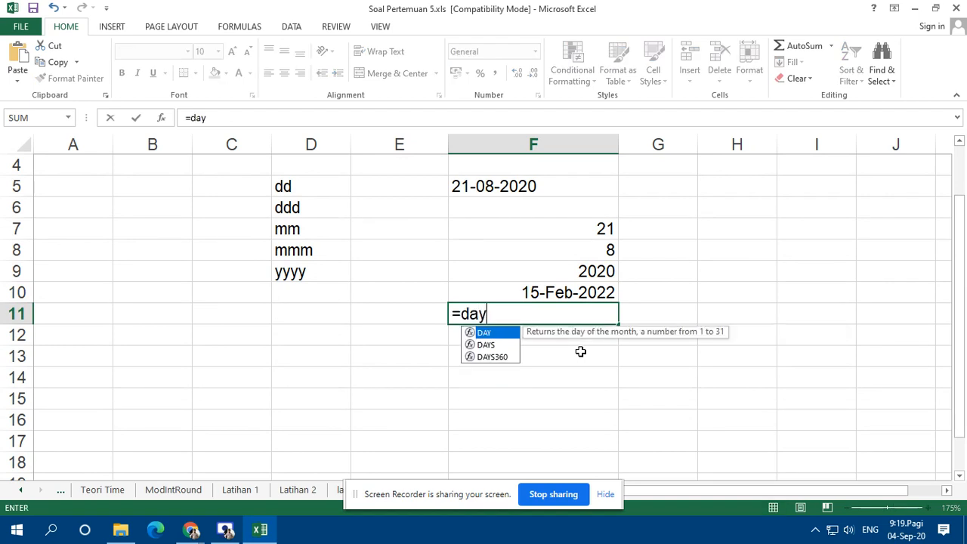
pyautogui.press('Down')
pyautogui.press('Down')
pyautogui.press('Tab')
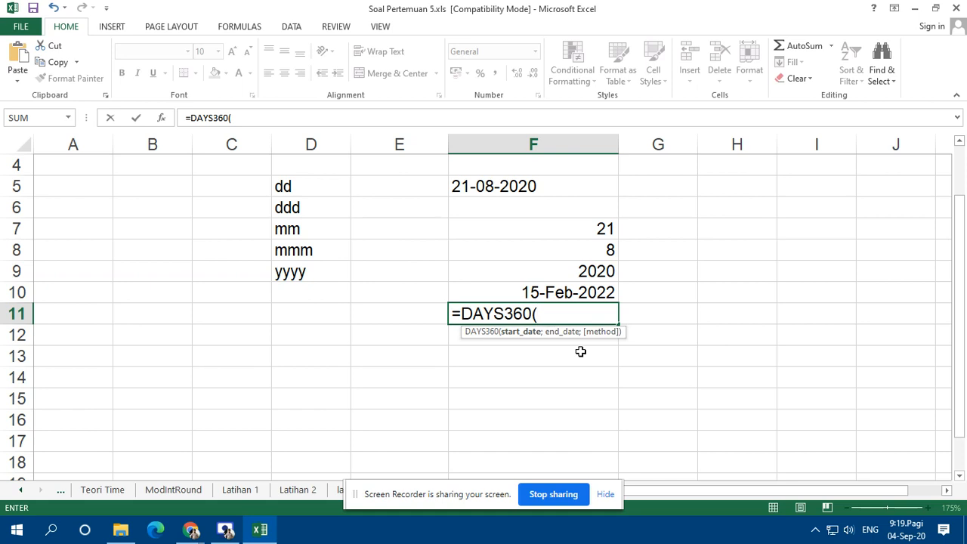
pyautogui.click(519, 187)
pyautogui.write(';')
pyautogui.click(555, 291)
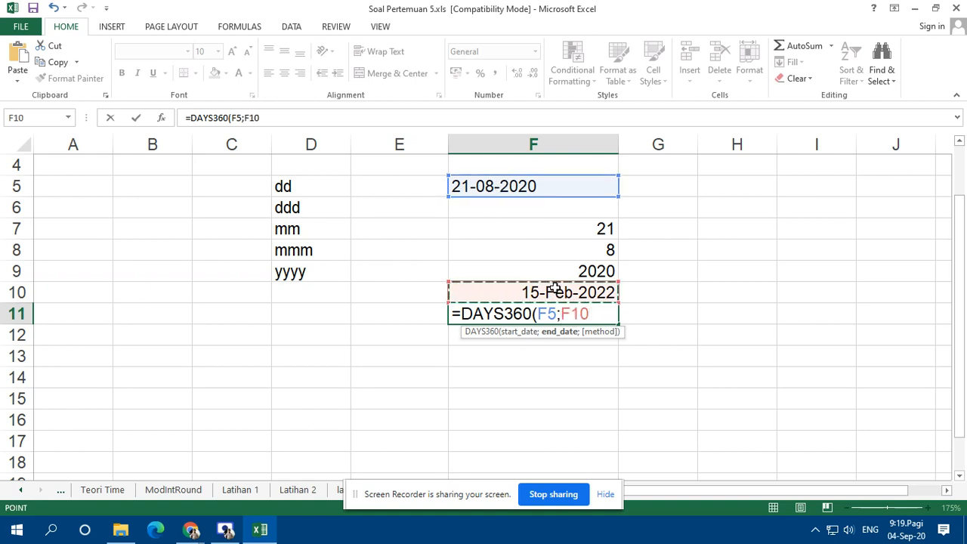
pyautogui.write(';')
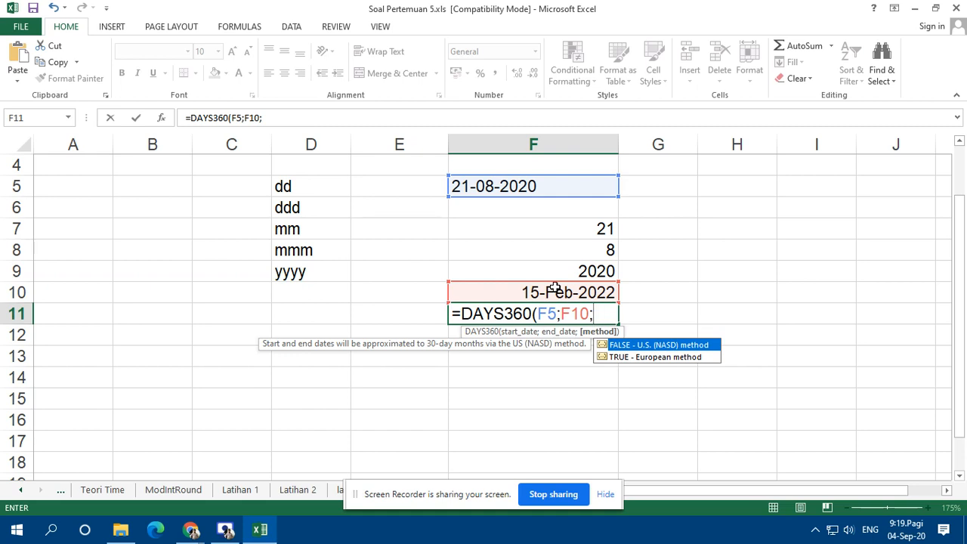
pyautogui.press('Down')
pyautogui.press('Tab')
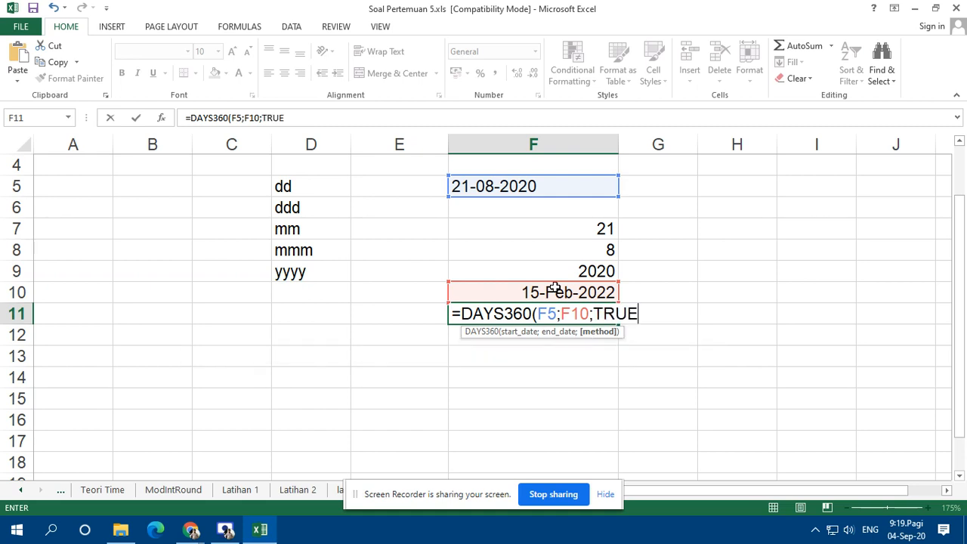
pyautogui.write(')')
pyautogui.hotkey('ctrl', 'Return')
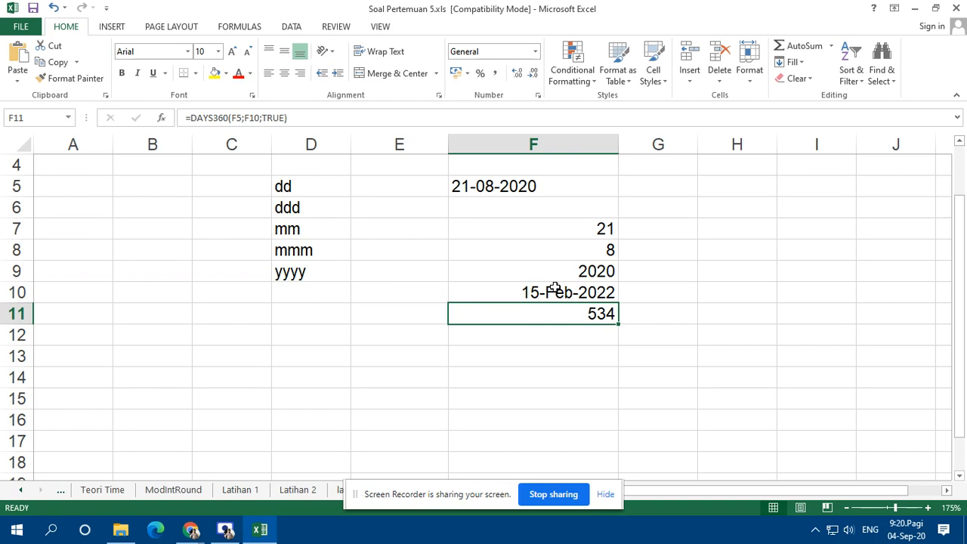
# - Try dividing the day count by 30 with =F11/30 in cell G11, and clear that cell again
pyautogui.press('Right')
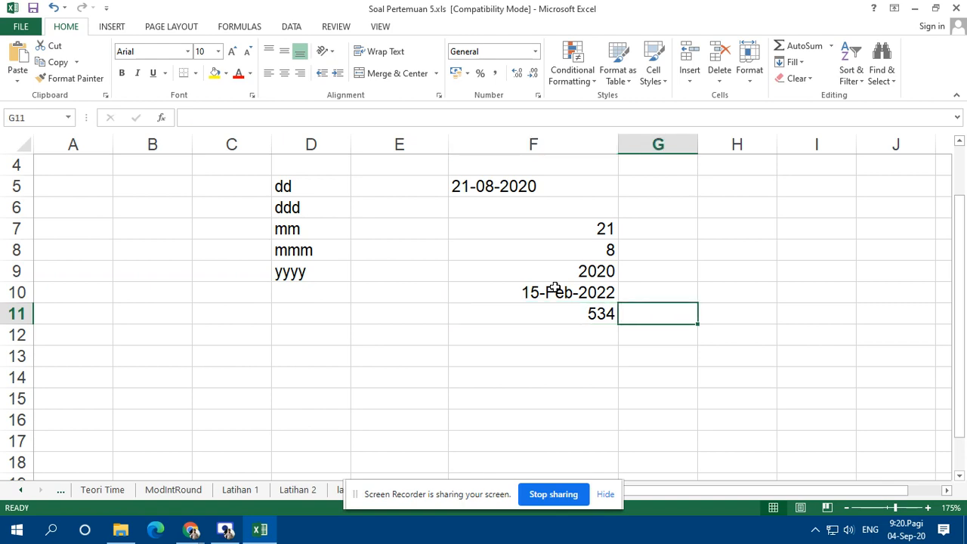
pyautogui.write('=')
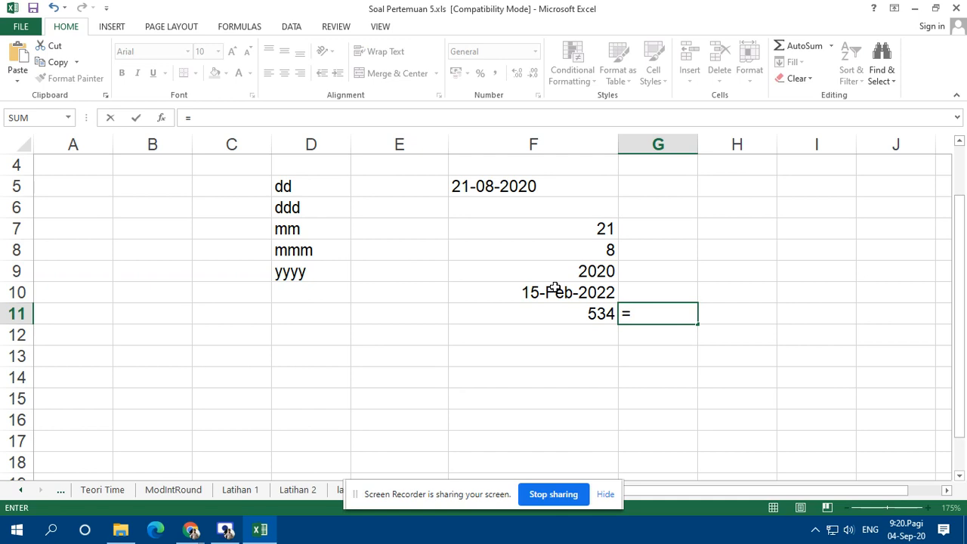
pyautogui.press('Left')
pyautogui.write('/')
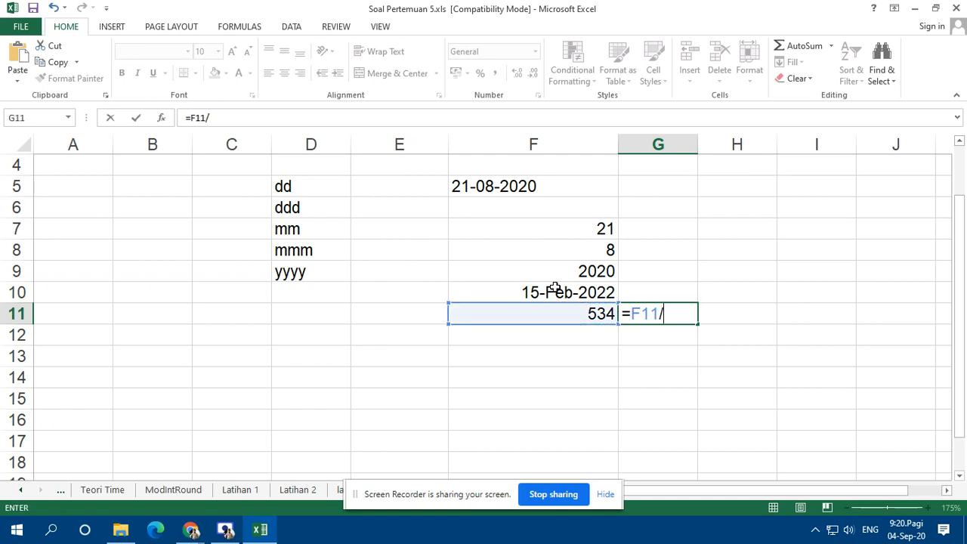
pyautogui.write('30')
pyautogui.hotkey('ctrl', 'Return')
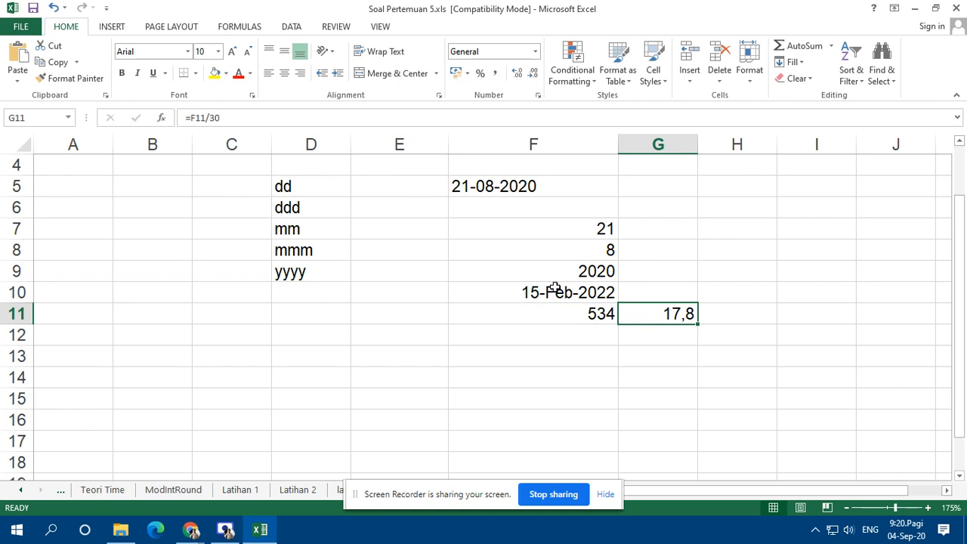
pyautogui.press('Delete')
# - Enter the syntax note INT(nilai/pembagi) as plain text in cell F12
pyautogui.press('Down')
pyautogui.press('Left')
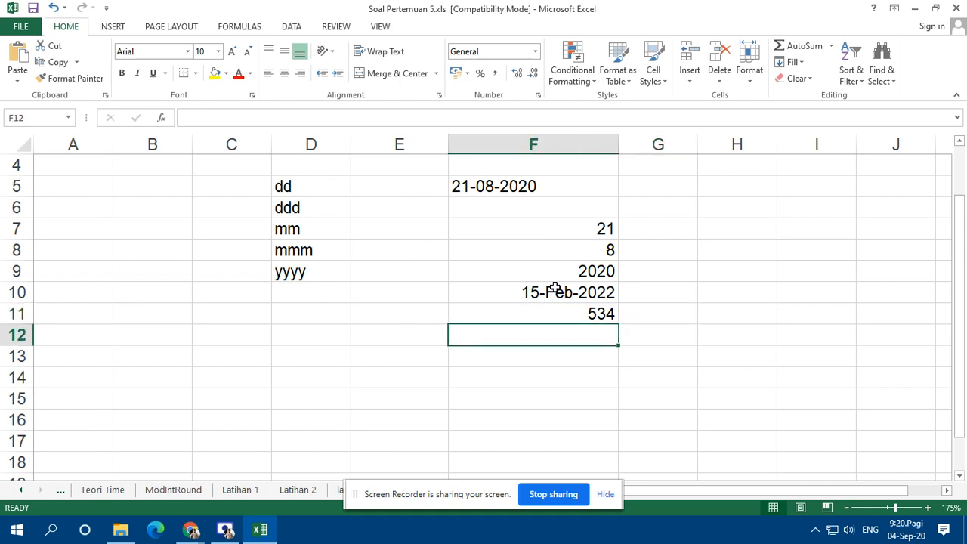
pyautogui.write('INT')
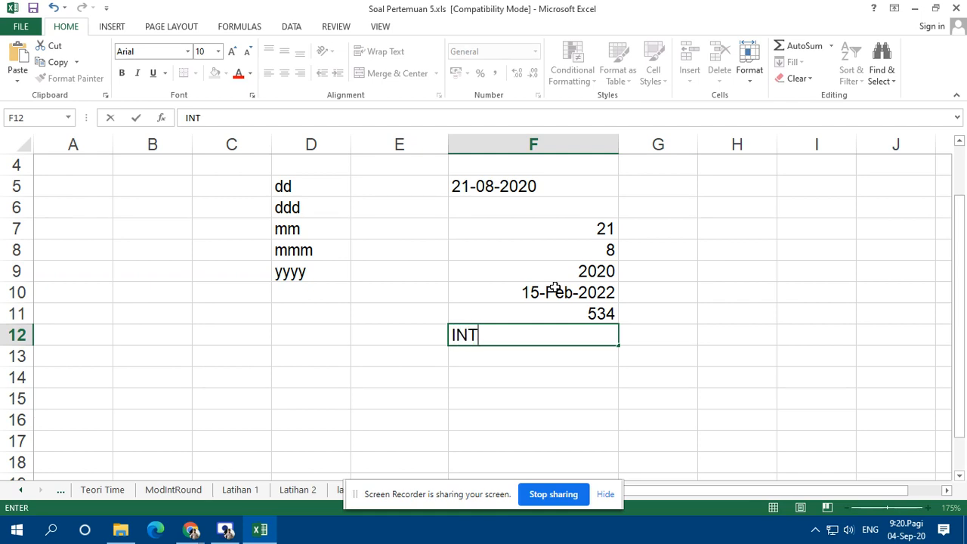
pyautogui.write('(nilai')
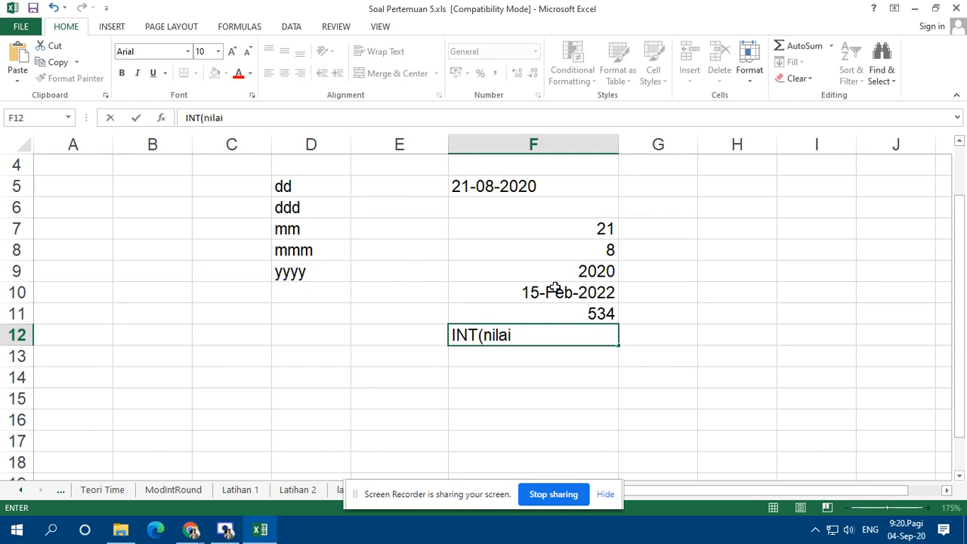
pyautogui.write('/pembag')
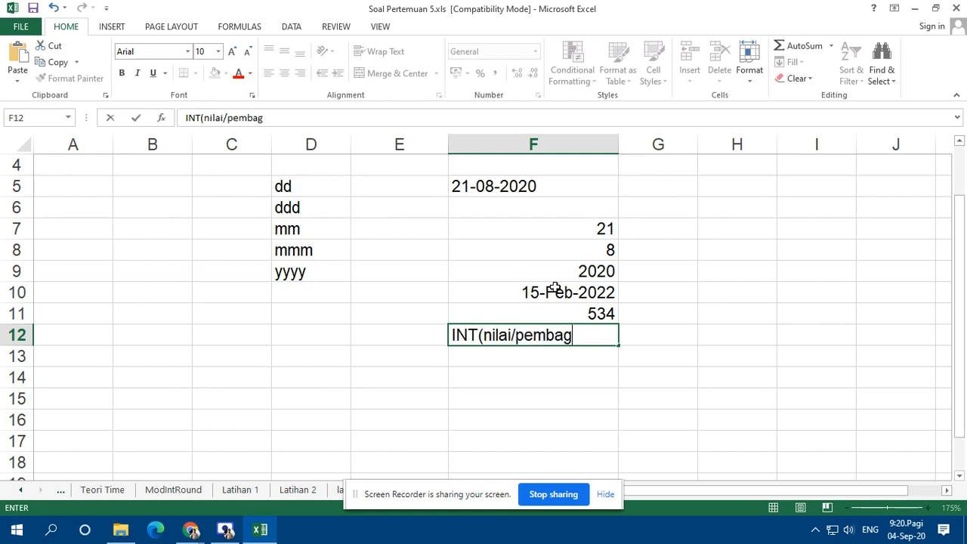
pyautogui.write('i)')
pyautogui.press('Return')
pyautogui.press('Up')
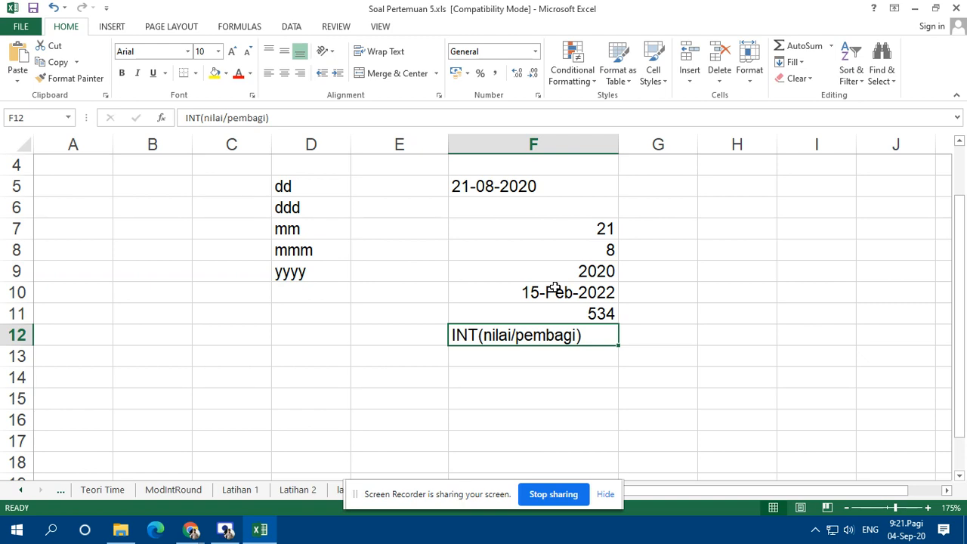
# - Enter =INT(F11/30) in cell G12 to calculate the whole number of months from the day count
pyautogui.press('Right')
pyautogui.write('=int')
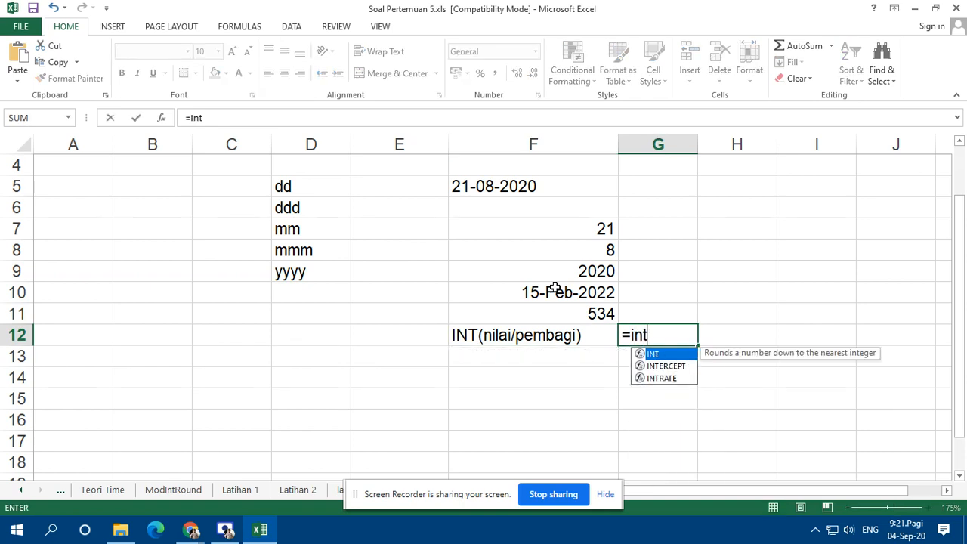
pyautogui.press('Tab')
pyautogui.press('Left')
pyautogui.press('Up')
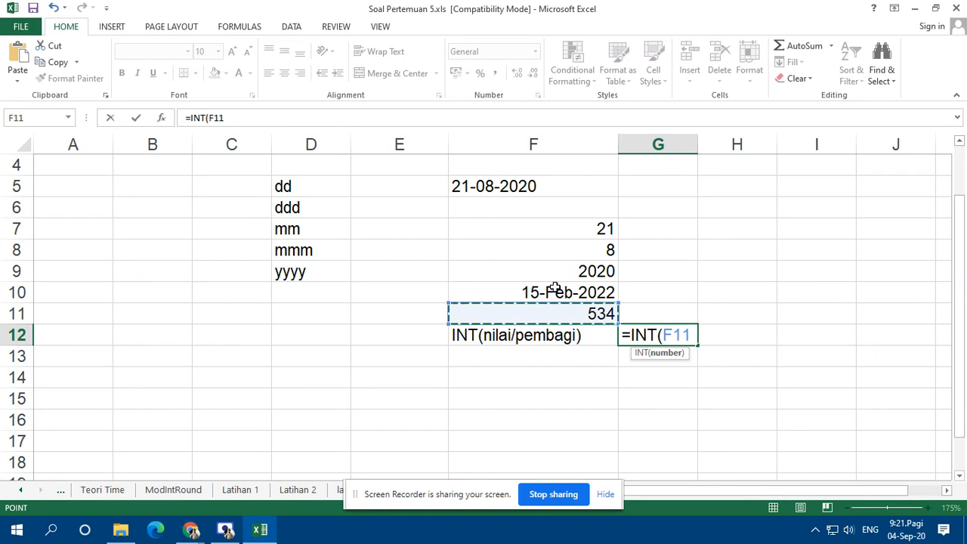
pyautogui.write('/30)')
pyautogui.press('Return')
pyautogui.press('Up')
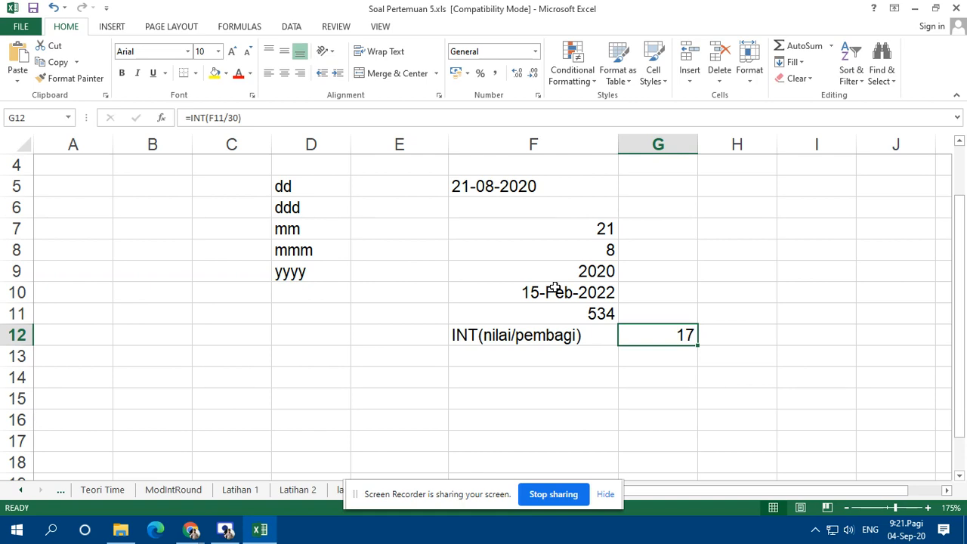
# - Enter the syntax note MOD(nilai;30) as plain text in cell F13
pyautogui.press('Down')
pyautogui.press('Left')
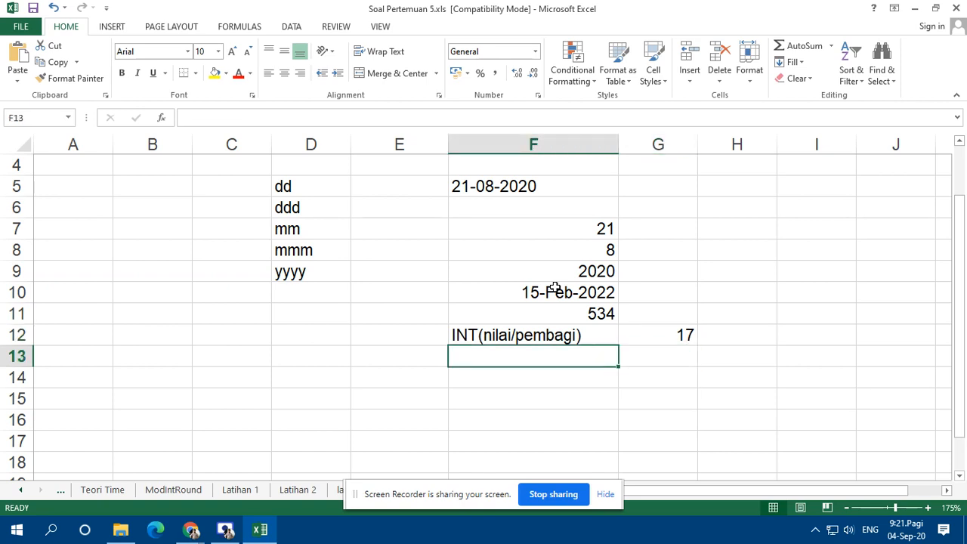
pyautogui.write('MOD')
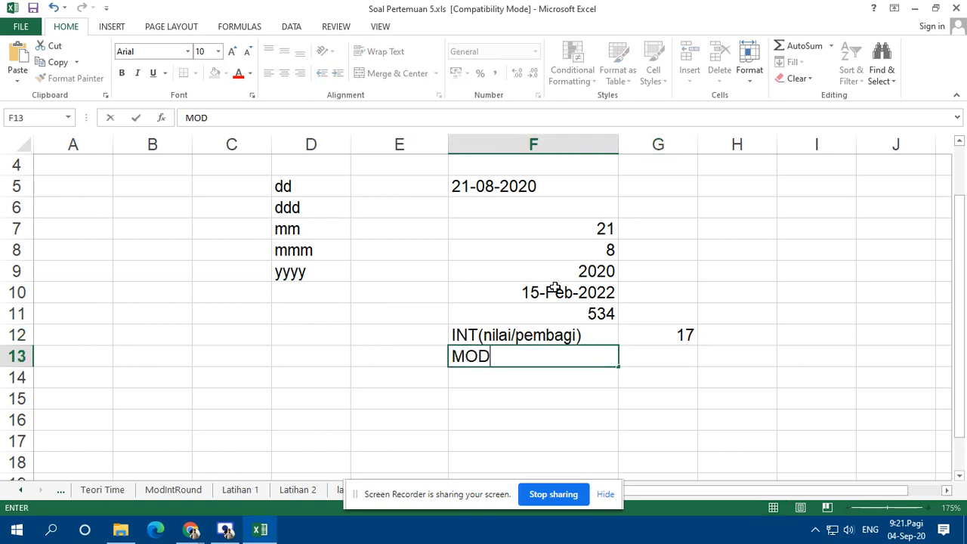
pyautogui.write('(nilai;')
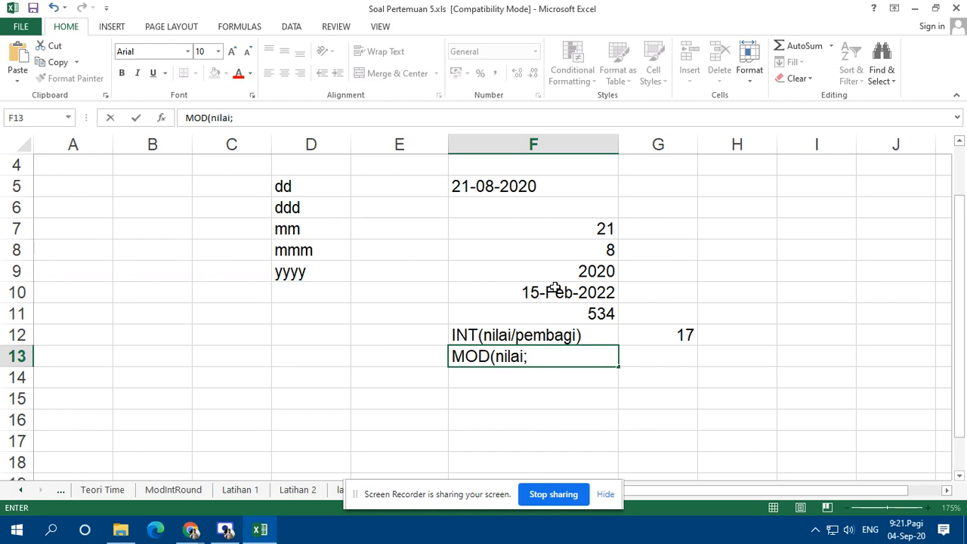
pyautogui.write('30)')
pyautogui.press('Return')
pyautogui.press('Up')
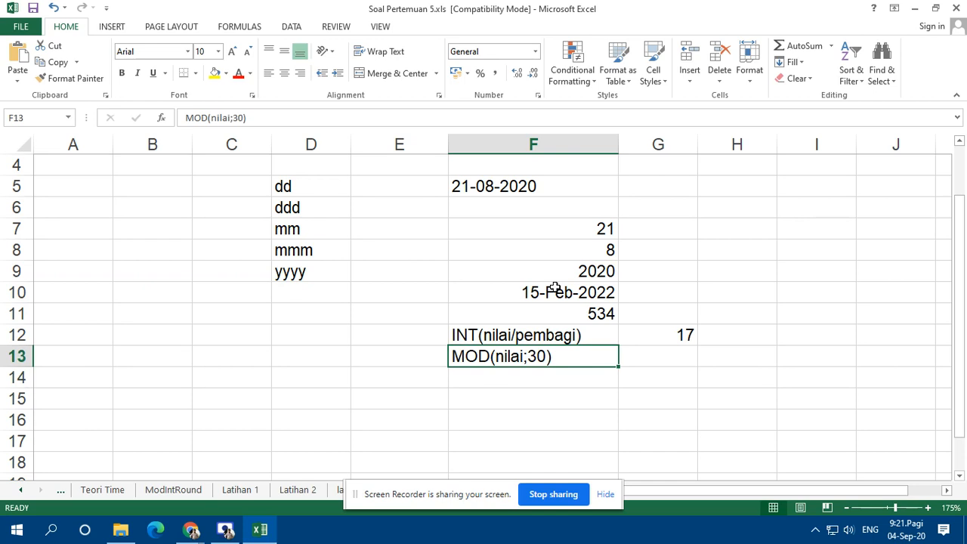
# - Enter =MOD(F11;30) in cell G13 to calculate the days remaining after the whole months
pyautogui.press('Right')
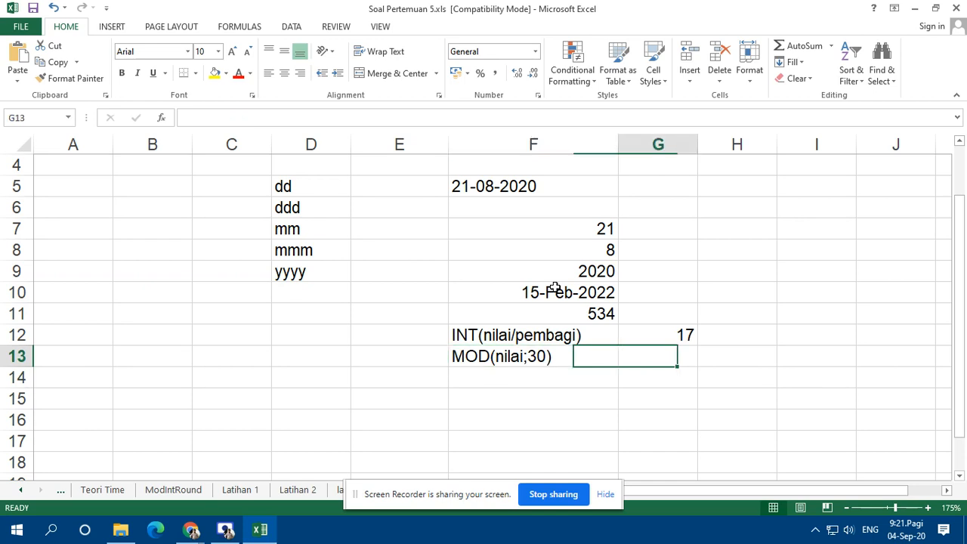
pyautogui.write('=mod')
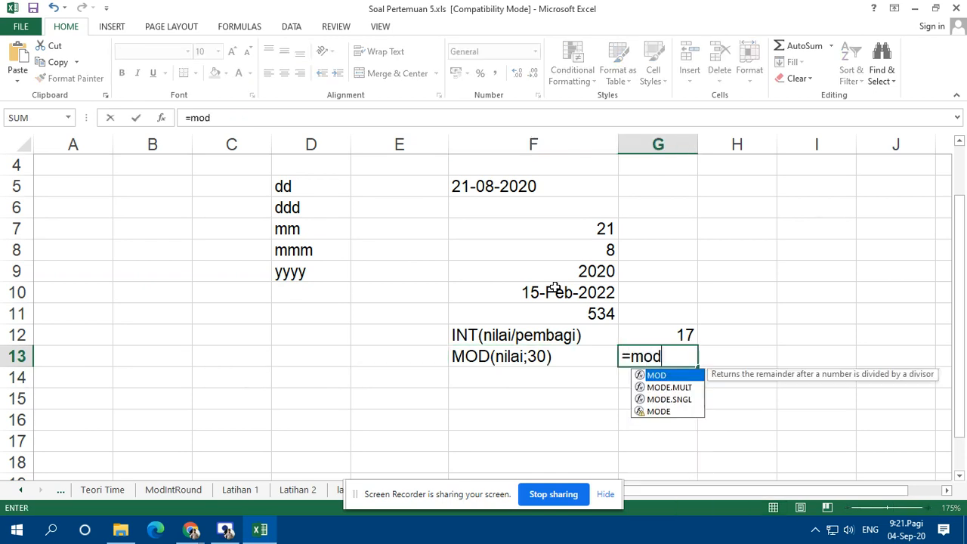
pyautogui.press('Tab')
pyautogui.press('Up')
pyautogui.press('Up')
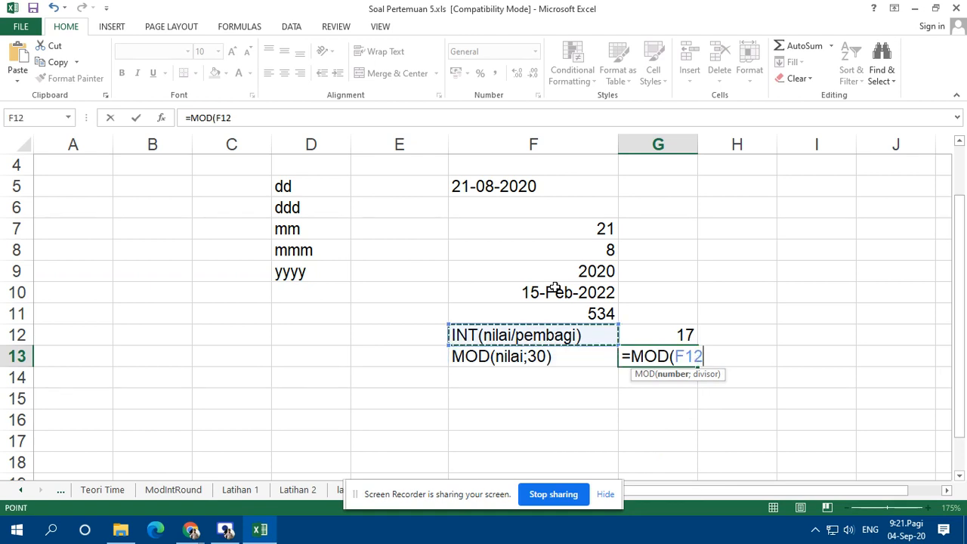
pyautogui.write(';30)')
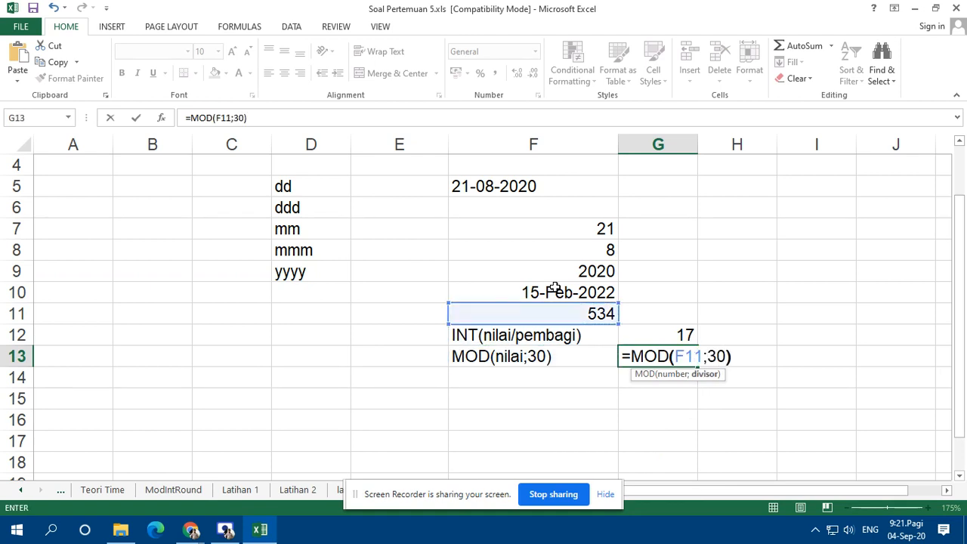
pyautogui.press('Return')
pyautogui.press('Up')
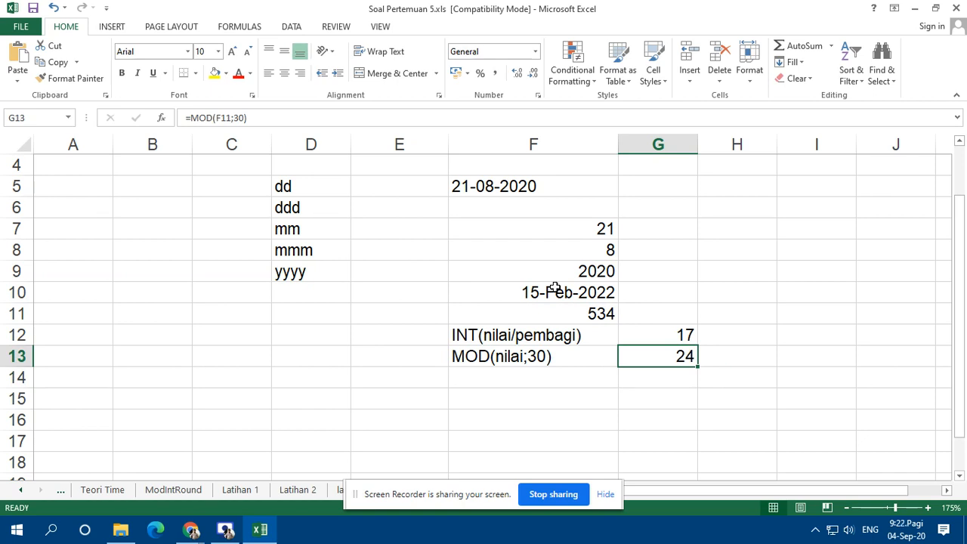
# - Review the cell reference and divisor in the MOD formula in G13 alongside its syntax note in F13
pyautogui.press('F2')
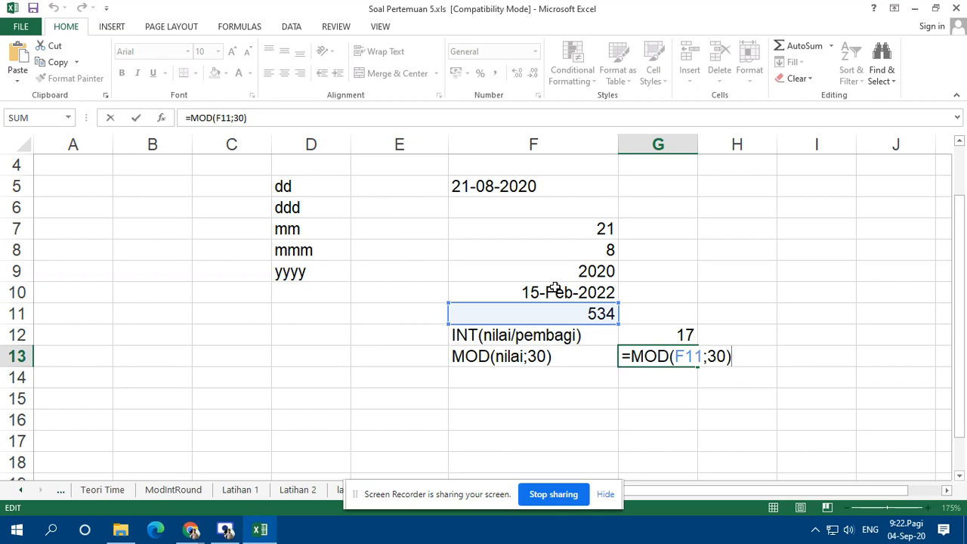
pyautogui.press('Return')
pyautogui.press('Up')
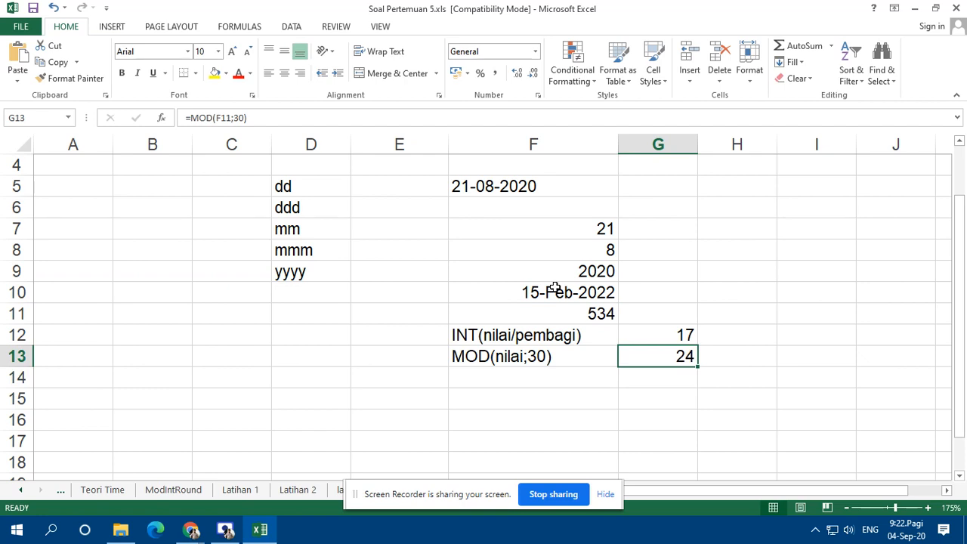
pyautogui.press('Left')
pyautogui.press('Left')
pyautogui.press('Right')
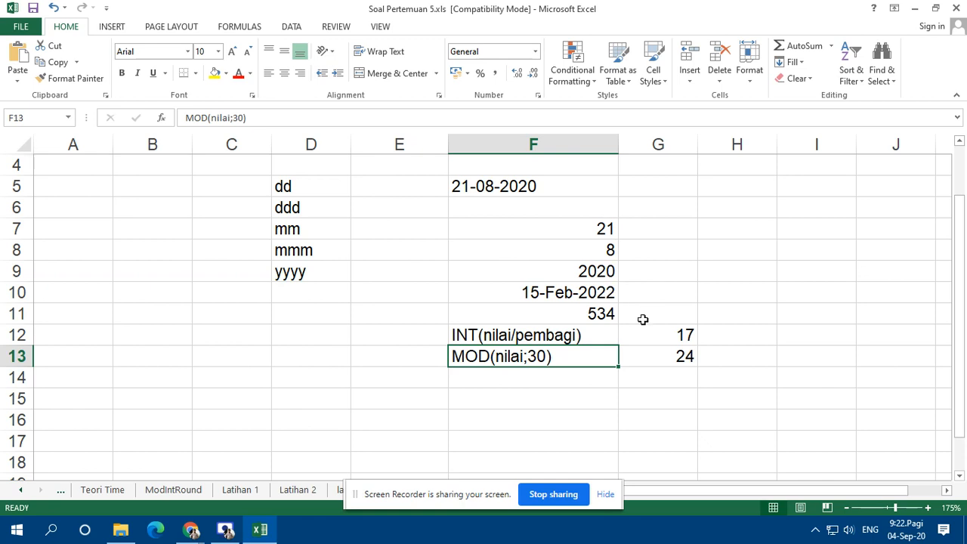
pyautogui.moveTo(904, 494); pyautogui.dragTo(914, 497)
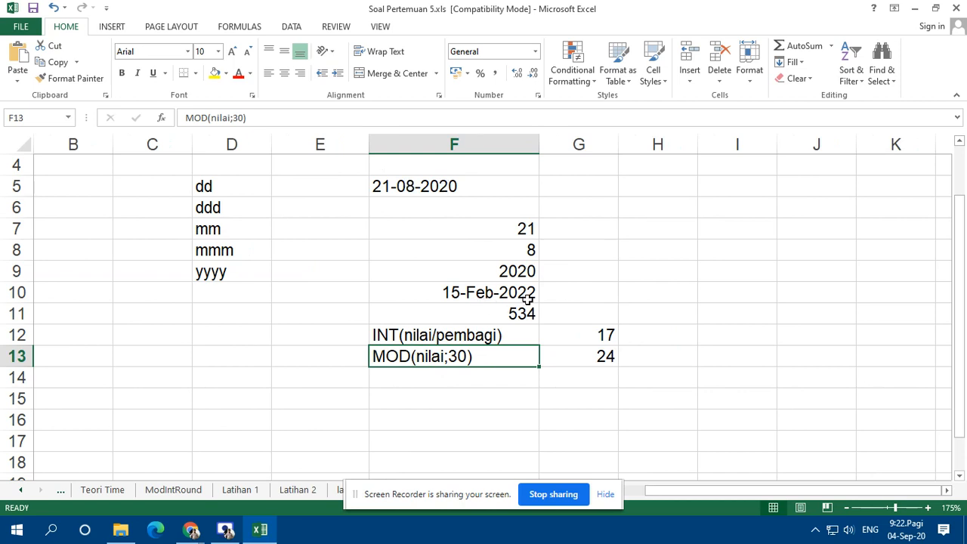
pyautogui.click(663, 189)
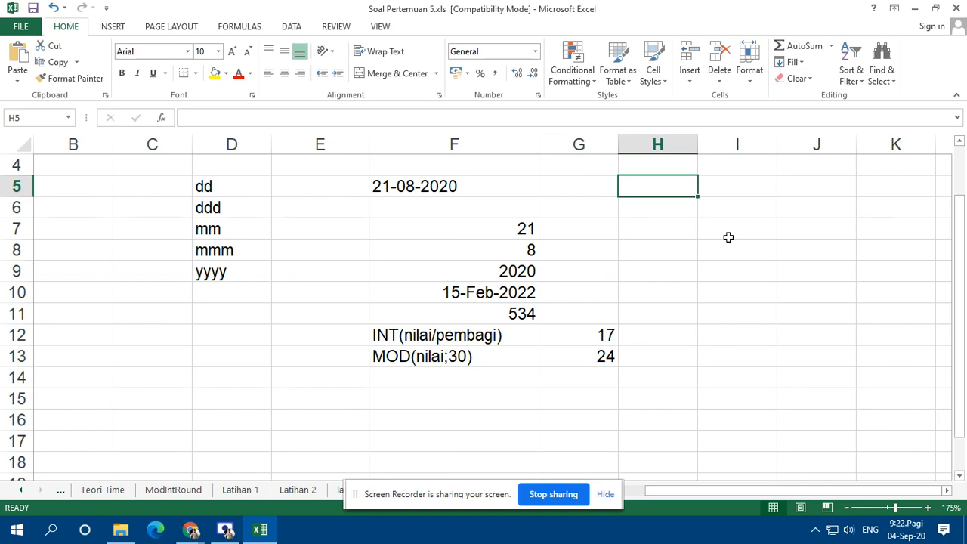
pyautogui.write('=day')
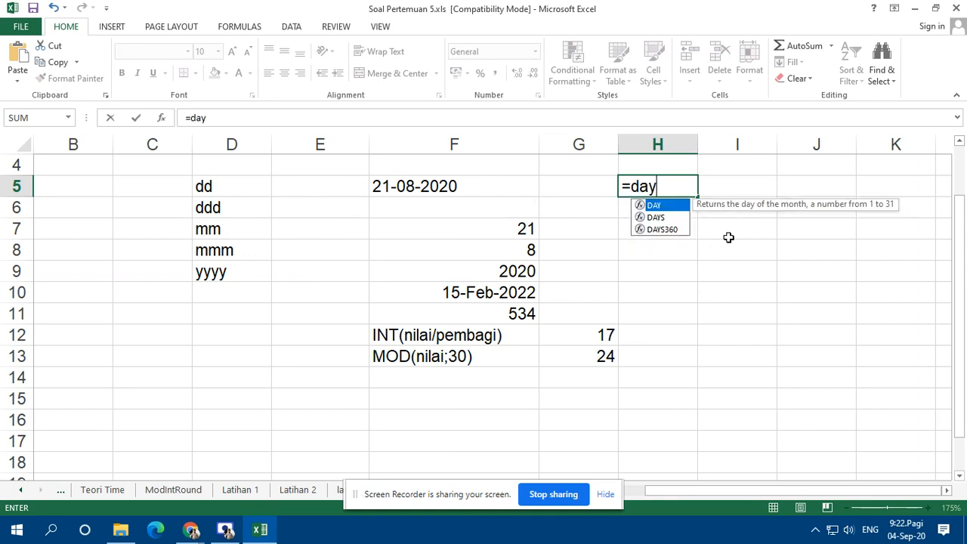
pyautogui.press('Tab')
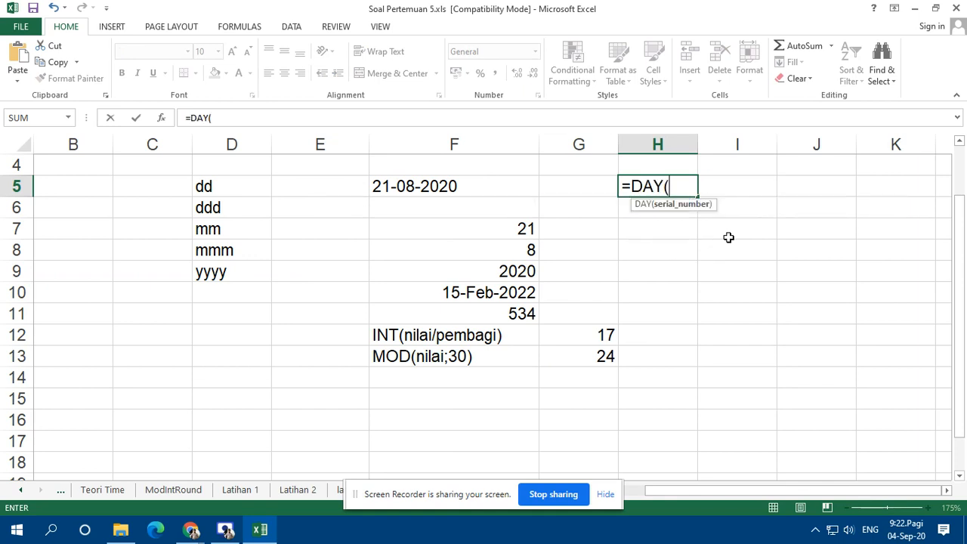
pyautogui.press('Down')
pyautogui.press('Down')
pyautogui.press('Down')
pyautogui.press('Down')
pyautogui.press('Down')
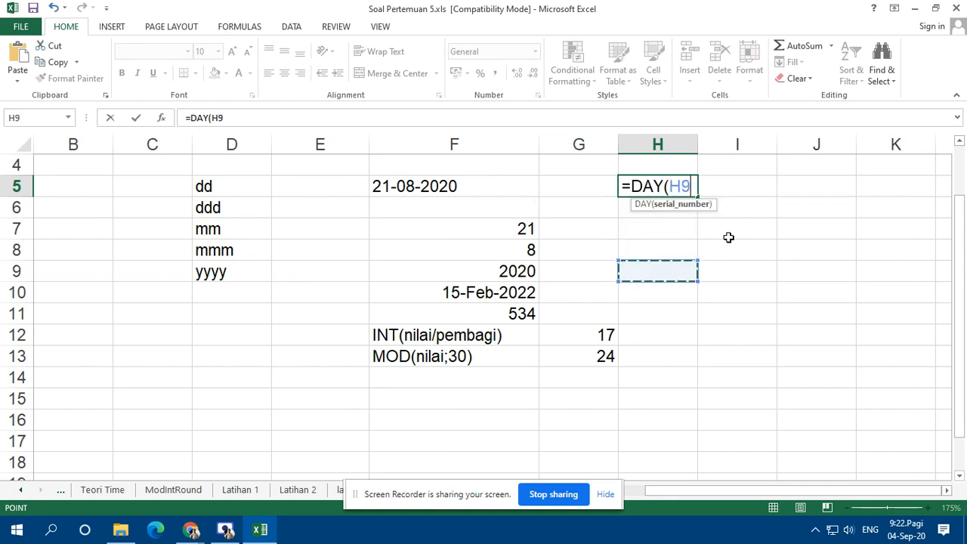
pyautogui.press('Left')
pyautogui.press('Left')
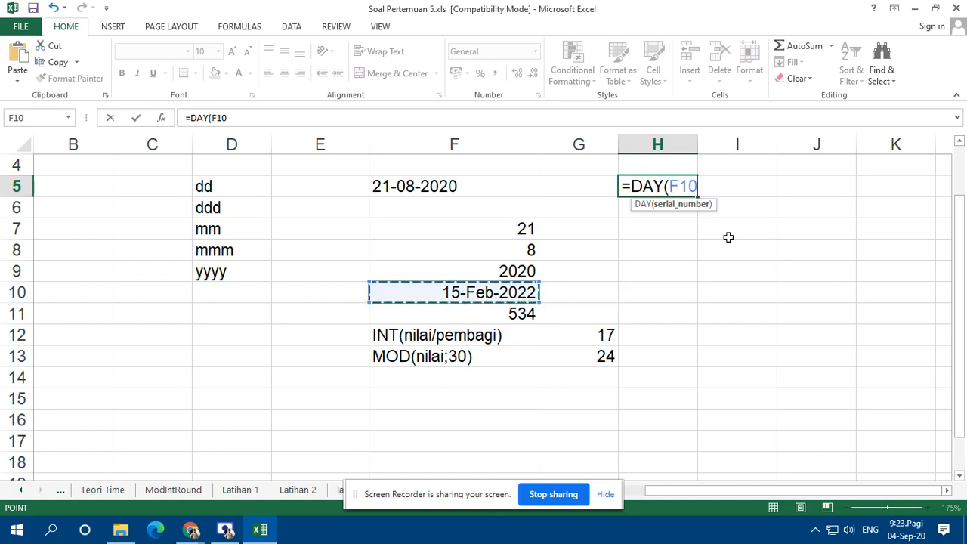
pyautogui.write(')-')
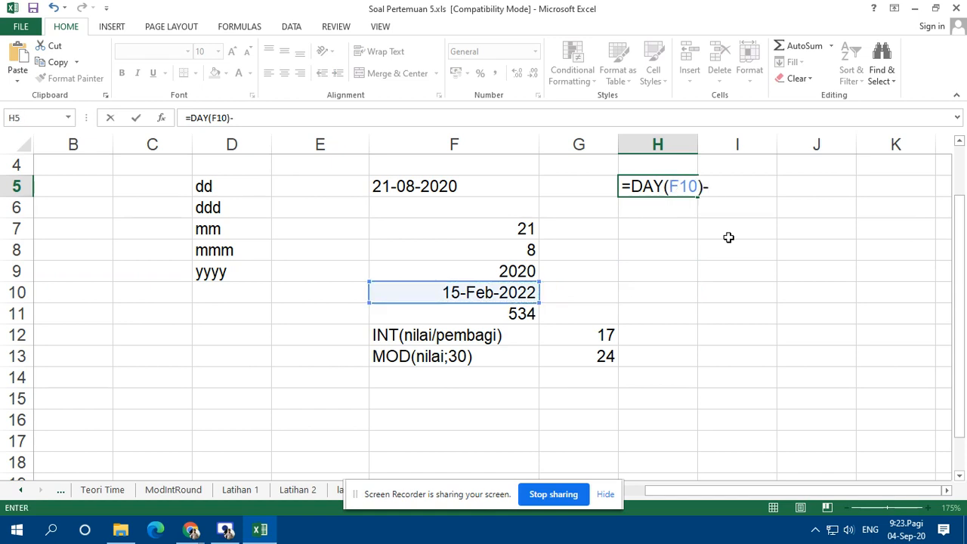
pyautogui.press('Up')
pyautogui.press('Up')
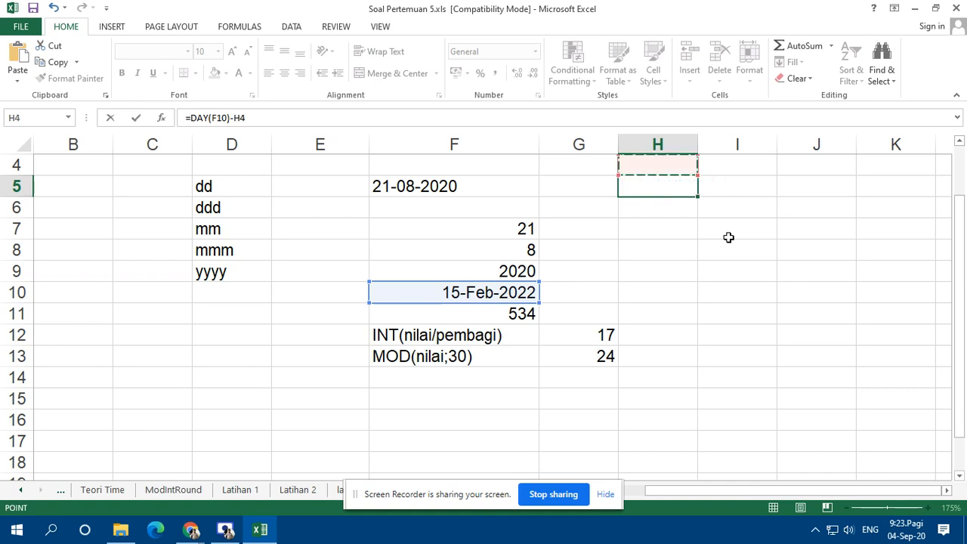
pyautogui.press('Escape')
pyautogui.press('Down')
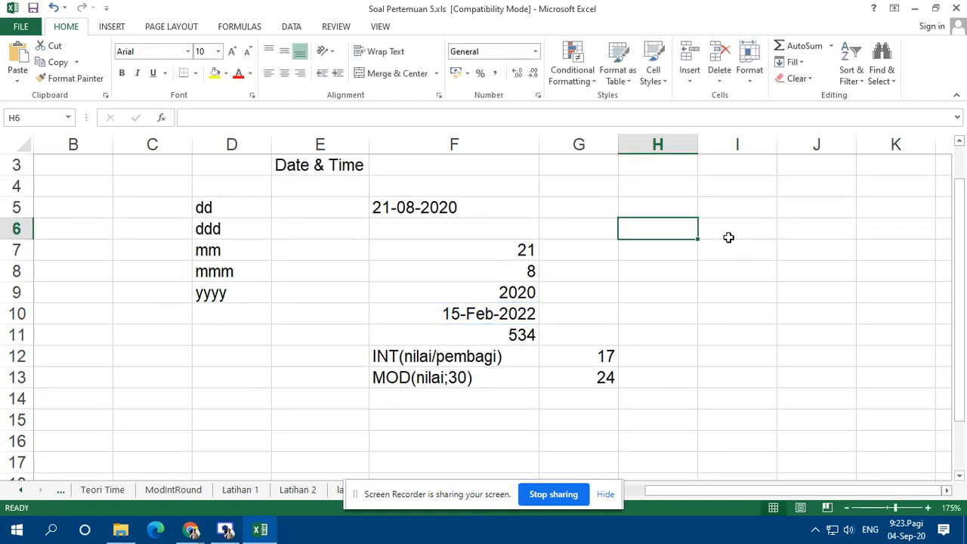
pyautogui.press('Up')
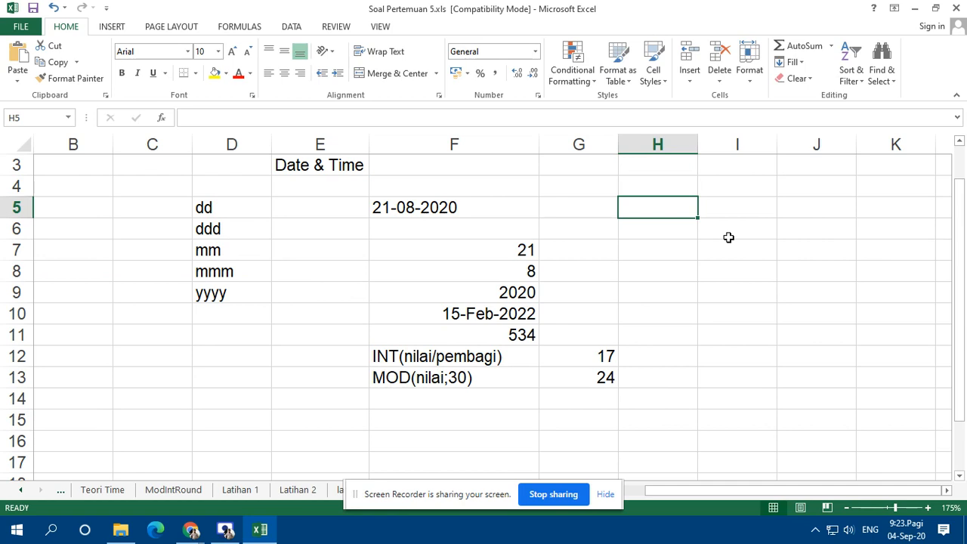
# - Enter =YEAR(F10)-YEAR(F5) in cell H5 to calculate the difference in years between the two dates
pyautogui.write('=ye')
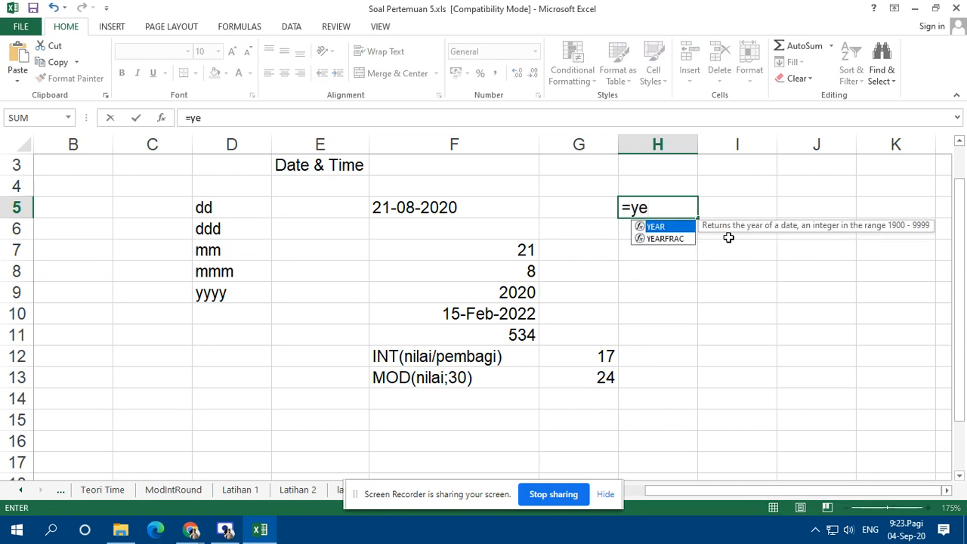
pyautogui.press('Tab')
pyautogui.press('Down')
pyautogui.press('Down')
pyautogui.press('Down')
pyautogui.press('Down')
pyautogui.press('Down')
pyautogui.press('Left')
pyautogui.press('Left')
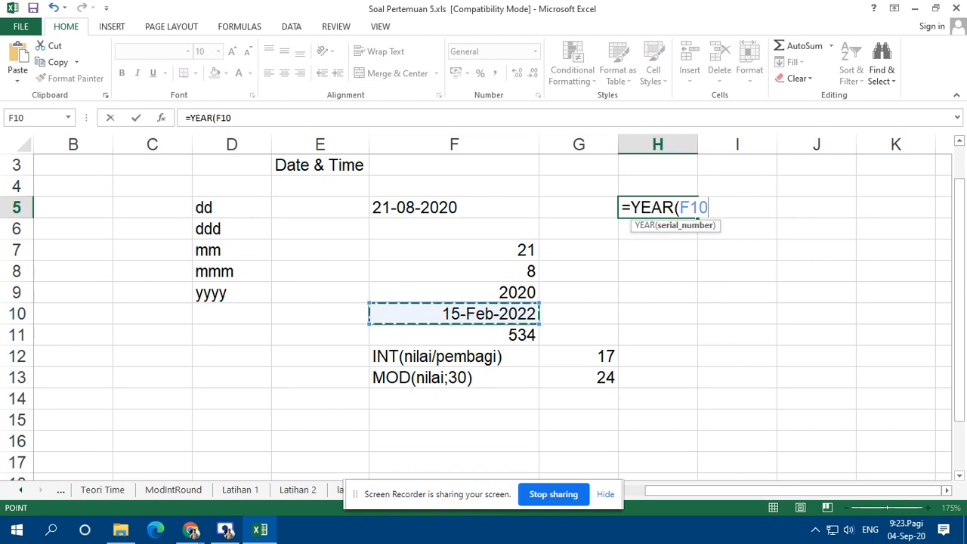
pyautogui.hotkey('alt', 'Tab')
pyautogui.hotkey('alt', 'Tab')
pyautogui.write(')-')
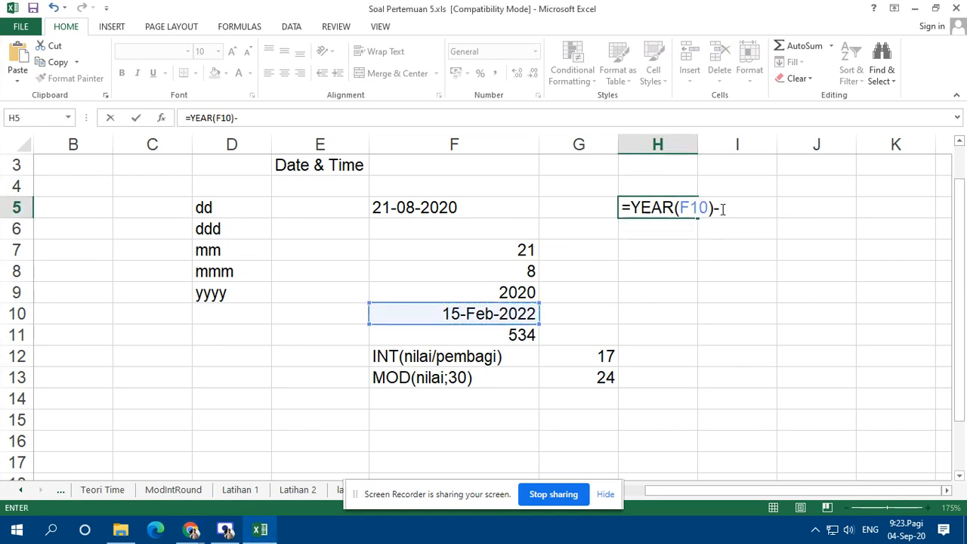
pyautogui.write('ye')
pyautogui.press('Tab')
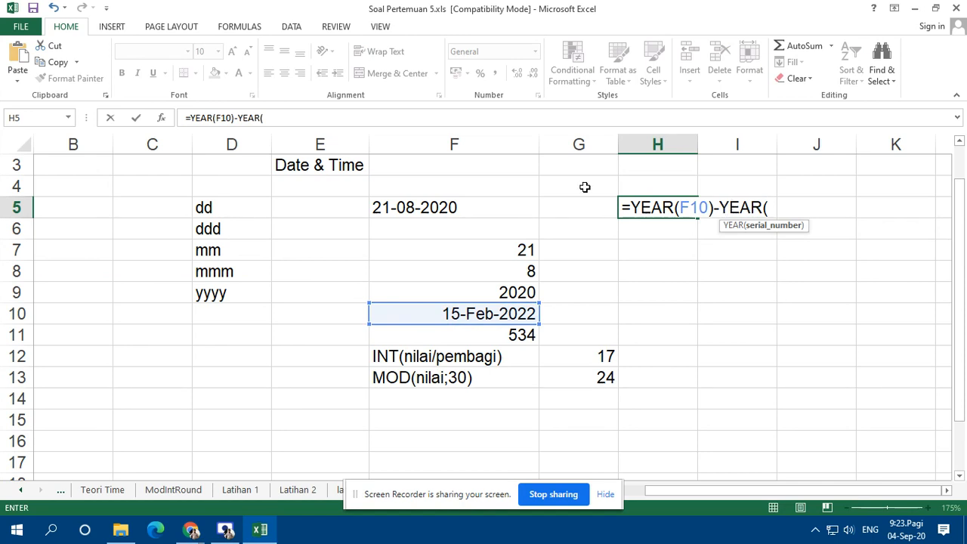
pyautogui.click(446, 207)
pyautogui.write(')')
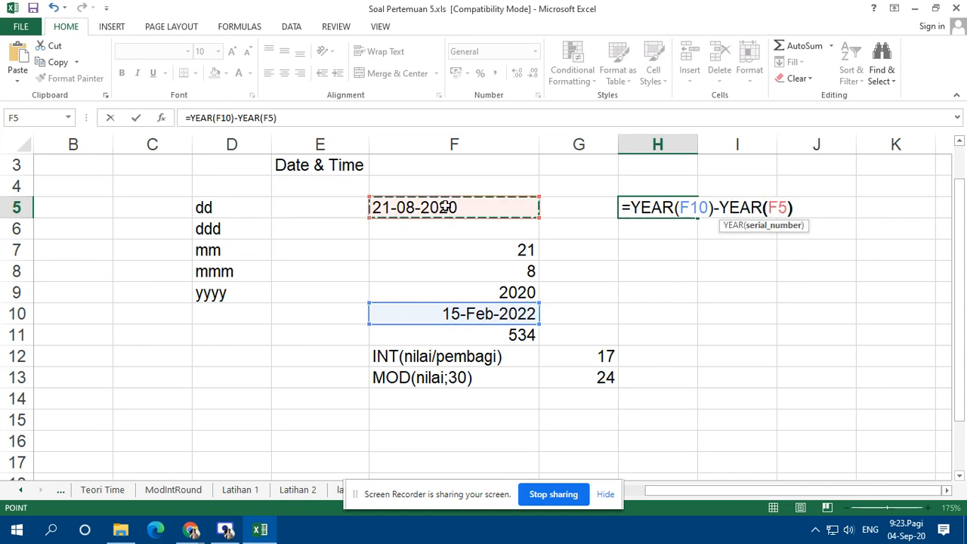
pyautogui.hotkey('ctrl', 'Return')
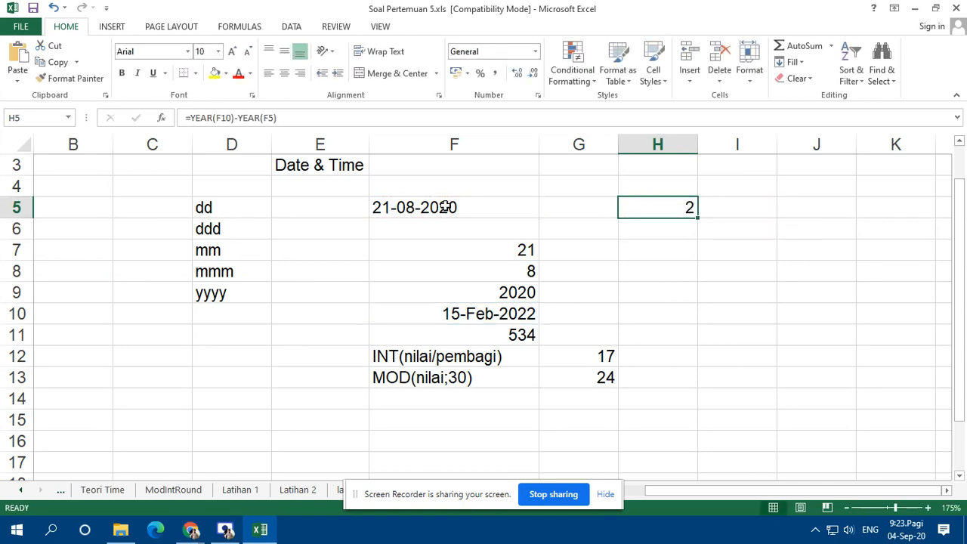
# - Enter =MONTH(F10)-MONTH(F5) in cell I5 to calculate the difference in months between the two dates
pyautogui.press('Right')
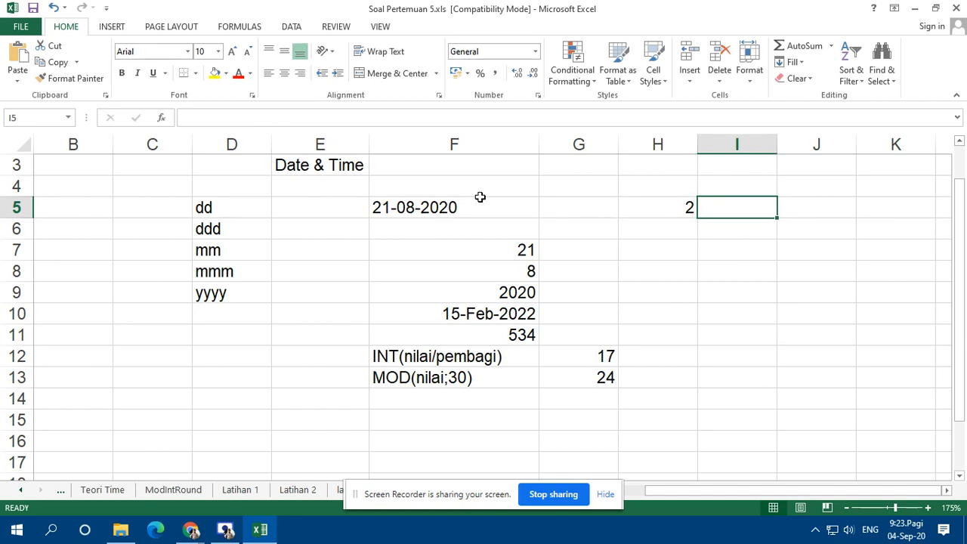
pyautogui.write('=mo')
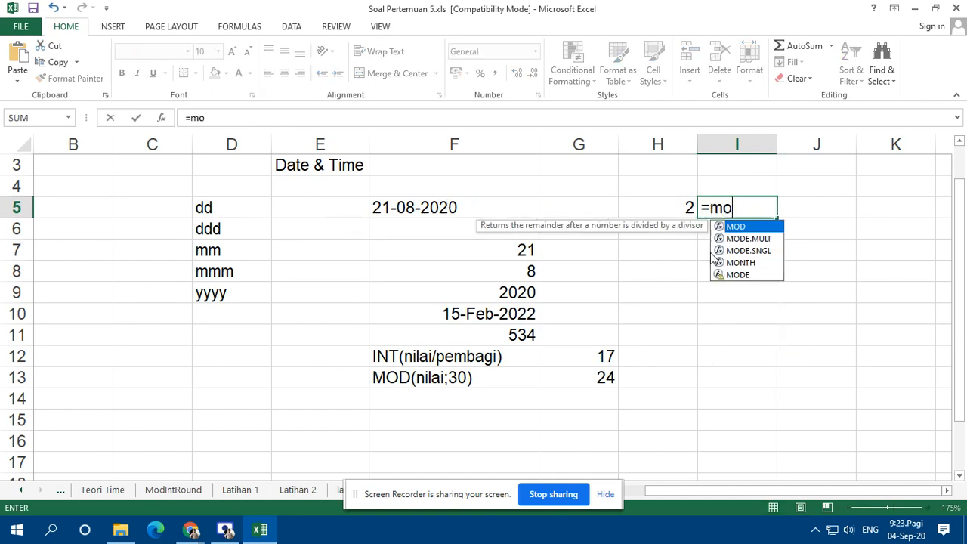
pyautogui.press('Down')
pyautogui.press('Down')
pyautogui.press('Down')
pyautogui.press('Tab')
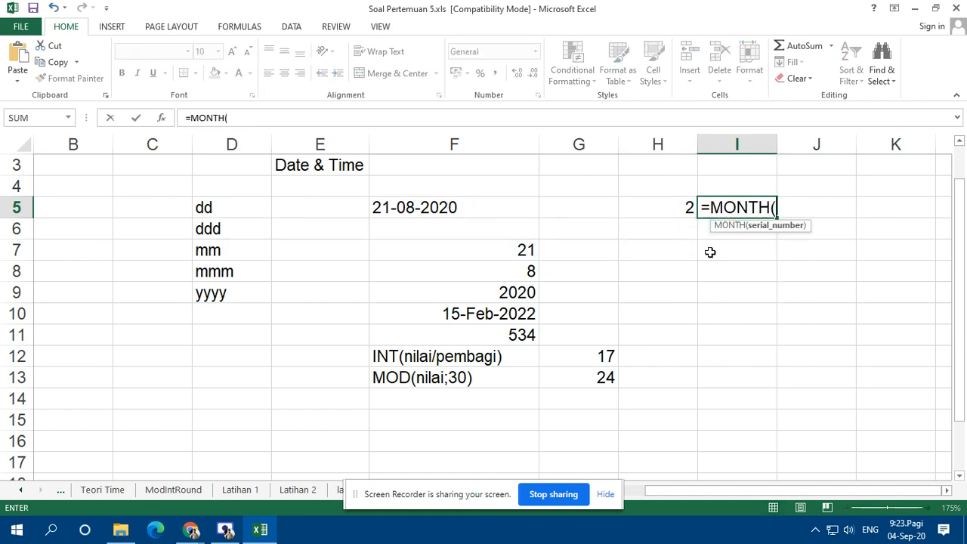
pyautogui.click(488, 313)
pyautogui.write(')-')
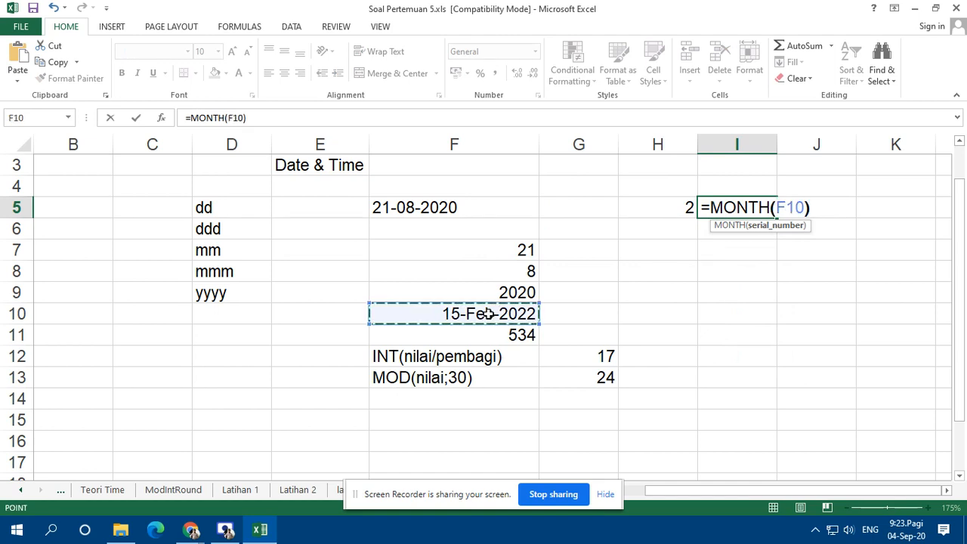
pyautogui.write('mot')
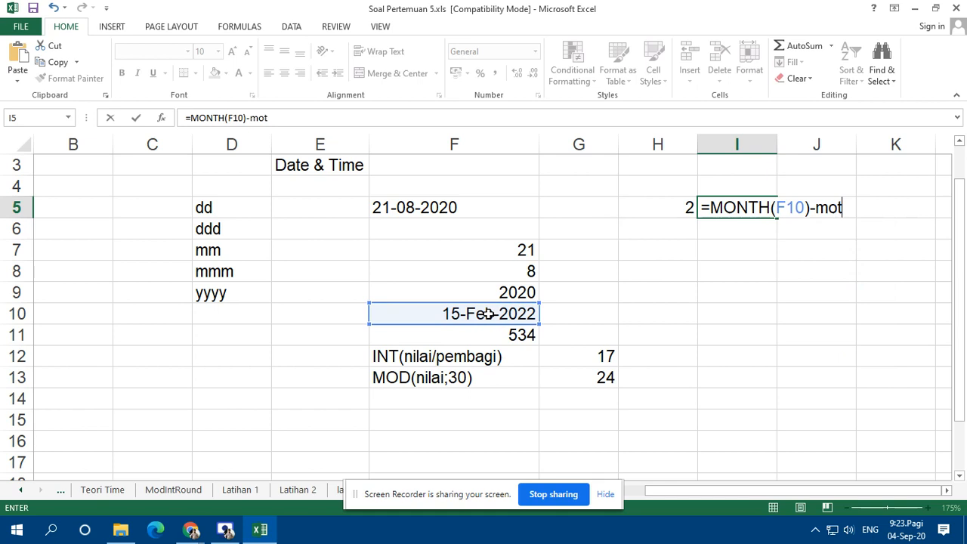
pyautogui.press('BackSpace')
pyautogui.write('n')
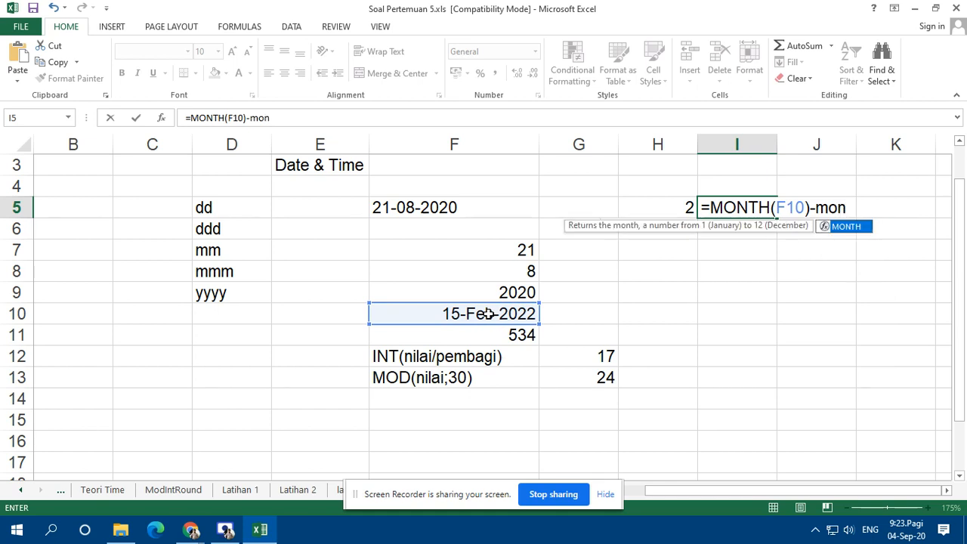
pyautogui.press('Tab')
pyautogui.click(403, 207)
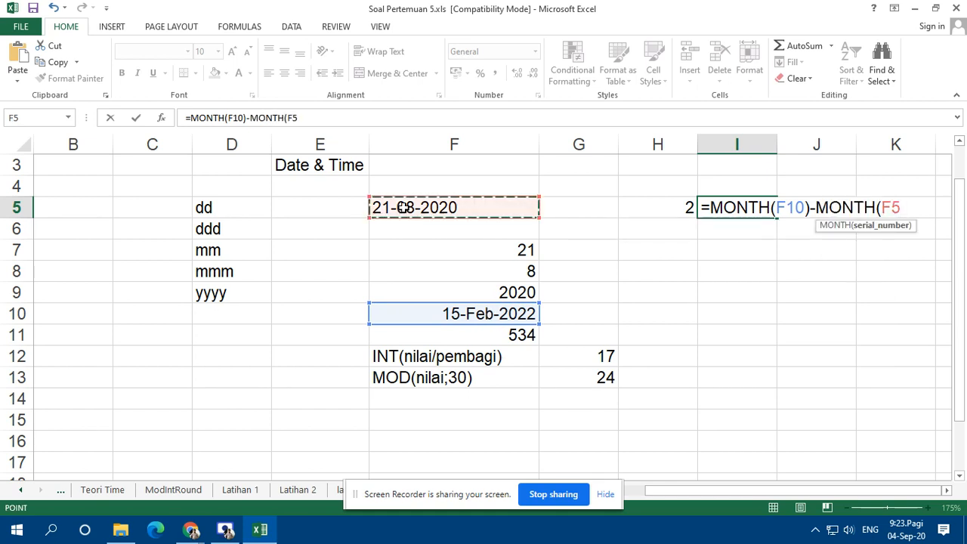
pyautogui.write(')')
pyautogui.press('Return')
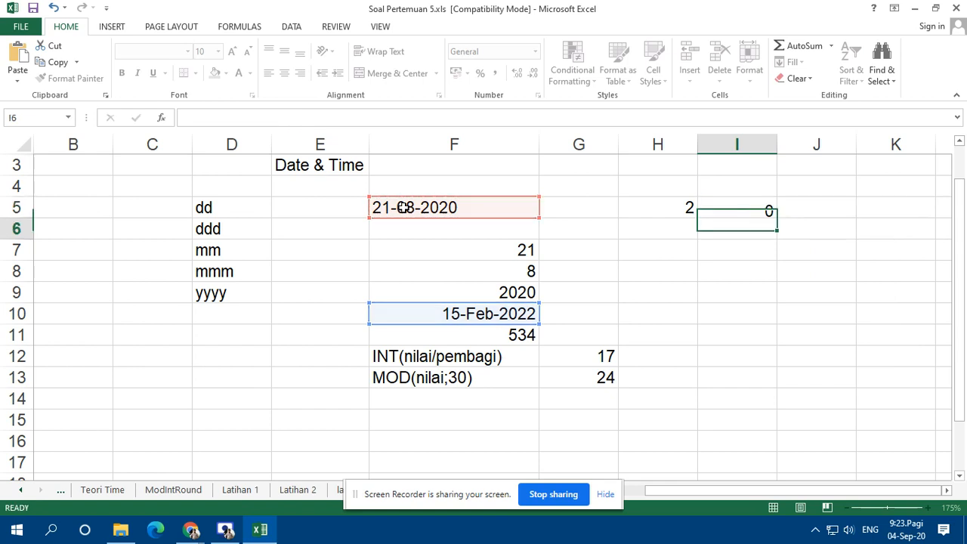
pyautogui.press('Up')
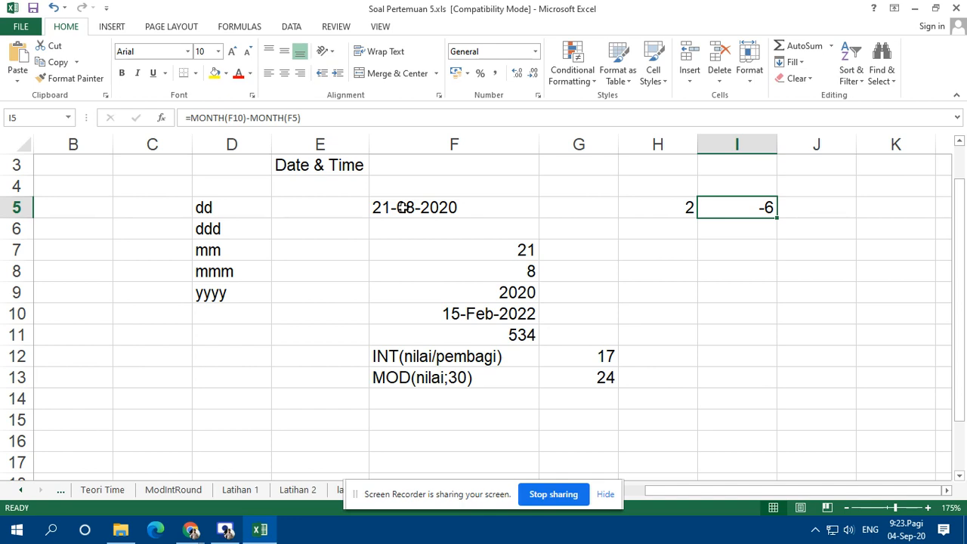
# - Widen column H slightly and add the headings Tahun in H4 and Bulan in I4 above the two differences
pyautogui.moveTo(697, 144); pyautogui.dragTo(723, 144)
pyautogui.click(676, 182)
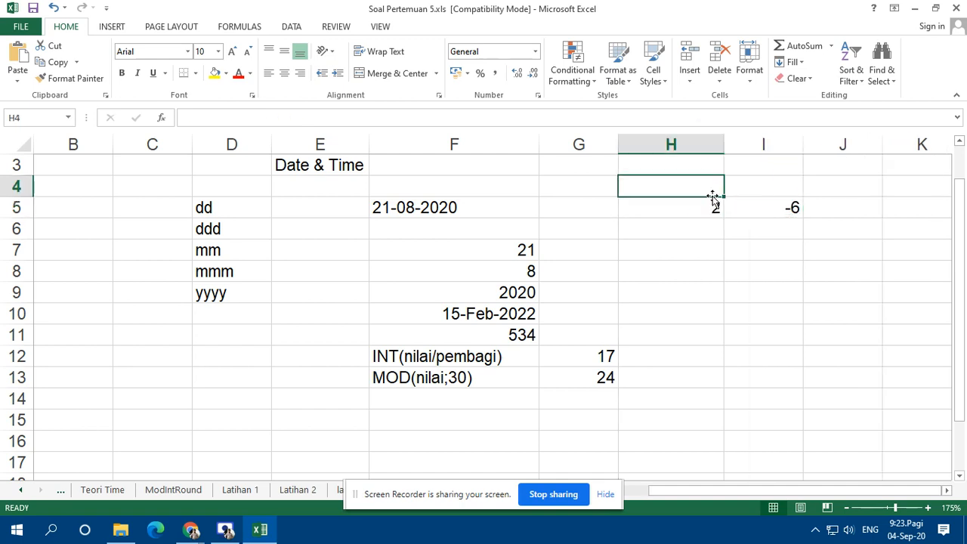
pyautogui.write('Tahun')
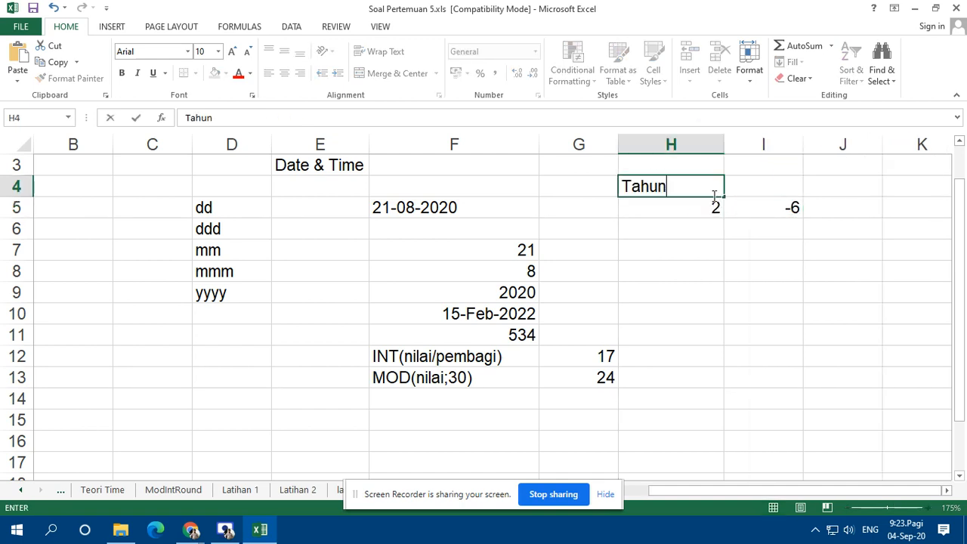
pyautogui.press('Tab')
pyautogui.write('Bulan')
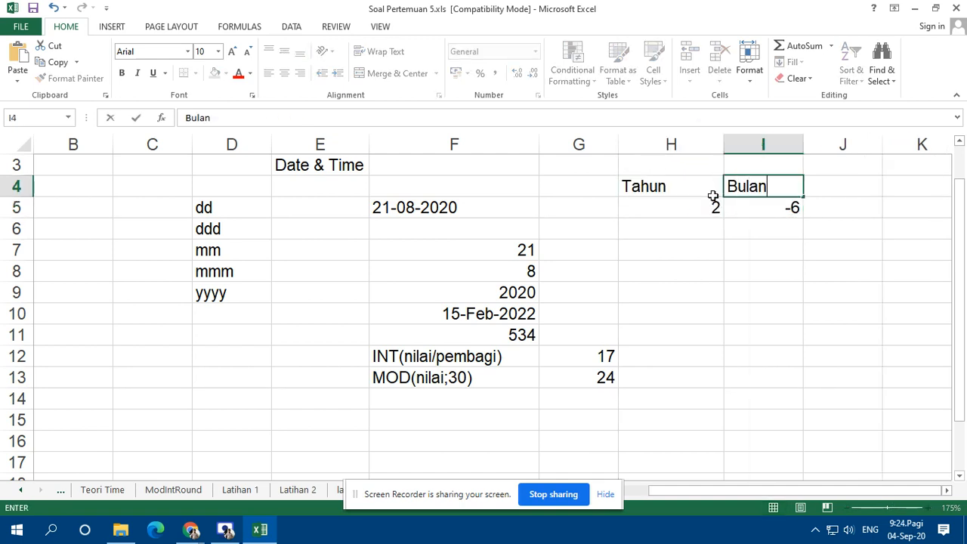
pyautogui.press('Return')
pyautogui.press('Down')
pyautogui.press('Down')
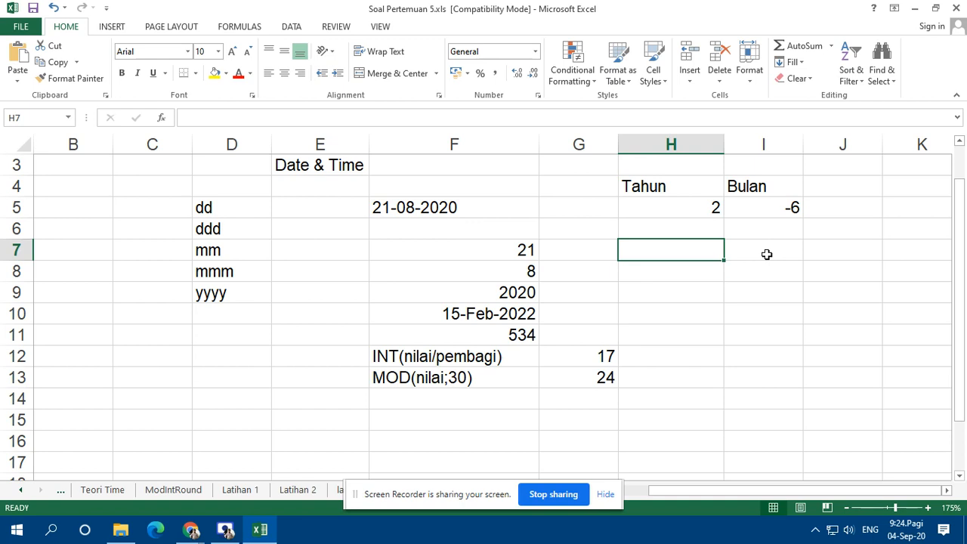
# - Enter the note "jika bulan < 0 maka tahun dikurangi 1" in cell H7 below the year and month differences
pyautogui.moveTo(689, 209); pyautogui.dragTo(772, 210)
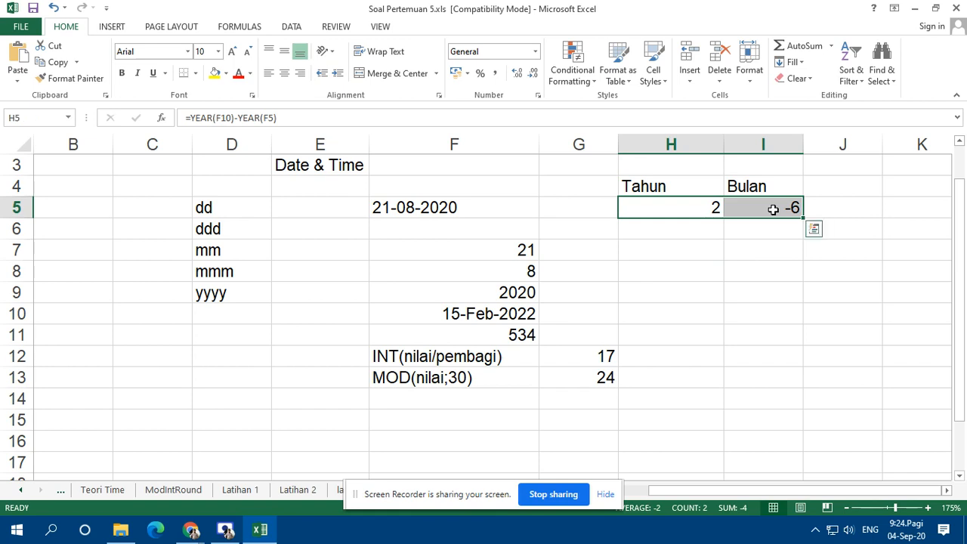
pyautogui.click(747, 254)
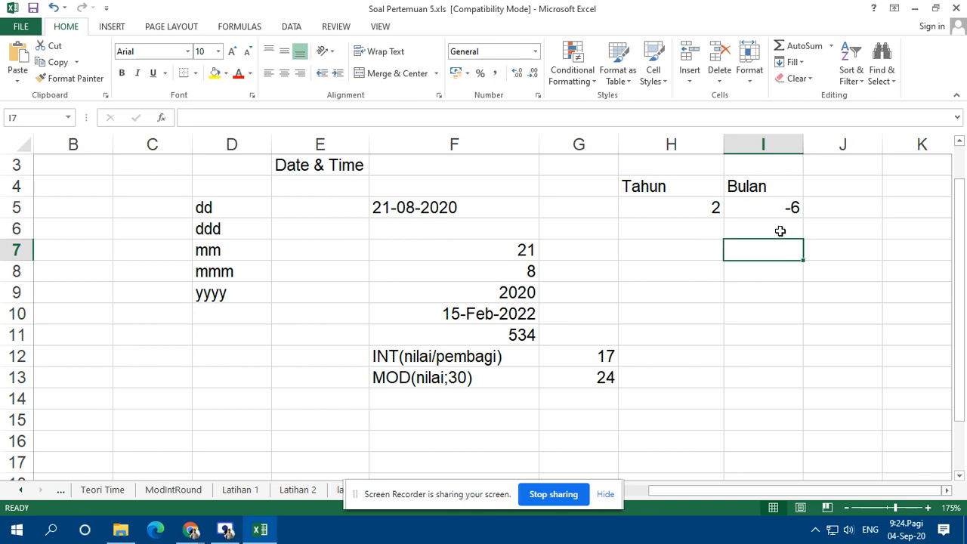
pyautogui.click(670, 250)
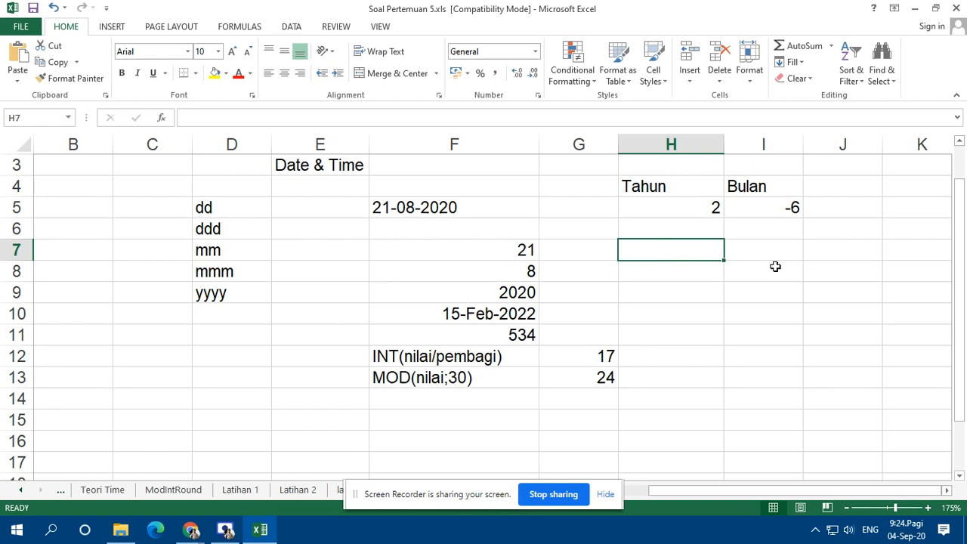
pyautogui.write('jika')
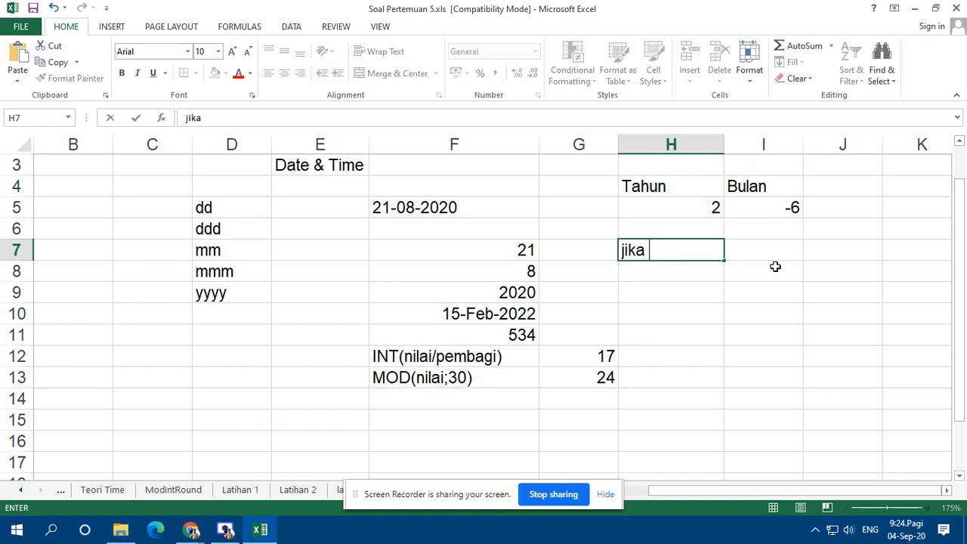
pyautogui.write(' bula')
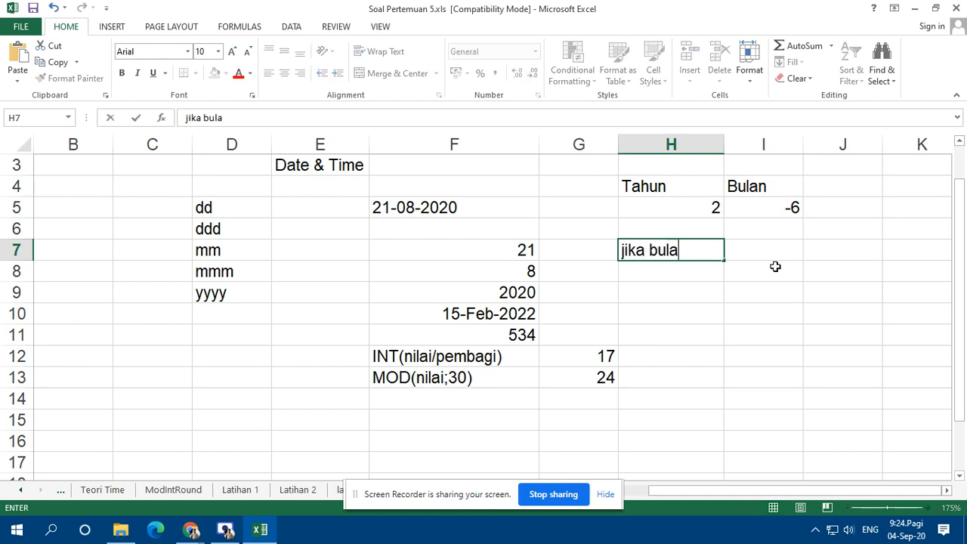
pyautogui.write('n < 0')
pyautogui.write('mas')
pyautogui.press('BackSpace')
pyautogui.write('ka')
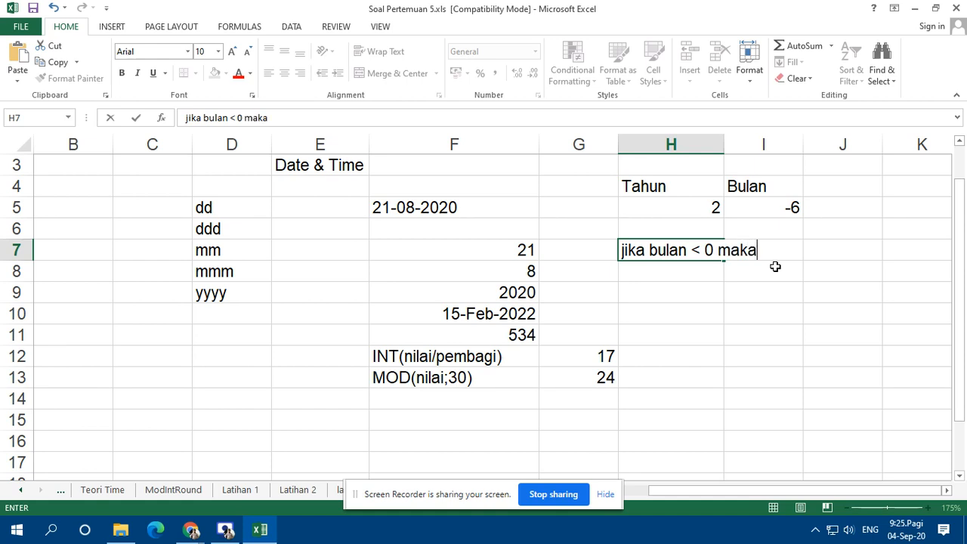
pyautogui.write(' tahun ')
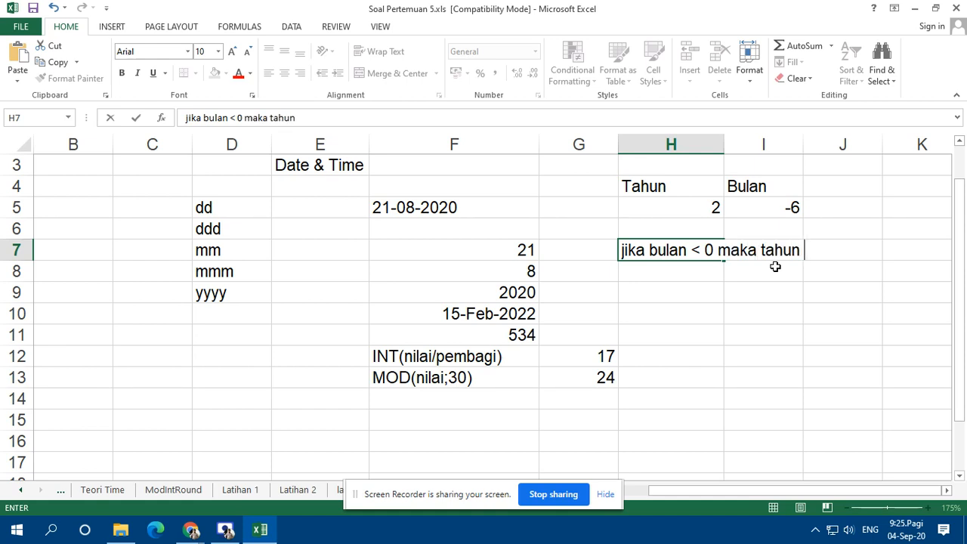
pyautogui.write('dikurang')
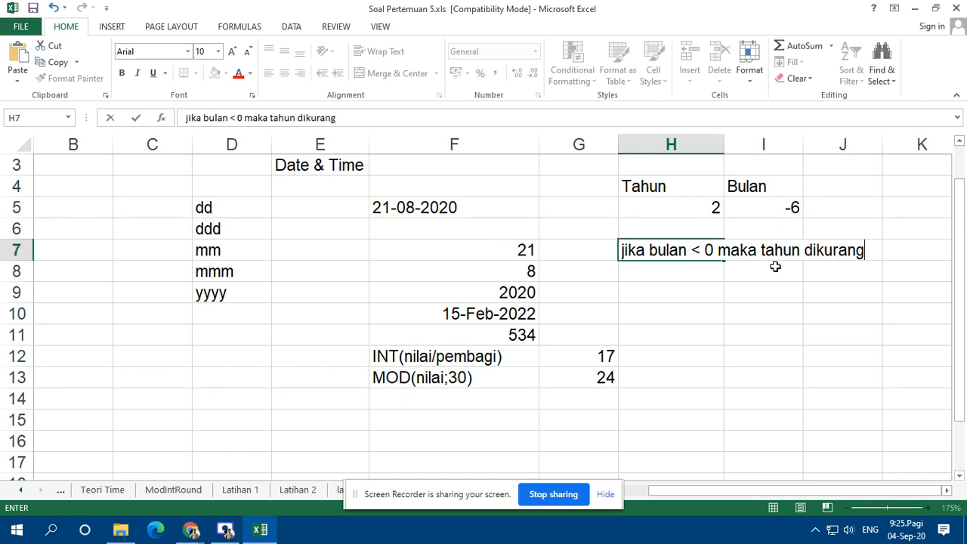
pyautogui.write('i 1')
pyautogui.press('Return')
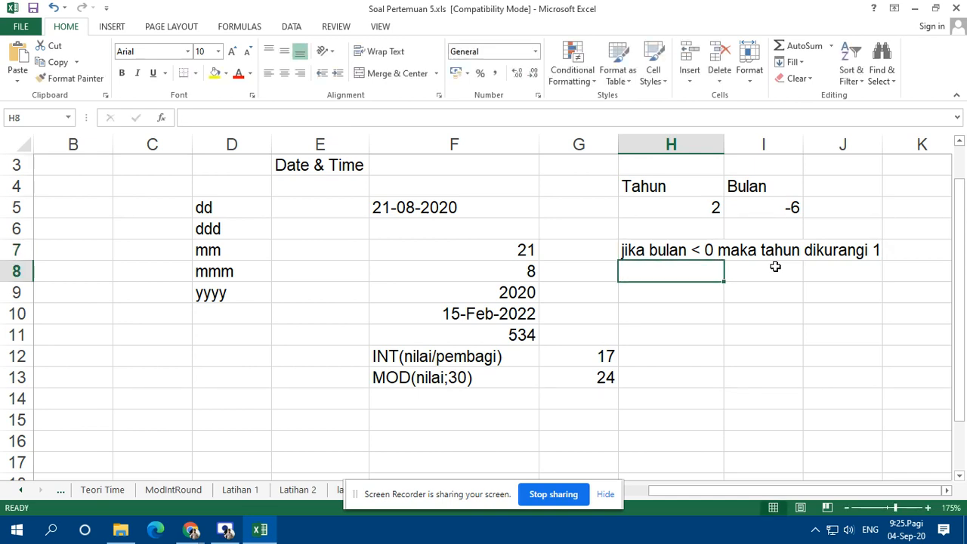
# - Enter the note "JIka bulan < 0 maka bulan ditambah 12" in cell H8 by adapting the suggested text from H7
pyautogui.write('JIka')
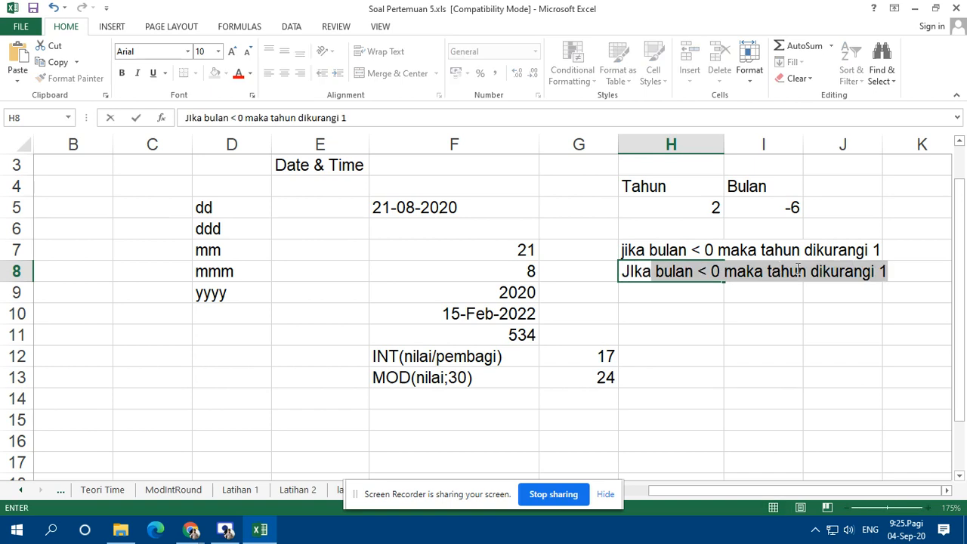
pyautogui.click(772, 270)
pyautogui.moveTo(768, 270); pyautogui.dragTo(807, 273)
pyautogui.write('bulan')
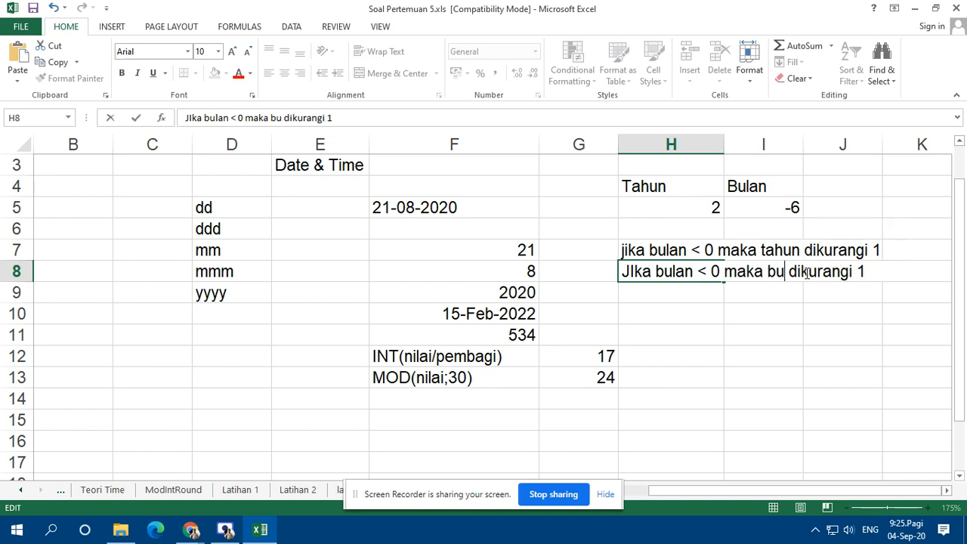
pyautogui.hotkey('shift', 'Right')
pyautogui.hotkey('shift', 'Right')
pyautogui.hotkey('shift', 'Right')
pyautogui.hotkey('shift', 'Right')
pyautogui.hotkey('shift', 'Right')
pyautogui.hotkey('shift', 'Right')
pyautogui.hotkey('shift', 'Right')
pyautogui.hotkey('shift', 'Right')
pyautogui.hotkey('shift', 'Right')
pyautogui.hotkey('shift', 'Right')
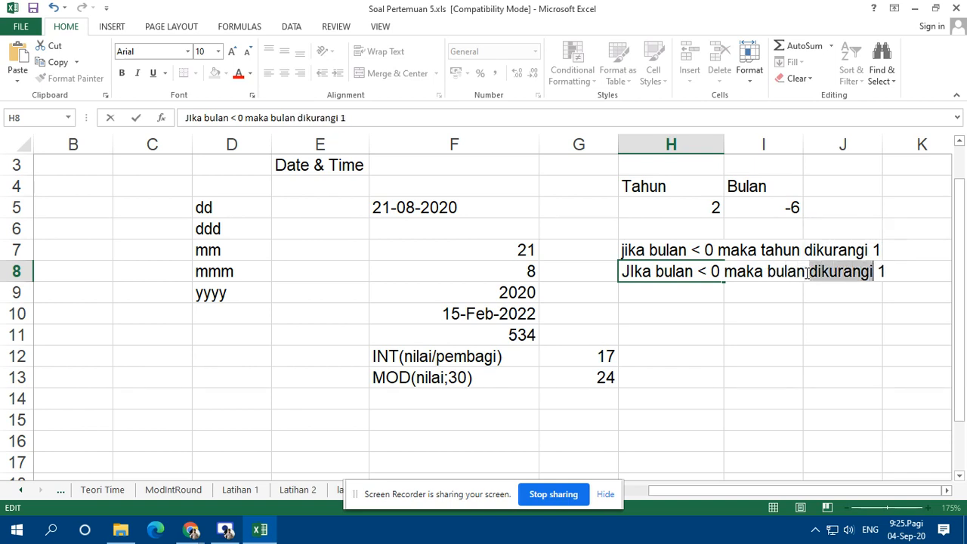
pyautogui.write('ditambah')
pyautogui.press('End')
pyautogui.write('2')
pyautogui.press('Return')
pyautogui.press('Up')
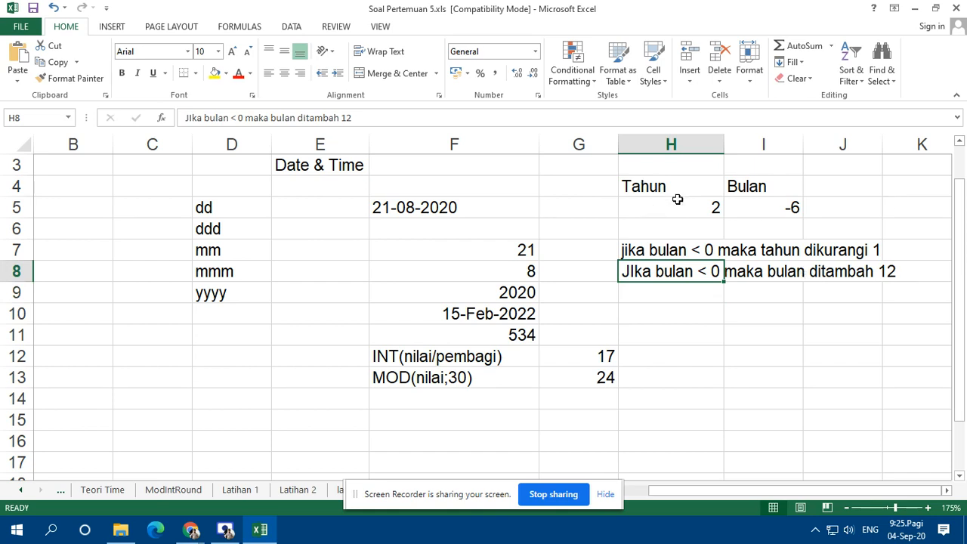
# - Enter =IF(I5<0;H5-1;H5) in cell J5 to correct the year difference when the month difference is negative
pyautogui.moveTo(677, 185); pyautogui.dragTo(767, 209)
pyautogui.click(851, 208)
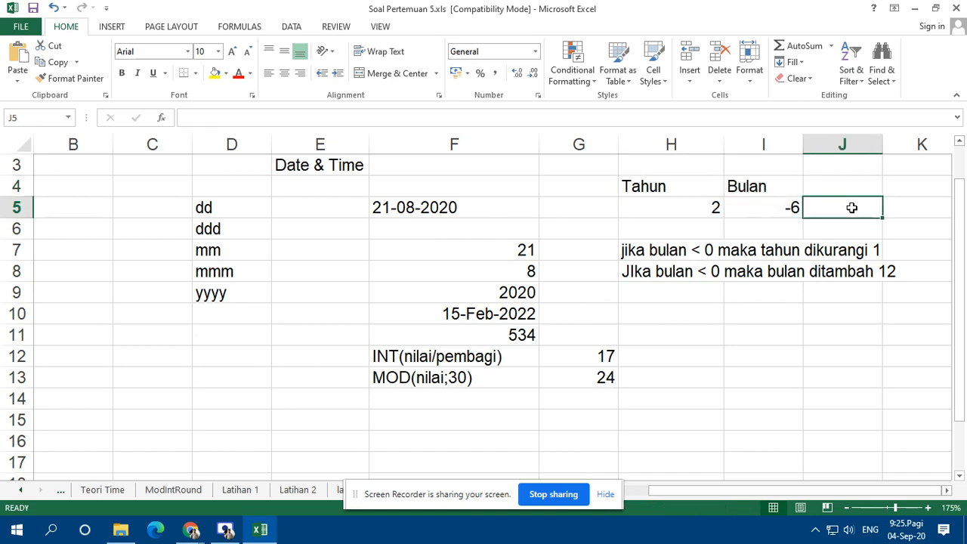
pyautogui.write('=')
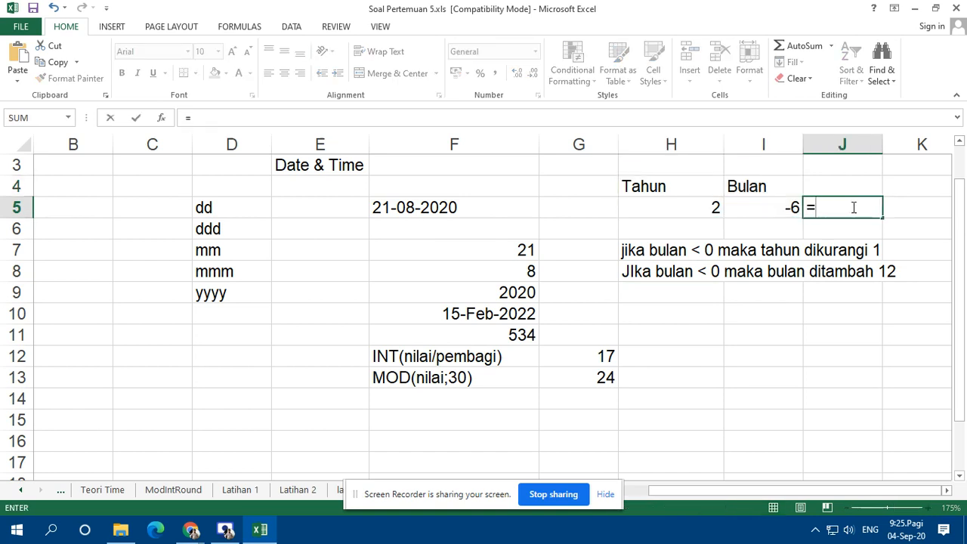
pyautogui.write('if(')
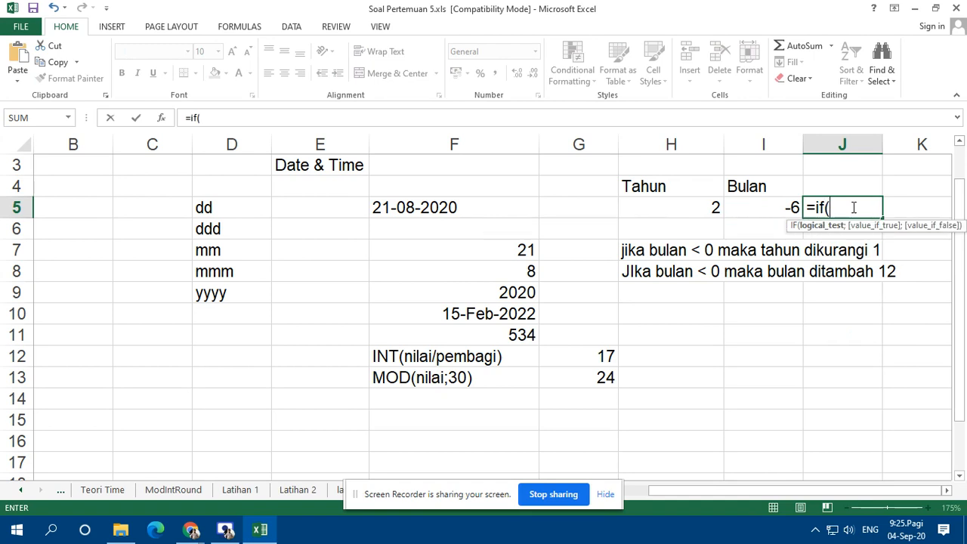
pyautogui.click(770, 209)
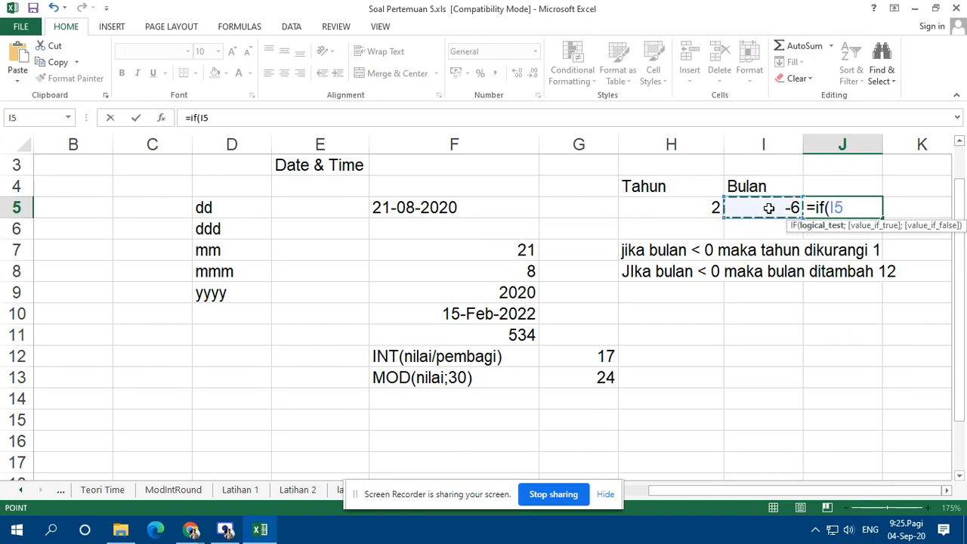
pyautogui.write('<0;')
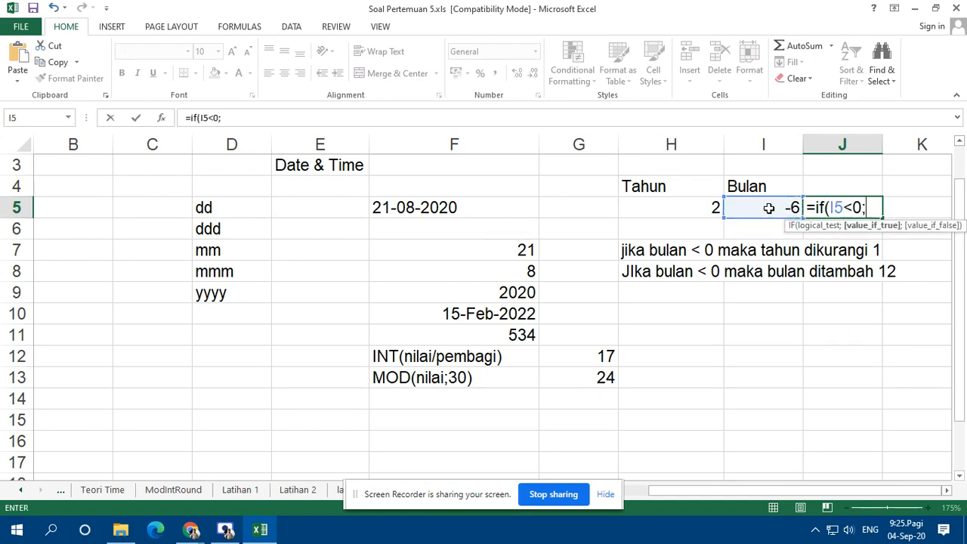
pyautogui.click(692, 207)
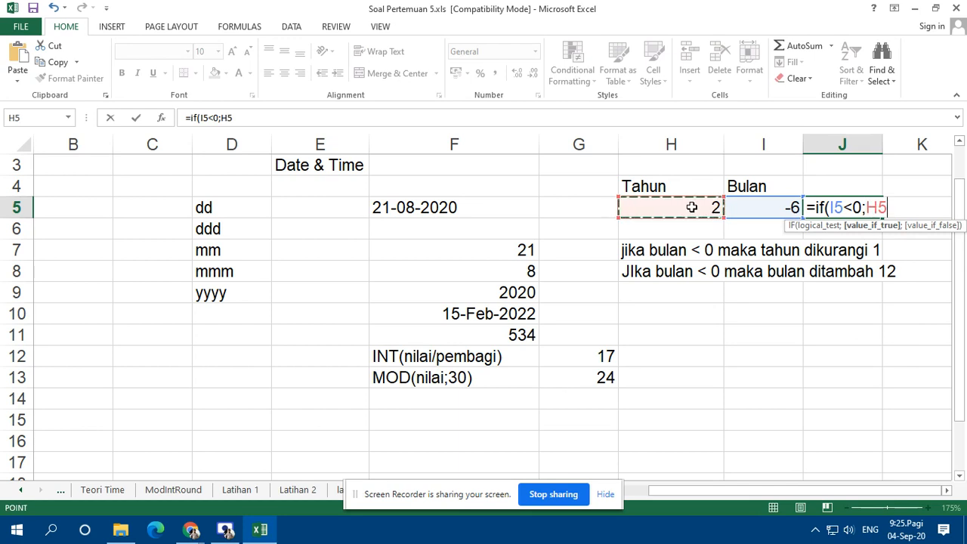
pyautogui.write('-1;')
pyautogui.click(663, 206)
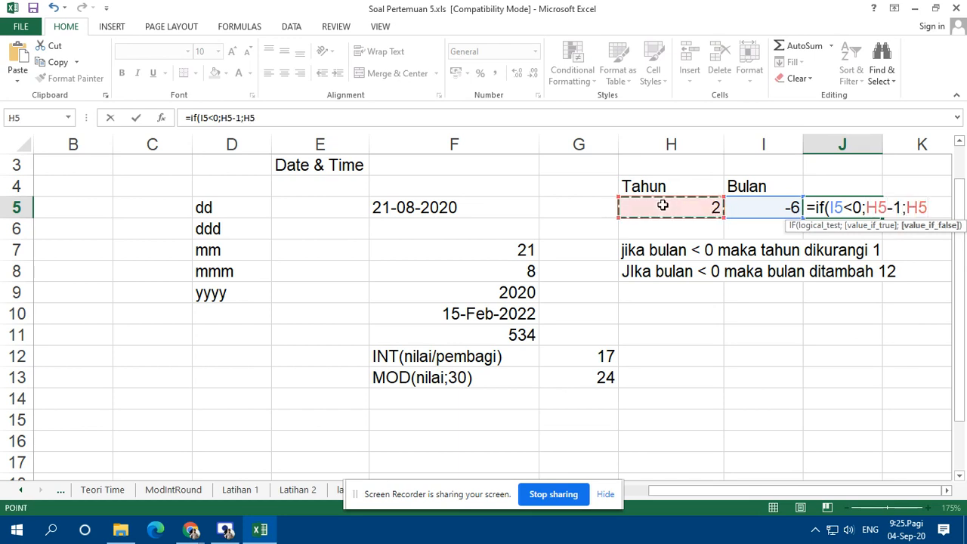
pyautogui.write(')')
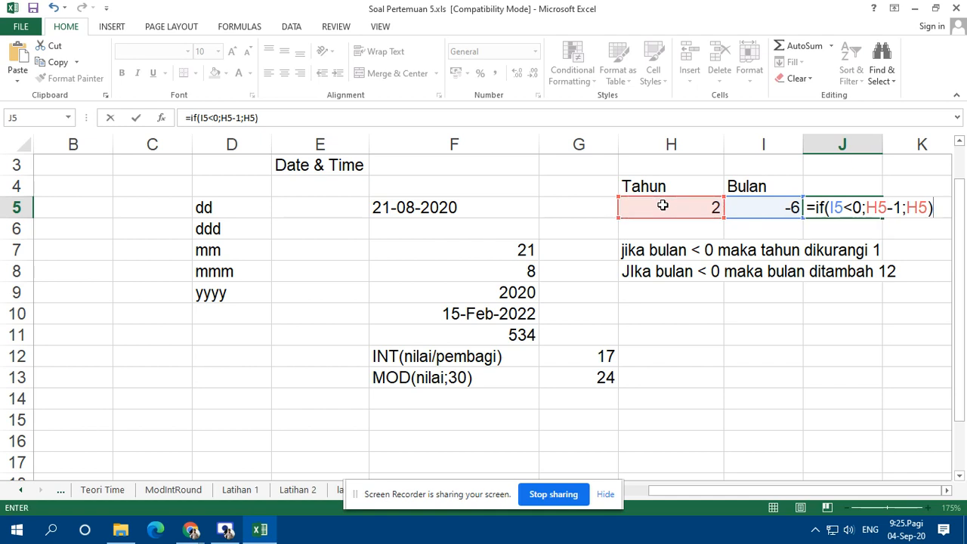
pyautogui.hotkey('ctrl', 'Return')
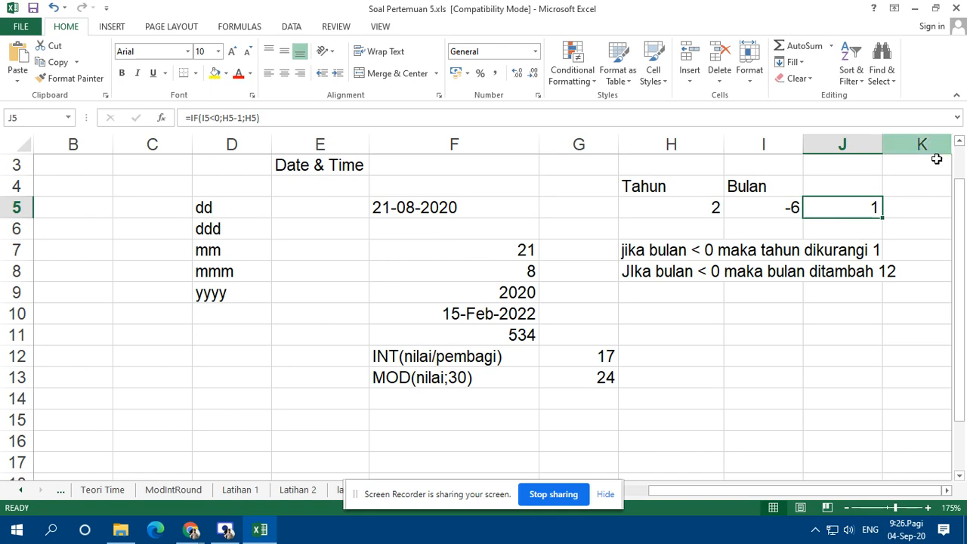
# - Enter =IF(I5<0;I5+12;I5) in cell K5 to correct the month difference when it is negative
pyautogui.click(921, 204)
pyautogui.write('=if(')
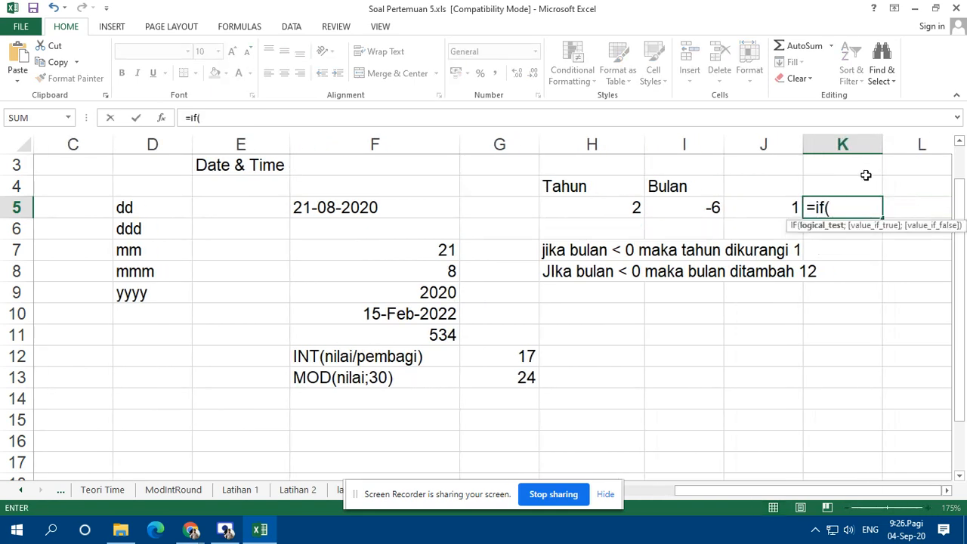
pyautogui.click(698, 204)
pyautogui.write('<0;')
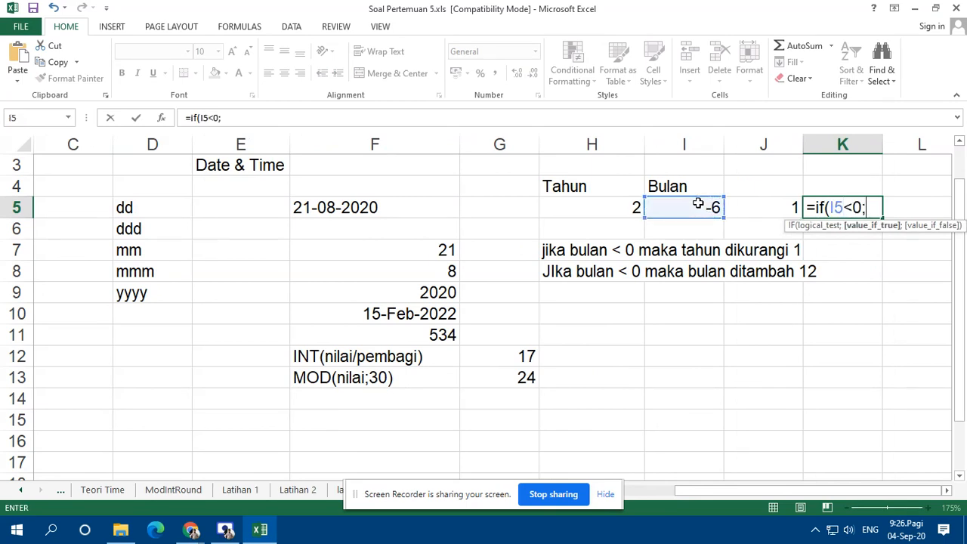
pyautogui.click(698, 203)
pyautogui.write('+12;')
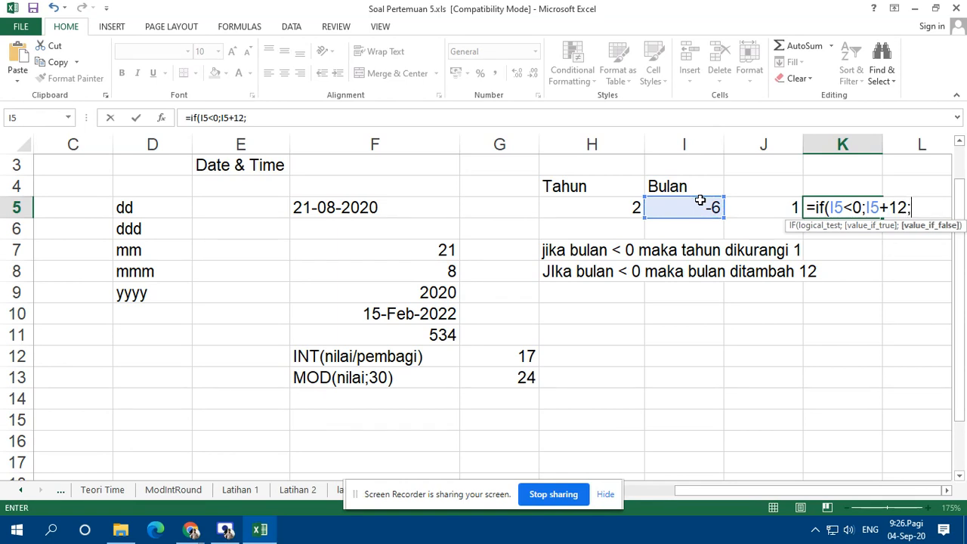
pyautogui.click(687, 210)
pyautogui.write(')')
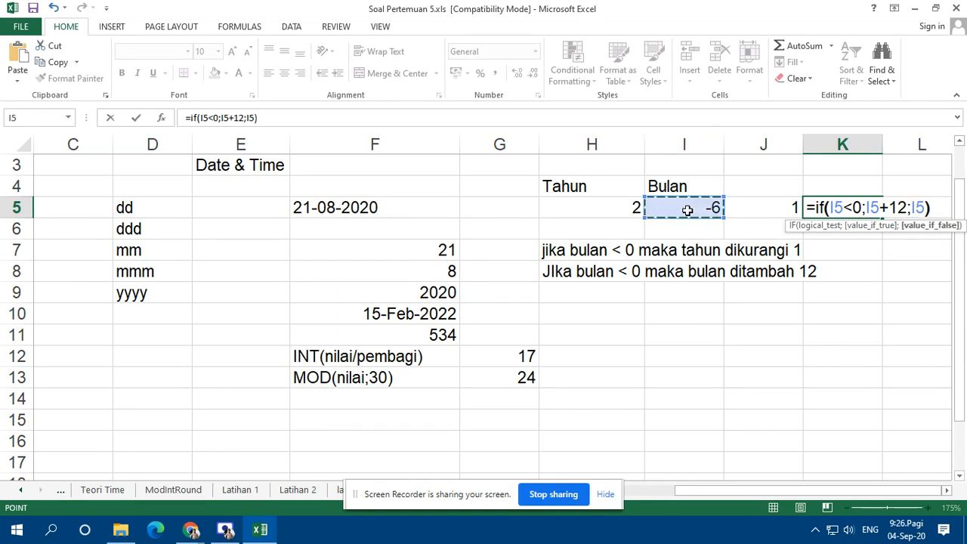
pyautogui.press('Return')
pyautogui.press('Up')
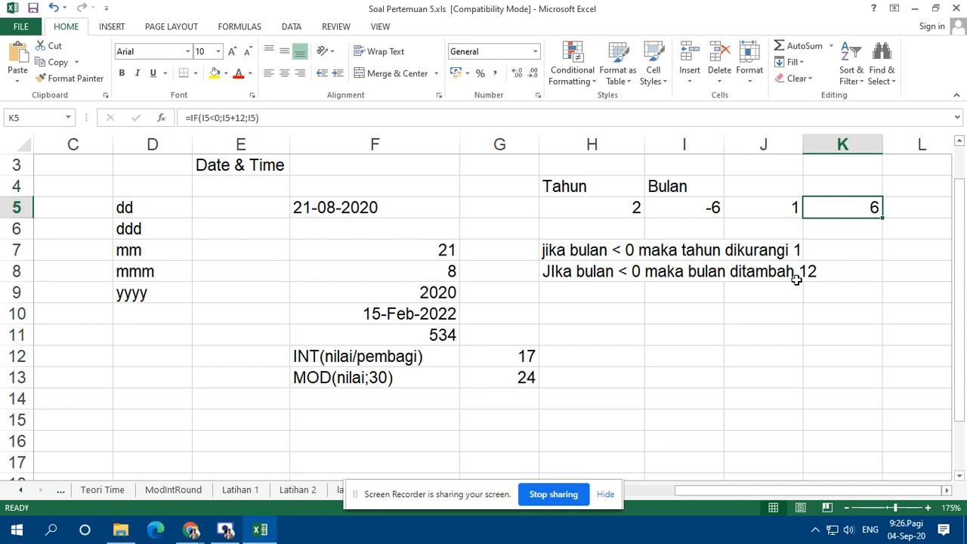
# - Enter =date(2001;01;22) in cell F15 to build a date, and widen column F
pyautogui.scroll(-1, 797, 269)
pyautogui.scroll(2, 823, 252)
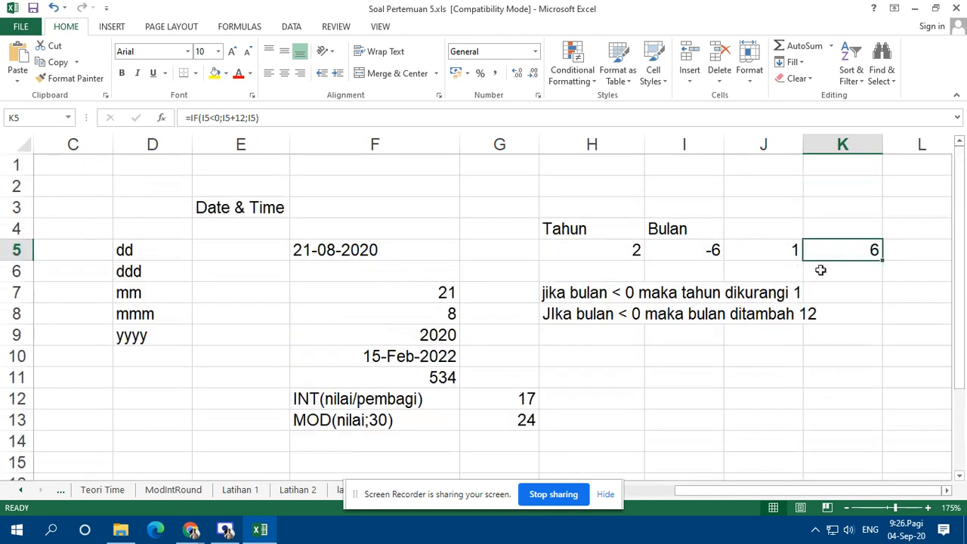
pyautogui.scroll(-1, 821, 270)
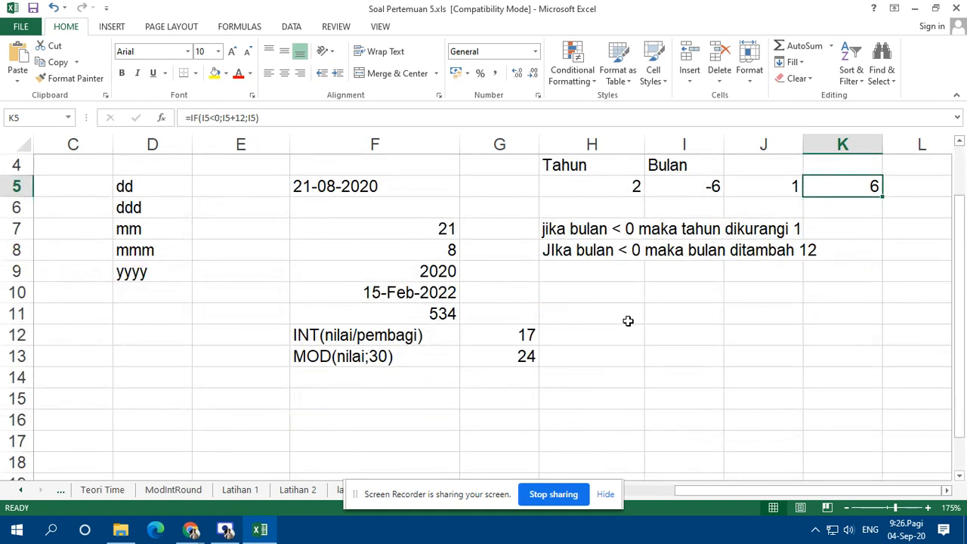
pyautogui.scroll(-1, 630, 317)
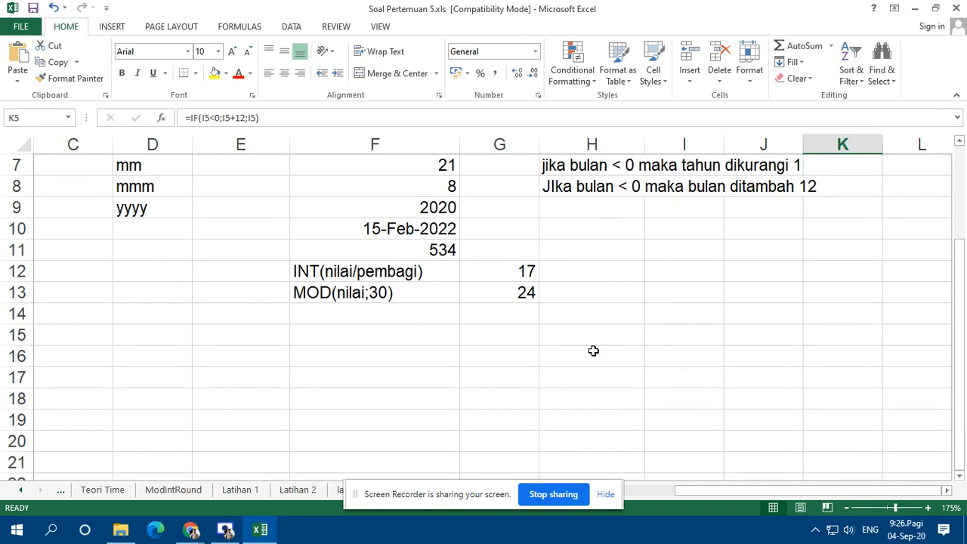
pyautogui.click(411, 333)
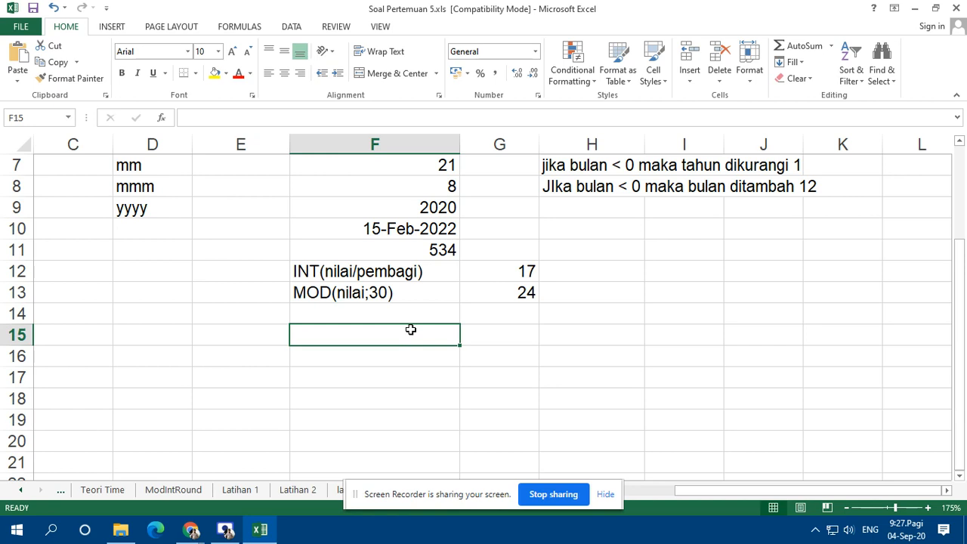
pyautogui.write('=da')
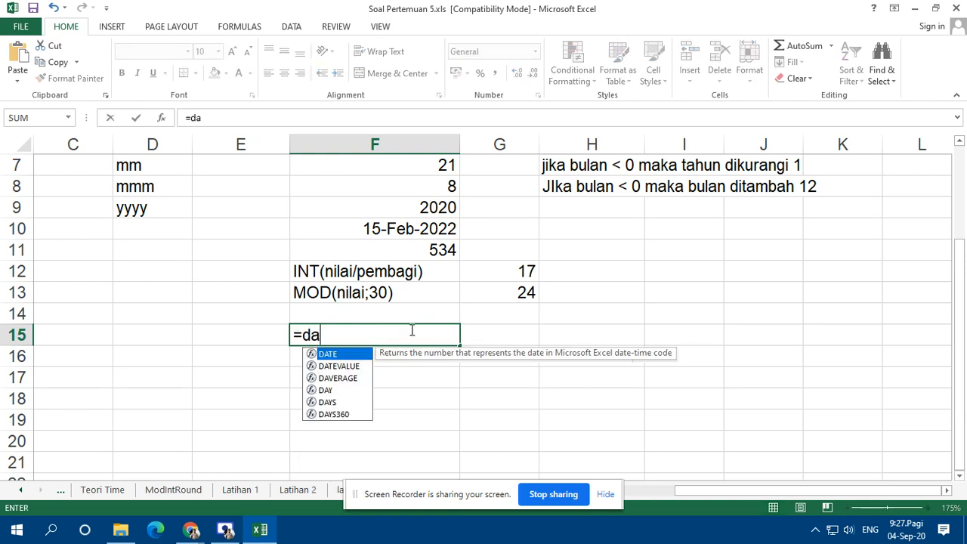
pyautogui.write('te(')
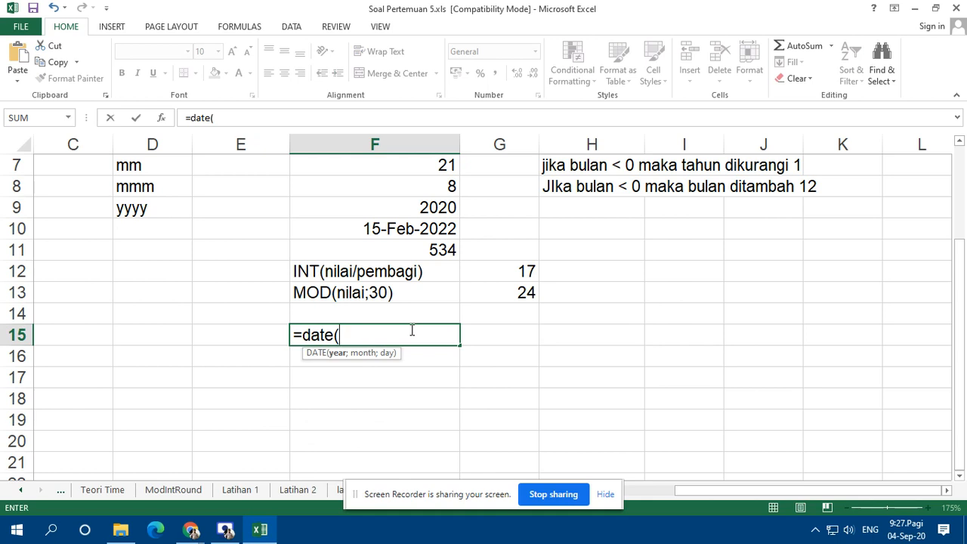
pyautogui.write('2001')
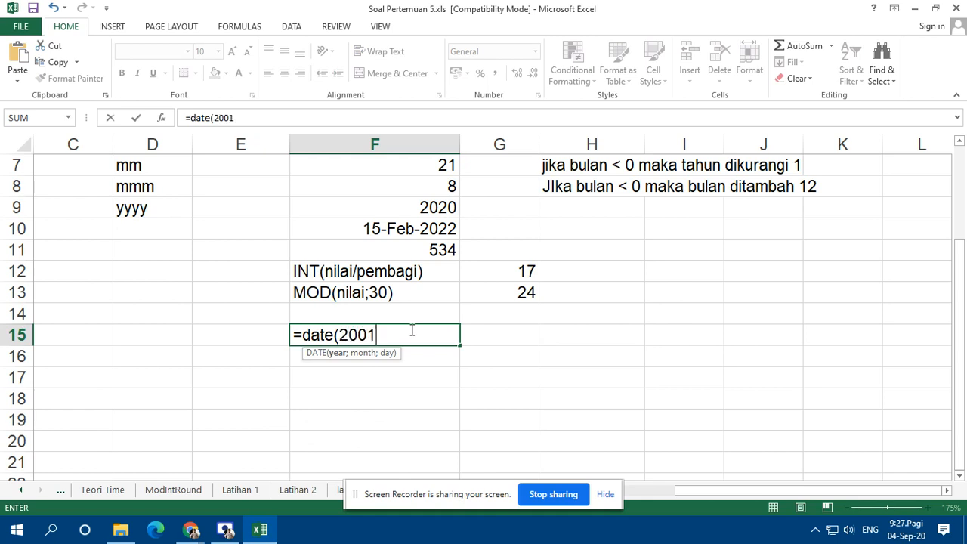
pyautogui.write(';01;')
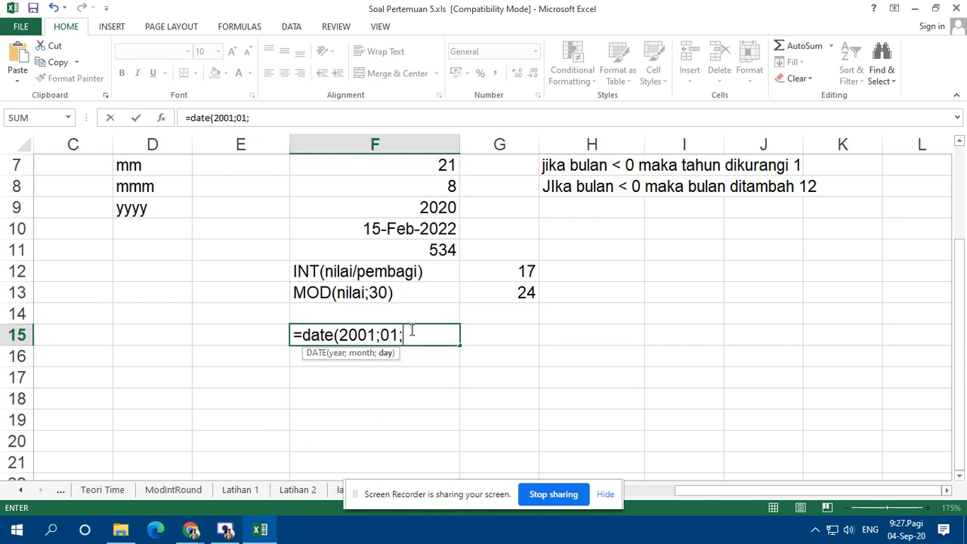
pyautogui.write('22)')
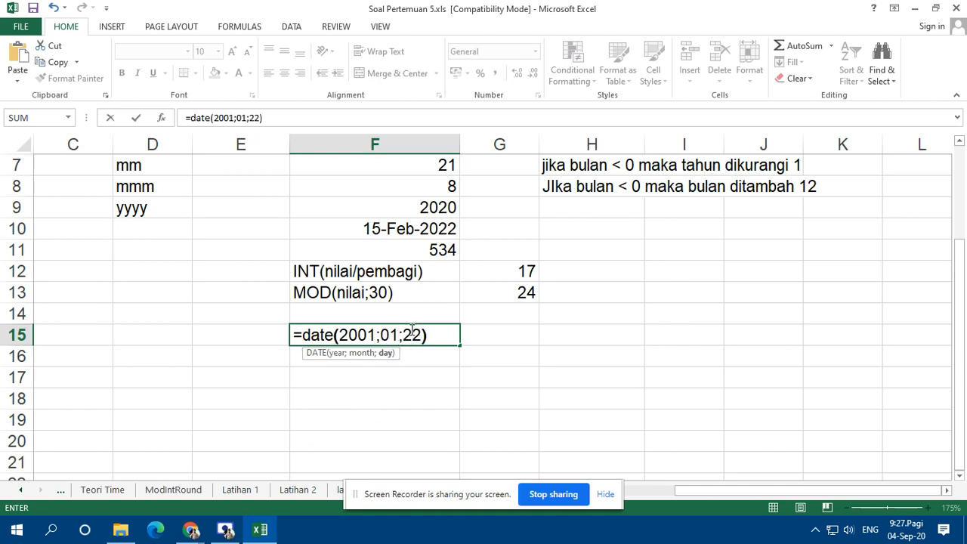
pyautogui.press('Return')
pyautogui.click(410, 331)
pyautogui.moveTo(460, 143); pyautogui.dragTo(491, 143)
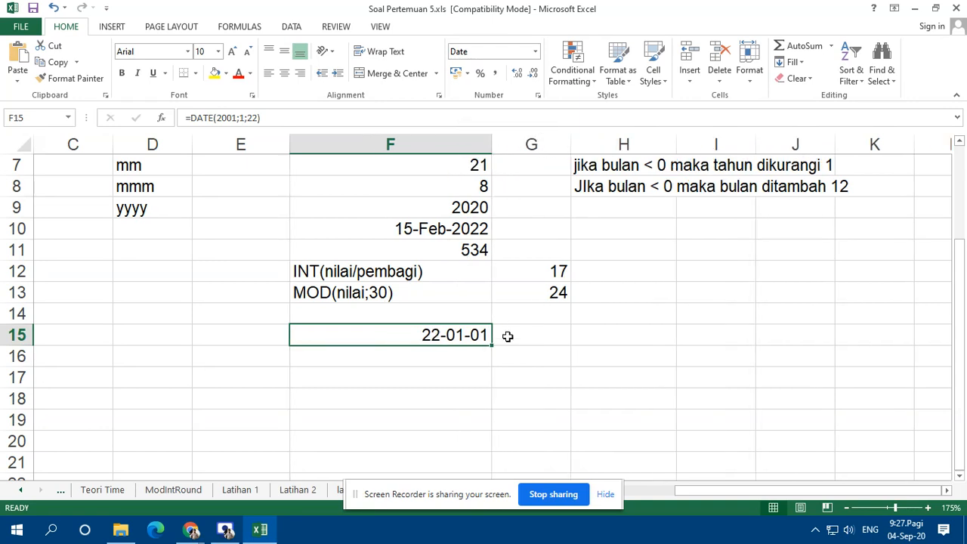
# - Enter the numbers 0 to 6 down cells D15 to D21
pyautogui.scroll(-1, 454, 333)
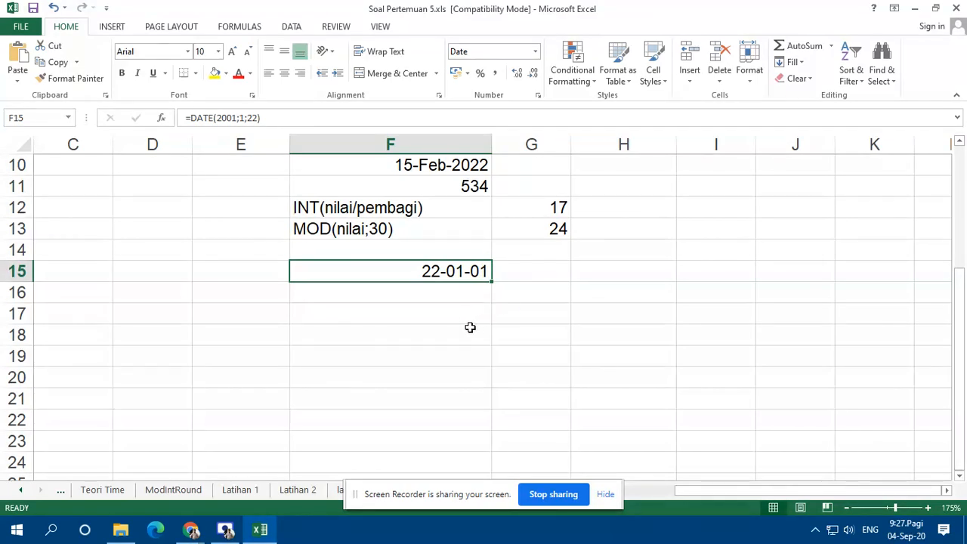
pyautogui.scroll(1, 469, 327)
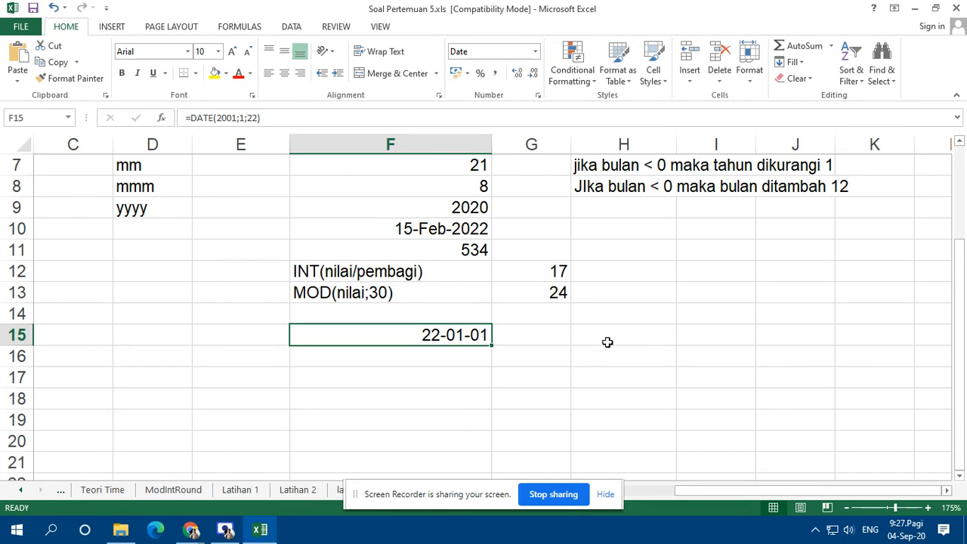
pyautogui.scroll(-1, 649, 322)
pyautogui.scroll(1, 745, 324)
pyautogui.scroll(-1, 715, 348)
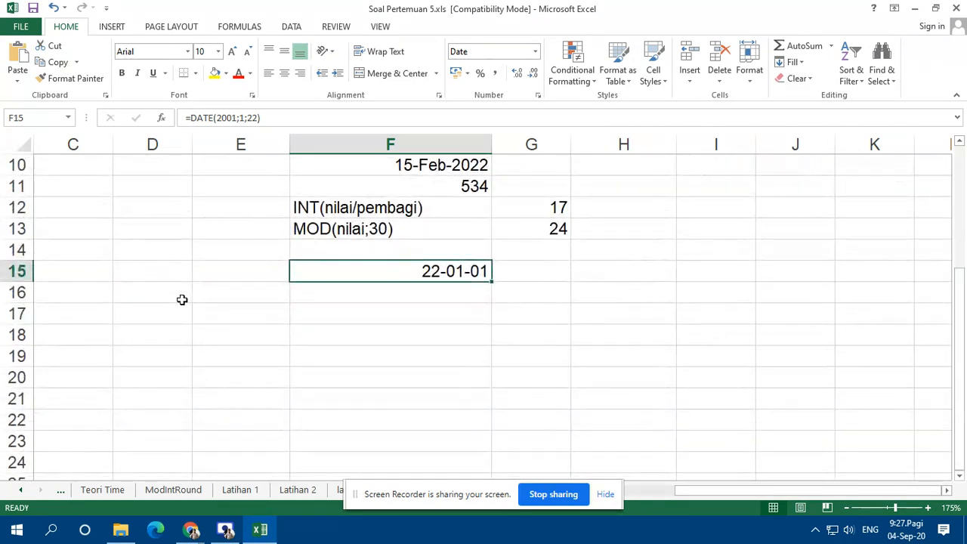
pyautogui.click(135, 276)
pyautogui.write('0')
pyautogui.press('Return')
pyautogui.write('1')
pyautogui.press('Return')
pyautogui.write('2')
pyautogui.press('Return')
pyautogui.write('3')
pyautogui.press('Return')
pyautogui.write('4')
pyautogui.press('Return')
pyautogui.write('5')
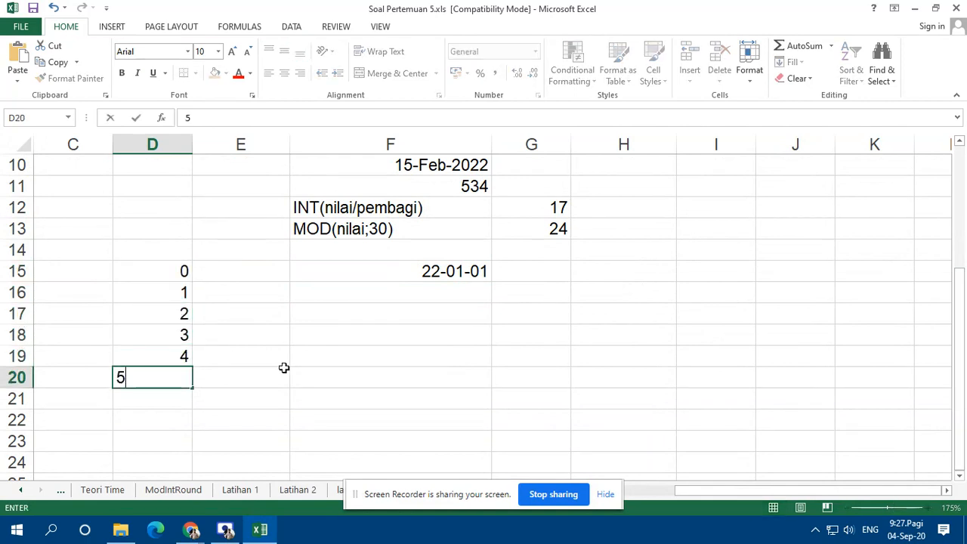
pyautogui.press('Return')
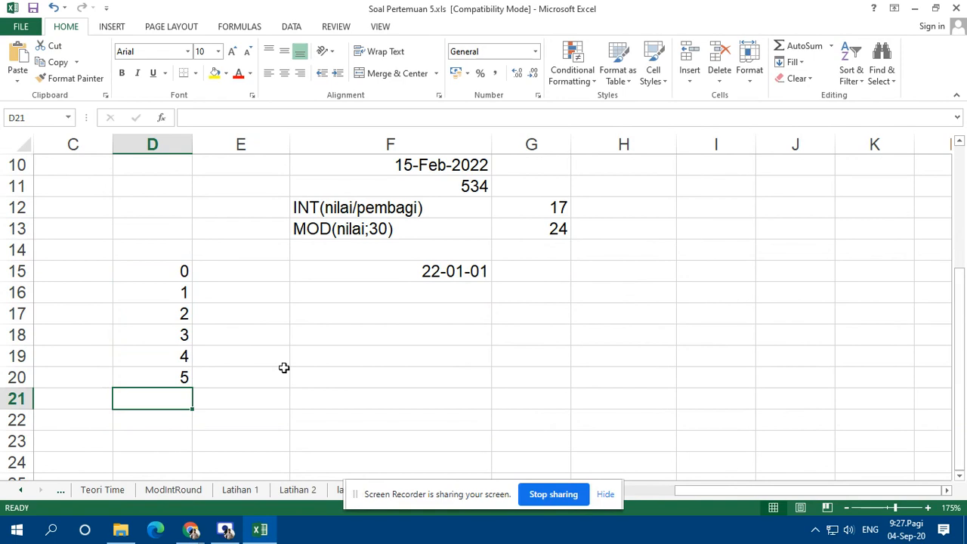
pyautogui.write('6')
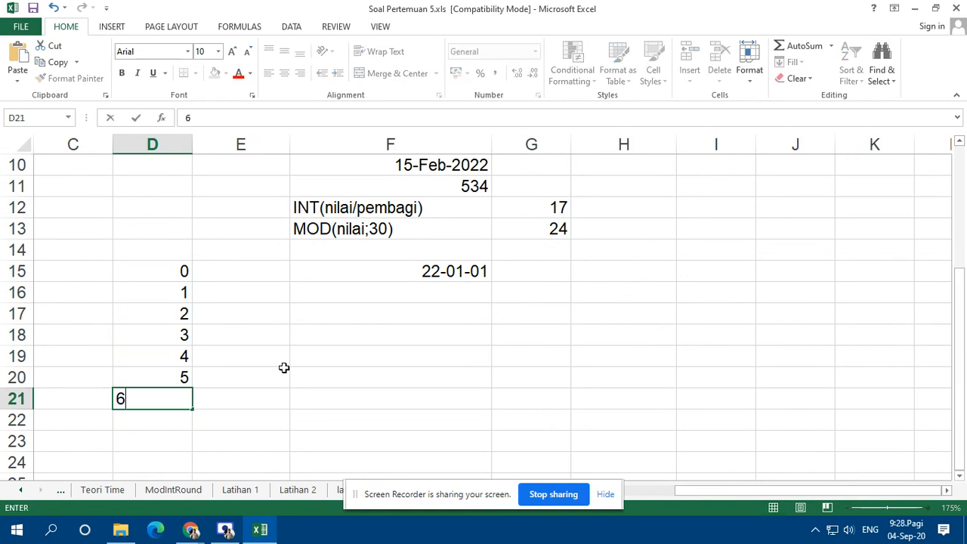
pyautogui.press('Up')
# - Enter the weekday names Sabtu, Minggu, Senin, Selasa, Rabu, Kamis and Jumat down cells E15 to E21
pyautogui.press('Up')
pyautogui.press('Up')
pyautogui.press('Up')
pyautogui.press('Up')
pyautogui.press('Up')
pyautogui.press('Right')
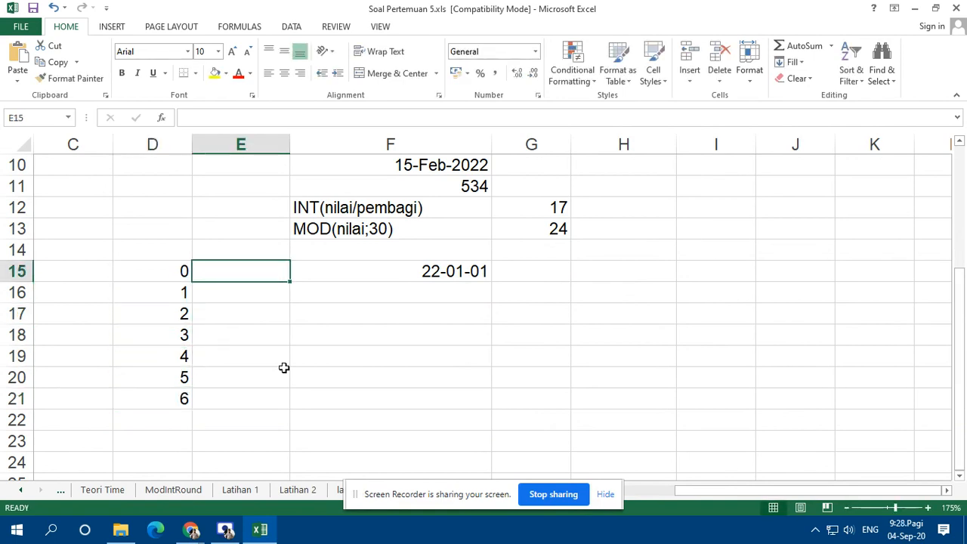
pyautogui.write('Sabtu')
pyautogui.press('Return')
pyautogui.write('Minggu')
pyautogui.press('Return')
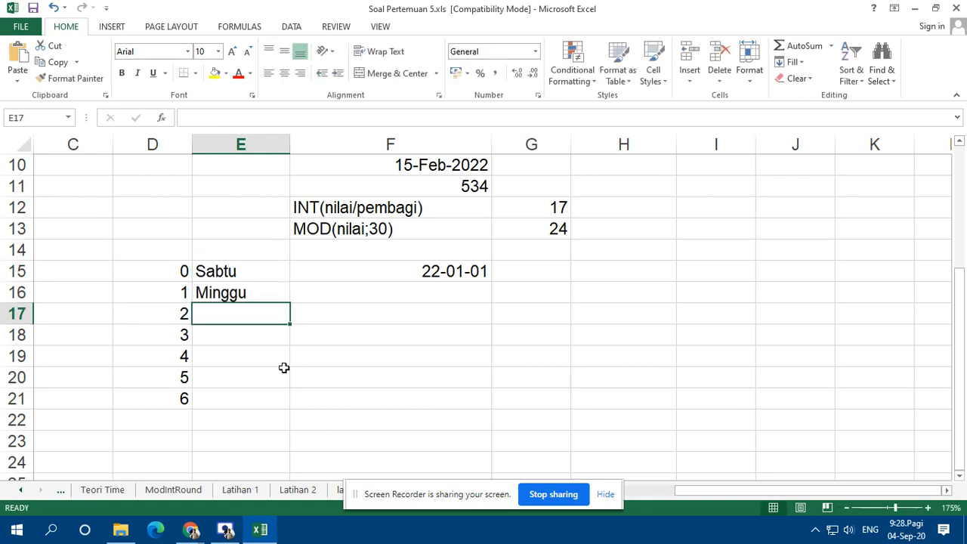
pyautogui.write('Senin')
pyautogui.press('Return')
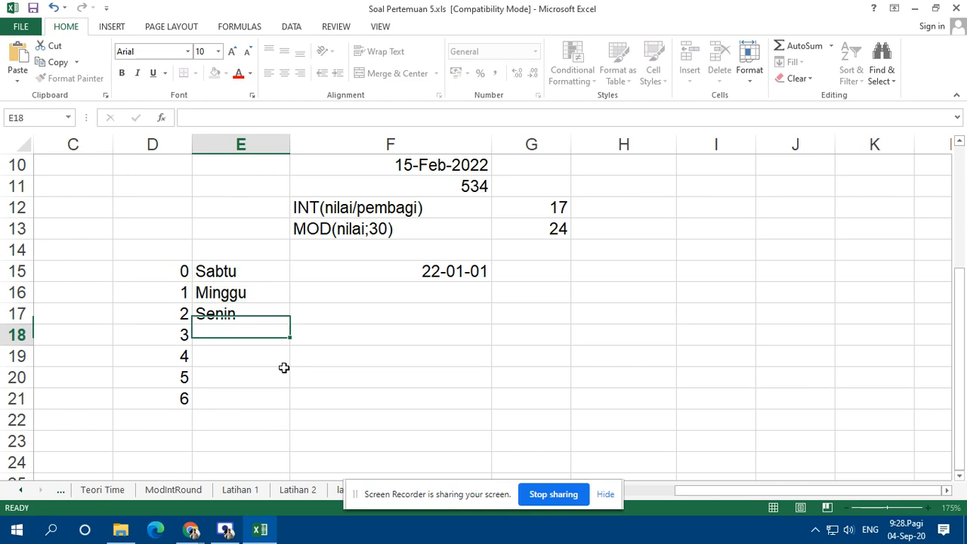
pyautogui.write('Selasa')
pyautogui.press('Return')
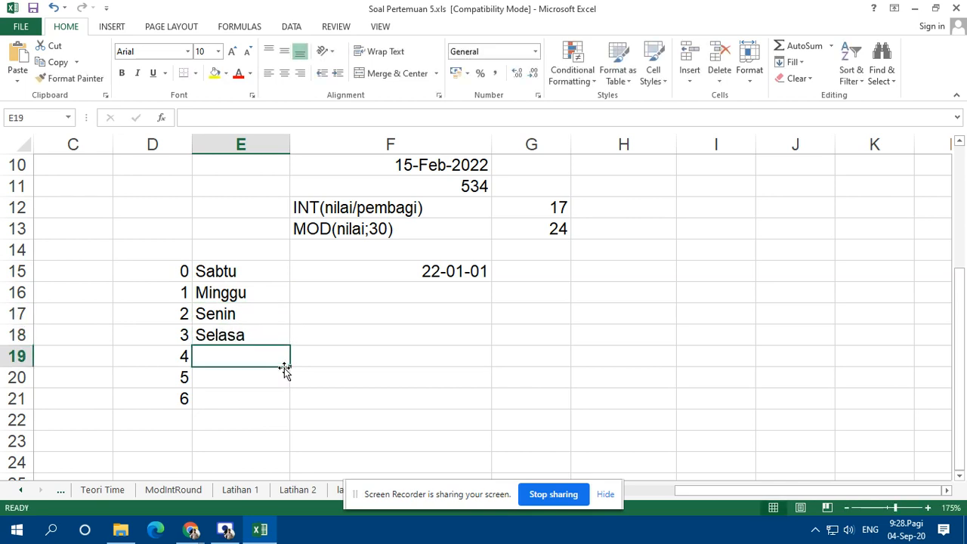
pyautogui.write('Rabu')
pyautogui.press('Return')
pyautogui.write('Kamis')
pyautogui.press('Return')
pyautogui.write('Jumat')
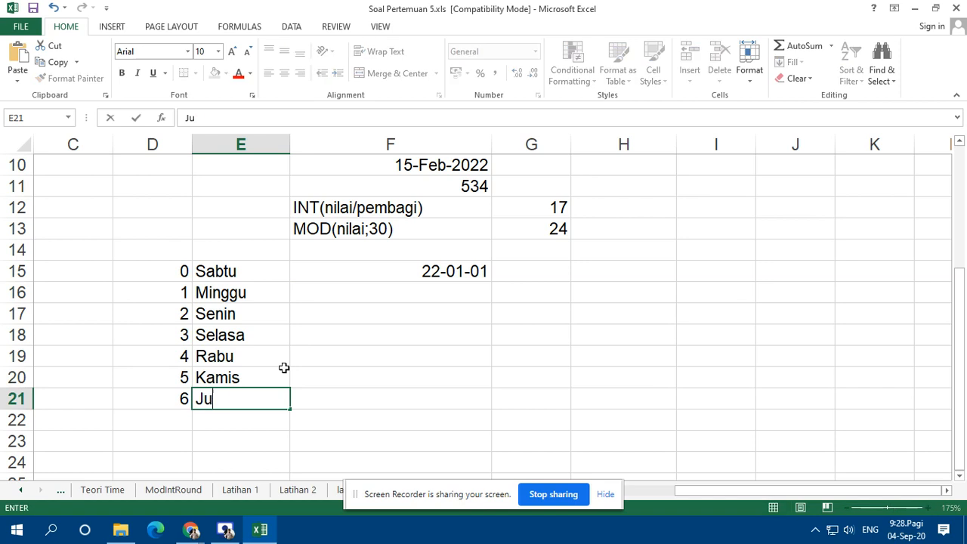
pyautogui.press('Return')
# - Apply all borders to the weekday table in D15:E21
pyautogui.press('Up')
pyautogui.press('Up')
pyautogui.press('Up')
pyautogui.press('Up')
pyautogui.press('Up')
pyautogui.press('Up')
pyautogui.press('Up')
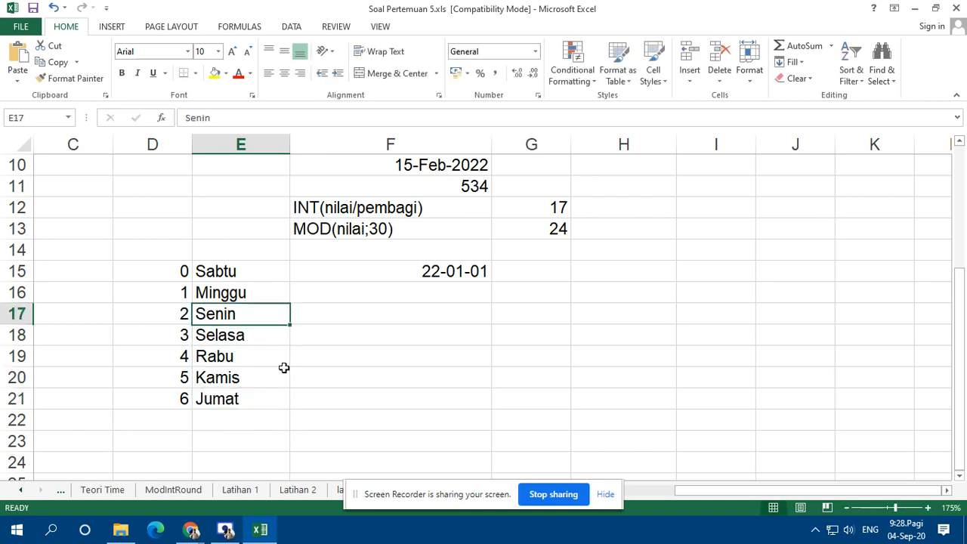
pyautogui.press('Left')
pyautogui.hotkey('shift', 'Right')
pyautogui.hotkey('shift', 'Down')
pyautogui.hotkey('shift', 'Down')
pyautogui.hotkey('shift', 'Down')
pyautogui.hotkey('shift', 'Down')
pyautogui.hotkey('shift', 'Down')
pyautogui.hotkey('shift', 'Down')
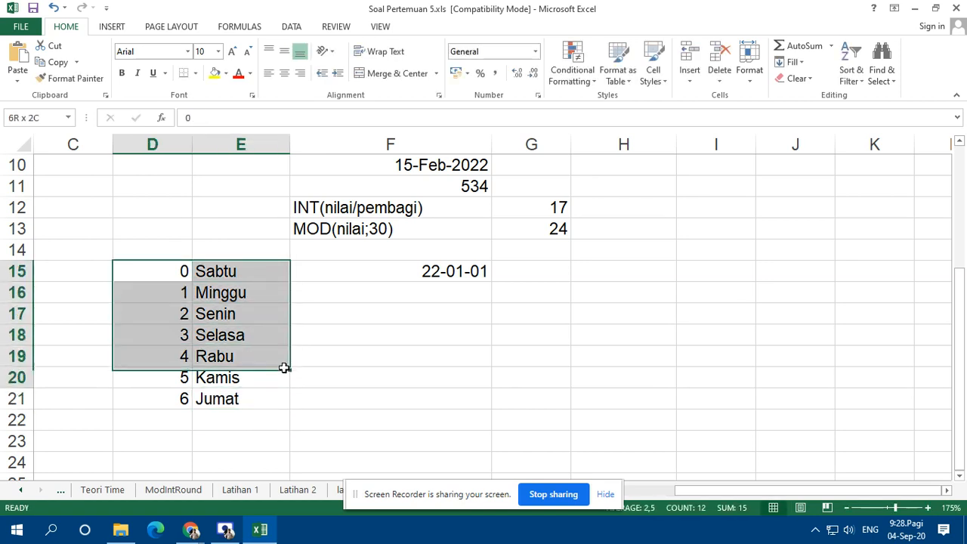
pyautogui.click(195, 74)
pyautogui.click(219, 194)
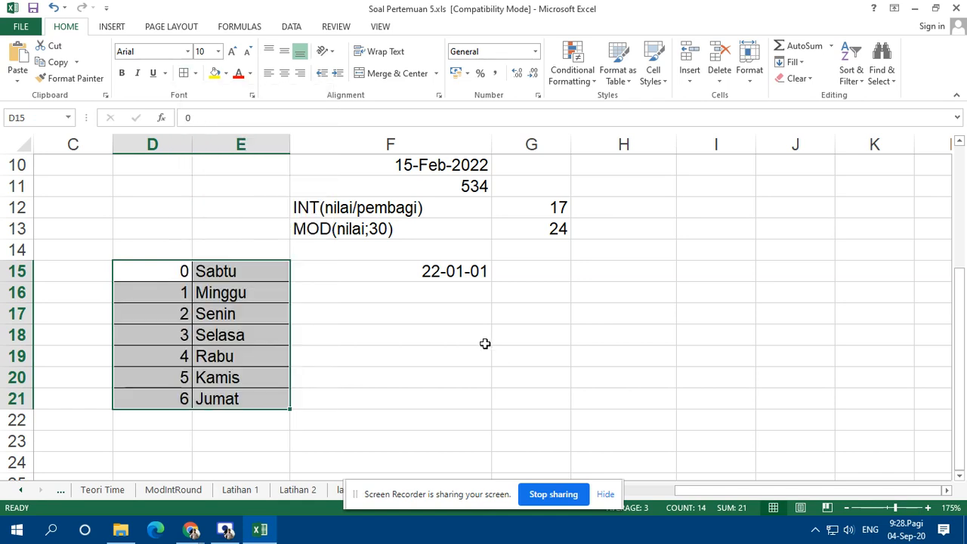
# - Select the date in F15 and widen column F a little further
pyautogui.click(485, 340)
pyautogui.click(463, 271)
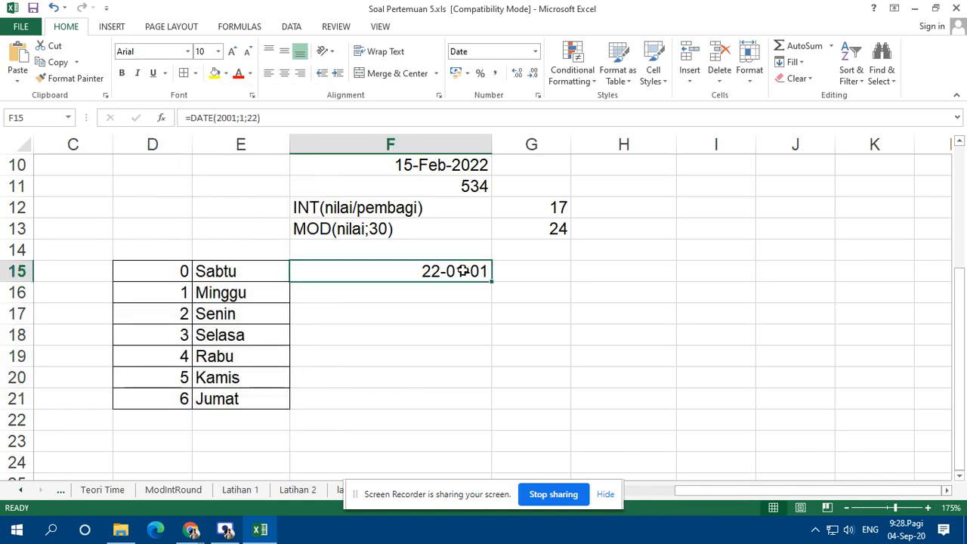
pyautogui.moveTo(492, 142); pyautogui.dragTo(528, 142)
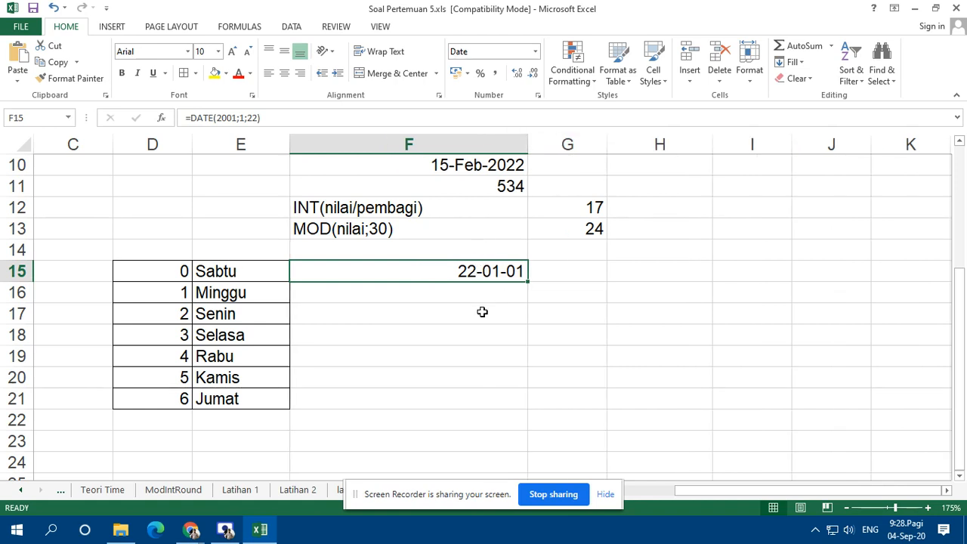
# - Enter =MOD(F15;7) in cell H15 to get the weekday remainder of the date in F15
pyautogui.click(619, 279)
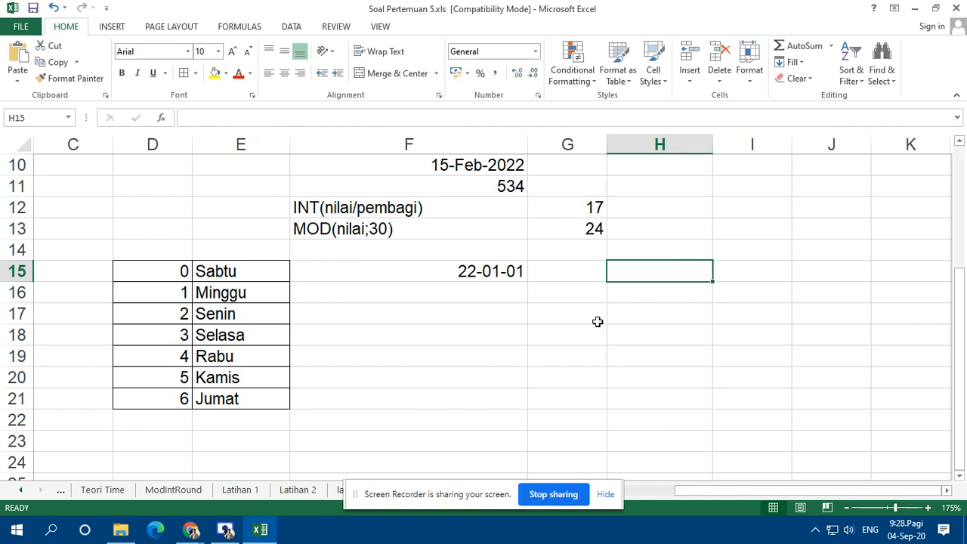
pyautogui.write('=mo')
pyautogui.press('Tab')
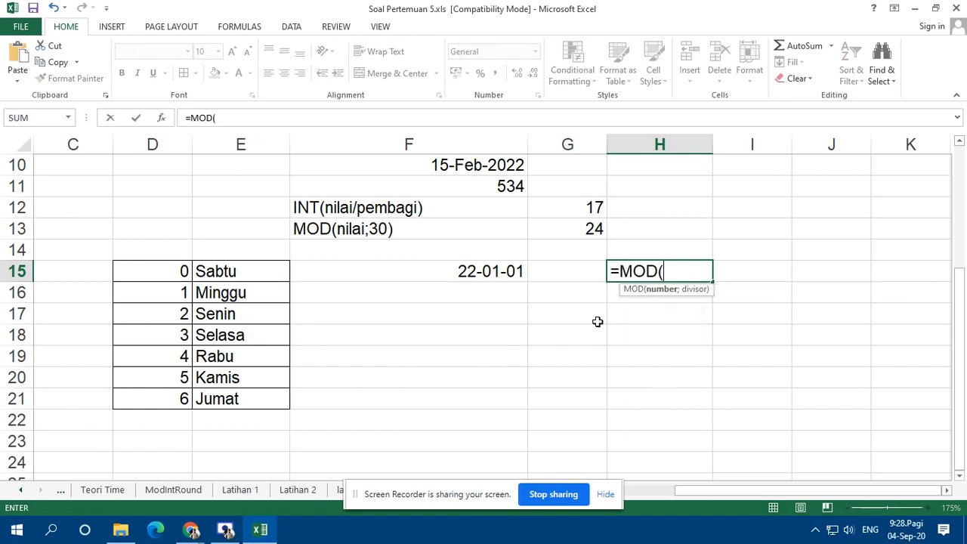
pyautogui.click(478, 272)
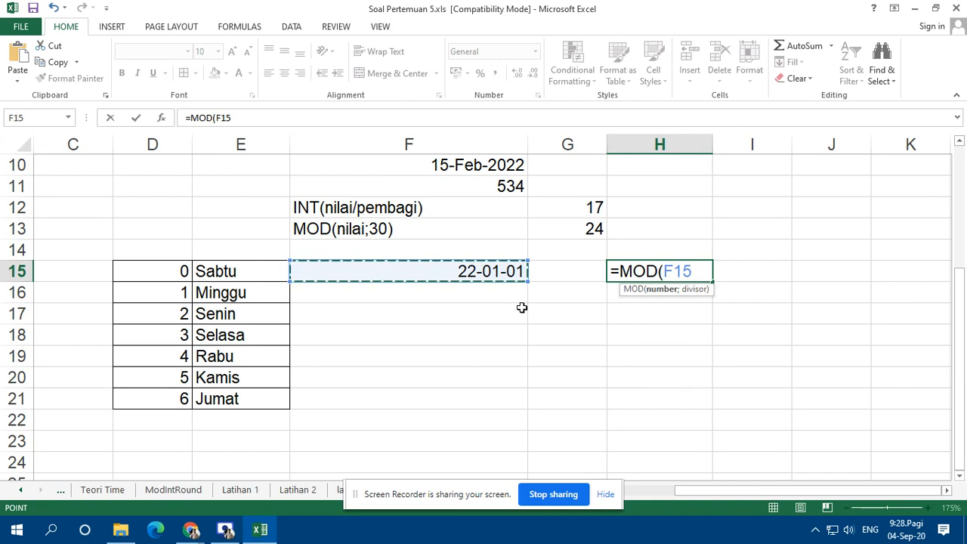
pyautogui.write(';7')
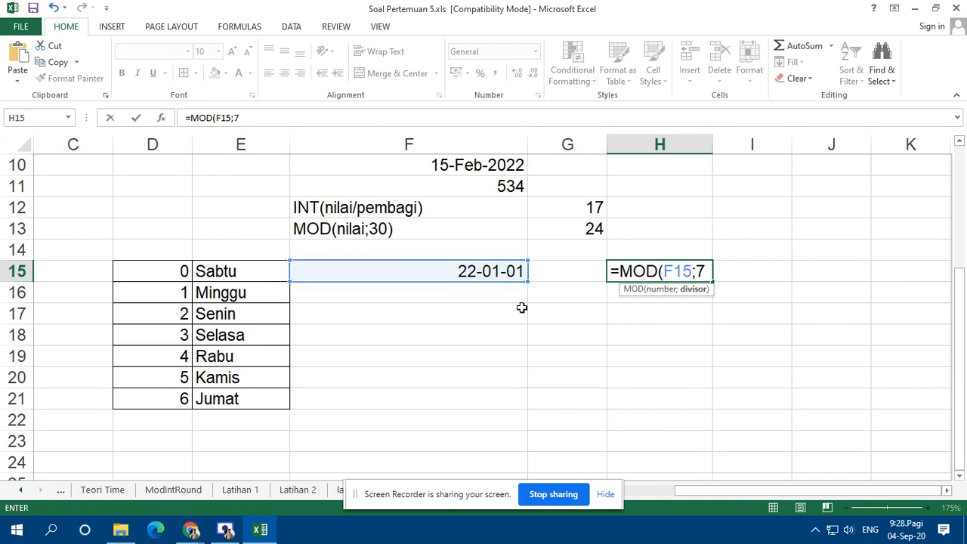
pyautogui.write(')')
pyautogui.press('Return')
pyautogui.press('Up')
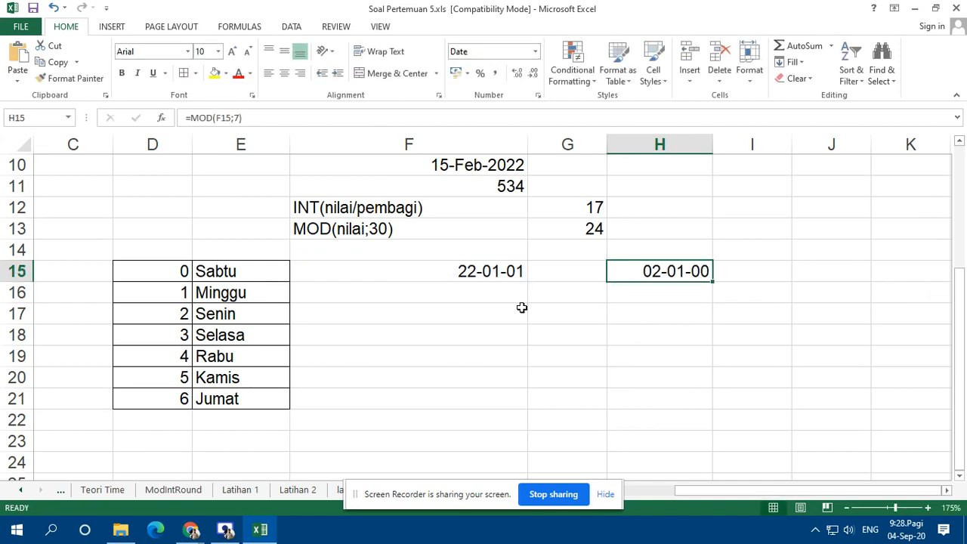
# - Change the number format of cell H15 to General and select the matching weekday Senin in E17
pyautogui.rightClick(664, 274)
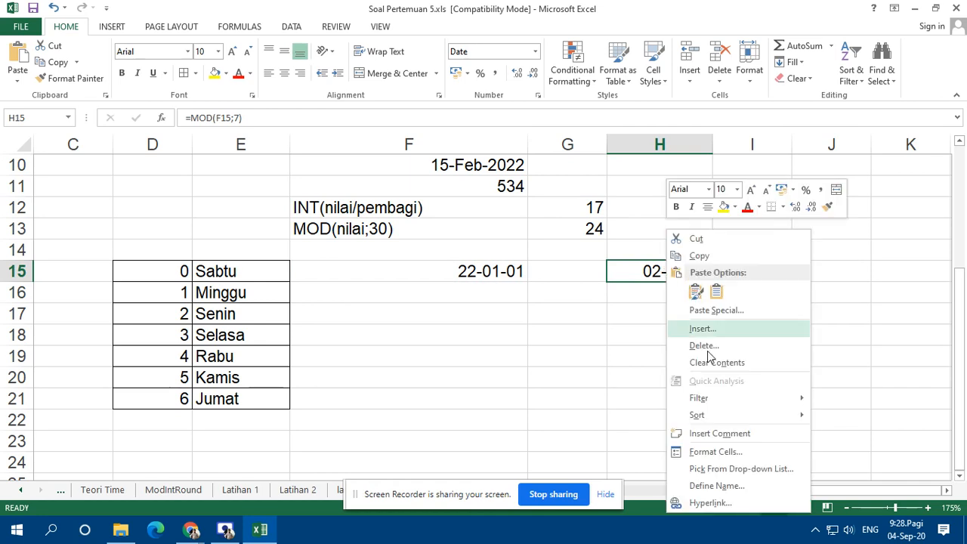
pyautogui.click(710, 452)
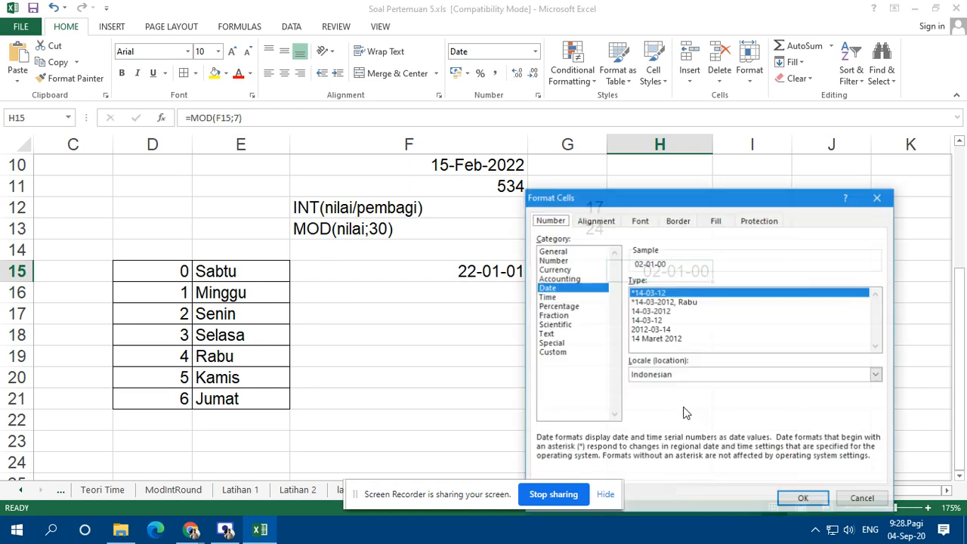
pyautogui.click(562, 251)
pyautogui.click(802, 500)
pyautogui.press('Return')
pyautogui.click(706, 272)
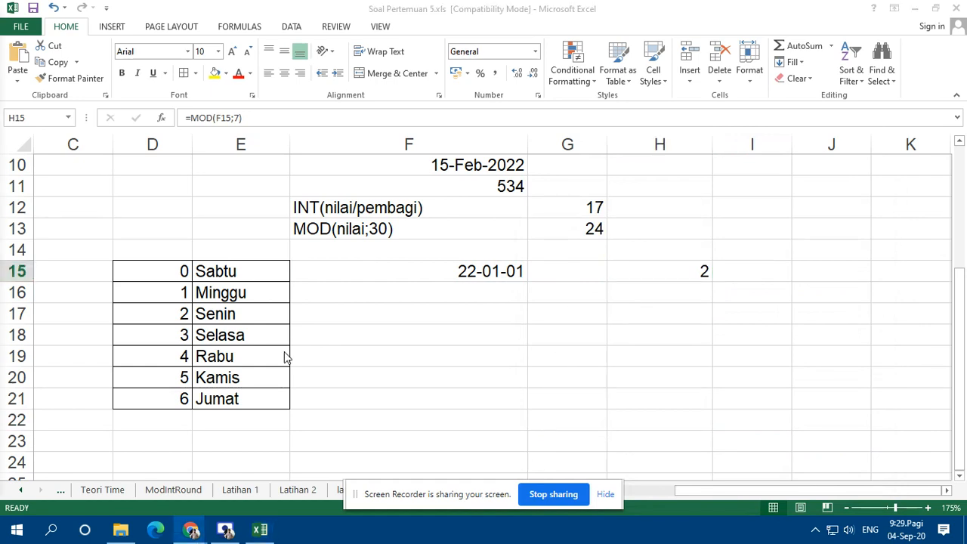
pyautogui.click(215, 316)
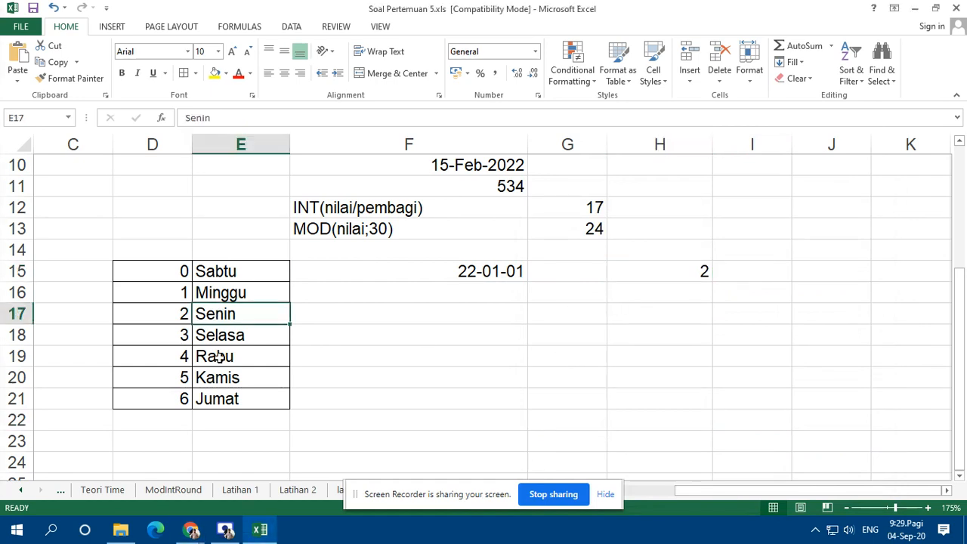
# - Check the remainder formula in H15 against the weekday names from Minggu to Kamis in E16:E20
pyautogui.click(688, 270)
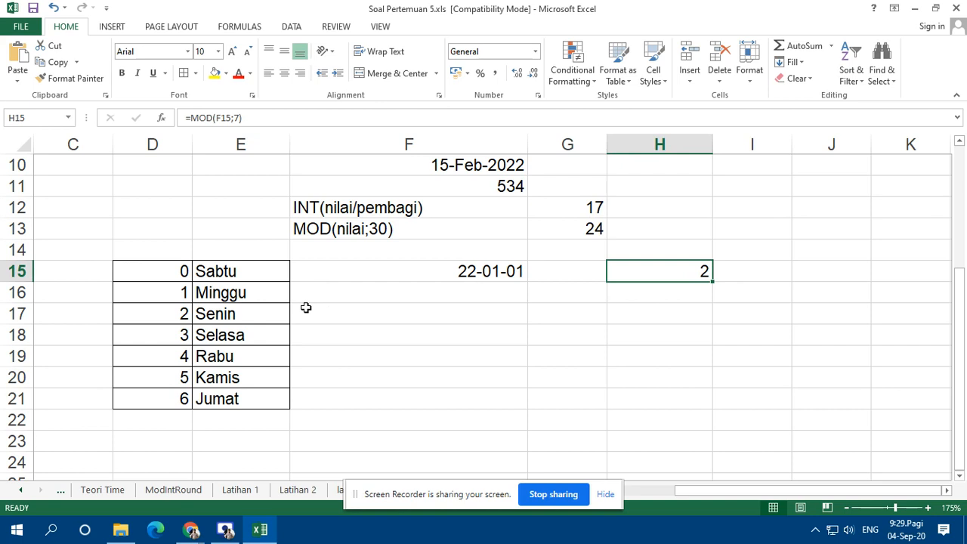
pyautogui.click(240, 293)
pyautogui.click(240, 313)
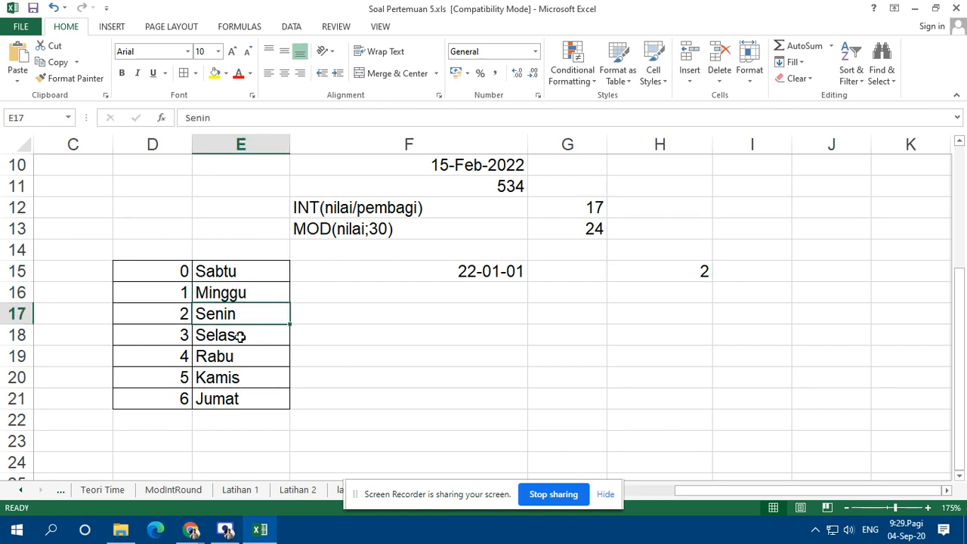
pyautogui.click(240, 335)
pyautogui.click(240, 356)
pyautogui.click(239, 375)
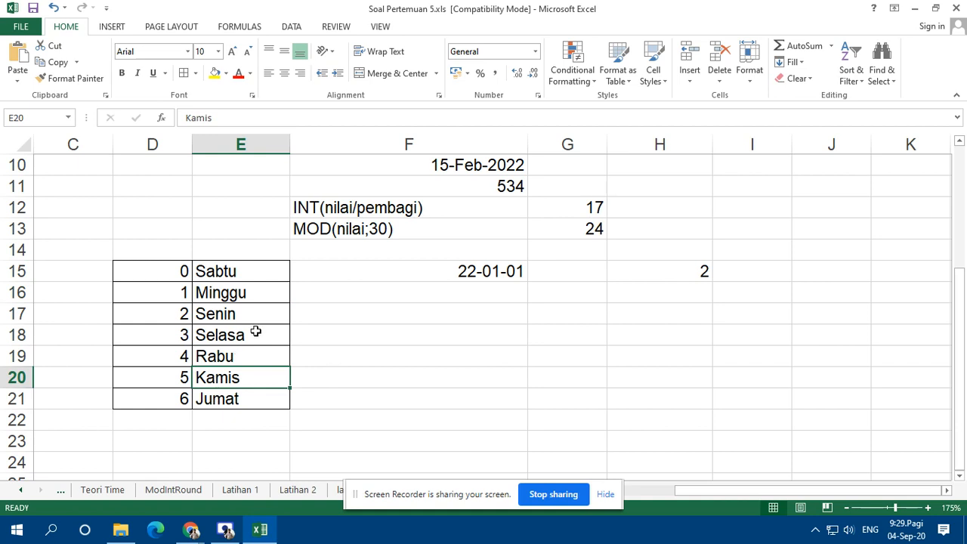
# - List the Javanese market days Wage, Pon, Kliwon, Pahing and Legi in cells F16 to F20
pyautogui.click(313, 294)
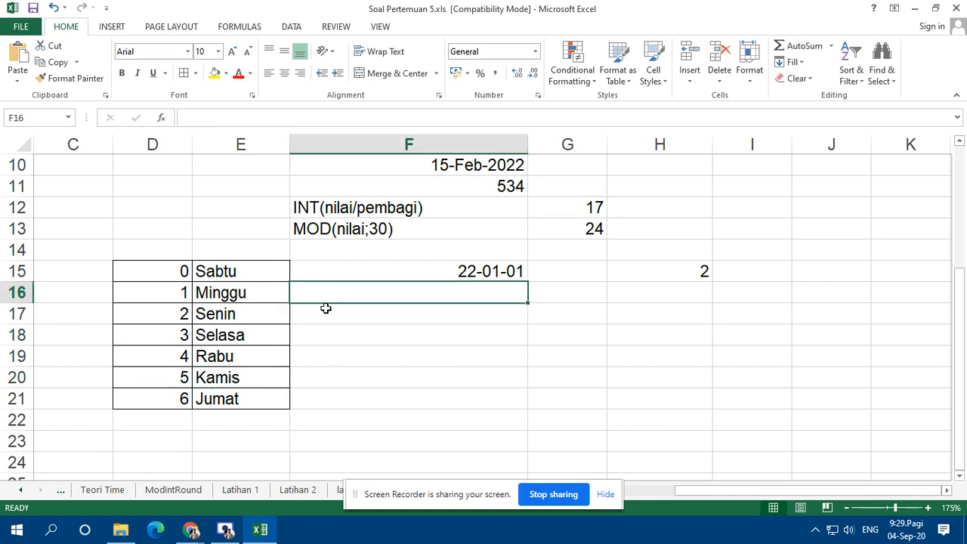
pyautogui.write('Wage')
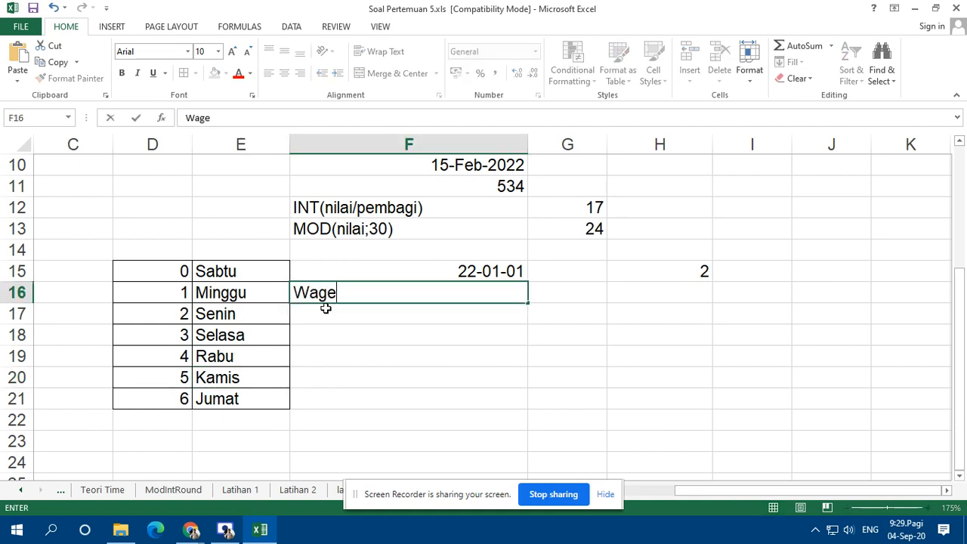
pyautogui.press('Return')
pyautogui.write('Pon')
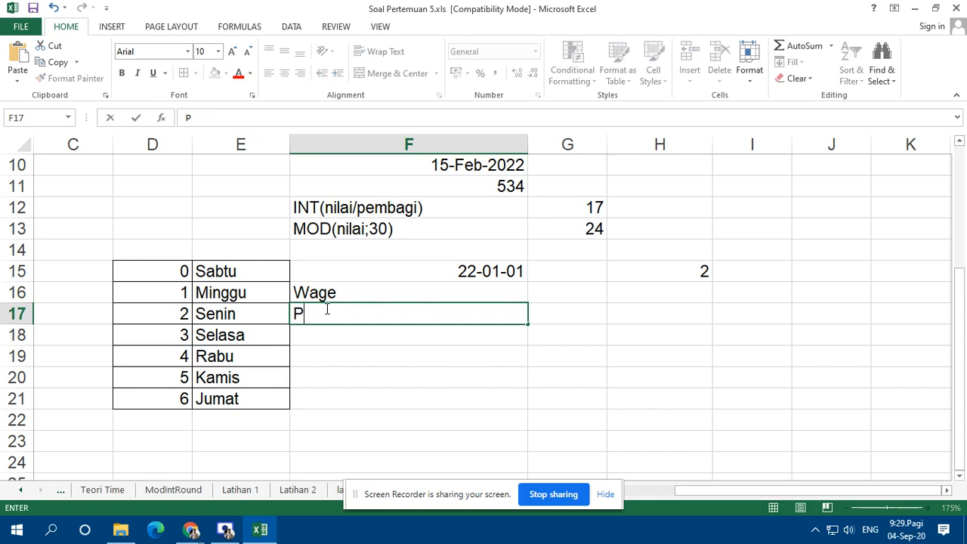
pyautogui.press('Return')
pyautogui.write('Kliwon')
pyautogui.press('Return')
pyautogui.write('Pahing')
pyautogui.press('Return')
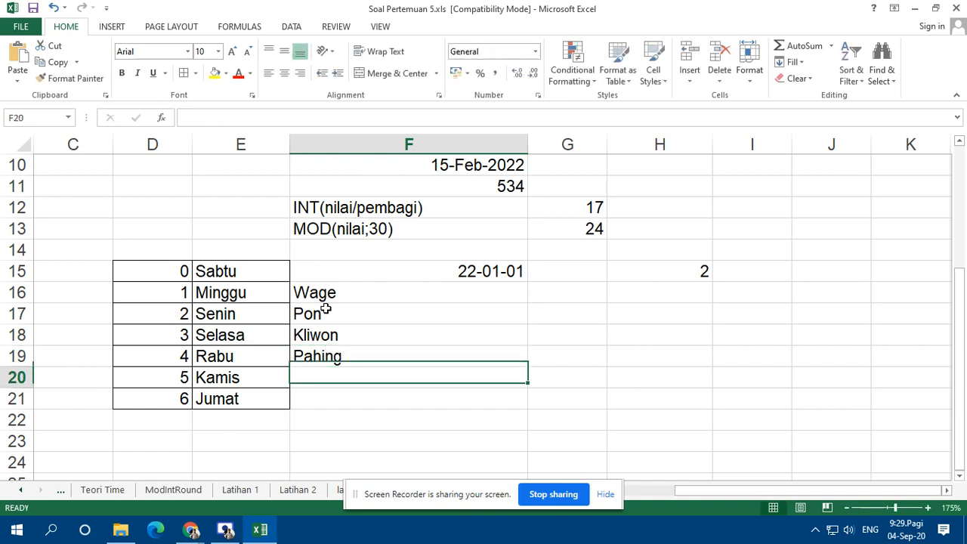
pyautogui.write('Legi')
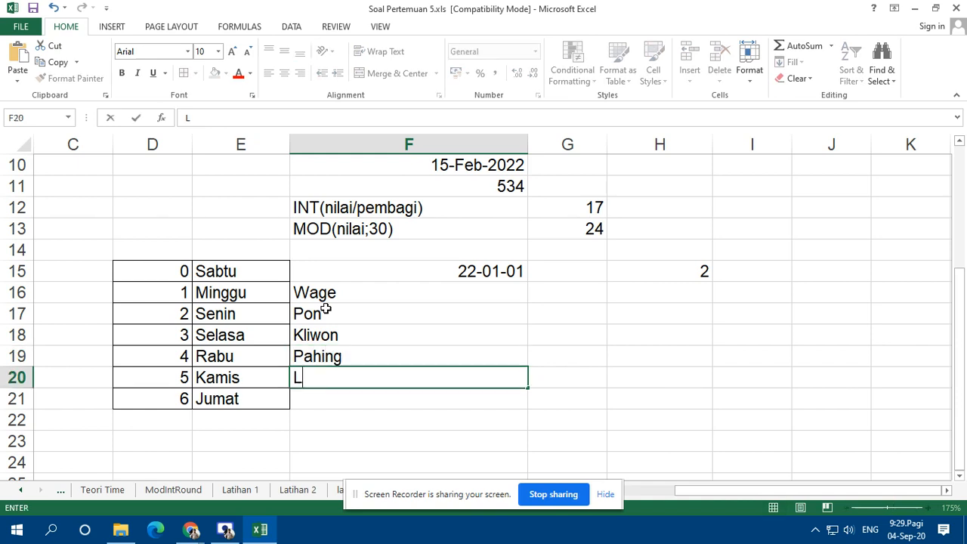
# - Complete the market-day list with Legi in F20 and enter =MOD(F15;5) in cell I15
pyautogui.press('Return')
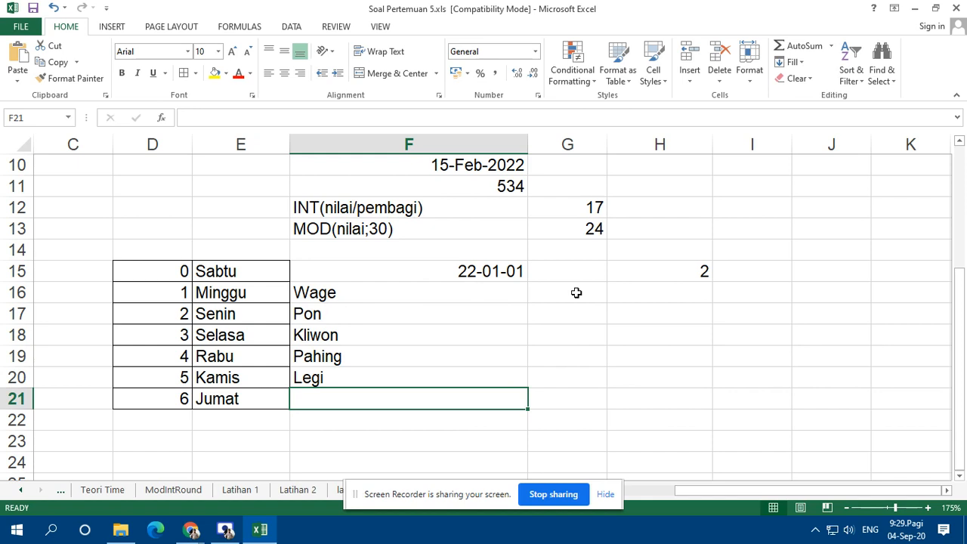
pyautogui.click(731, 268)
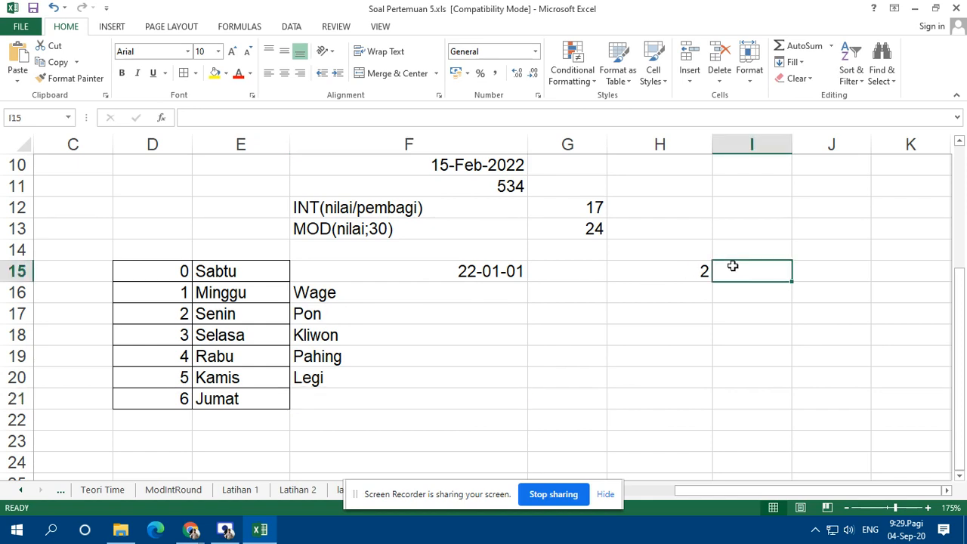
pyautogui.write('=mo')
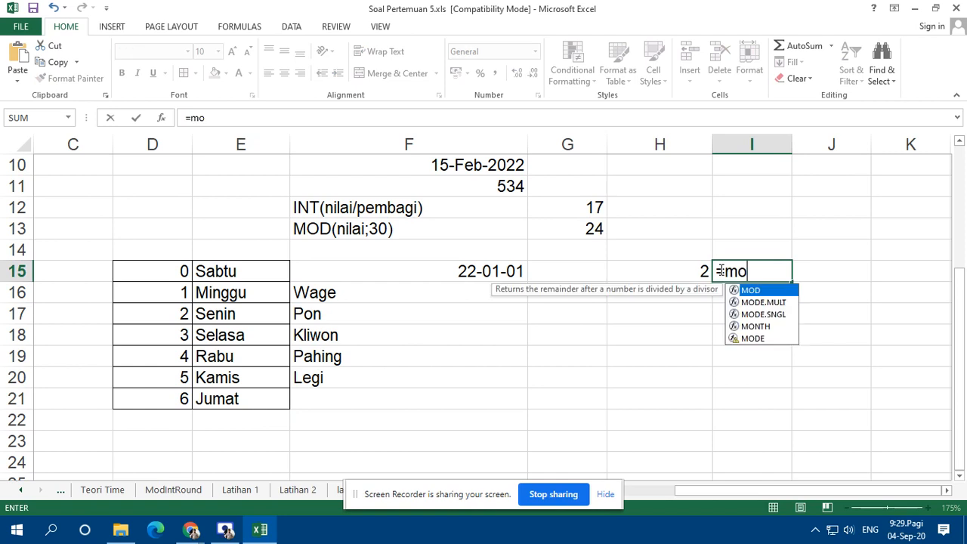
pyautogui.press('Tab')
pyautogui.press('Left')
pyautogui.press('Left')
pyautogui.press('Left')
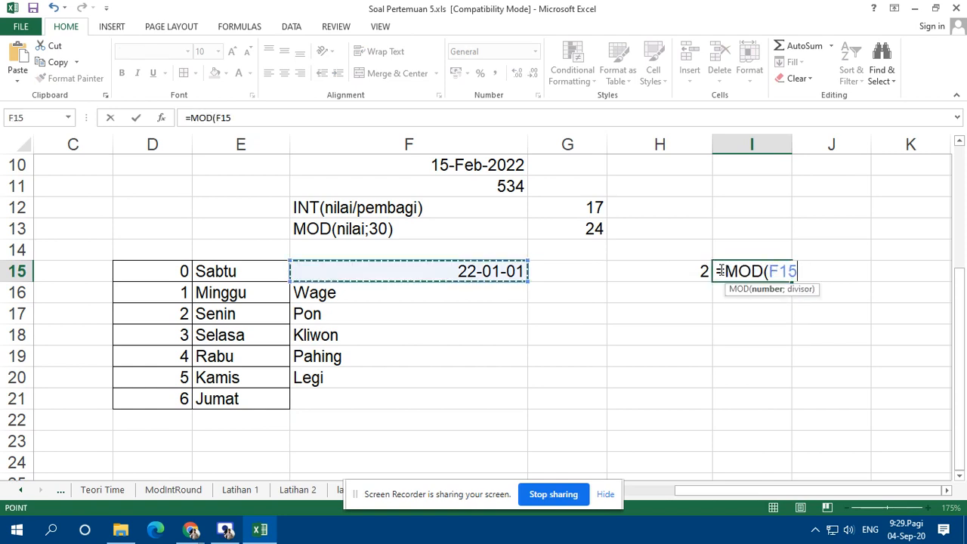
pyautogui.write(';5')
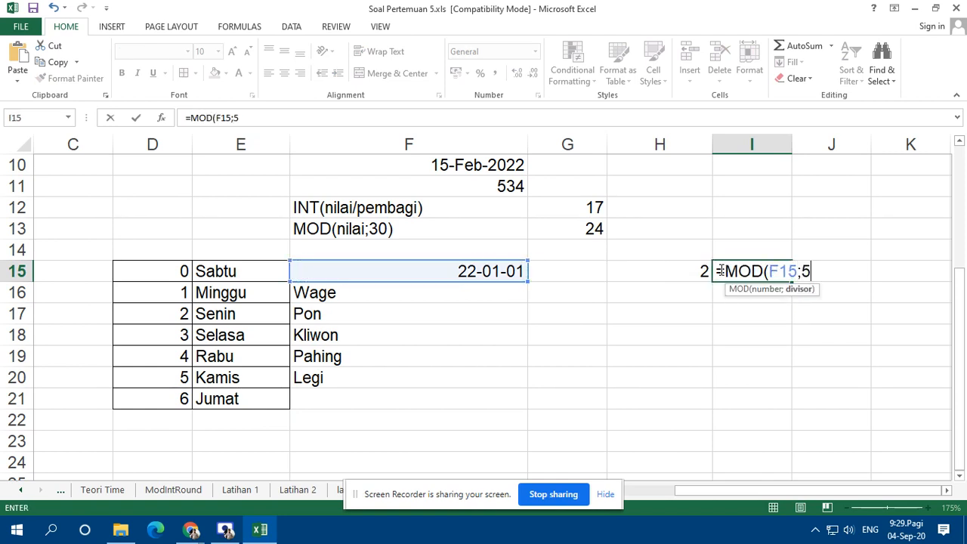
pyautogui.press('Return')
# - Set the number format of the MOD result in I15 to General
pyautogui.click(720, 271)
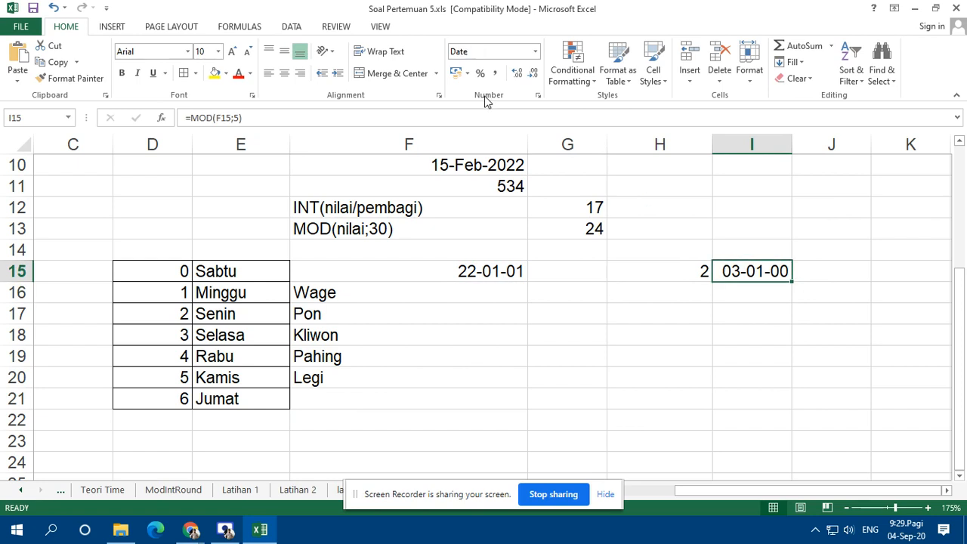
pyautogui.click(535, 51)
pyautogui.click(509, 76)
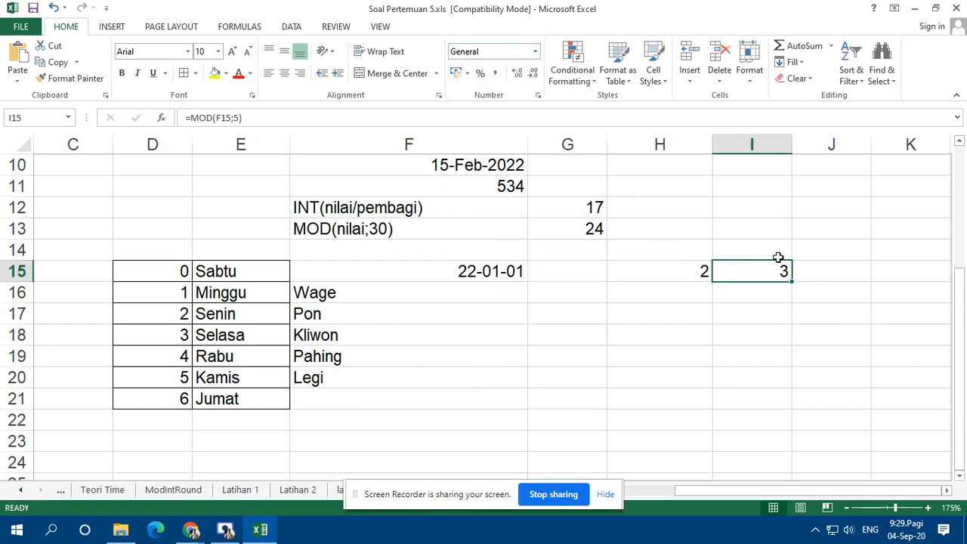
# - Look up the weekday name in H16 with =VLOOKUP(H15;$D$15:$F$21;2)
pyautogui.click(325, 340)
pyautogui.click(667, 292)
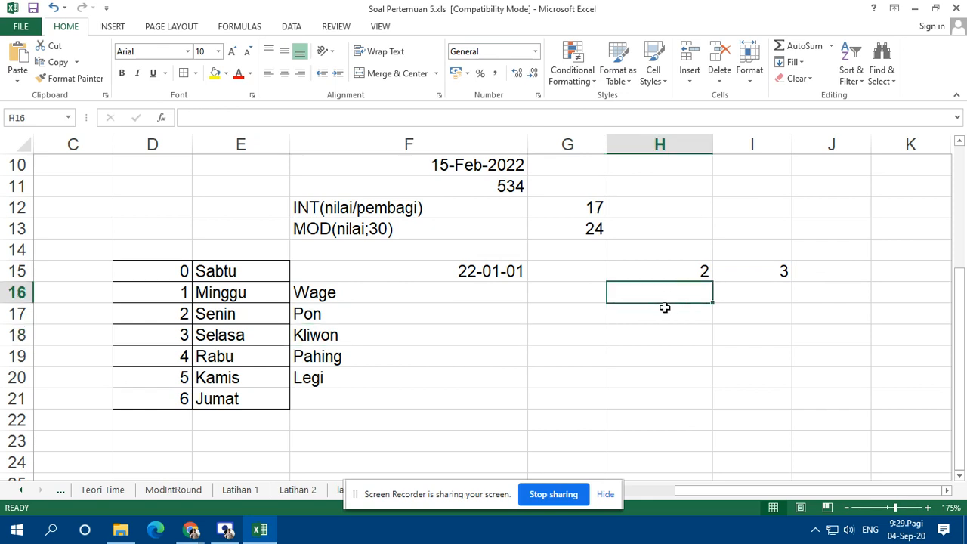
pyautogui.write('=vo')
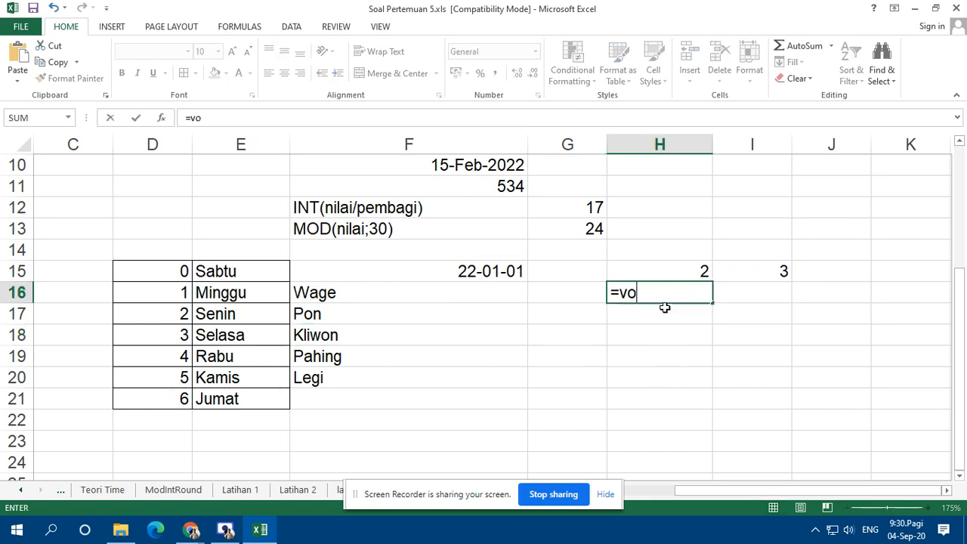
pyautogui.press('BackSpace')
pyautogui.write('l')
pyautogui.press('Tab')
pyautogui.press('Up')
pyautogui.write(';')
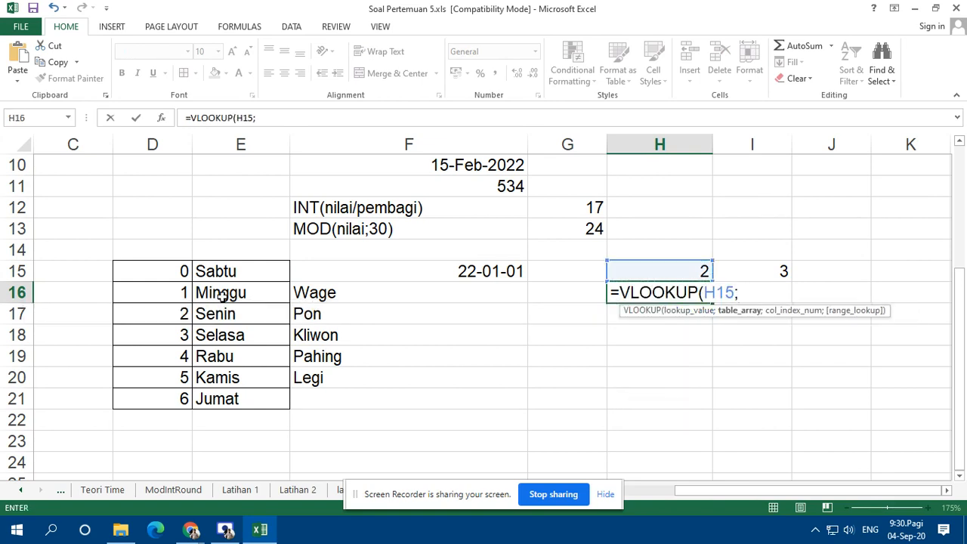
pyautogui.click(180, 271)
pyautogui.moveTo(180, 272); pyautogui.dragTo(308, 398)
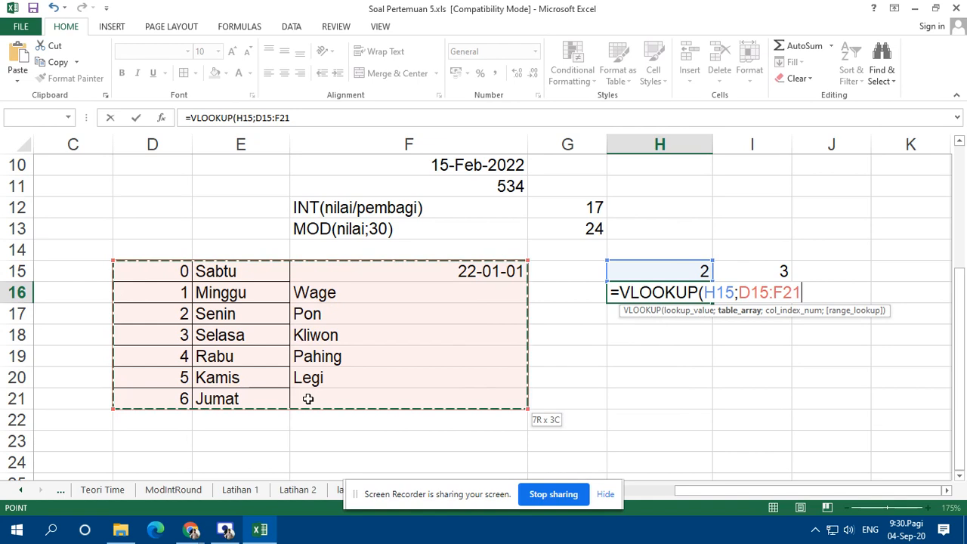
pyautogui.press('F4')
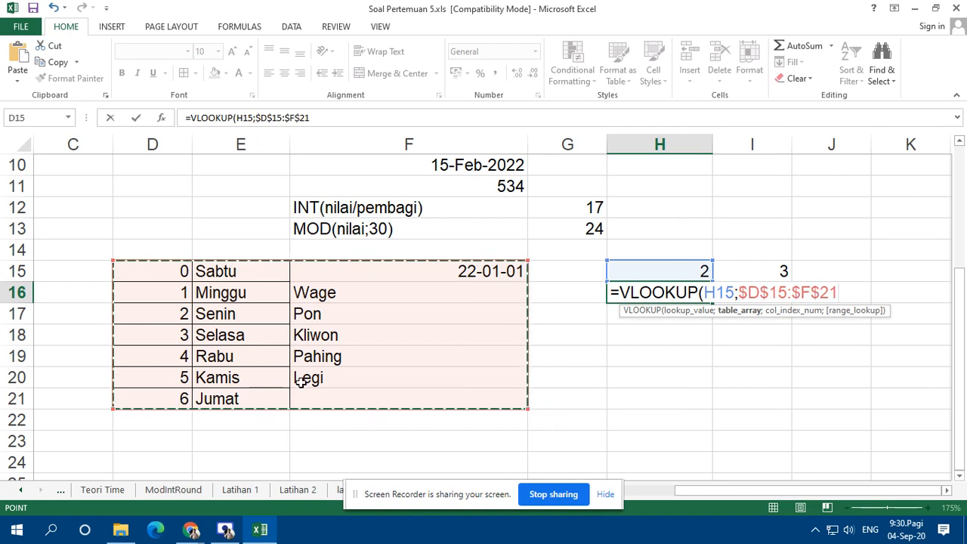
pyautogui.write(';2')
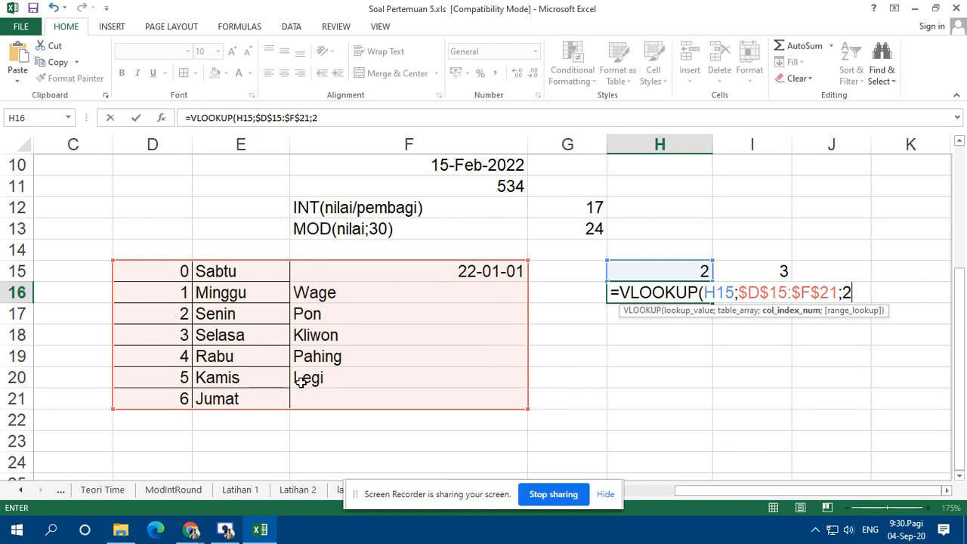
pyautogui.press('Return')
pyautogui.press('Up')
# - Look up the market-day name in I16 with =VLOOKUP(I15;$D$15:$F$21;3)
pyautogui.click(751, 291)
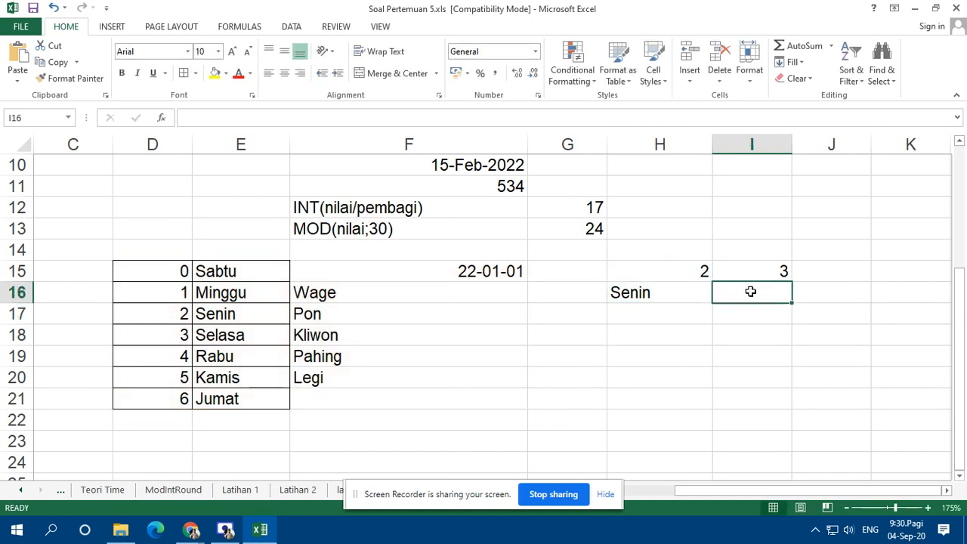
pyautogui.write('=vl')
pyautogui.press('Tab')
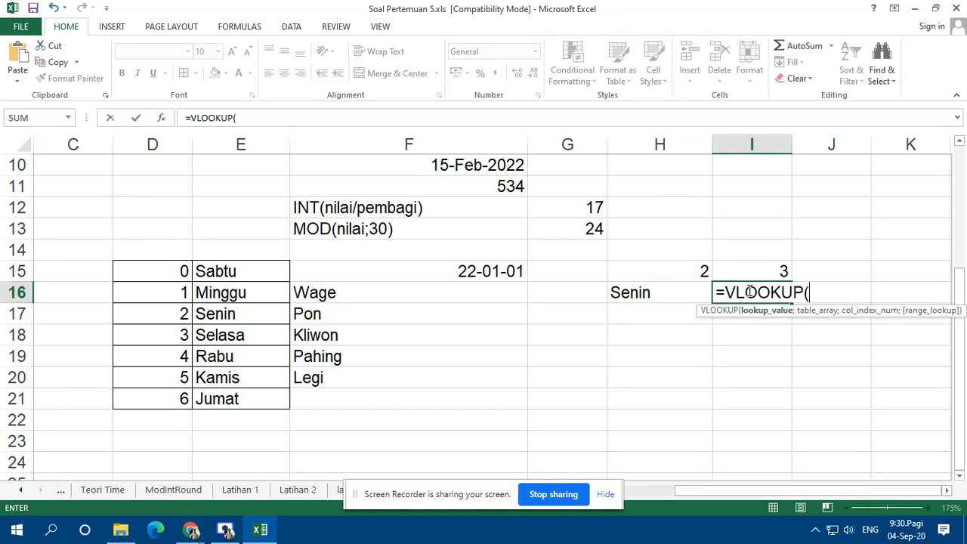
pyautogui.click(764, 270)
pyautogui.write(';')
pyautogui.moveTo(161, 274); pyautogui.dragTo(313, 398)
pyautogui.press('F4')
pyautogui.write(';3)')
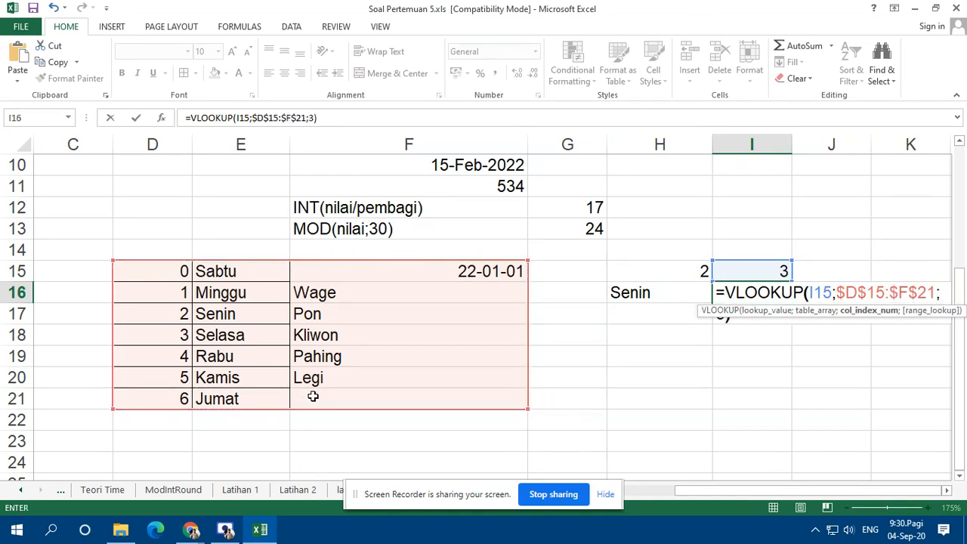
pyautogui.press('Return')
pyautogui.press('Up')
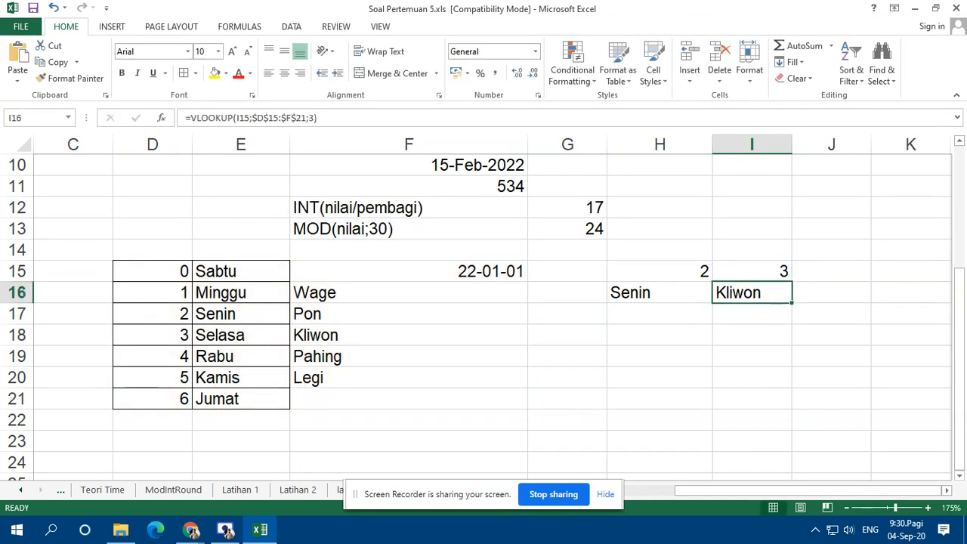
pyautogui.hotkey('alt', 'Tab')
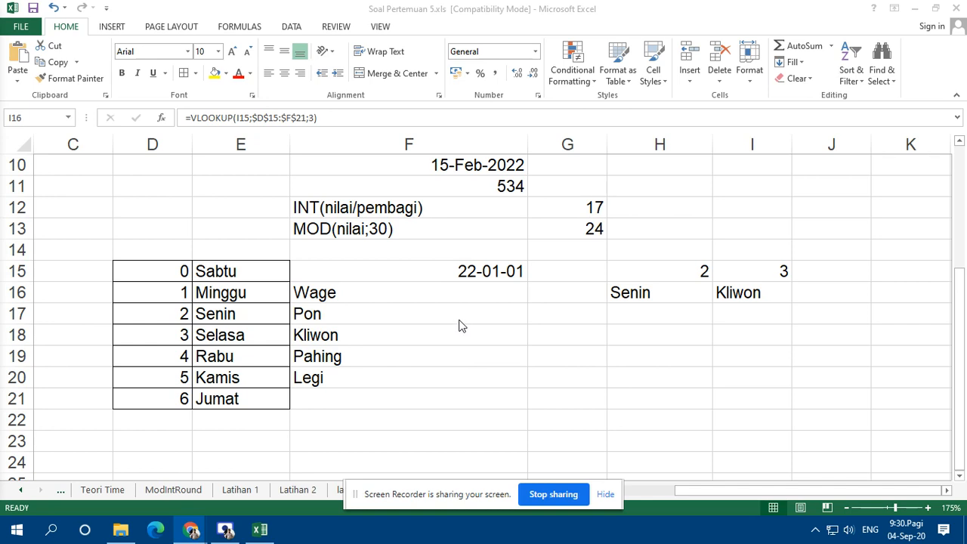
pyautogui.press('F2')
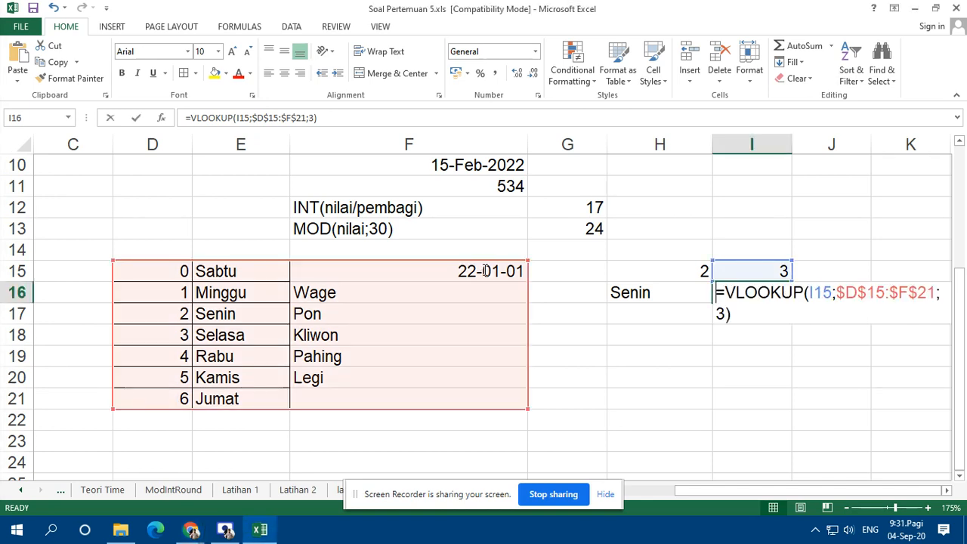
pyautogui.write('=')
pyautogui.click(485, 270)
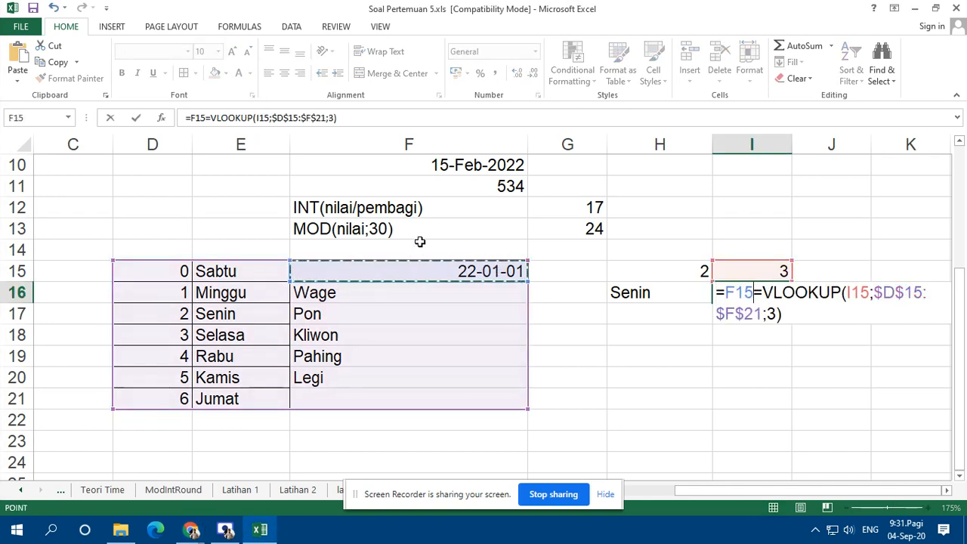
pyautogui.press('Escape')
# - Examine the date formula in F15 and the year and month difference formulas in H5 and I5
pyautogui.click(462, 270)
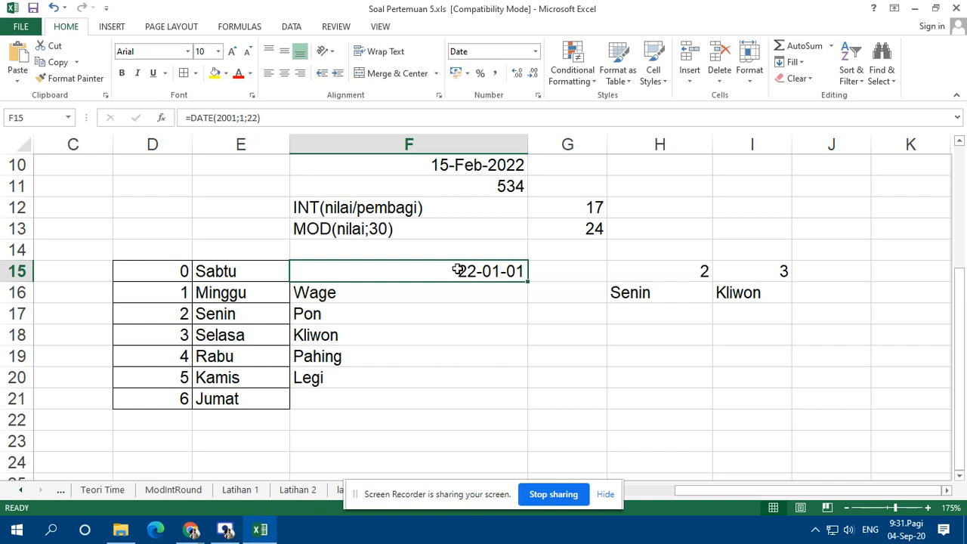
pyautogui.scroll(3, 453, 270)
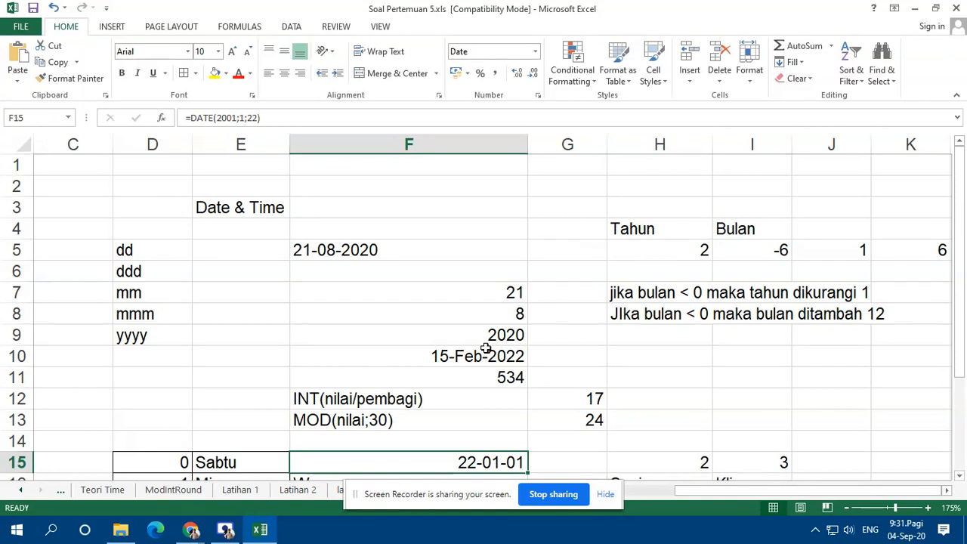
pyautogui.moveTo(670, 491); pyautogui.dragTo(775, 498)
pyautogui.click(675, 252)
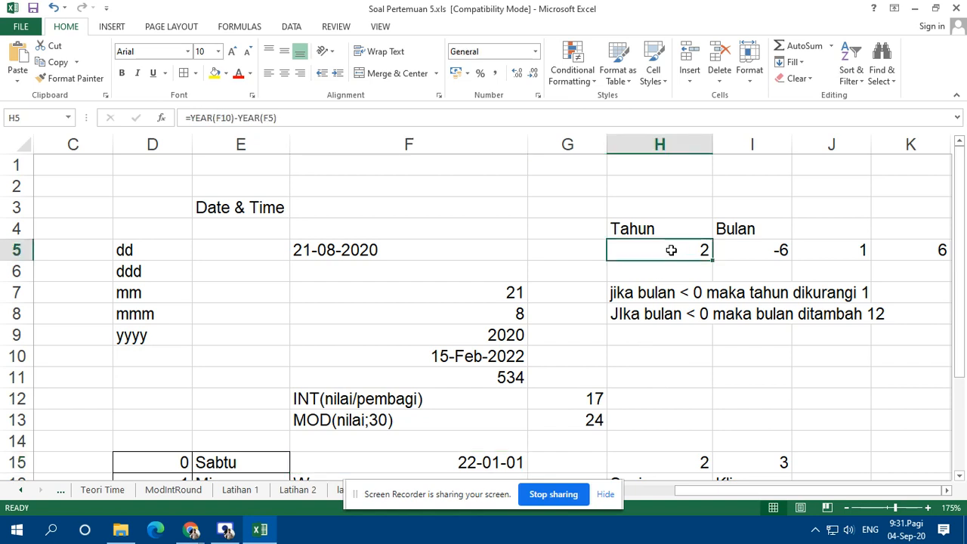
pyautogui.click(755, 257)
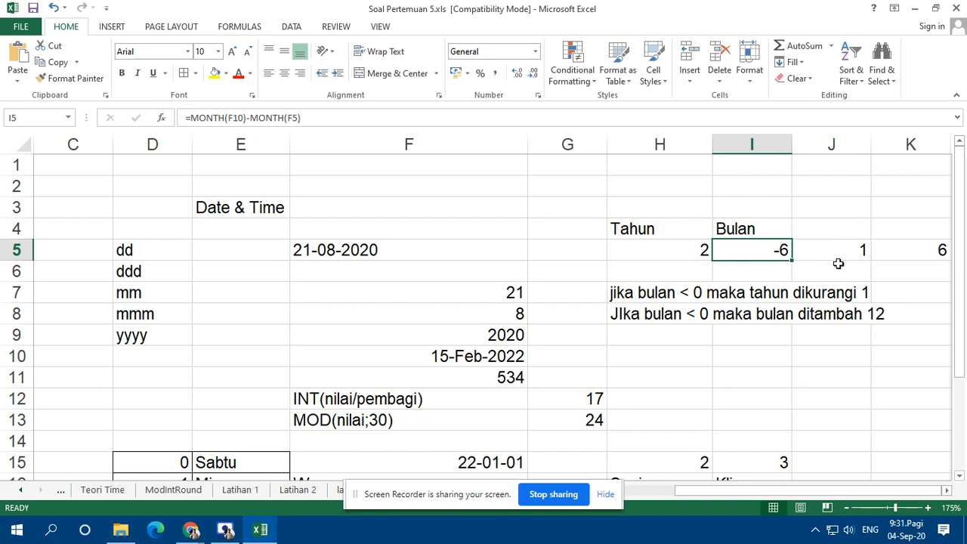
# - Review the date exercises and lookup tables on the sheet, including the INT and MOD formula notes in F12 and F13
pyautogui.scroll(-1, 745, 260)
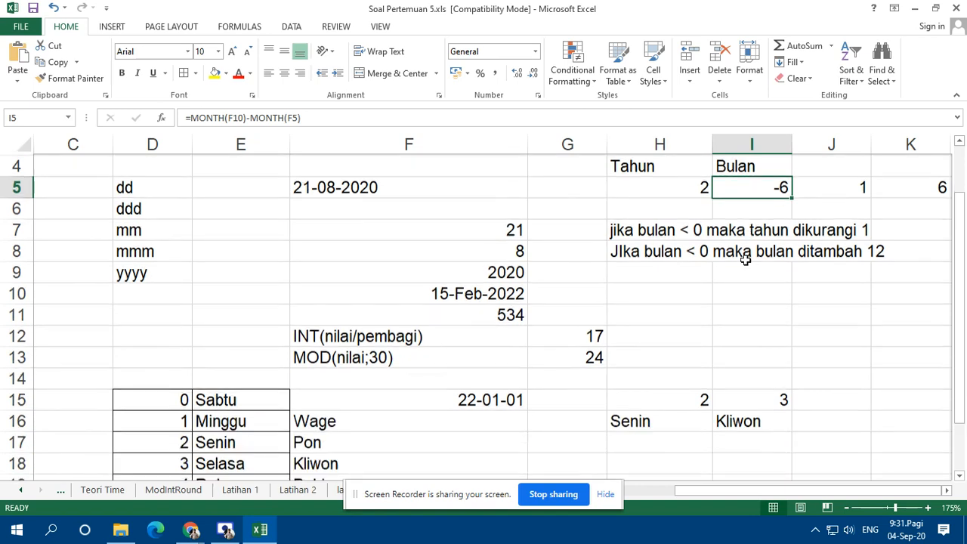
pyautogui.scroll(-1, 785, 272)
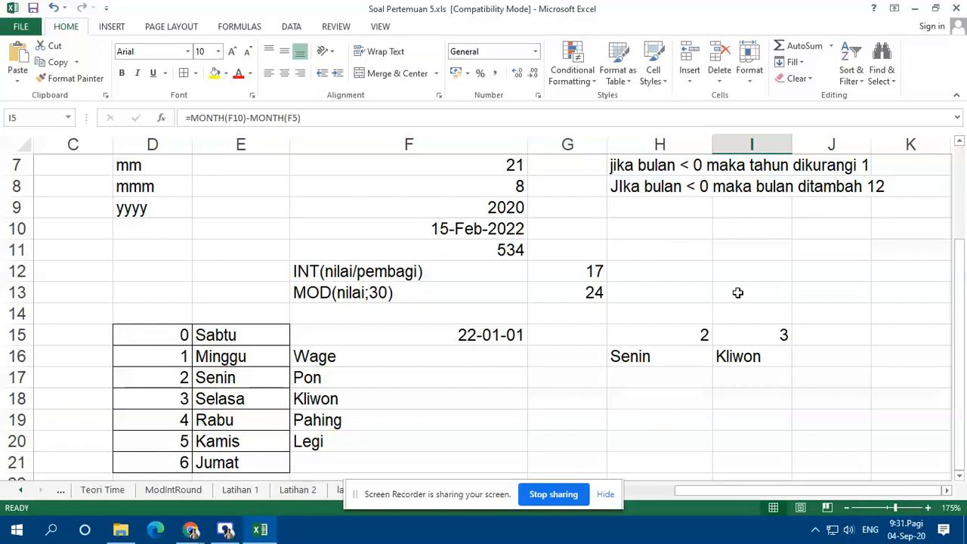
pyautogui.scroll(2, 737, 297)
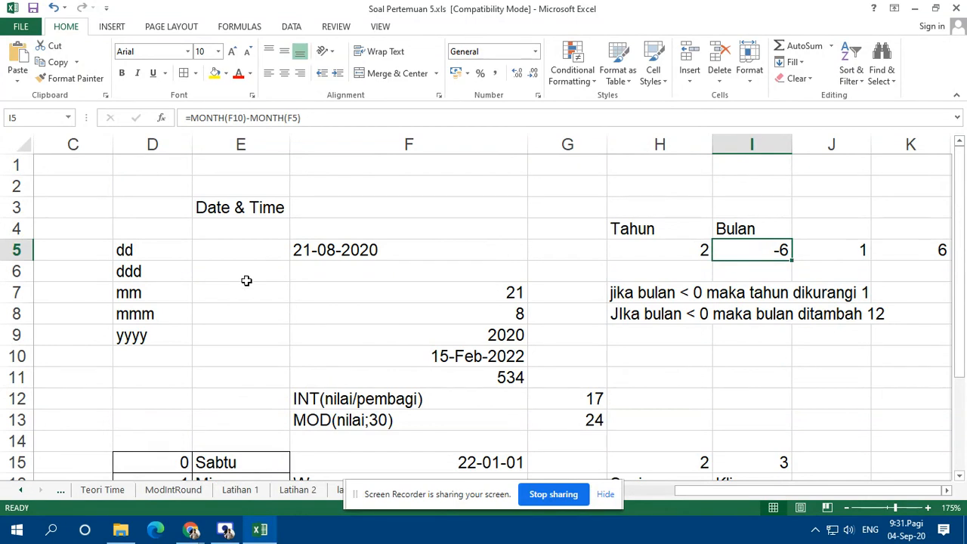
pyautogui.scroll(-3, 375, 300)
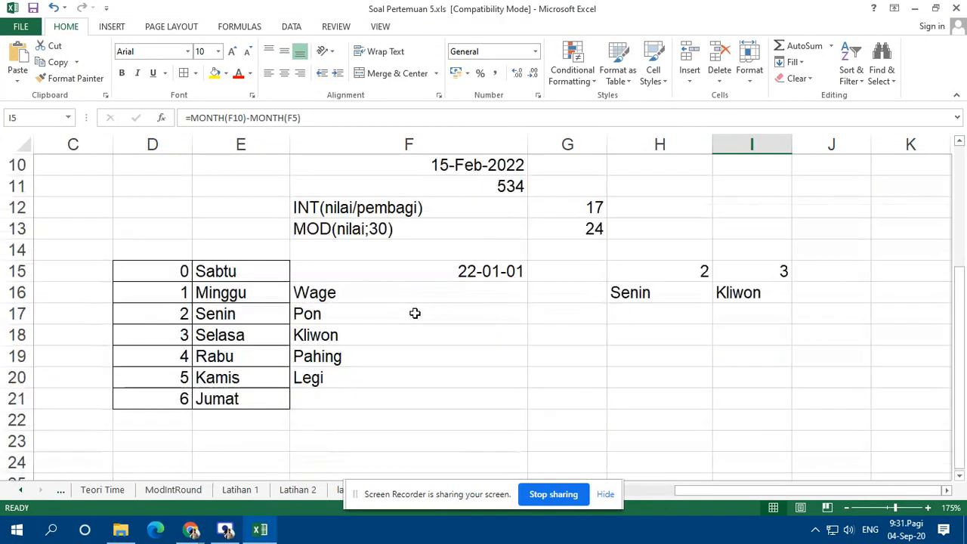
pyautogui.scroll(1, 477, 309)
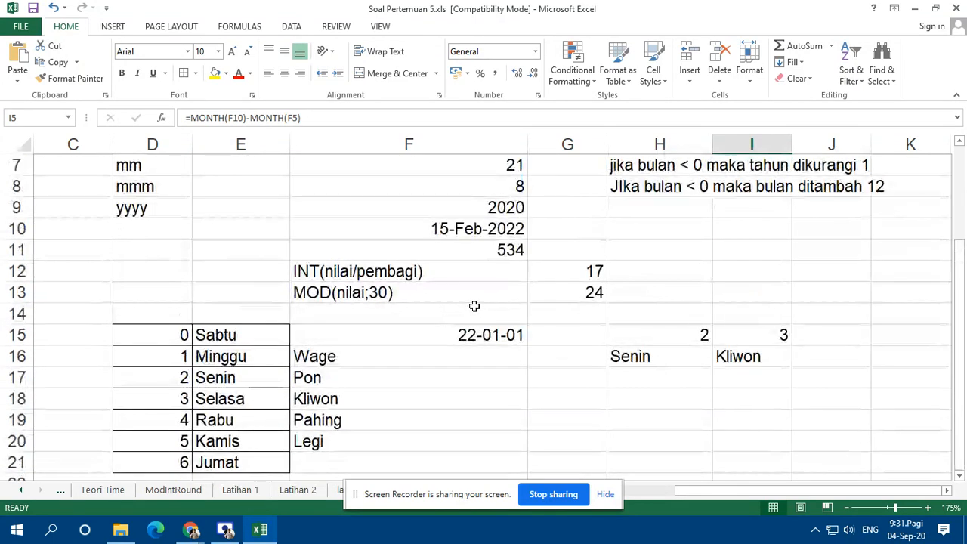
pyautogui.scroll(1, 473, 311)
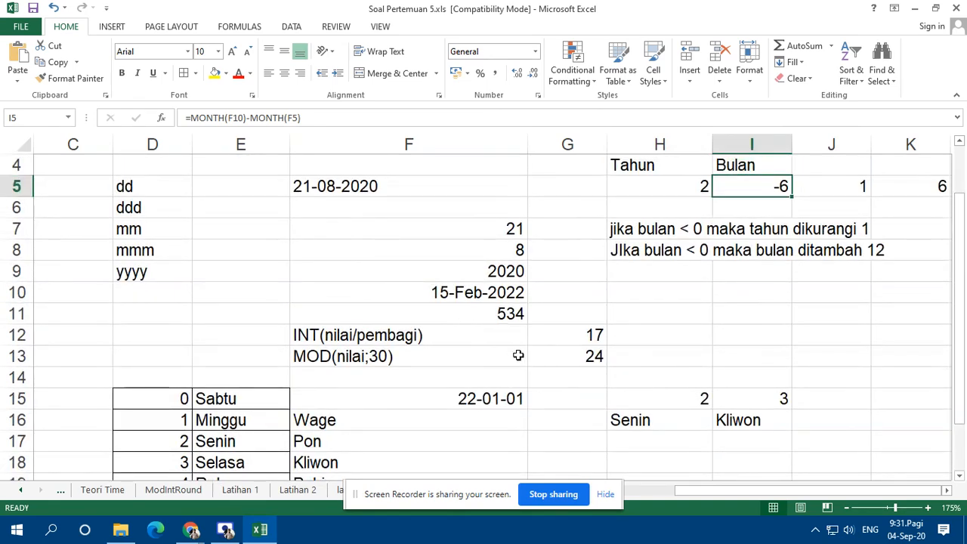
pyautogui.scroll(-1, 488, 365)
pyautogui.scroll(-2, 488, 366)
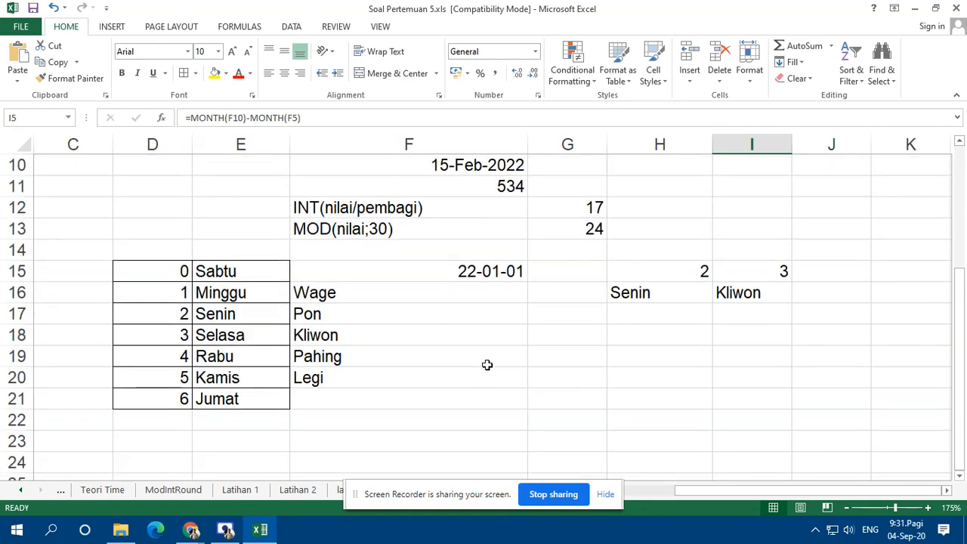
pyautogui.scroll(4, 469, 352)
pyautogui.scroll(-2, 340, 358)
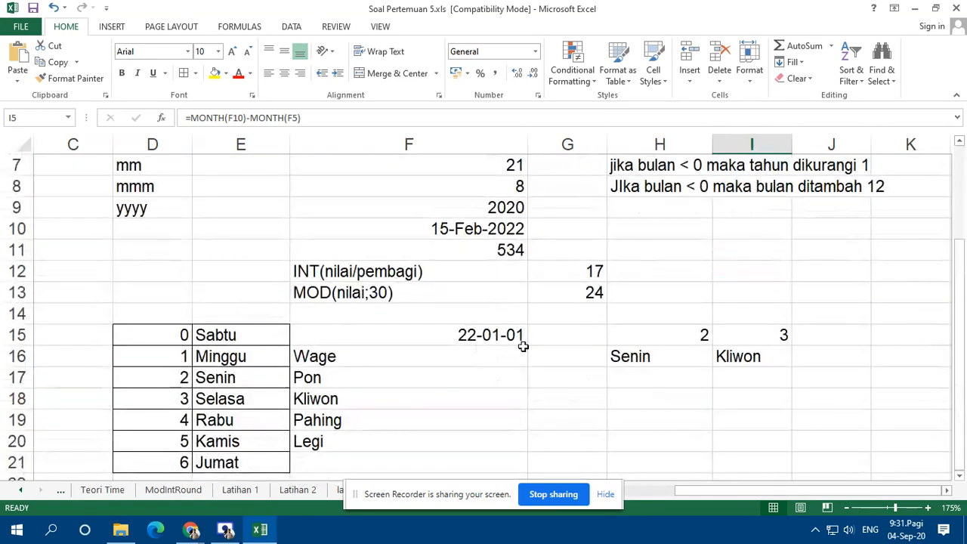
pyautogui.scroll(-1, 367, 306)
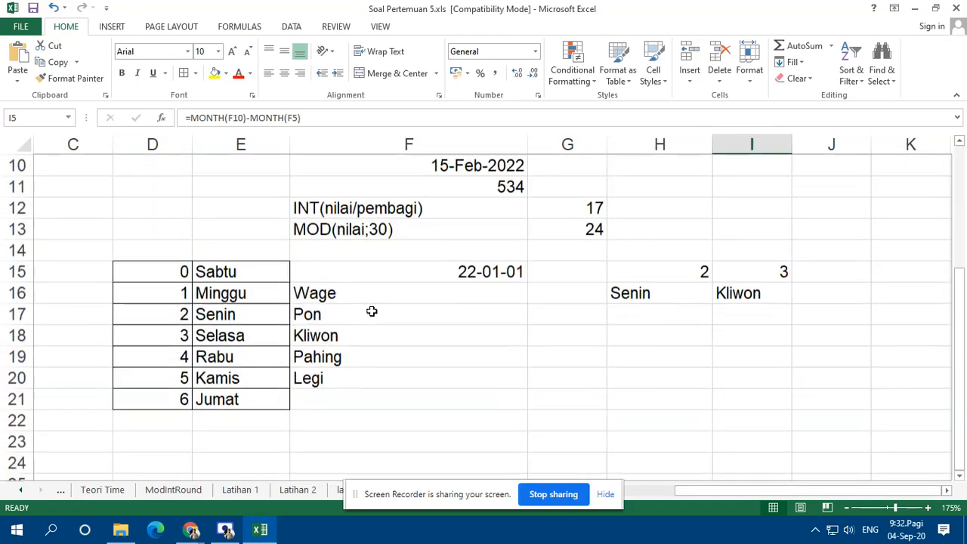
pyautogui.click(349, 210)
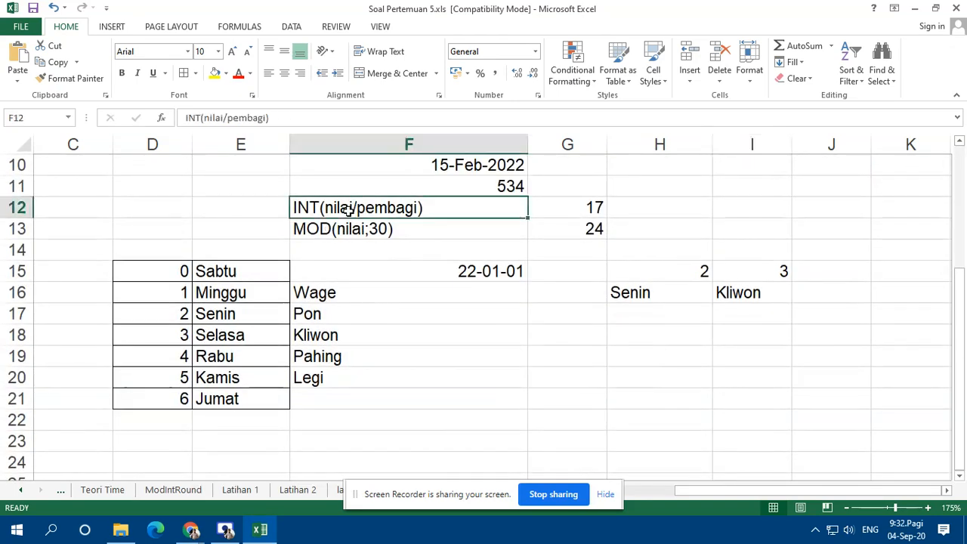
pyautogui.click(368, 236)
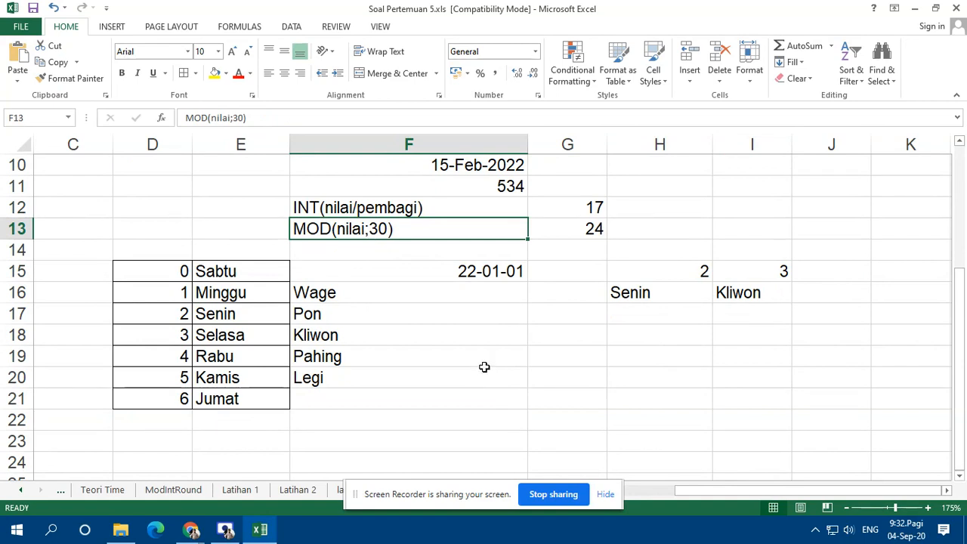
pyautogui.scroll(-1, 474, 352)
pyautogui.scroll(-2, 464, 350)
pyautogui.scroll(3, 431, 341)
pyautogui.scroll(-1, 347, 396)
pyautogui.click(363, 357)
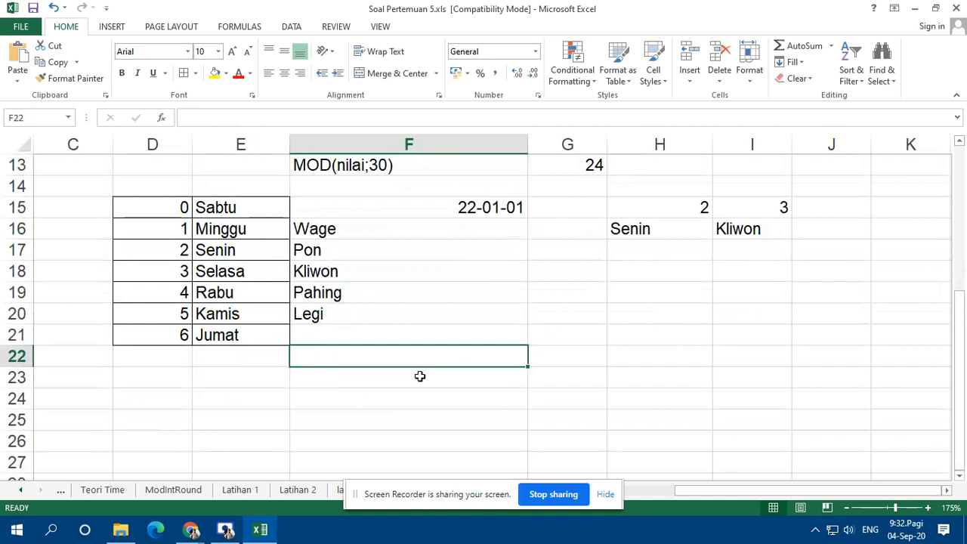
pyautogui.write('ROund')
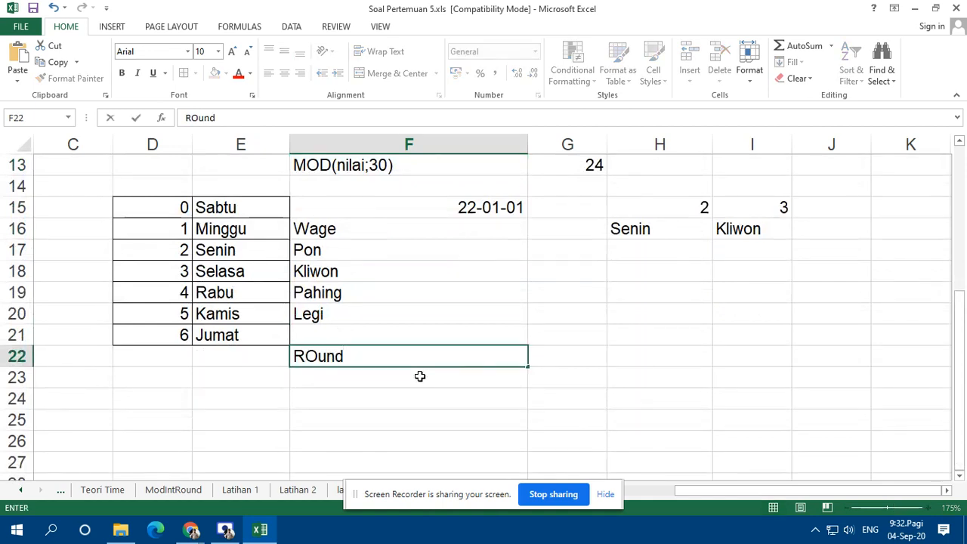
pyautogui.press('Return')
pyautogui.press('Up')
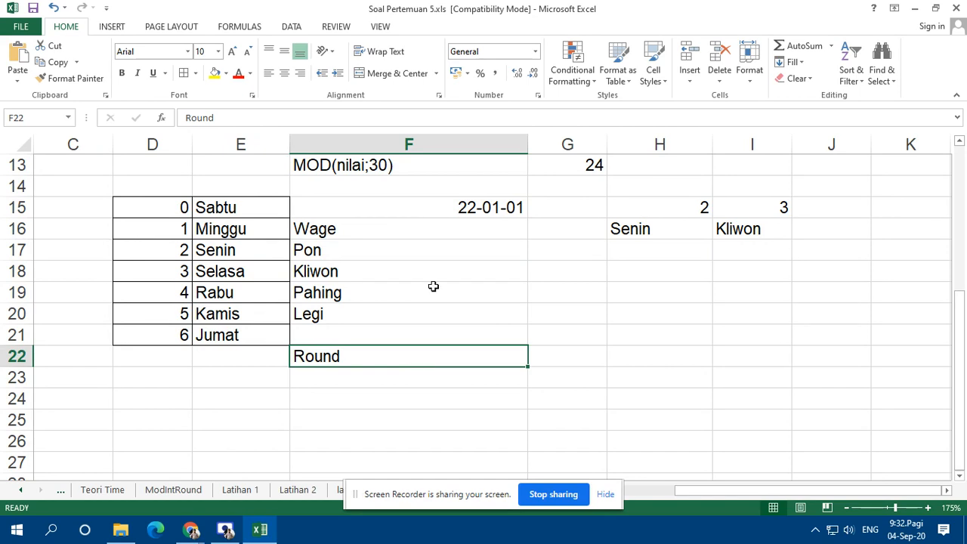
pyautogui.scroll(3, 410, 319)
pyautogui.scroll(-3, 391, 384)
pyautogui.press('Delete')
# - Enter the label TIMEVALUE in E23, below the weekday table
pyautogui.scroll(4, 483, 349)
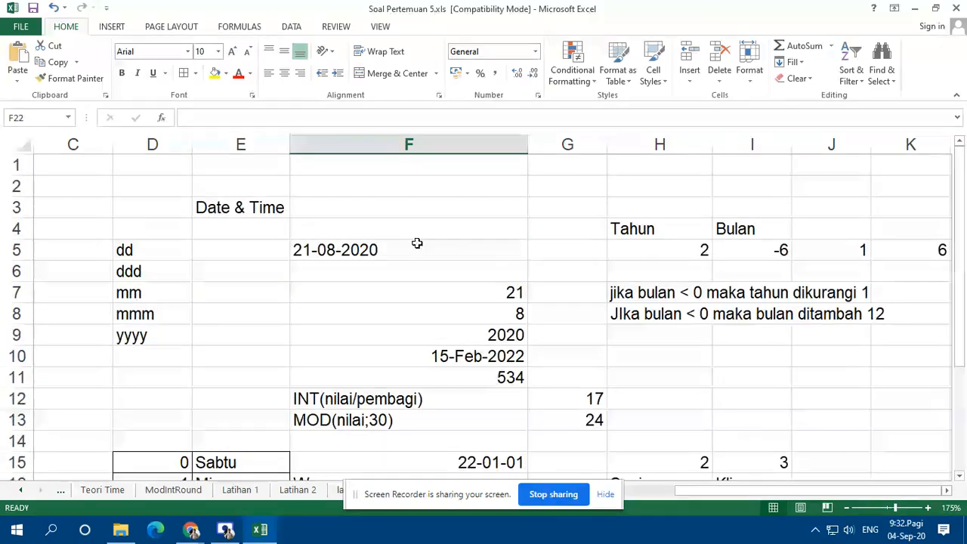
pyautogui.scroll(-6, 424, 264)
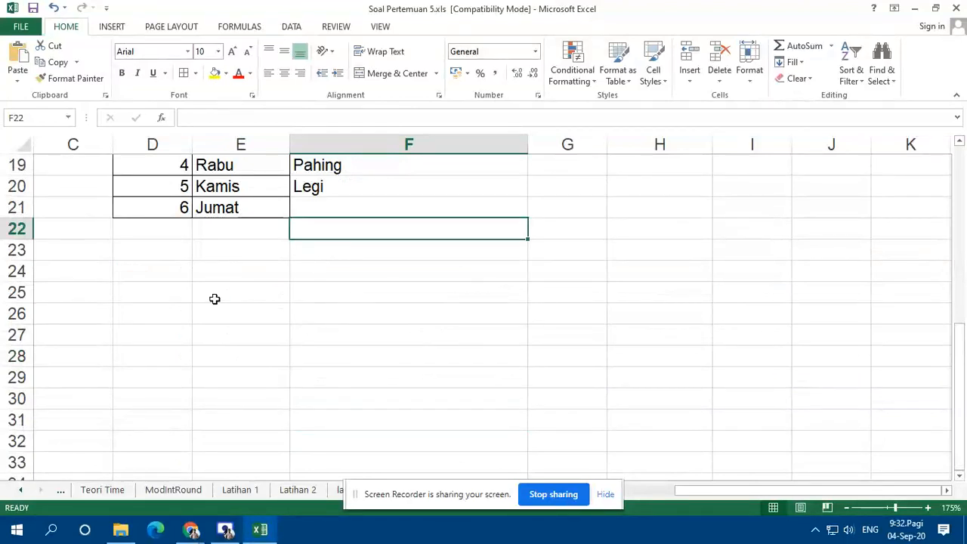
pyautogui.scroll(6, 320, 335)
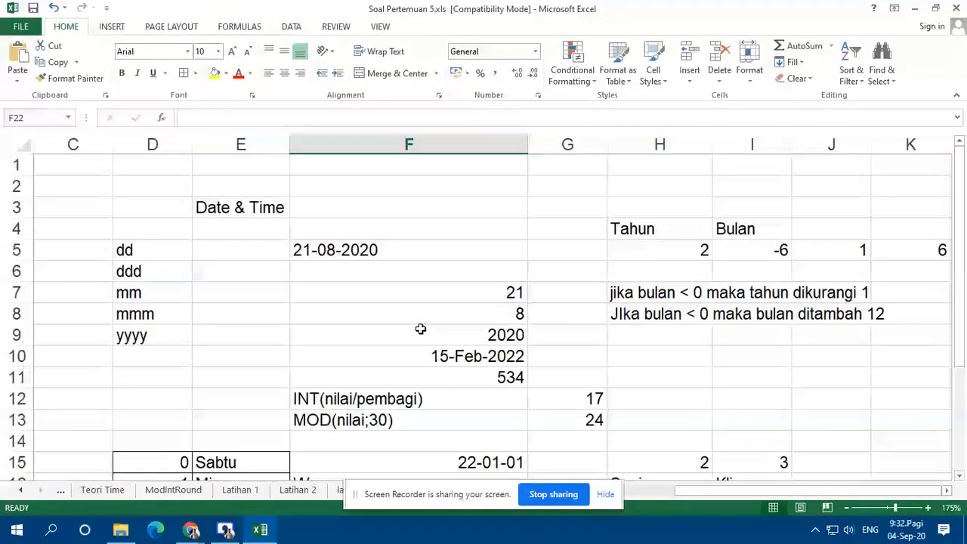
pyautogui.scroll(-4, 406, 290)
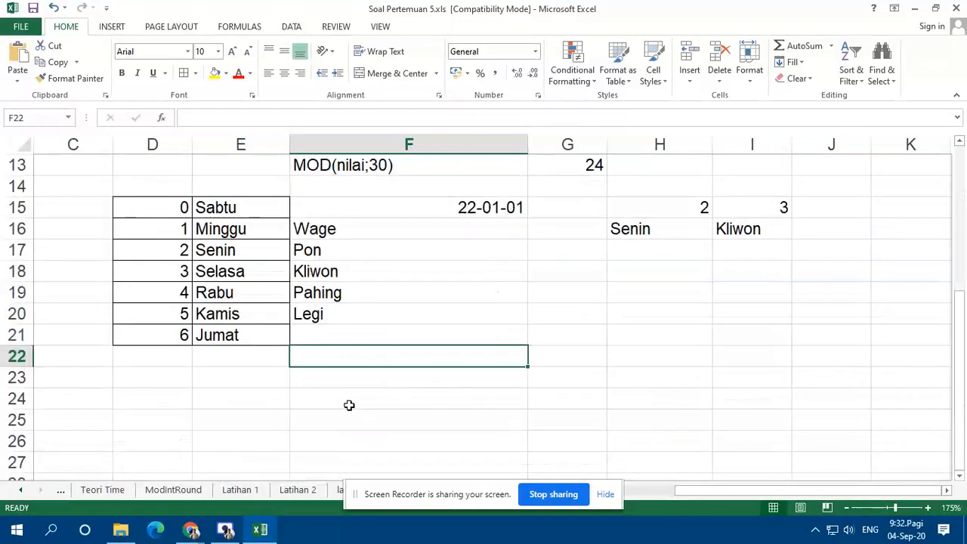
pyautogui.click(254, 384)
pyautogui.write('TI')
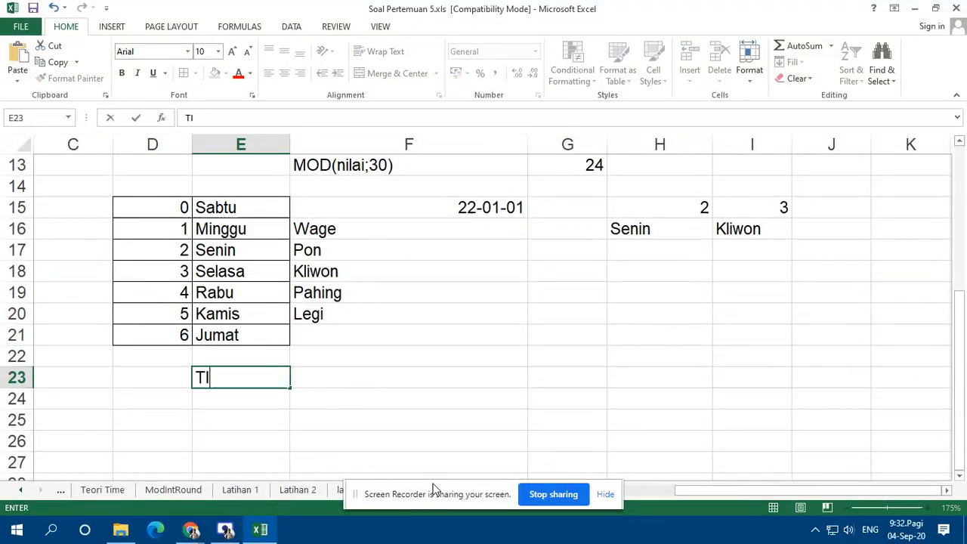
pyautogui.write('MEVALUE')
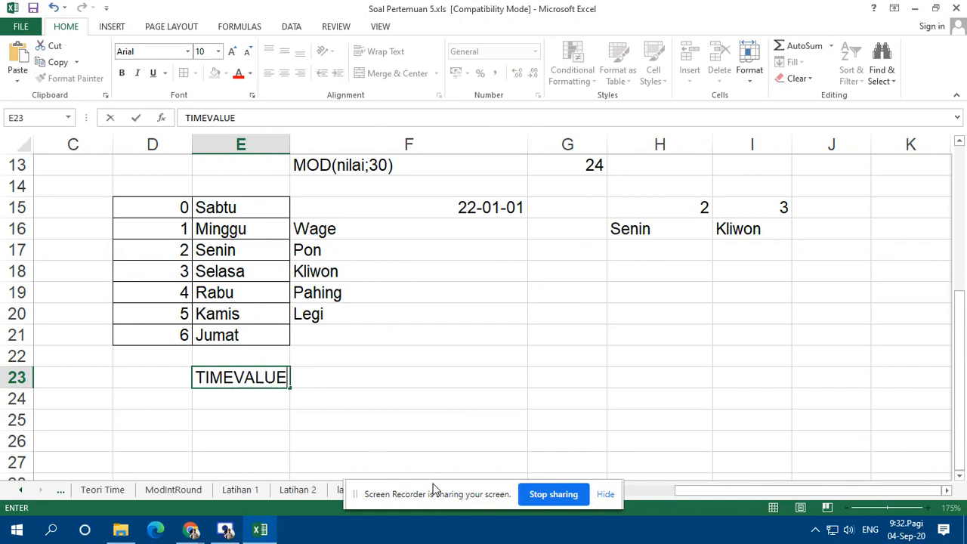
pyautogui.press('Return')
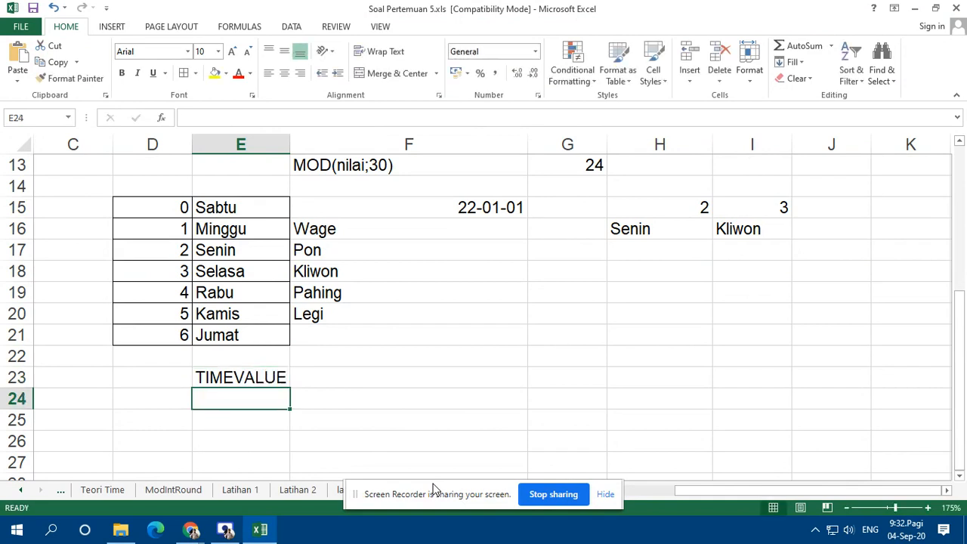
# - Enter the time 08:45:23 as text in D23, beside the TIMEVALUE label
pyautogui.click(568, 333)
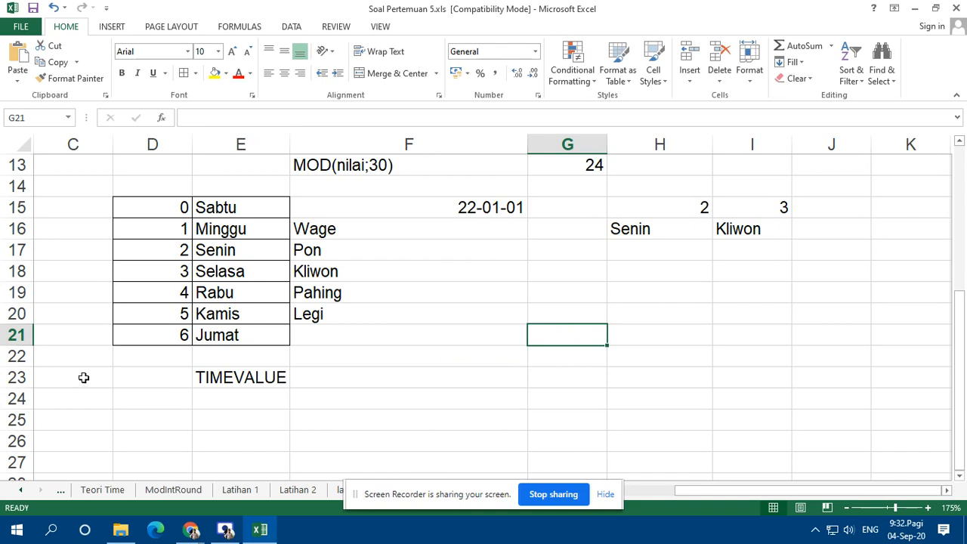
pyautogui.click(135, 377)
pyautogui.write("'")
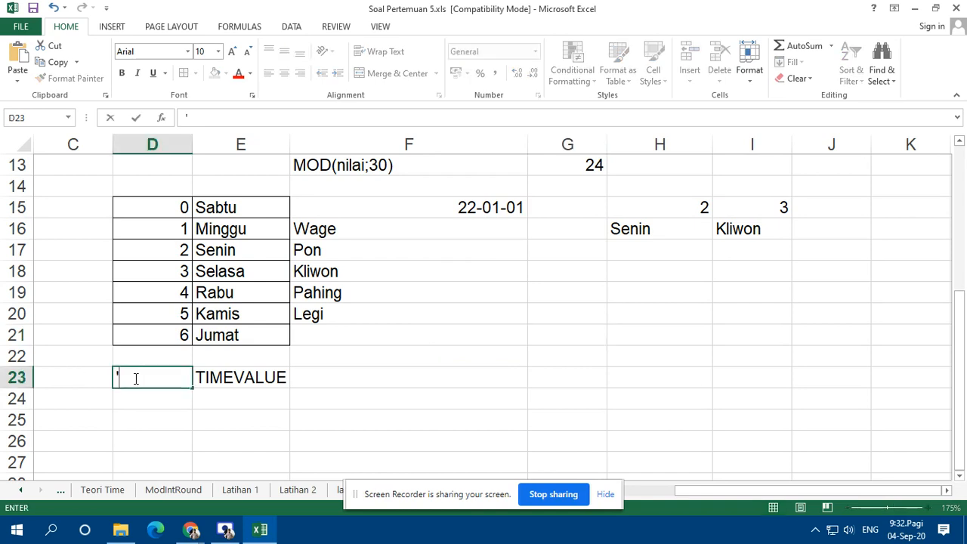
pyautogui.write('08:45:23')
pyautogui.press('Return')
# - Convert the text time in F23 with =TIMEVALUE(D23) and apply the Time number format to the cell
pyautogui.click(370, 378)
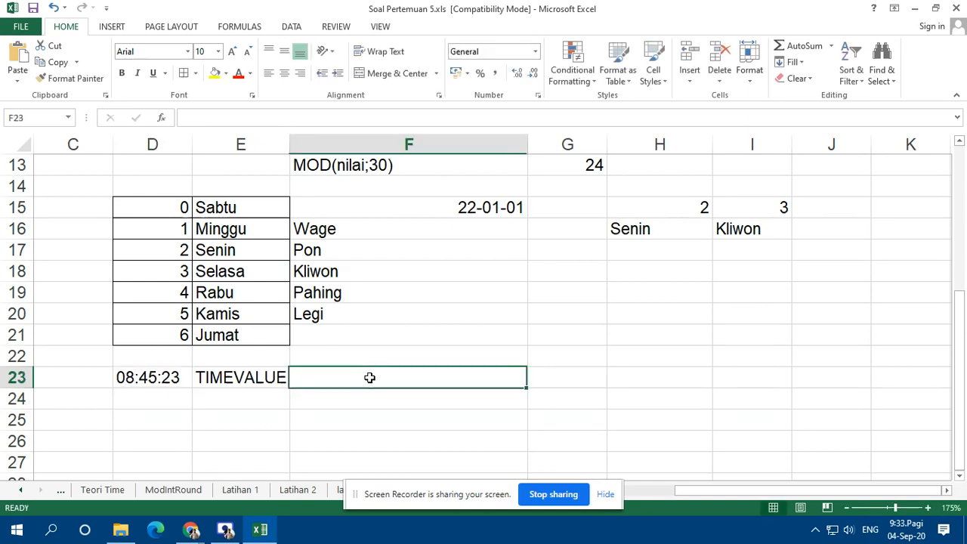
pyautogui.write('=tim')
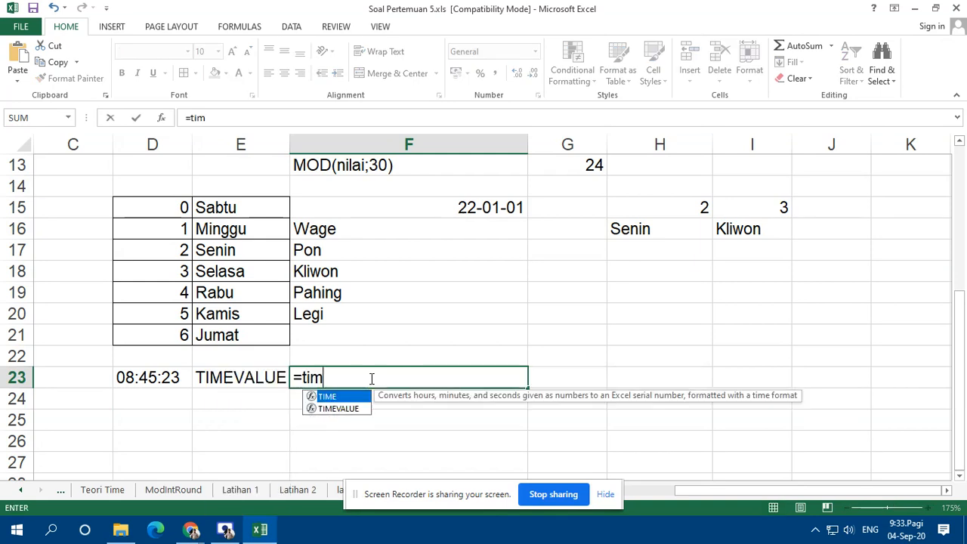
pyautogui.press('Down')
pyautogui.press('Tab')
pyautogui.click(173, 377)
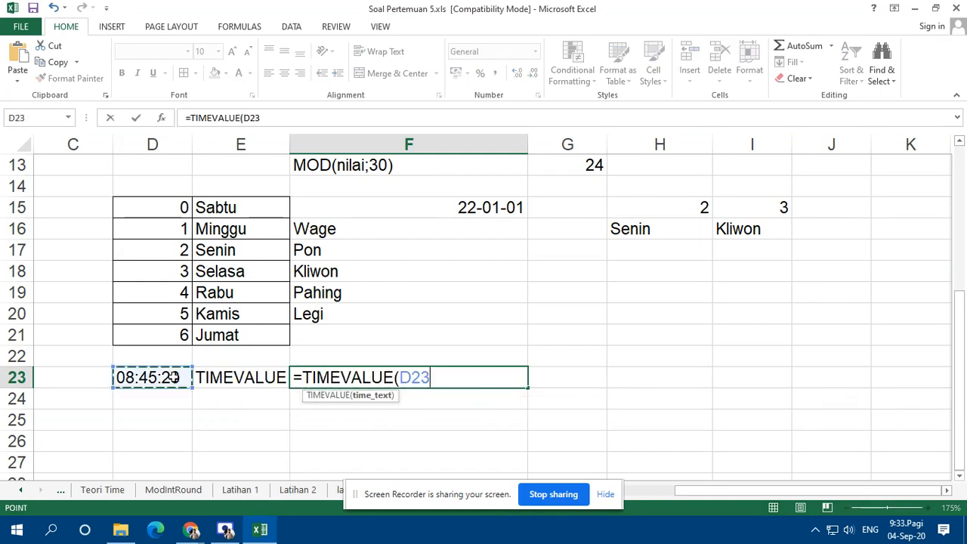
pyautogui.press('Return')
pyautogui.press('Up')
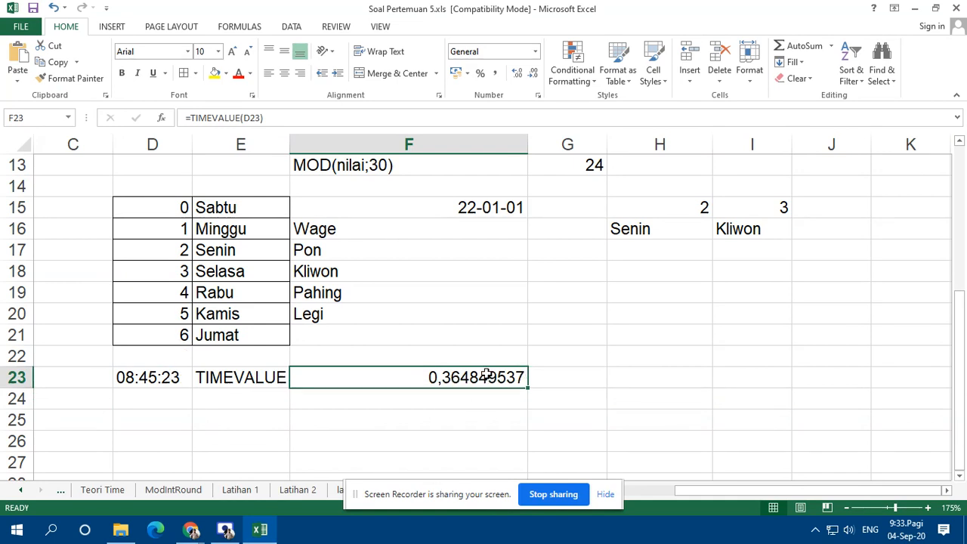
pyautogui.click(536, 53)
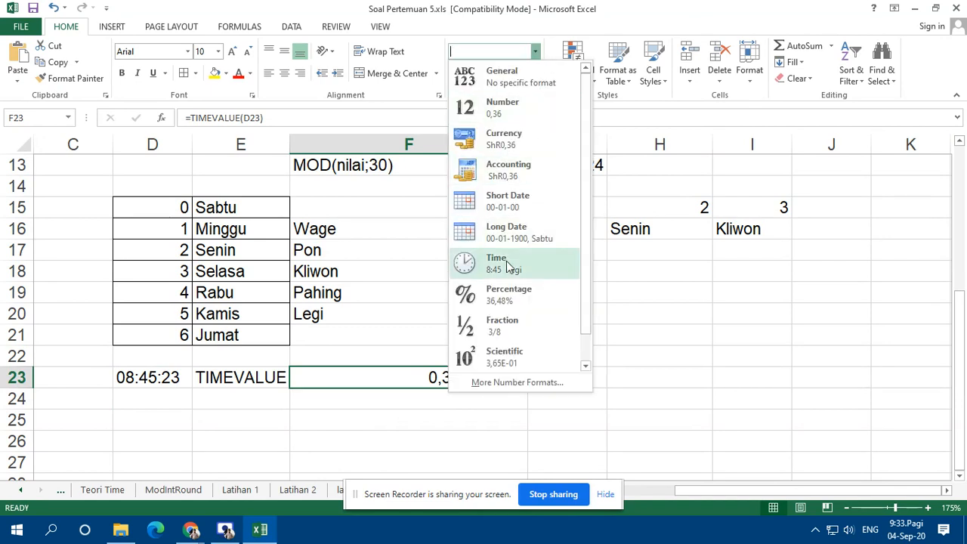
pyautogui.click(514, 261)
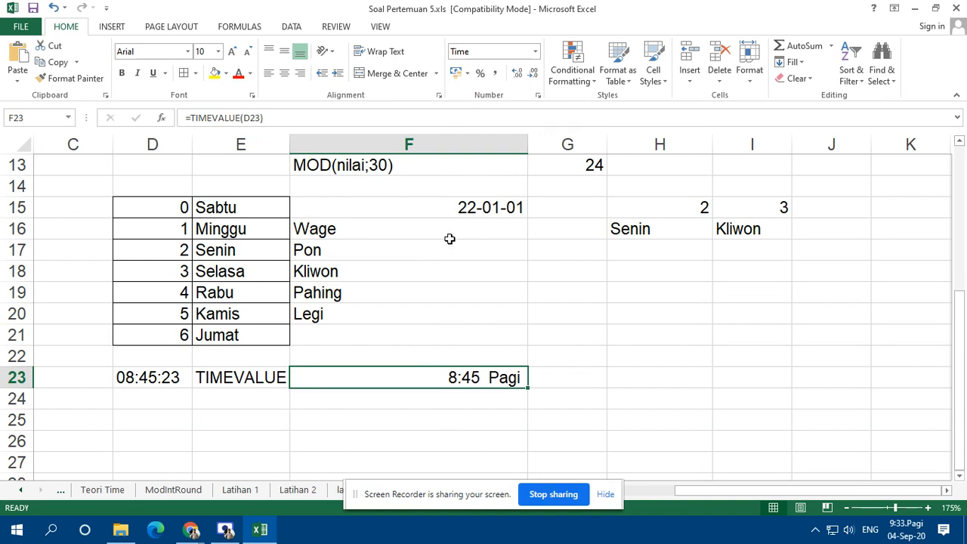
# - Extract the hour of the converted time in F25 with =HOUR(F23)
pyautogui.scroll(-3, 529, 326)
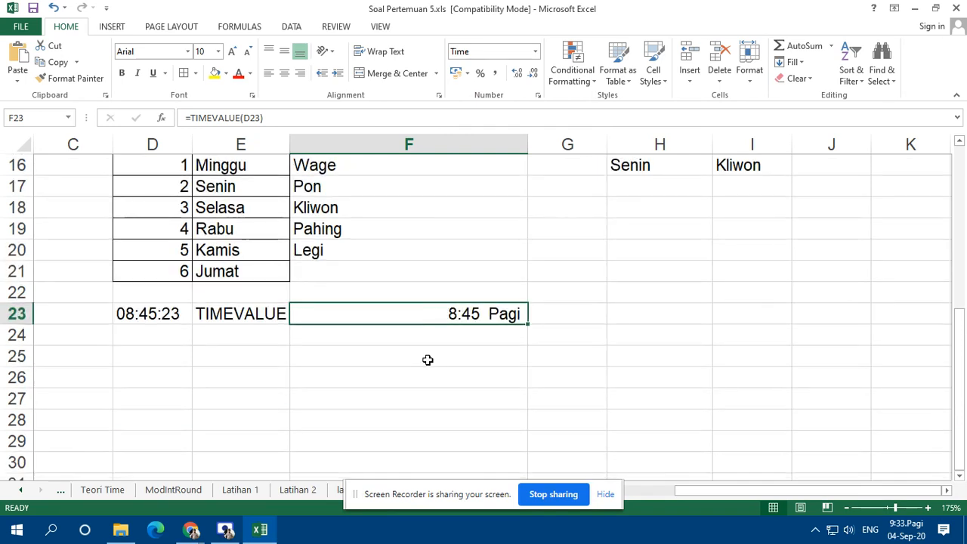
pyautogui.click(387, 359)
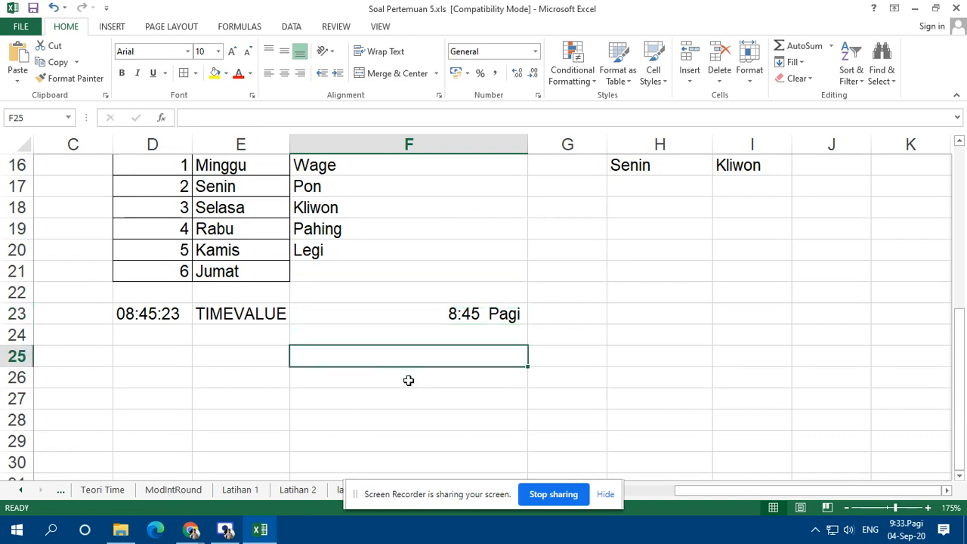
pyautogui.write('HO')
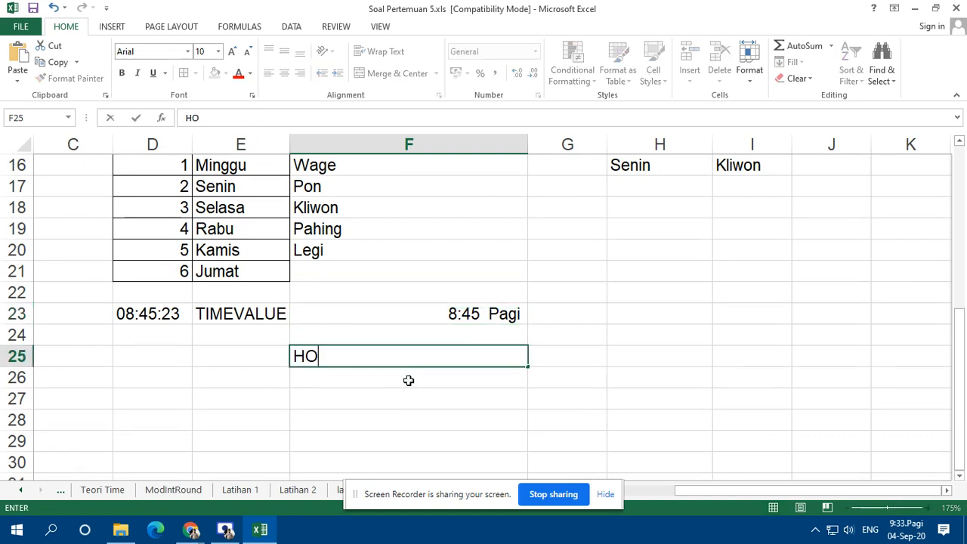
pyautogui.write('UR')
pyautogui.press('BackSpace')
pyautogui.press('BackSpace')
pyautogui.press('BackSpace')
pyautogui.press('BackSpace')
pyautogui.write('=ho')
pyautogui.press('Tab')
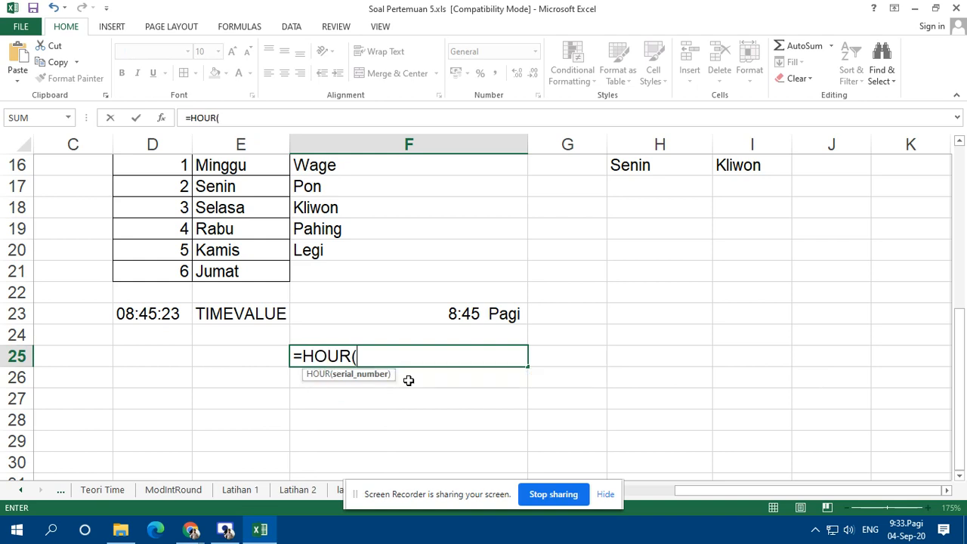
pyautogui.click(476, 314)
pyautogui.write(')')
pyautogui.press('Return')
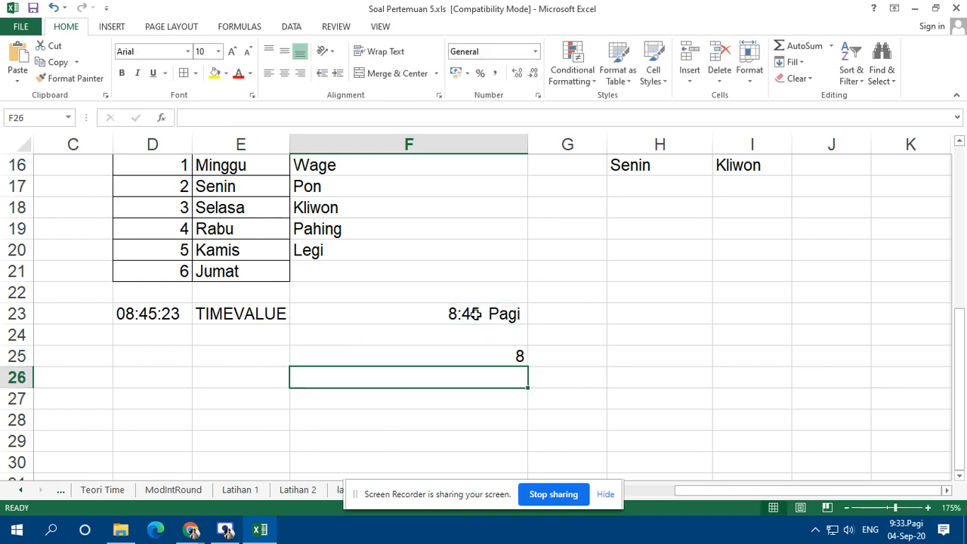
# - Extract the minutes of the converted time in F26 with =MINUTE(F23)
pyautogui.write('=min')
pyautogui.press('Down')
pyautogui.press('Down')
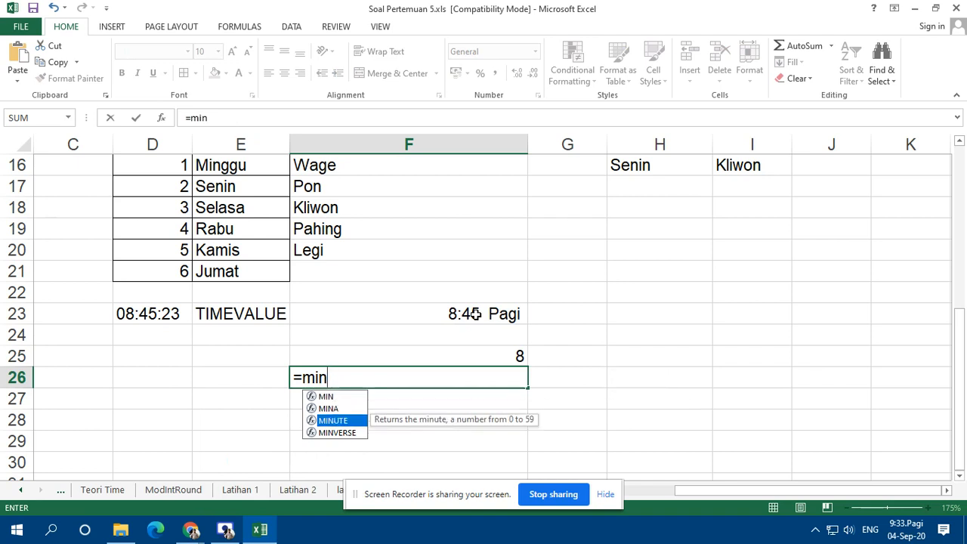
pyautogui.press('Tab')
pyautogui.click(480, 318)
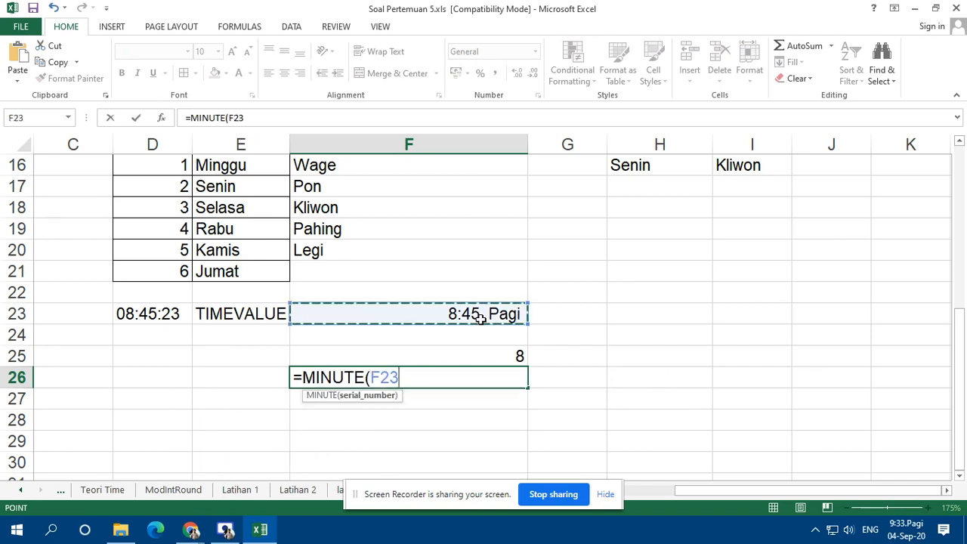
pyautogui.press('Return')
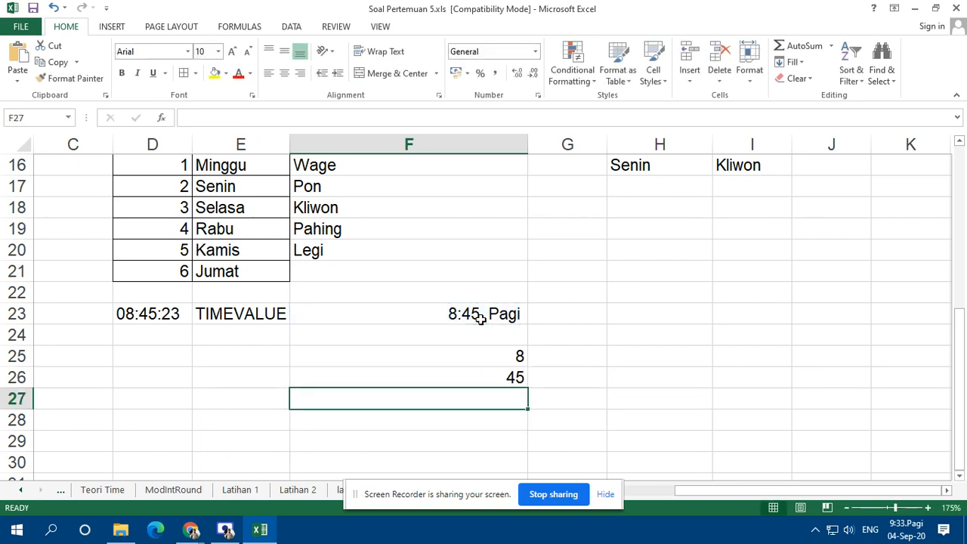
# - Extract the seconds of the converted time in F27 with =SECOND(F23)
pyautogui.write('=sec')
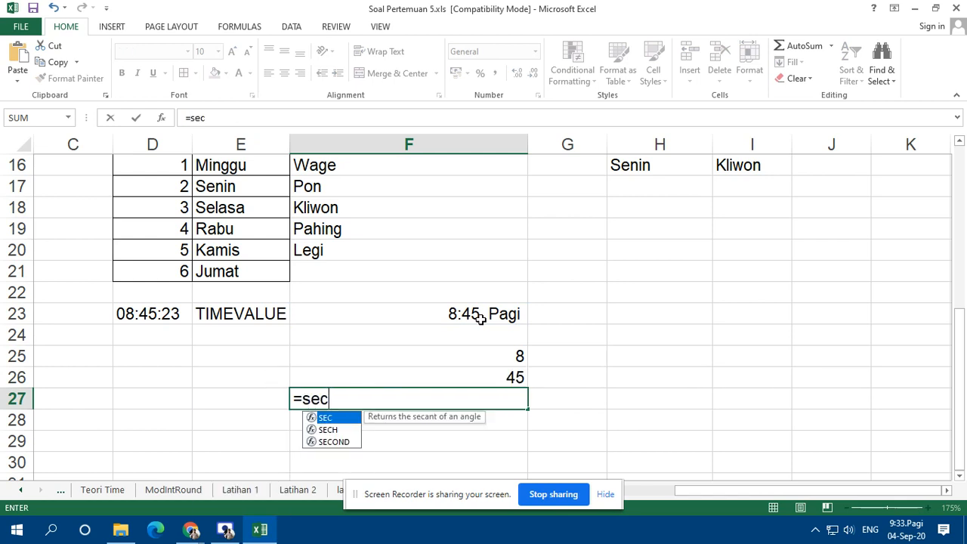
pyautogui.press('Down')
pyautogui.press('Down')
pyautogui.press('Tab')
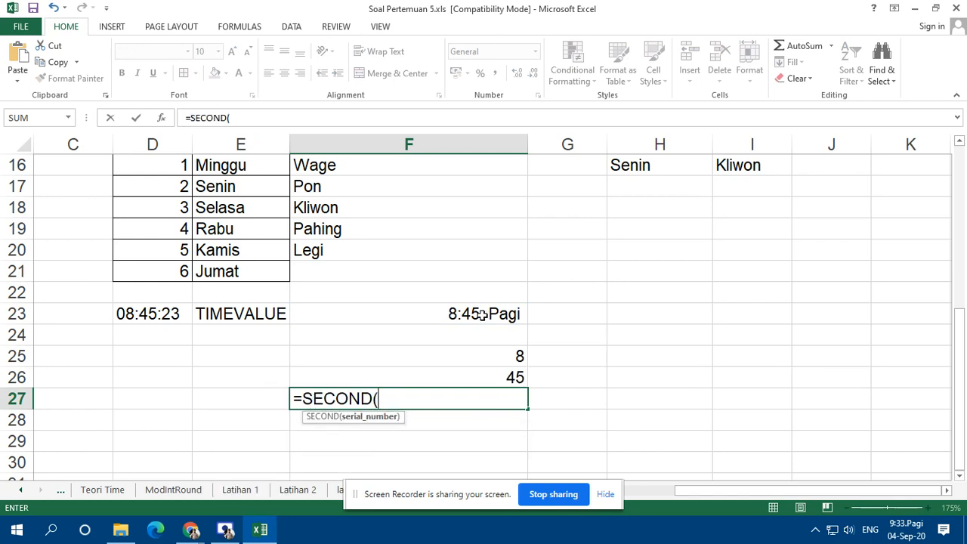
pyautogui.click(481, 318)
pyautogui.write(')')
pyautogui.press('Return')
pyautogui.press('Up')
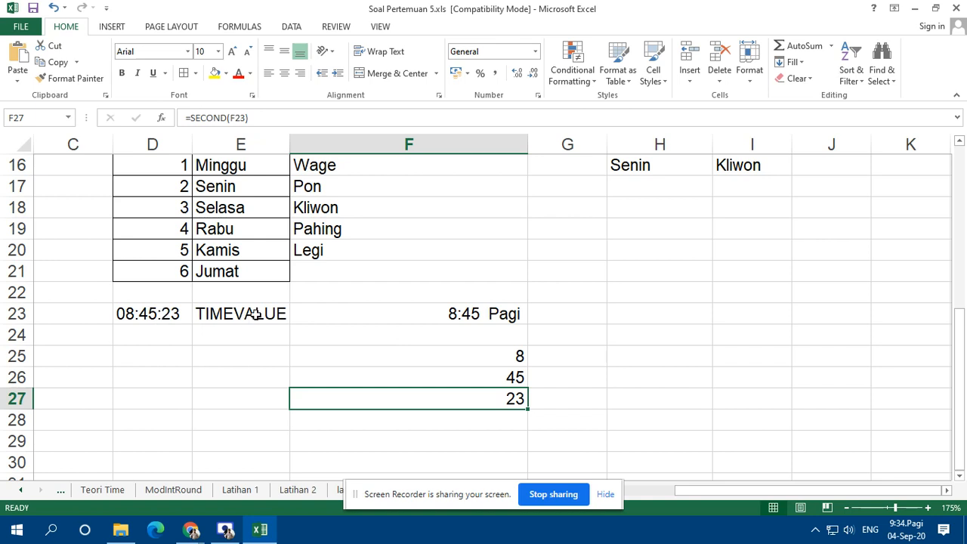
# - Build a time in G23 with =TIME(9;45;24) and widen column G to fit the result
pyautogui.scroll(-1, 257, 313)
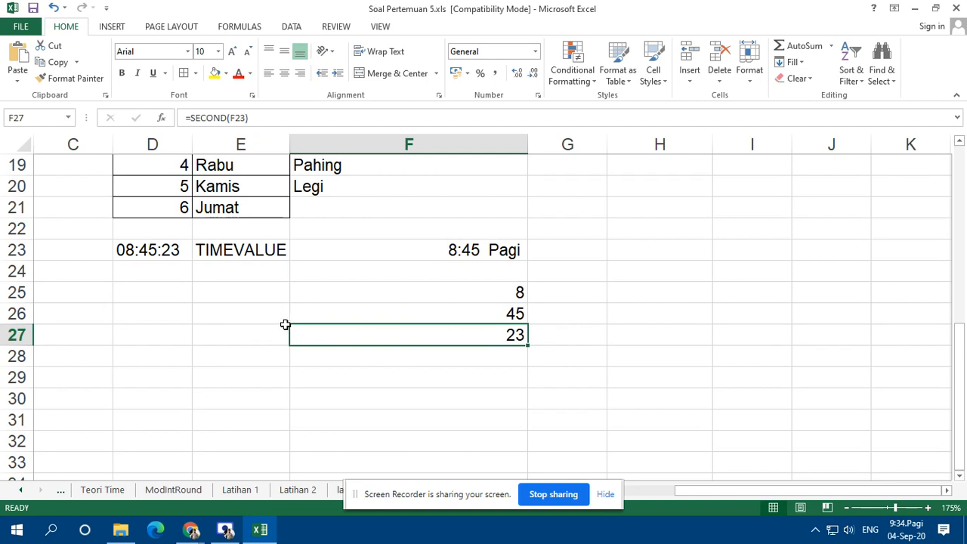
pyautogui.click(586, 252)
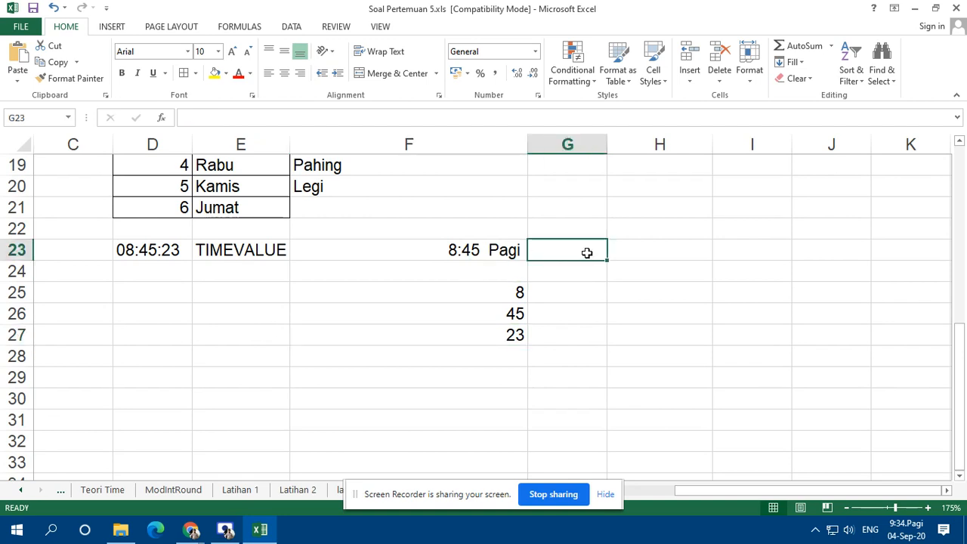
pyautogui.write('=t')
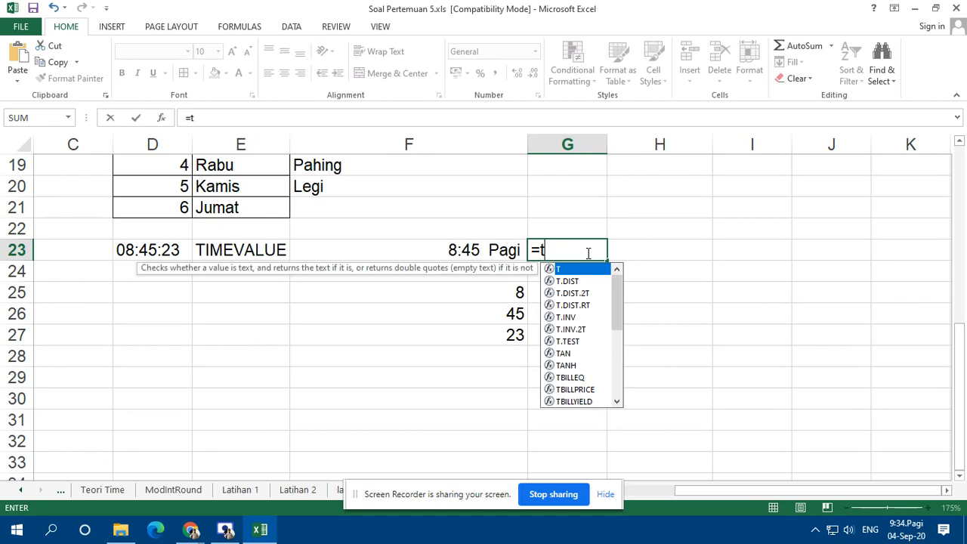
pyautogui.write('ime')
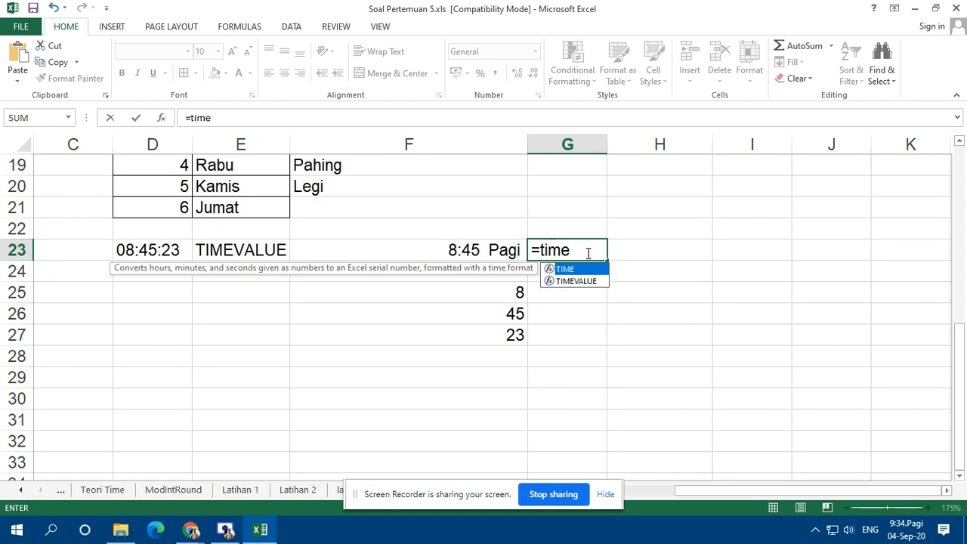
pyautogui.press('Tab')
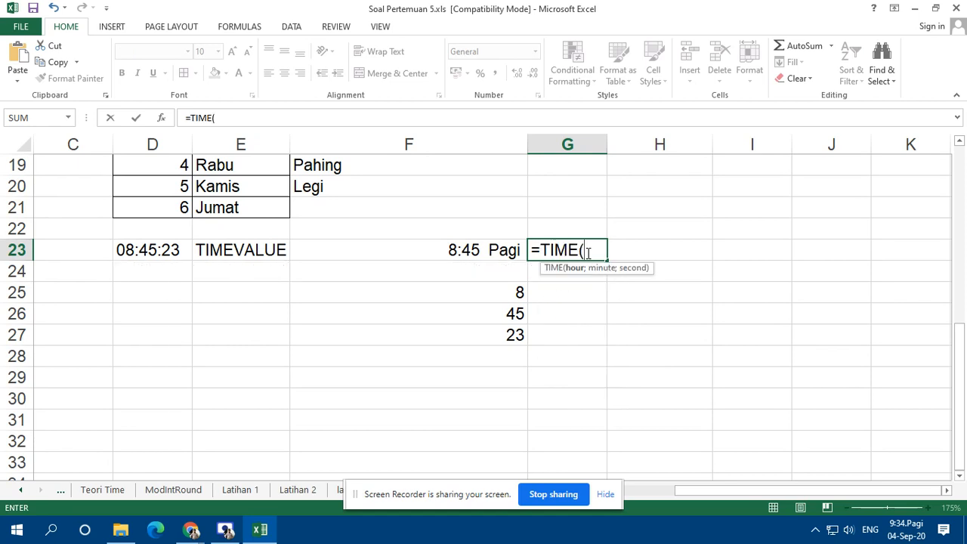
pyautogui.write('9;45;24')
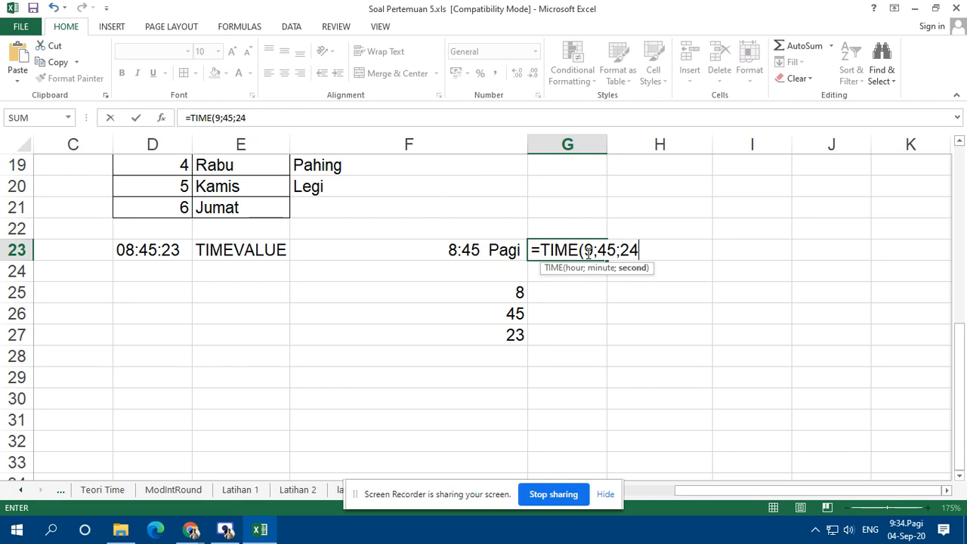
pyautogui.press('Return')
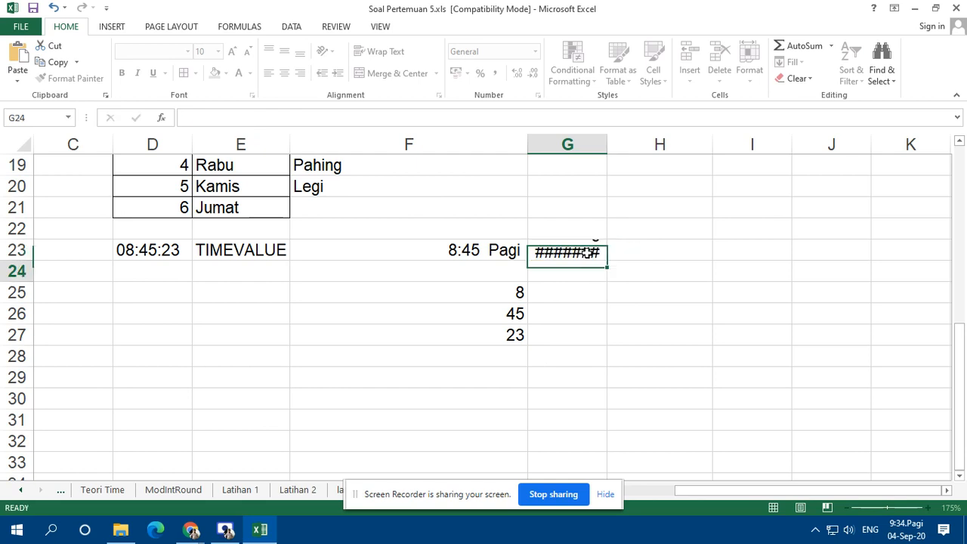
pyautogui.click(588, 253)
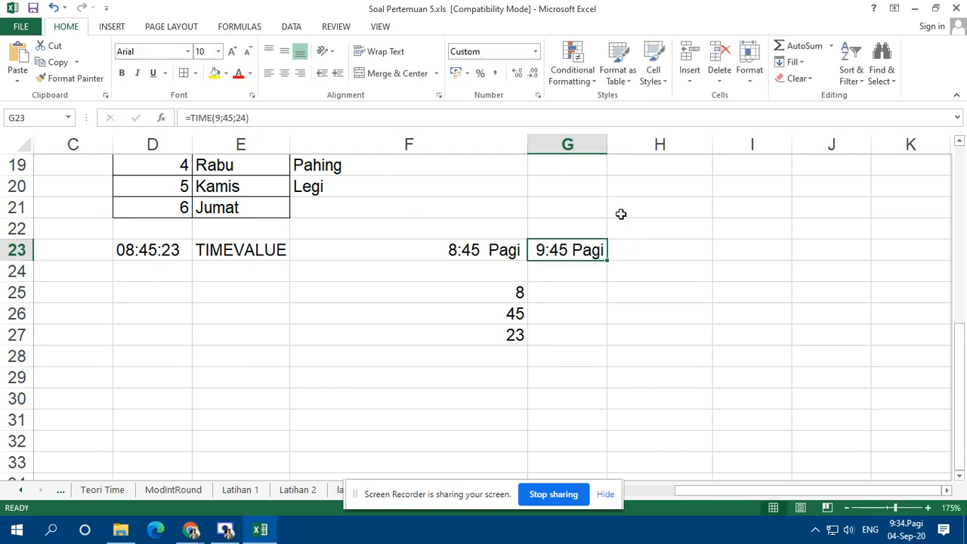
pyautogui.moveTo(608, 144); pyautogui.dragTo(646, 144)
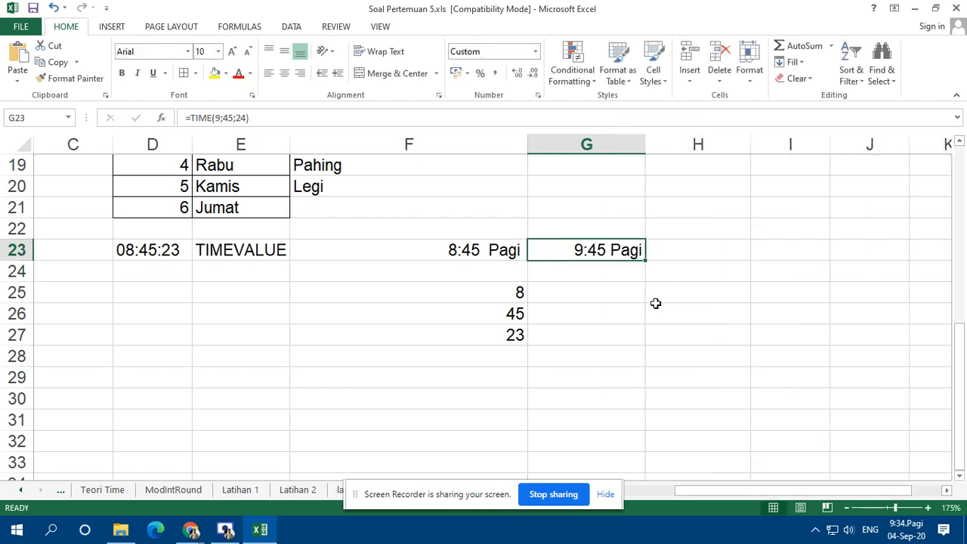
# - Review the date and time examples on the sheet, from the date functions down to the time results in rows 23 to 27
pyautogui.click(656, 306)
pyautogui.click(620, 250)
pyautogui.click(139, 248)
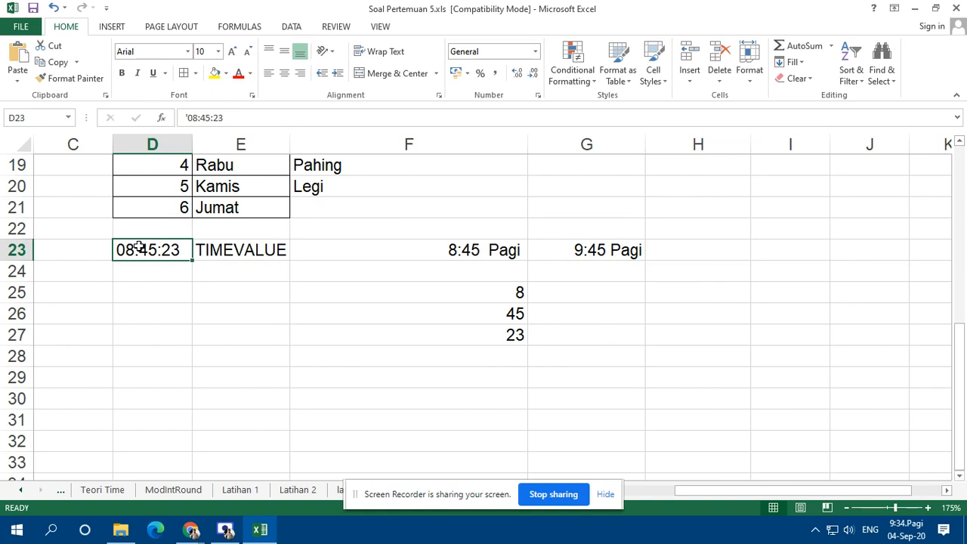
pyautogui.scroll(6, 336, 343)
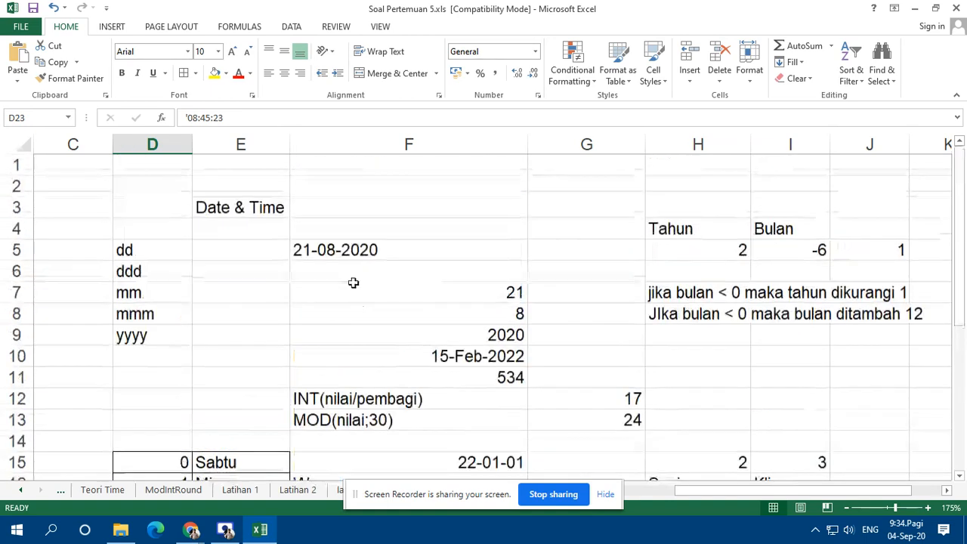
pyautogui.scroll(-5, 355, 318)
pyautogui.scroll(2, 361, 345)
pyautogui.scroll(-2, 358, 346)
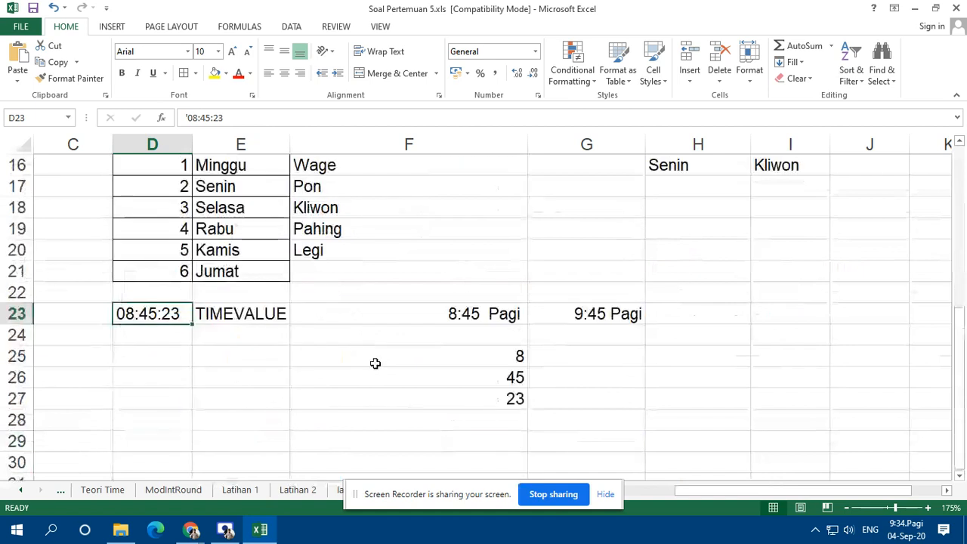
pyautogui.scroll(4, 375, 363)
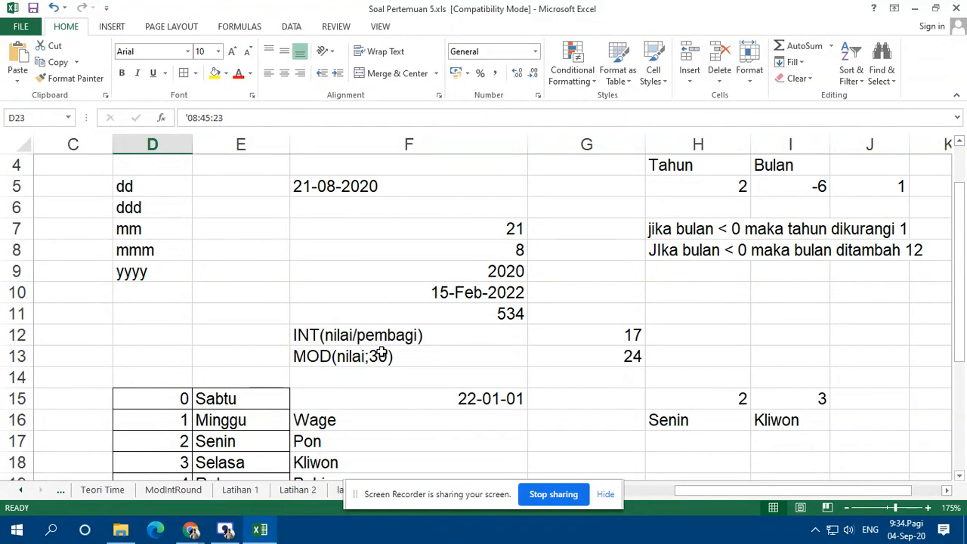
pyautogui.scroll(-2, 382, 353)
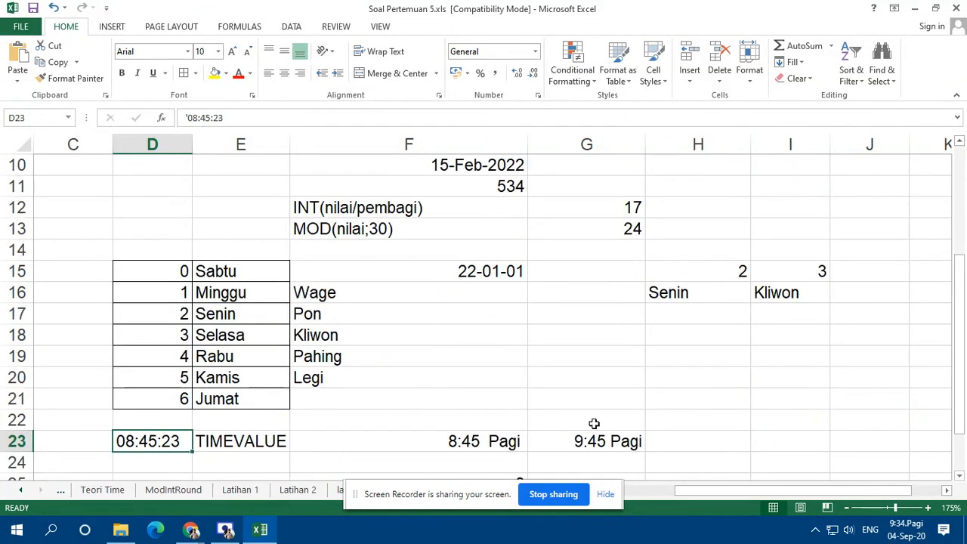
pyautogui.scroll(3, 600, 421)
pyautogui.scroll(-5, 465, 410)
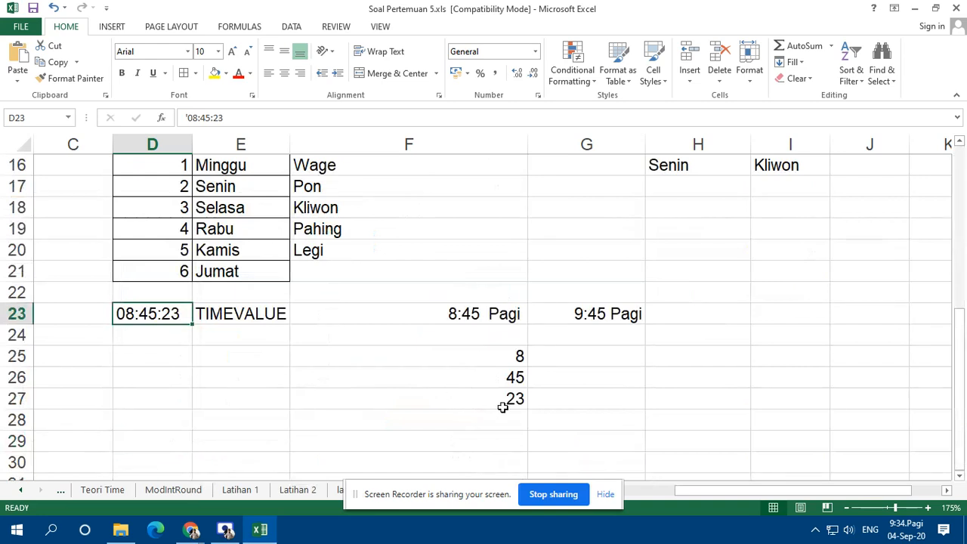
pyautogui.scroll(1, 474, 408)
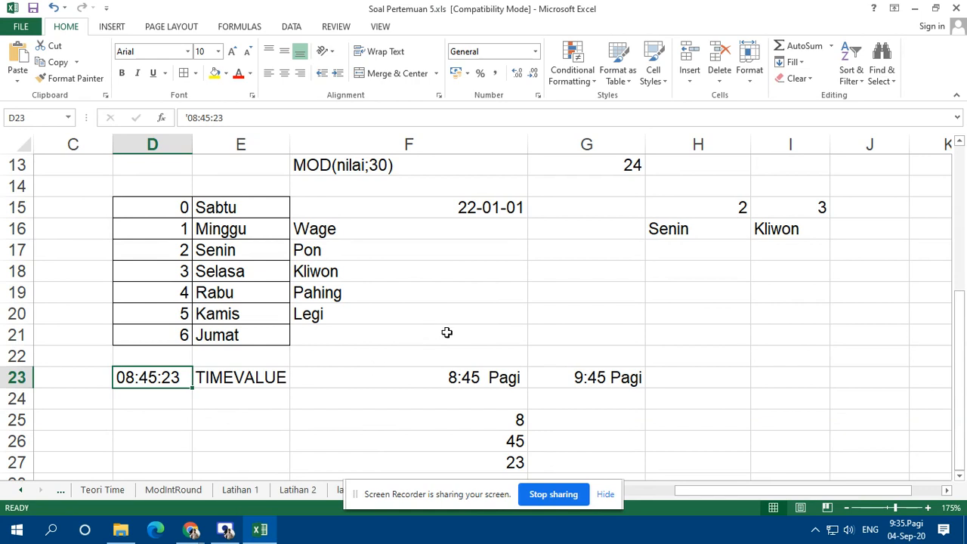
pyautogui.scroll(1, 461, 345)
pyautogui.scroll(3, 462, 346)
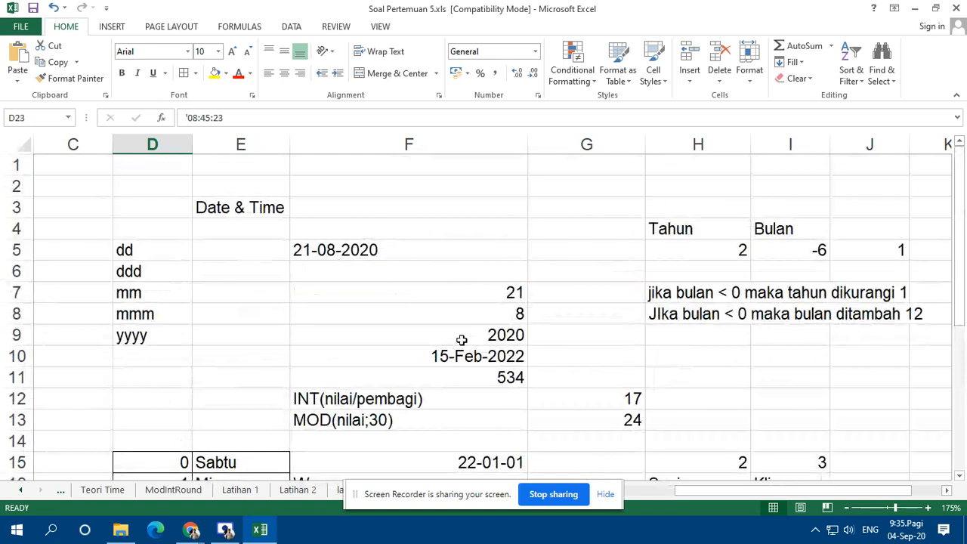
pyautogui.scroll(-3, 461, 340)
pyautogui.scroll(-2, 474, 396)
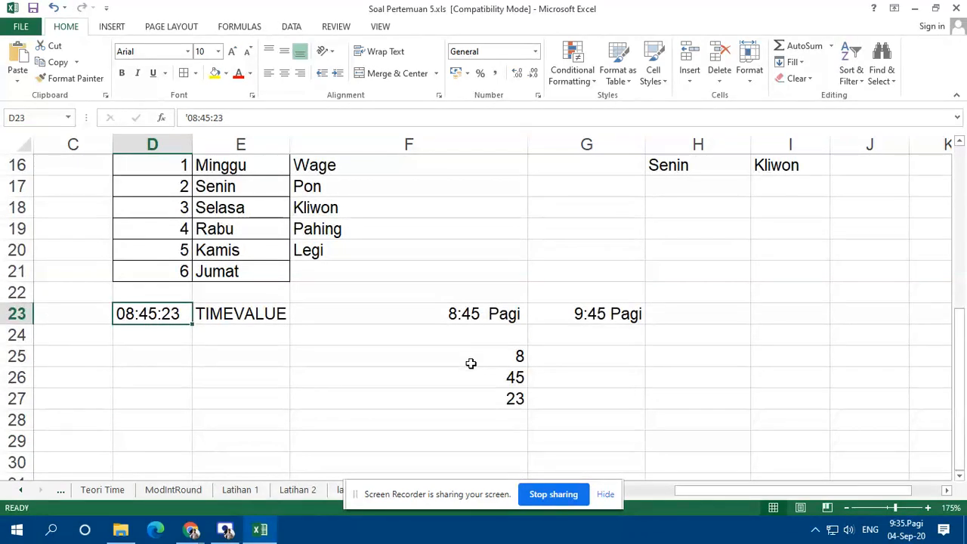
pyautogui.scroll(2, 431, 371)
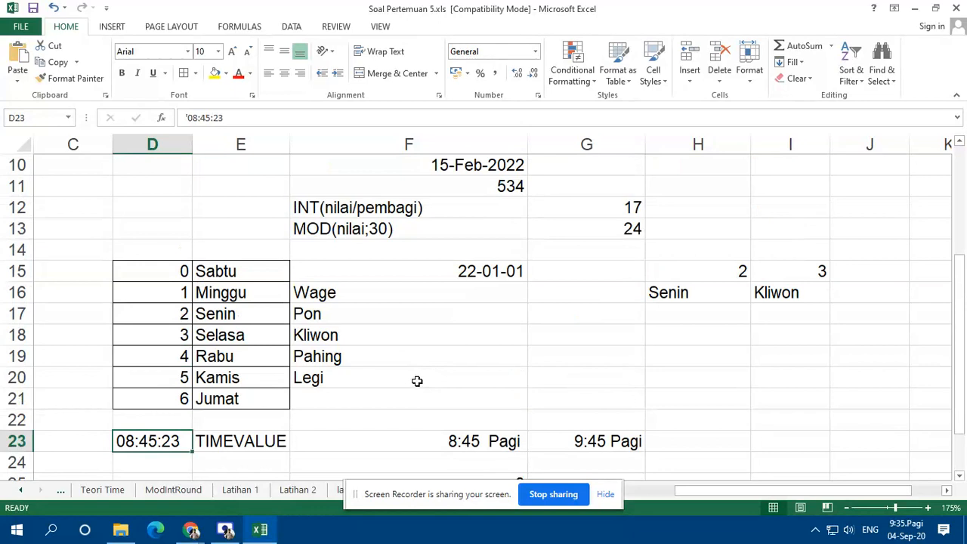
pyautogui.scroll(-4, 507, 375)
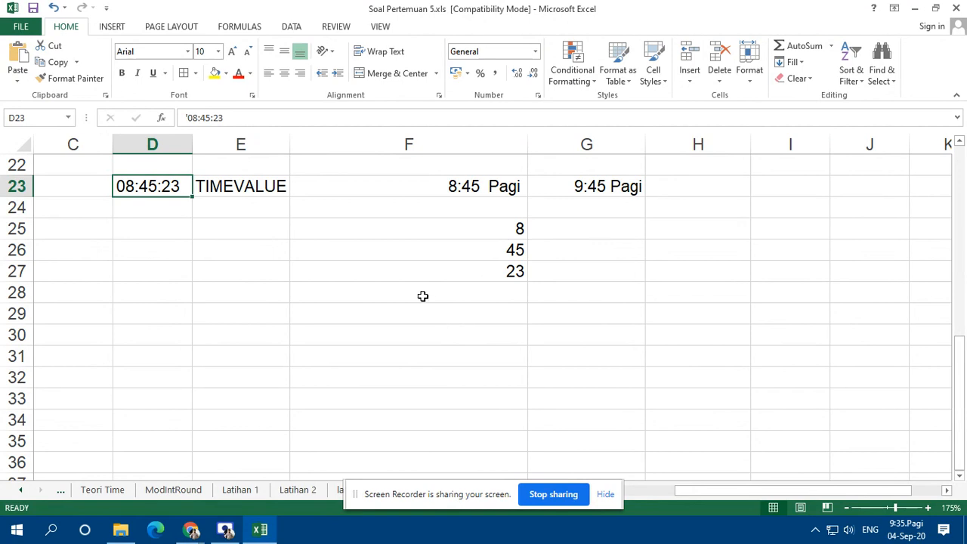
# - Move the two screen-sharing notices clear of the sheet tabs and open the ModIntRound sheet
pyautogui.moveTo(434, 496); pyautogui.dragTo(761, 95)
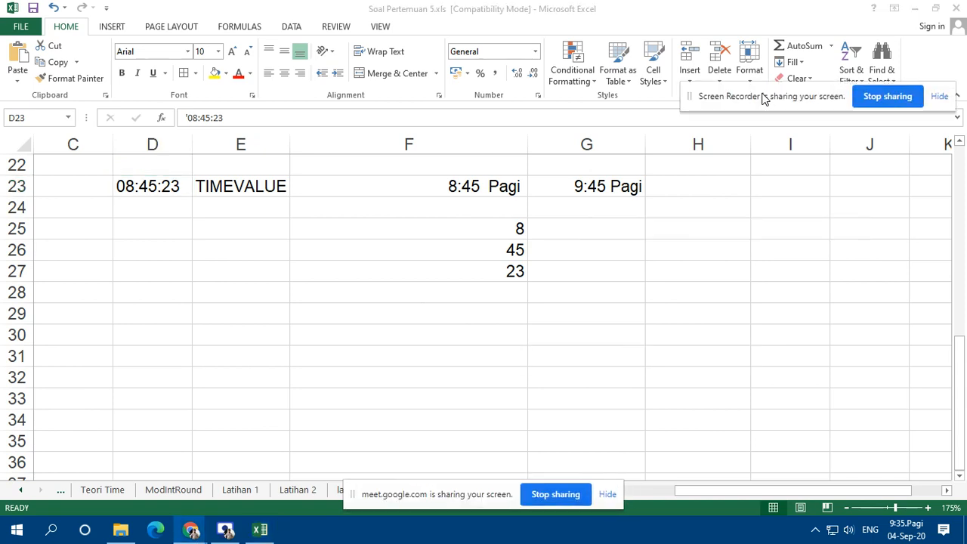
pyautogui.moveTo(390, 493); pyautogui.dragTo(722, 132)
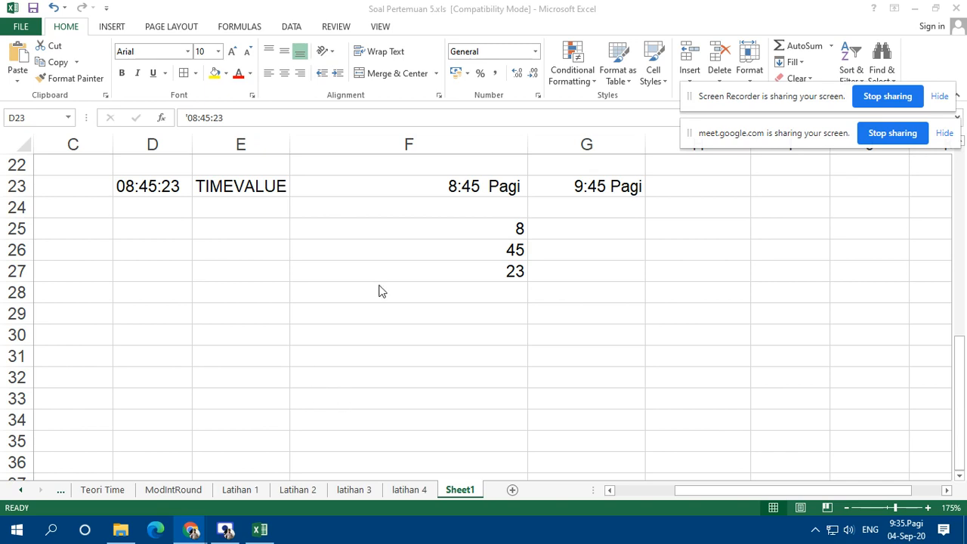
pyautogui.click(408, 291)
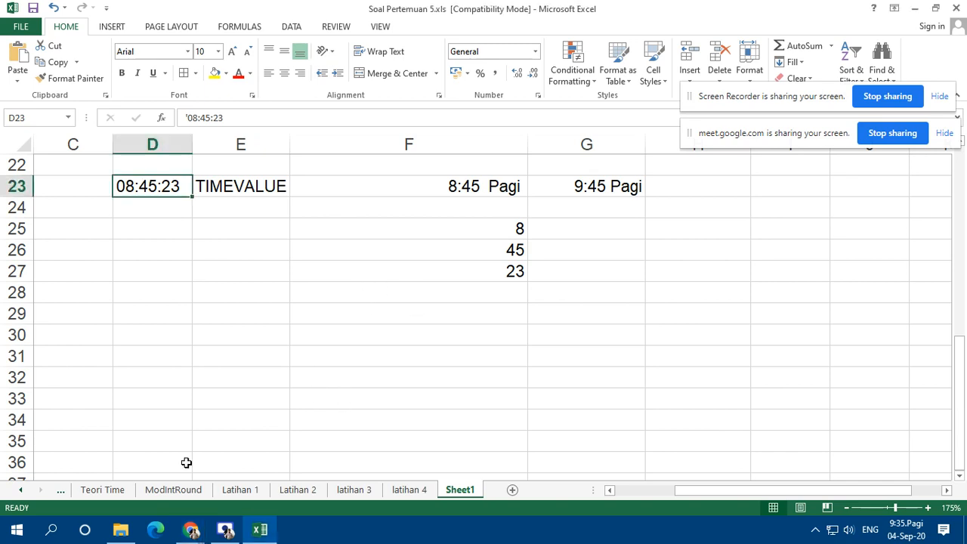
pyautogui.click(175, 489)
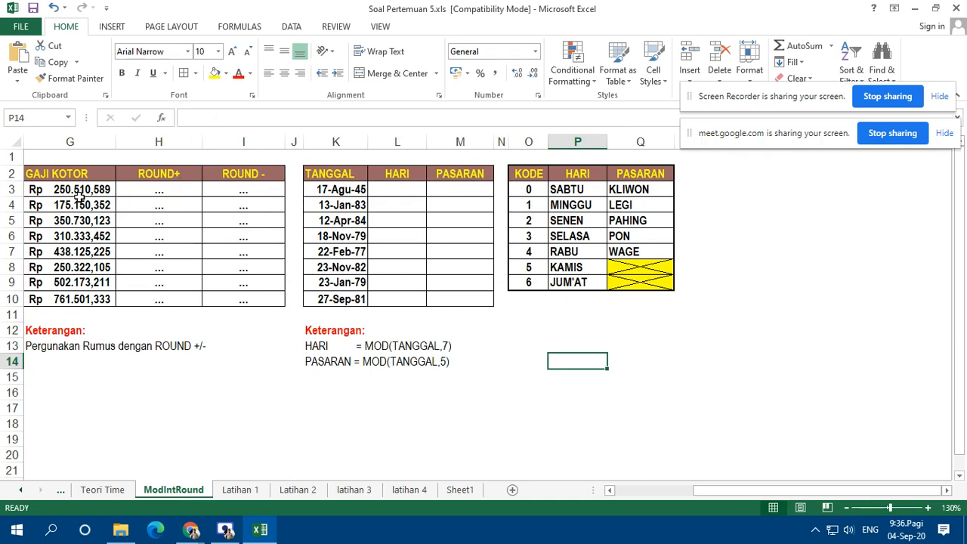
pyautogui.moveTo(102, 189); pyautogui.dragTo(281, 306)
pyautogui.click(249, 346)
pyautogui.click(179, 193)
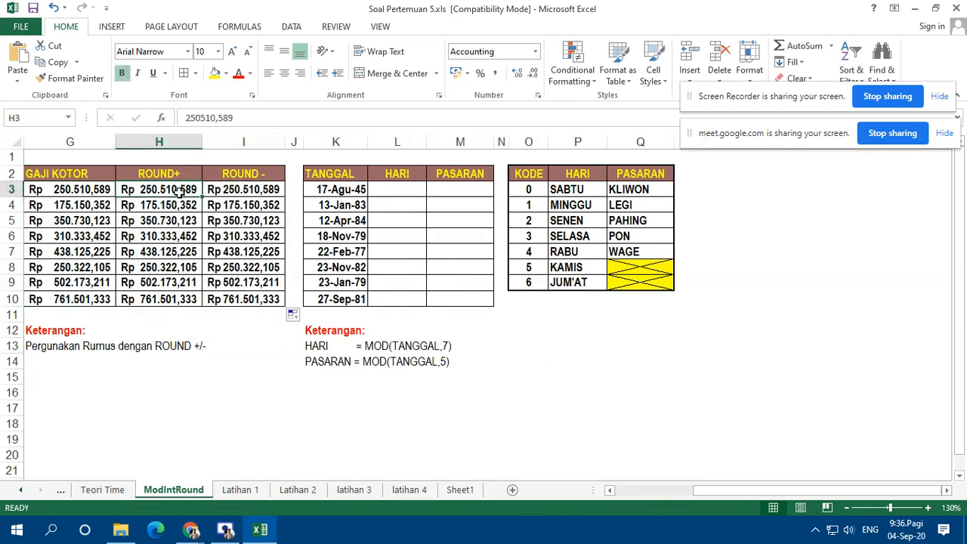
pyautogui.hotkey('ctrl', 'z')
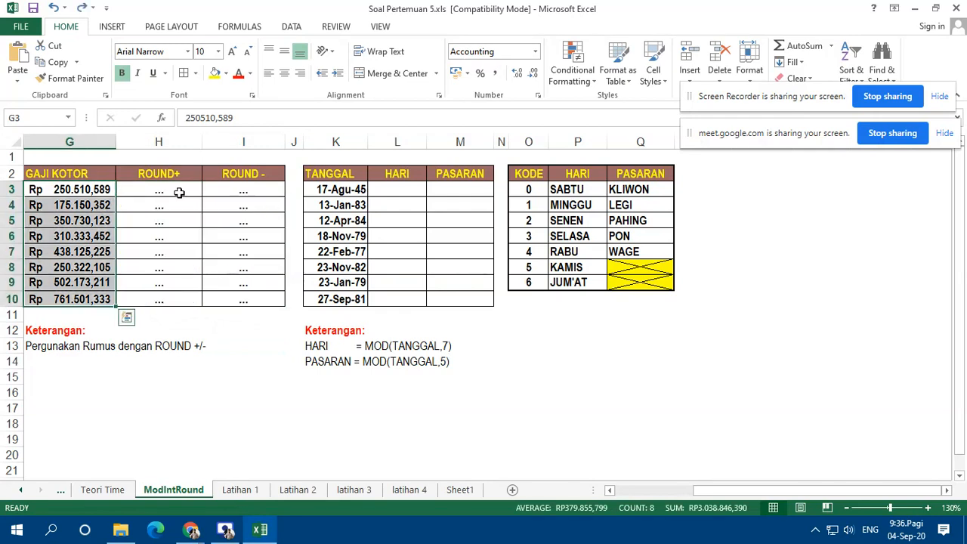
# - Round the first GAJI KOTOR amount to two decimals in H3 of the ROUND+ column with =ROUND(G3;2)
pyautogui.click(168, 190)
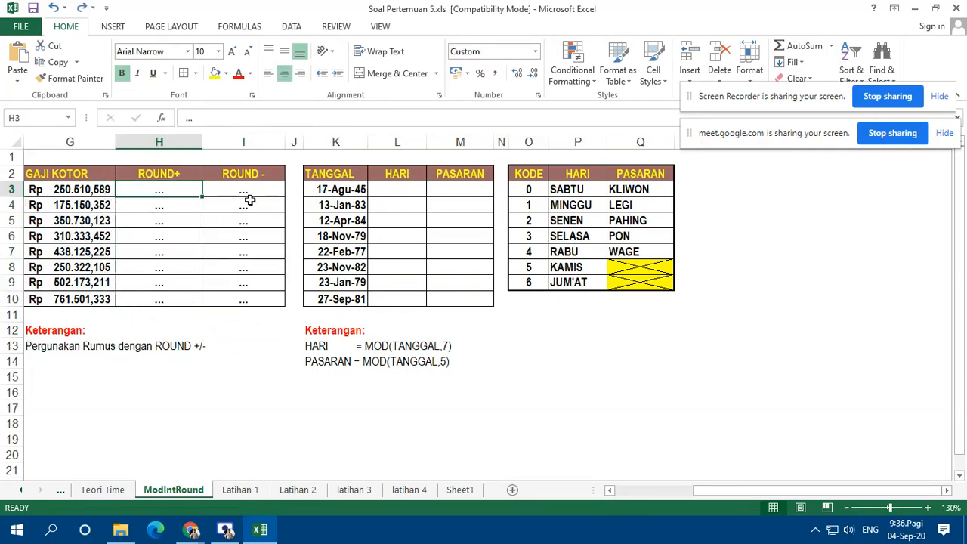
pyautogui.write('=rou')
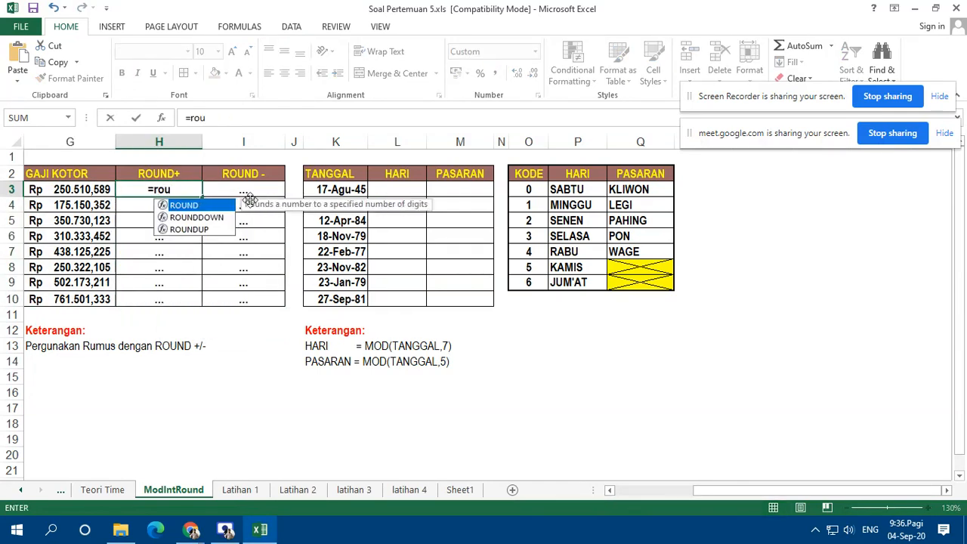
pyautogui.press('Tab')
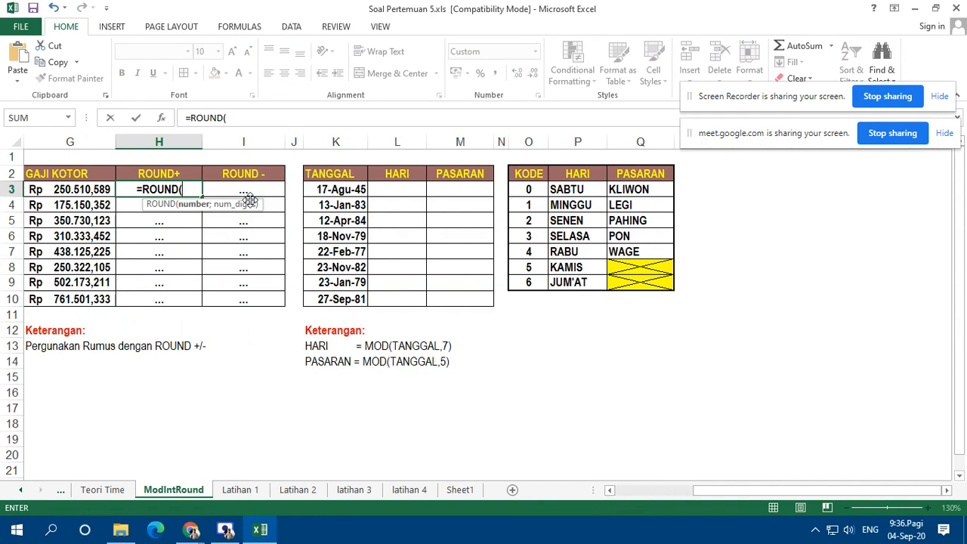
pyautogui.click(80, 190)
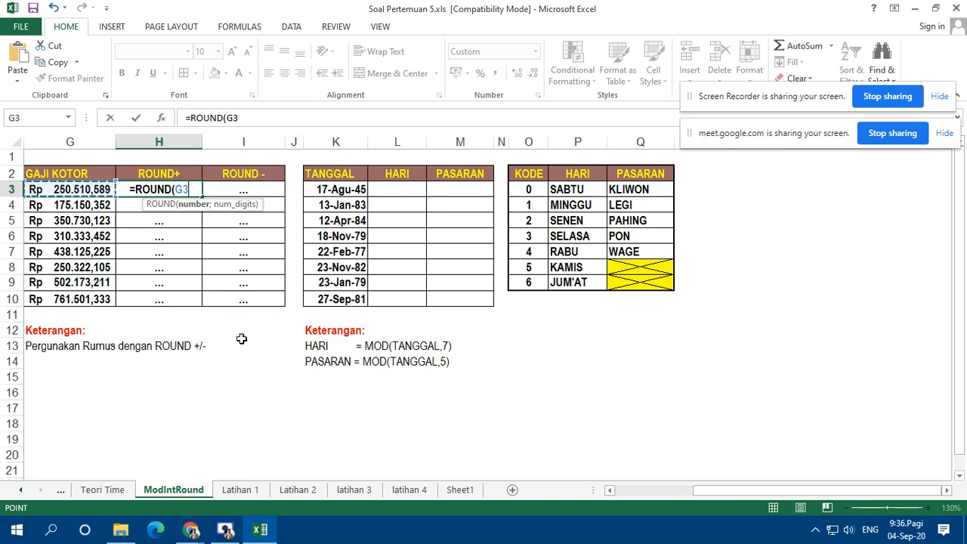
pyautogui.write(';')
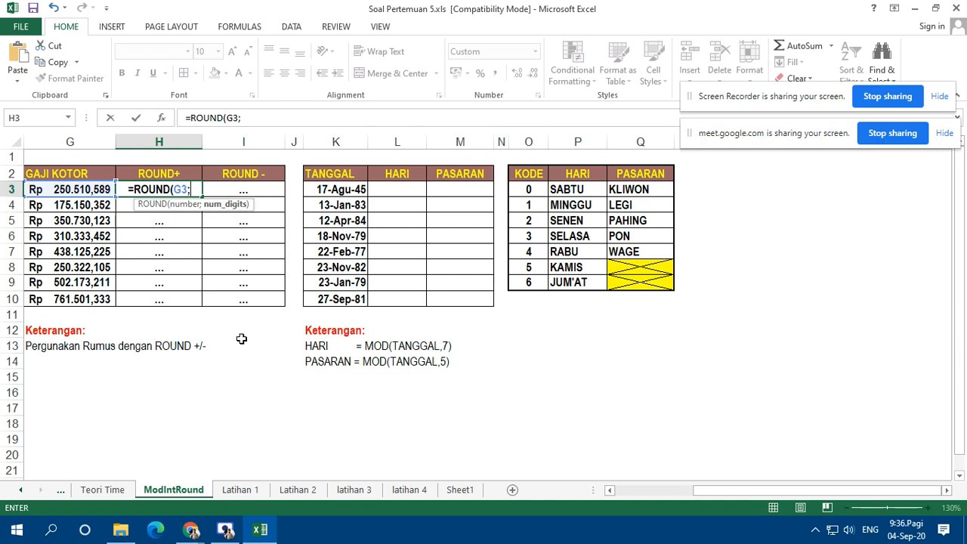
pyautogui.write('2')
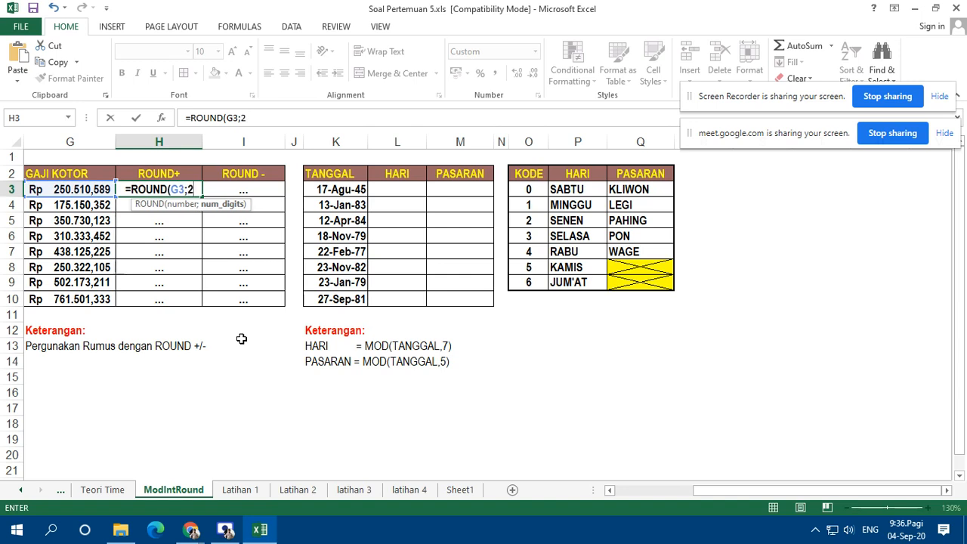
pyautogui.press('BackSpace')
pyautogui.write('-2')
pyautogui.press('BackSpace')
pyautogui.press('BackSpace')
pyautogui.write('2)')
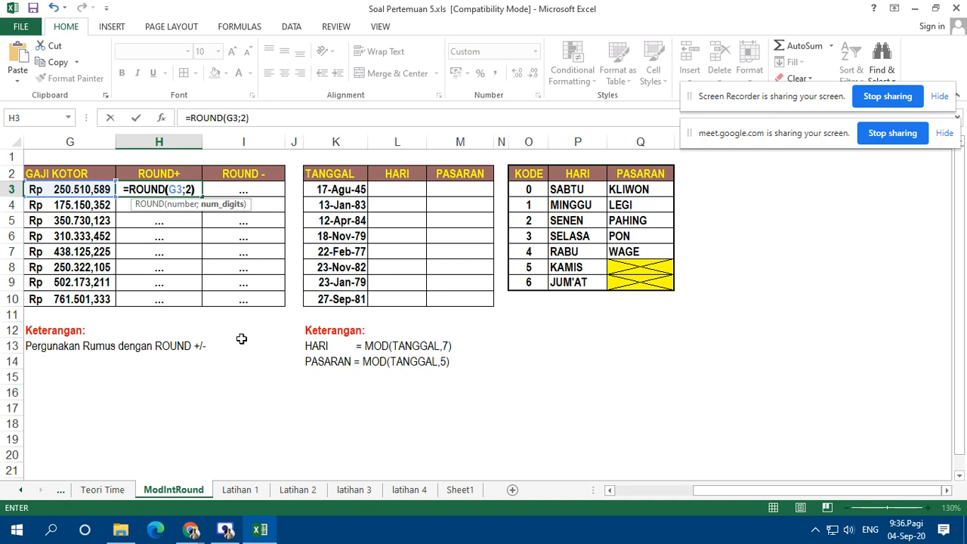
pyautogui.press('Return')
pyautogui.press('Up')
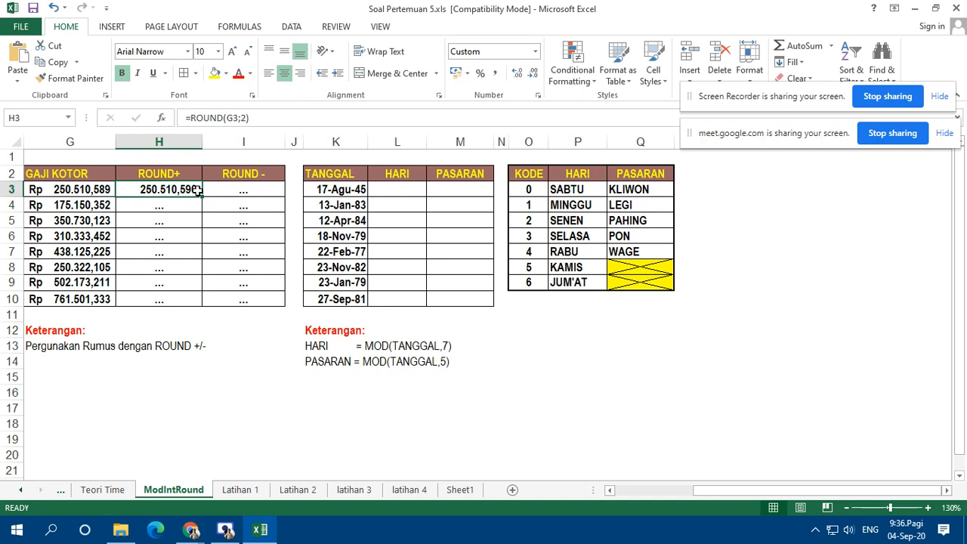
# - Round the first GAJI KOTOR amount to the hundreds in I3 of the ROUND - column with =ROUND(G3;-2)
pyautogui.click(228, 191)
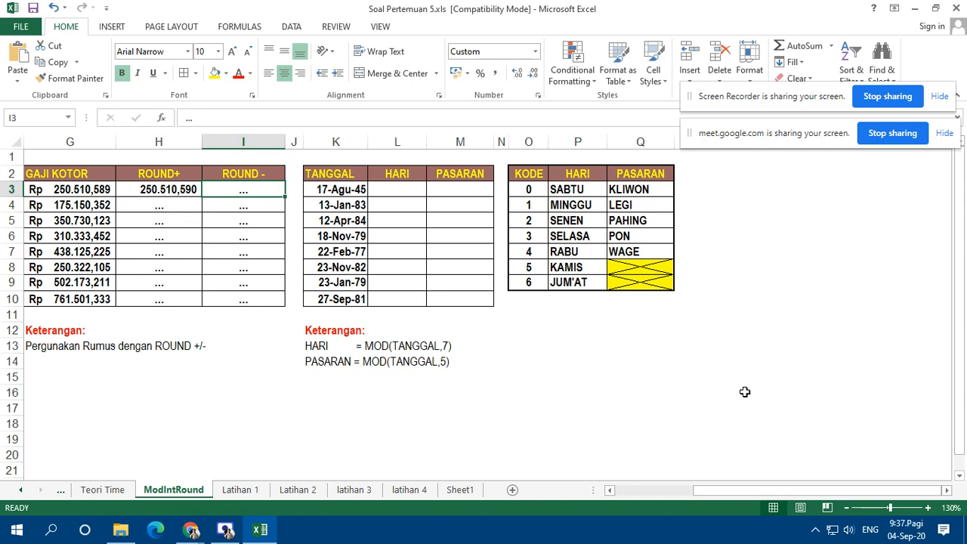
pyautogui.write('=')
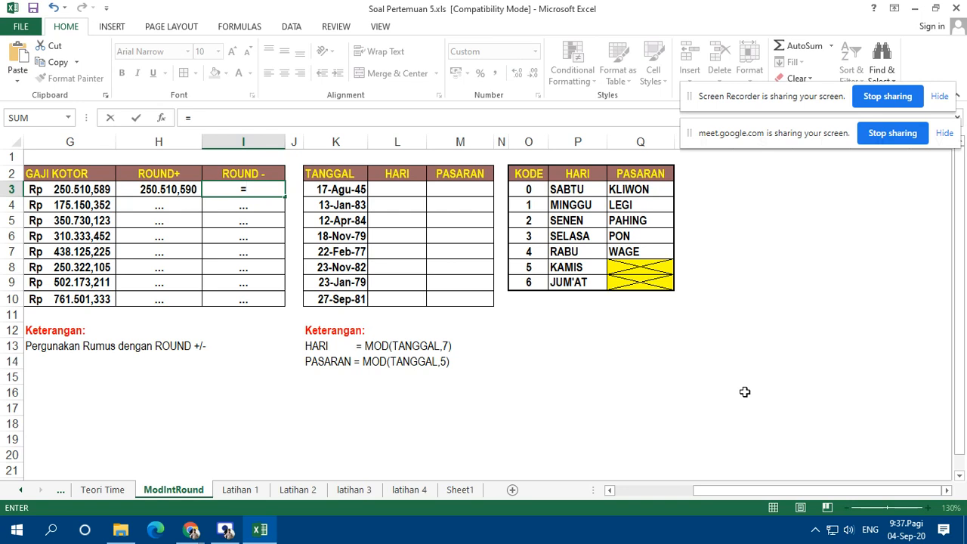
pyautogui.write('ROUND(')
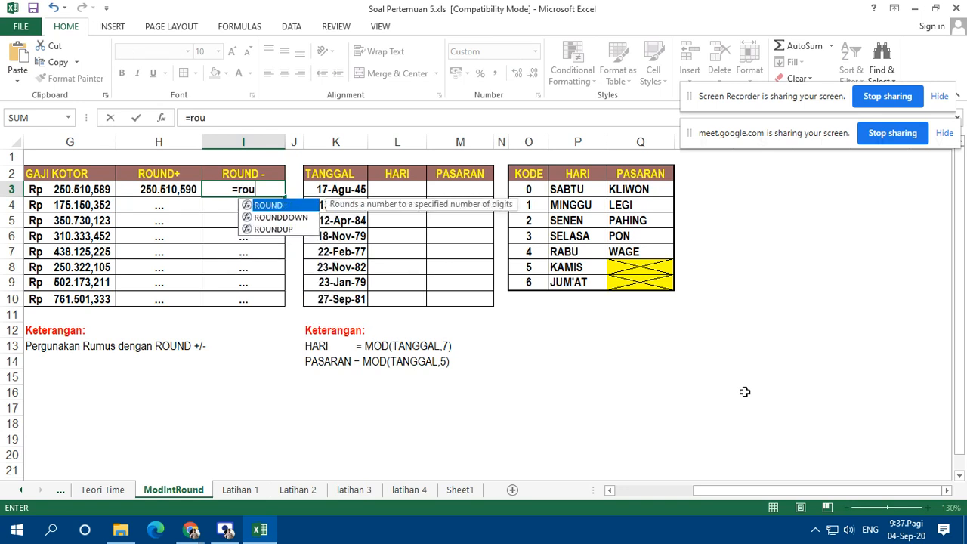
pyautogui.click(89, 190)
pyautogui.write(';')
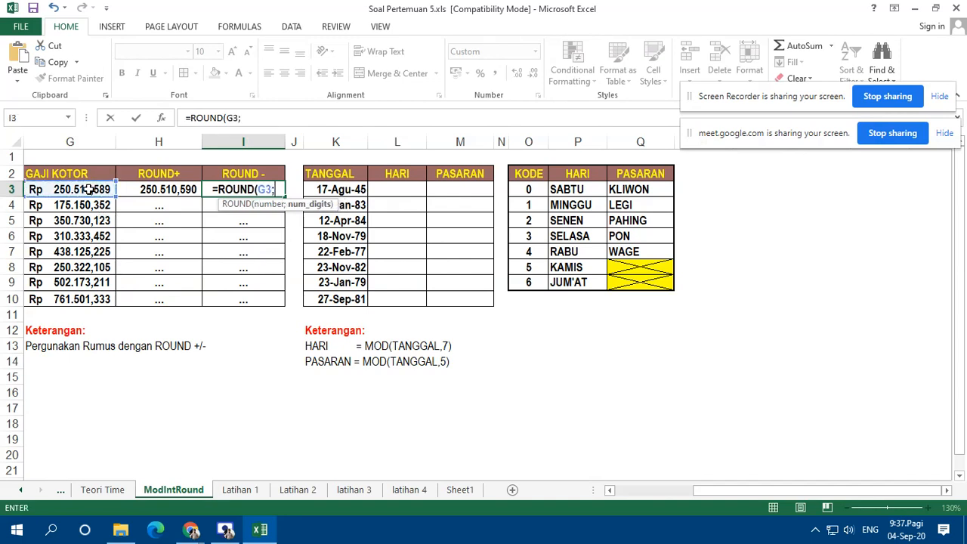
pyautogui.write('-2)')
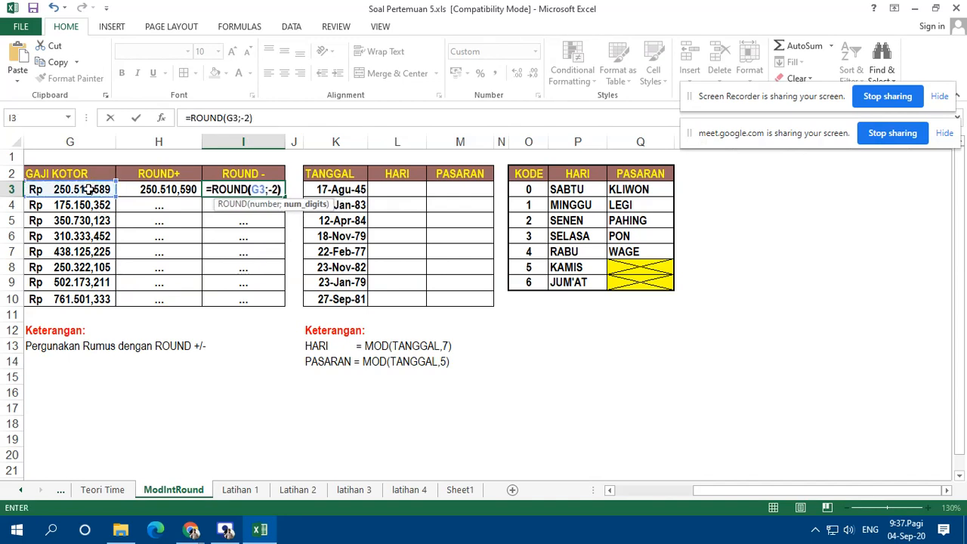
pyautogui.hotkey('ctrl', 'Return')
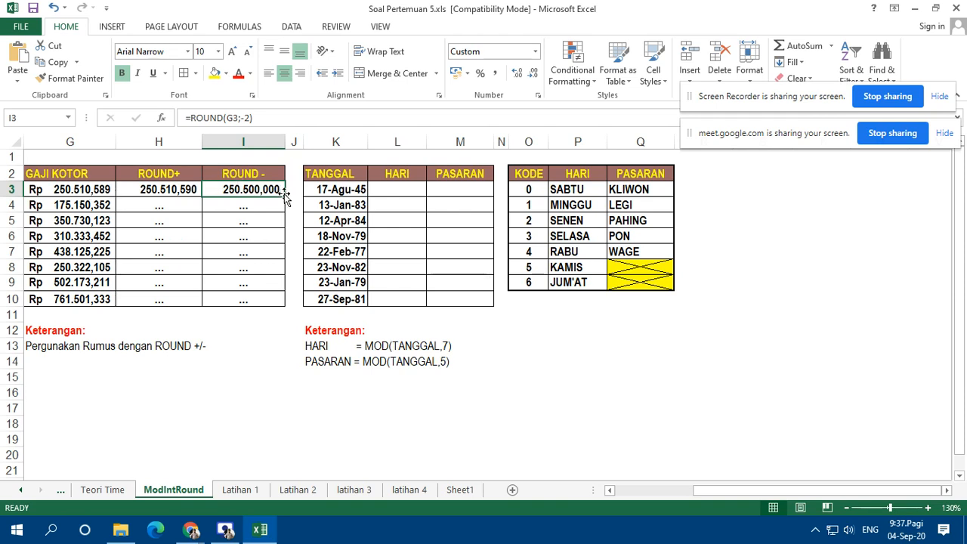
# - Fill the ROUND - formula from I3 down to I10 and the ROUND+ formula from H3 down to H10
pyautogui.moveTo(286, 197); pyautogui.dragTo(284, 286)
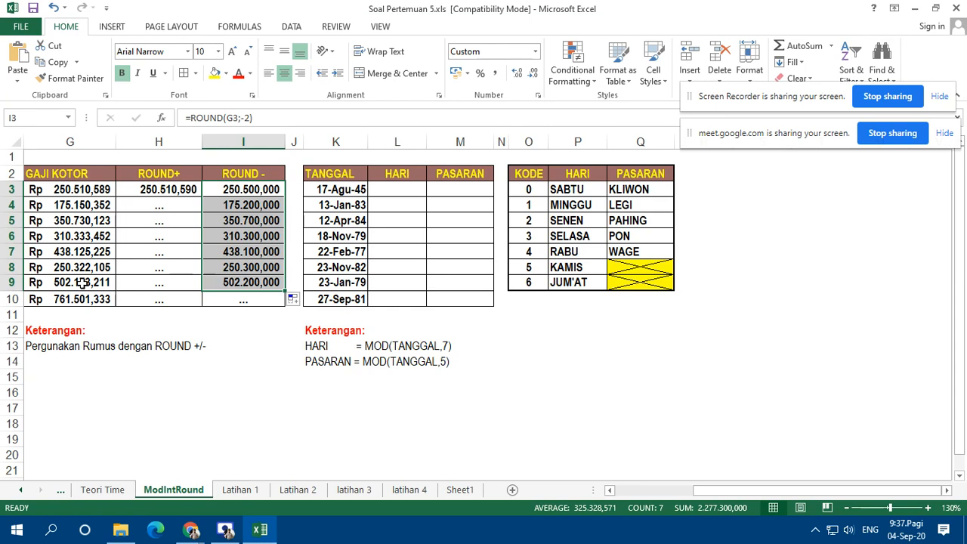
pyautogui.moveTo(285, 290); pyautogui.dragTo(285, 306)
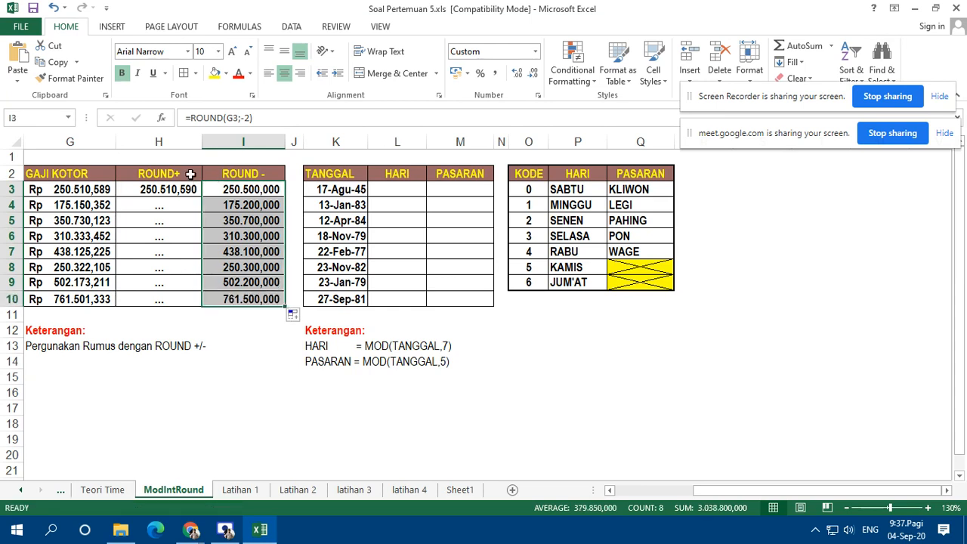
pyautogui.click(190, 189)
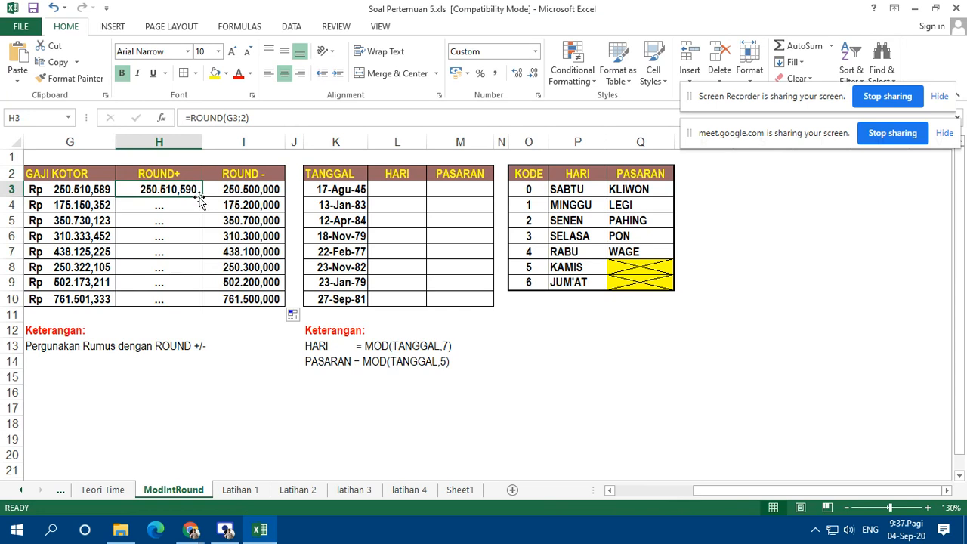
pyautogui.moveTo(202, 197); pyautogui.dragTo(195, 313)
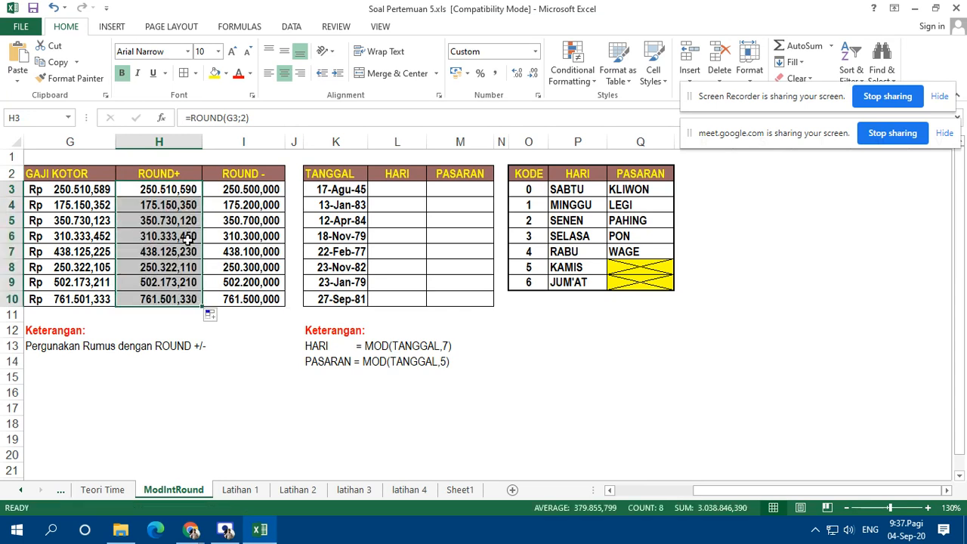
# - Examine the TANGGAL table, the KODE lookup table and the MOD hints for HARI and PASARAN below them
pyautogui.moveTo(333, 176); pyautogui.dragTo(673, 300)
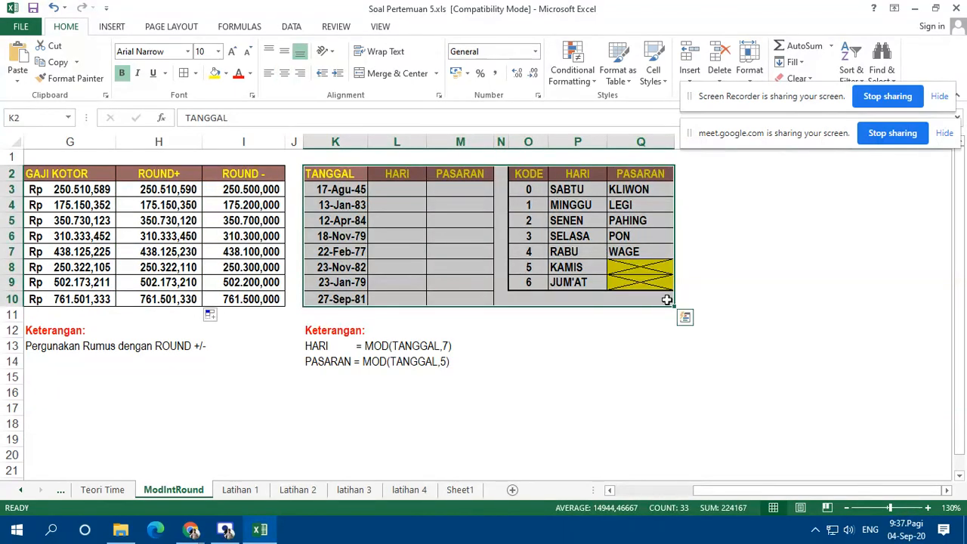
pyautogui.click(621, 397)
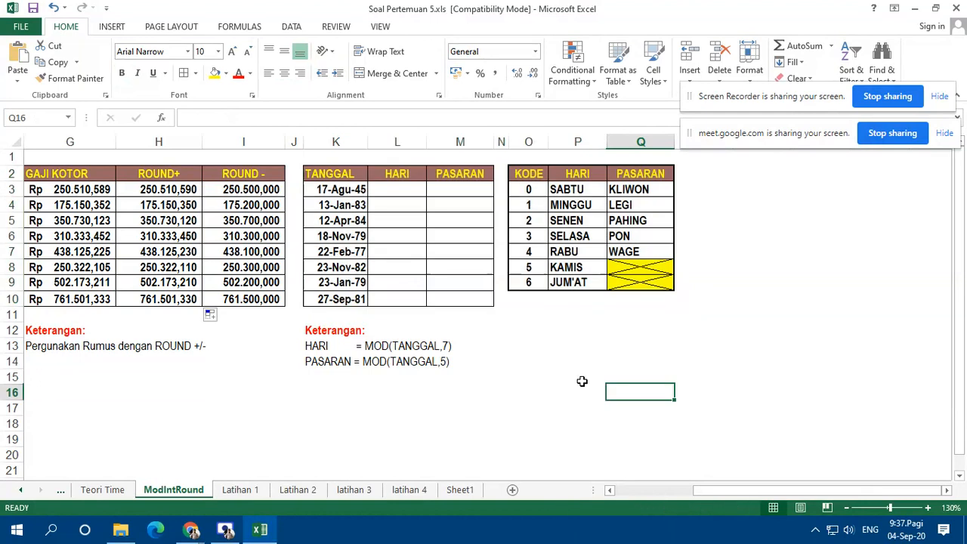
pyautogui.click(372, 345)
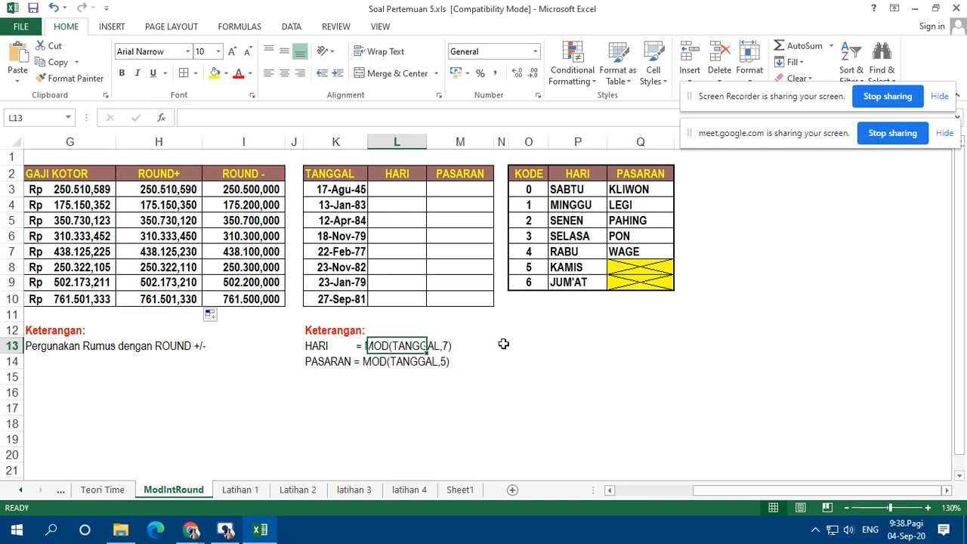
pyautogui.click(490, 366)
pyautogui.click(503, 361)
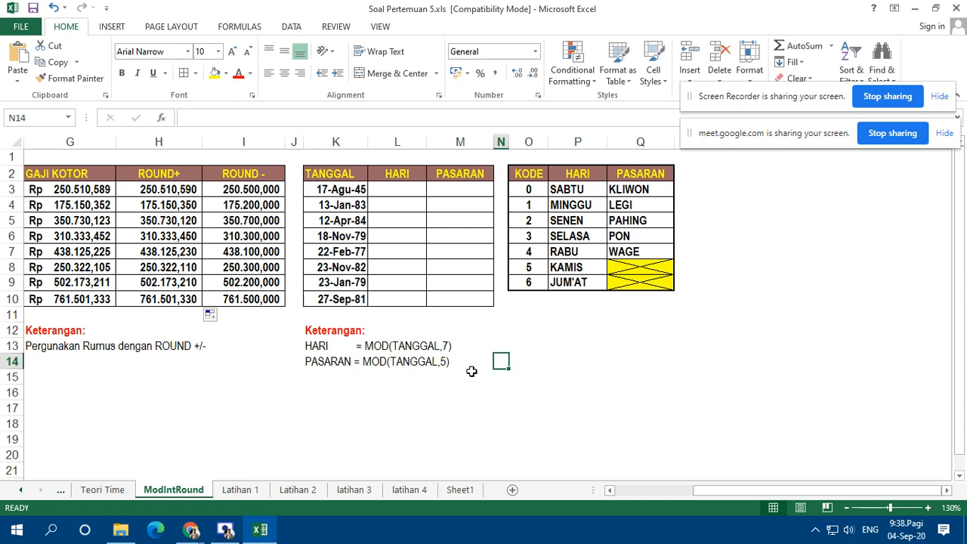
pyautogui.click(681, 365)
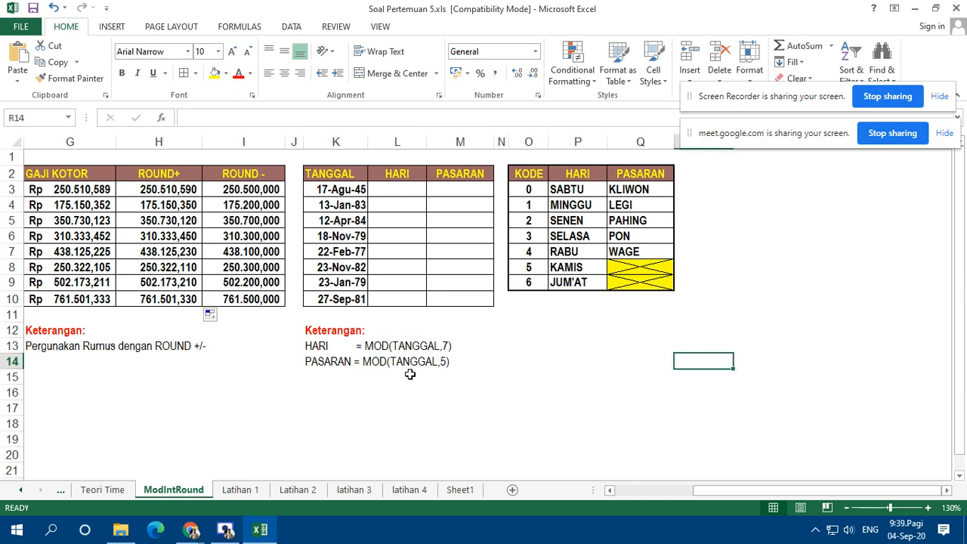
pyautogui.scroll(-3, 560, 358)
pyautogui.scroll(3, 557, 358)
# - Look through the exercise sheets from Latihan 1 to latihan 4
pyautogui.click(253, 491)
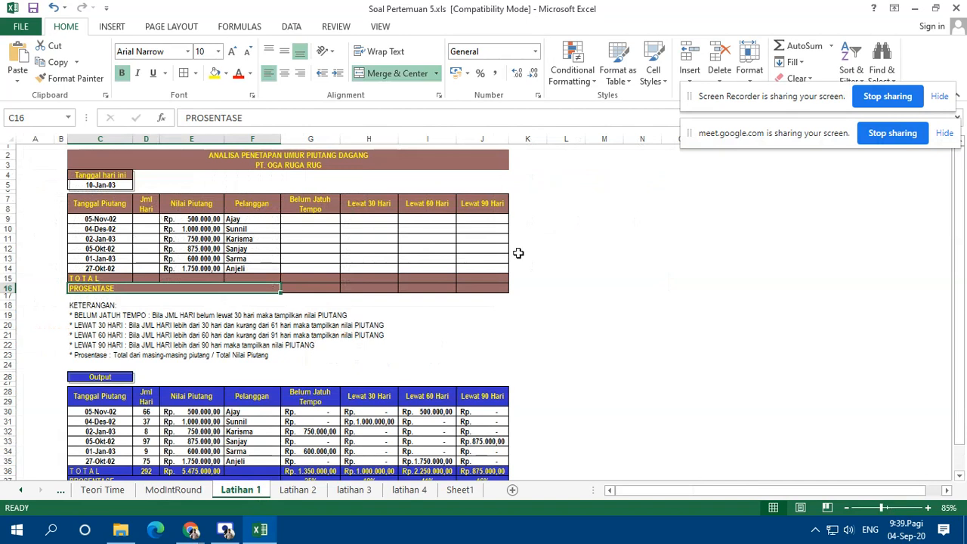
pyautogui.click(294, 491)
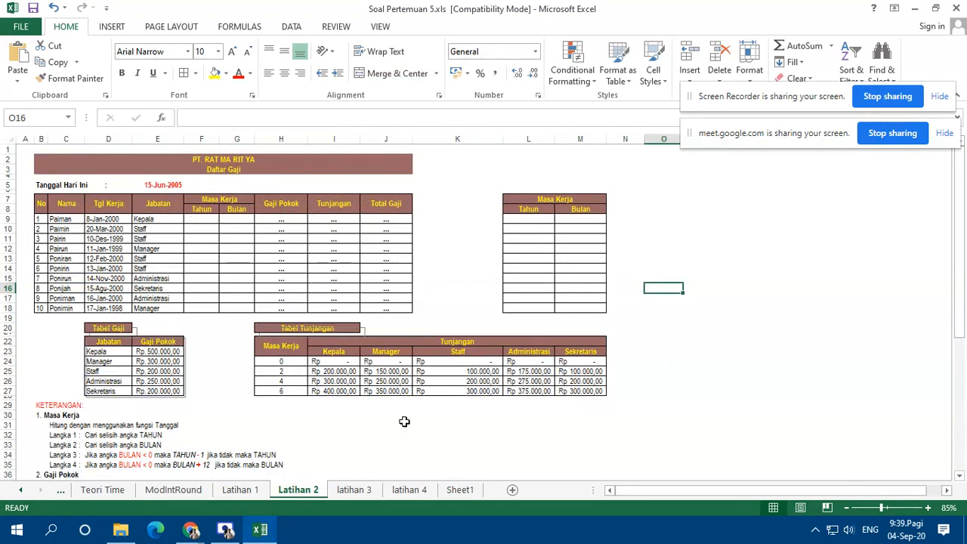
pyautogui.click(353, 489)
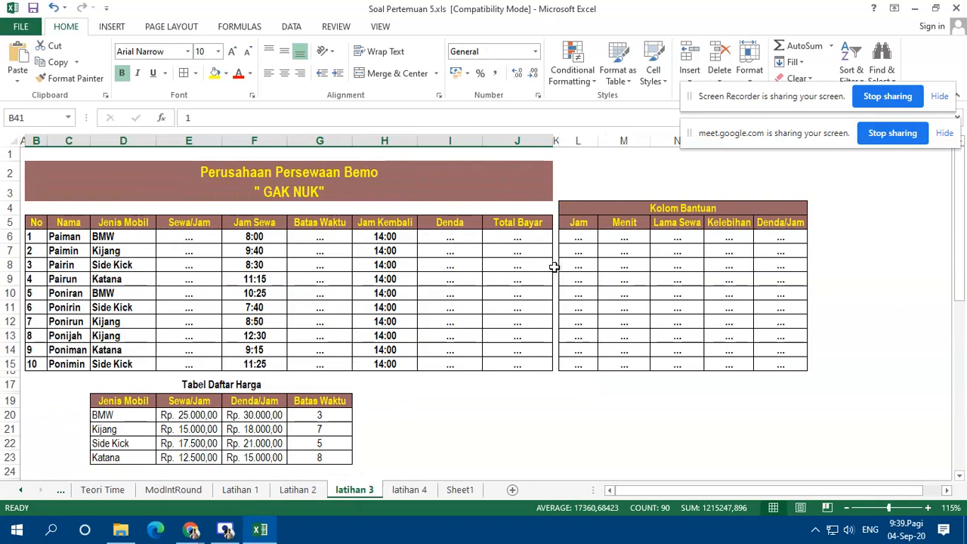
pyautogui.click(410, 491)
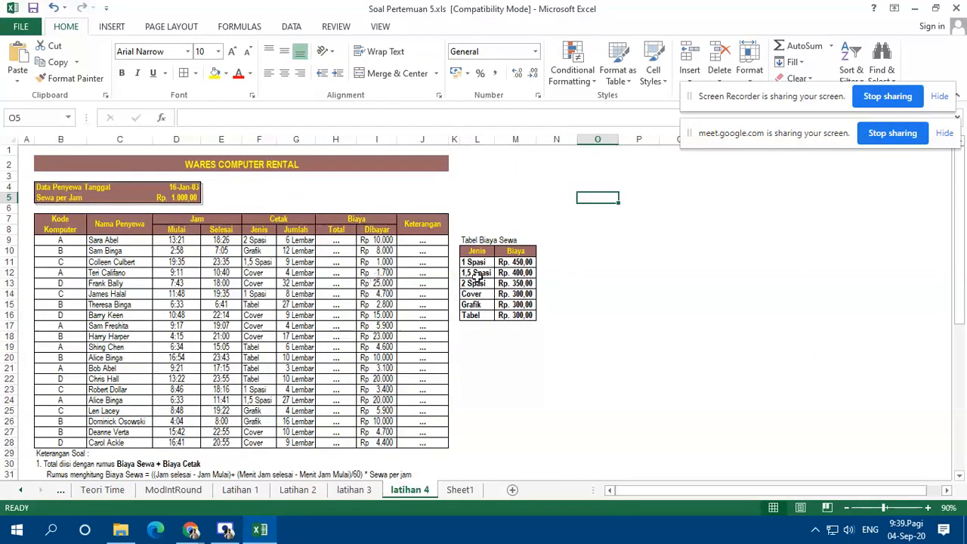
pyautogui.click(352, 491)
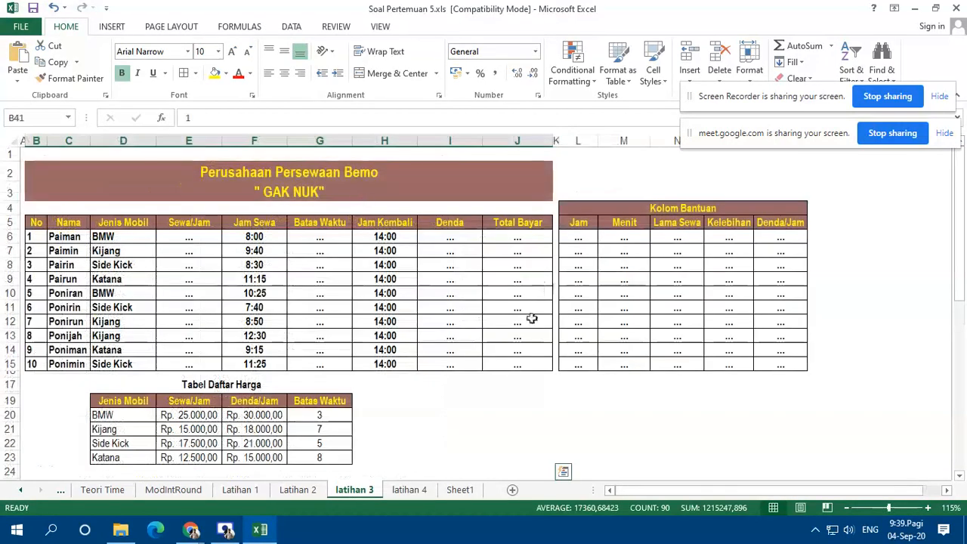
# - Open the Latihan 2 sheet at 100% zoom and read its KETERANGAN instructions below the salary tables
pyautogui.click(304, 491)
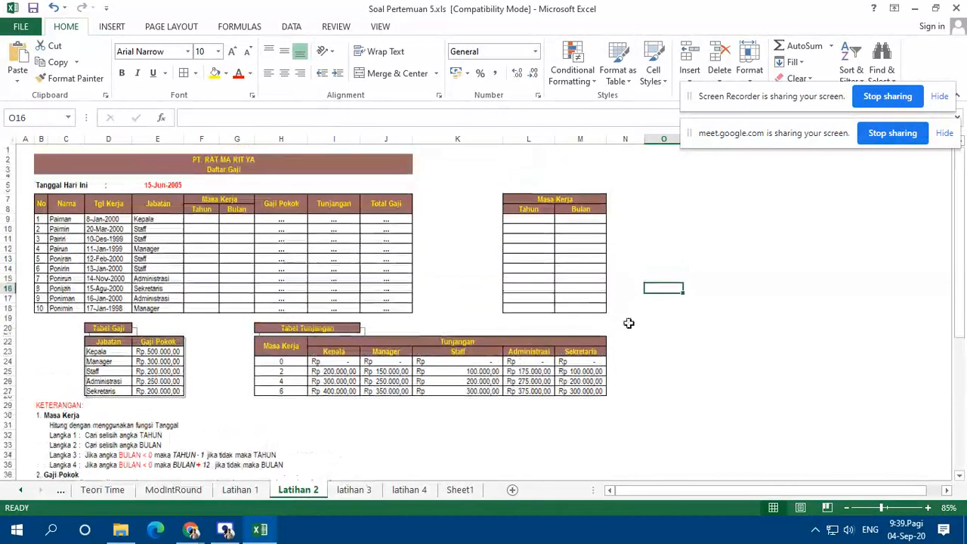
pyautogui.scroll(1, 628, 322)
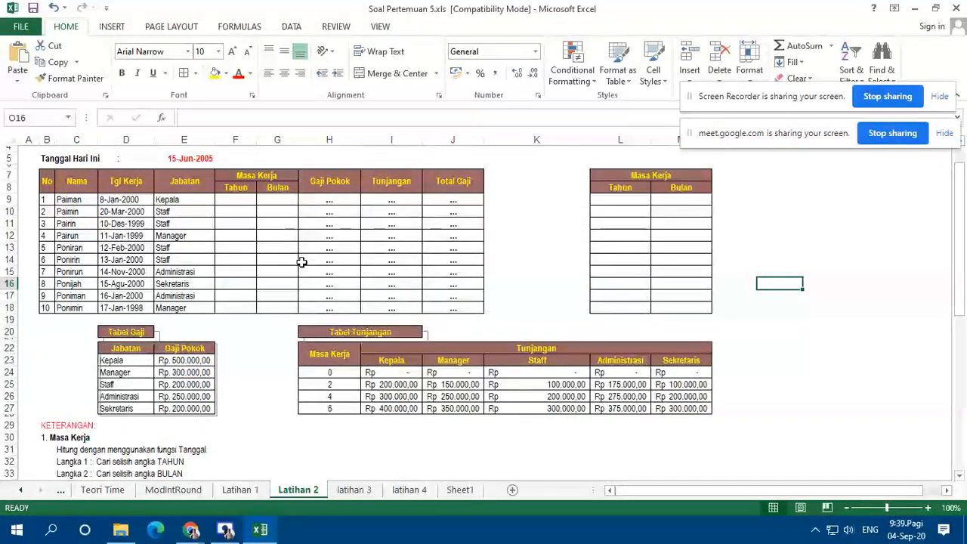
pyautogui.scroll(-2, 257, 280)
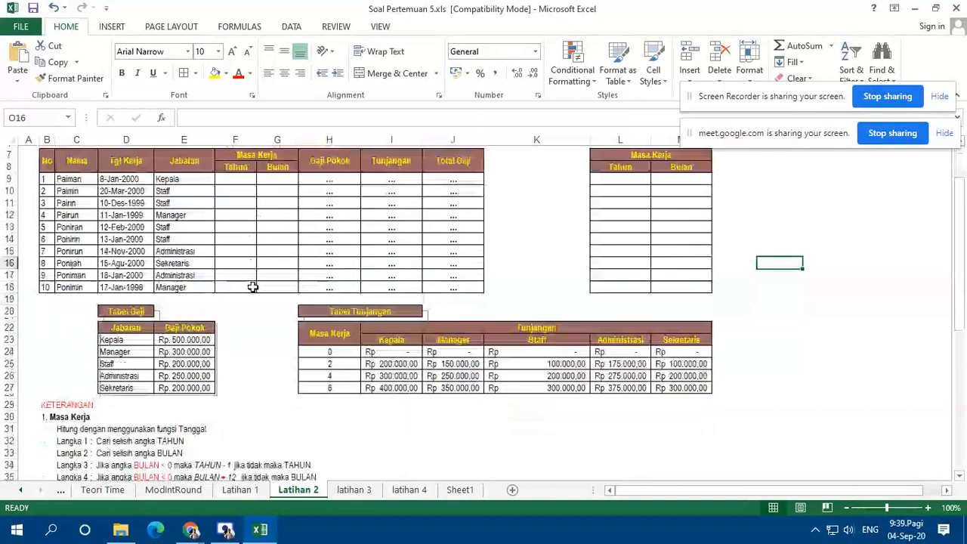
pyautogui.scroll(-1, 260, 303)
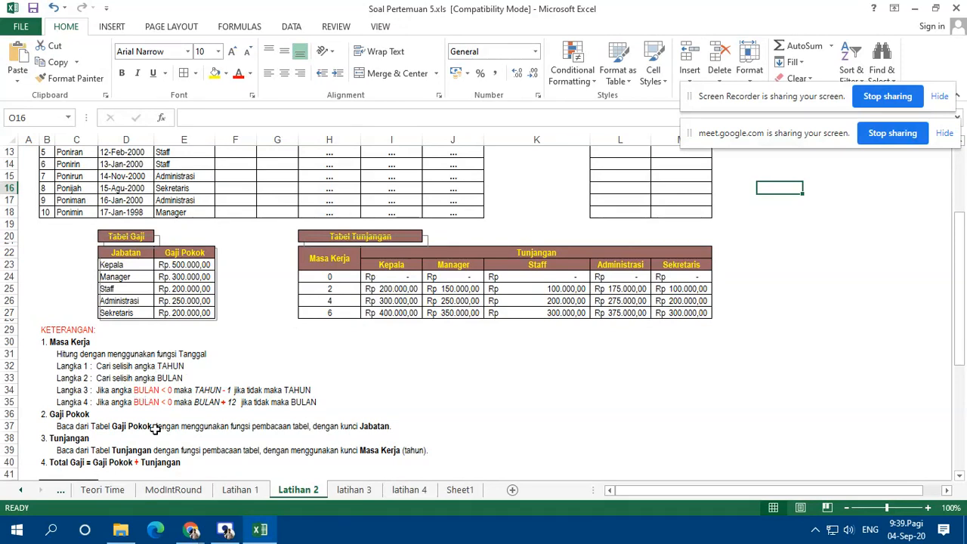
pyautogui.scroll(4, 423, 408)
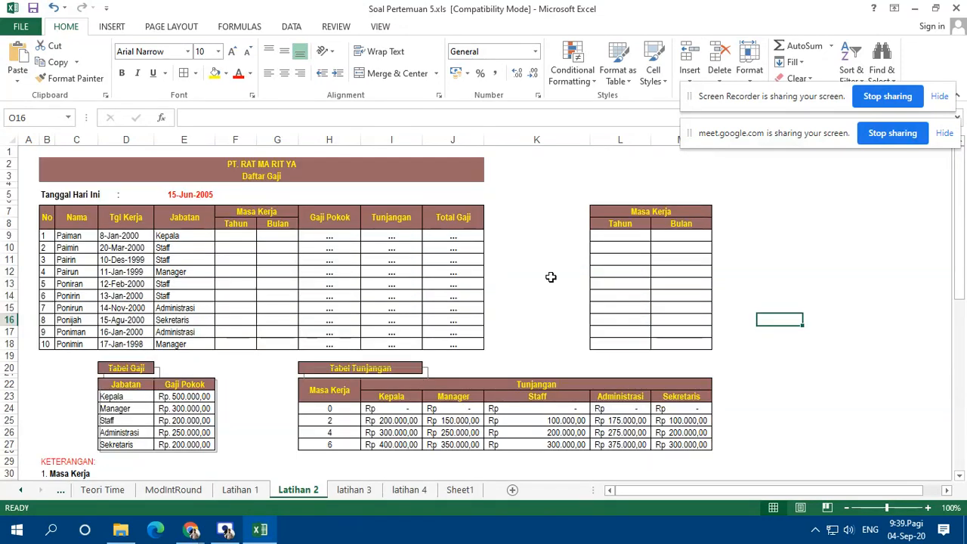
# - Calculate the year difference in L9 of the helper Masa Kerja table with =YEAR($E$5)-YEAR(D9) and fill it down to L18
pyautogui.click(624, 234)
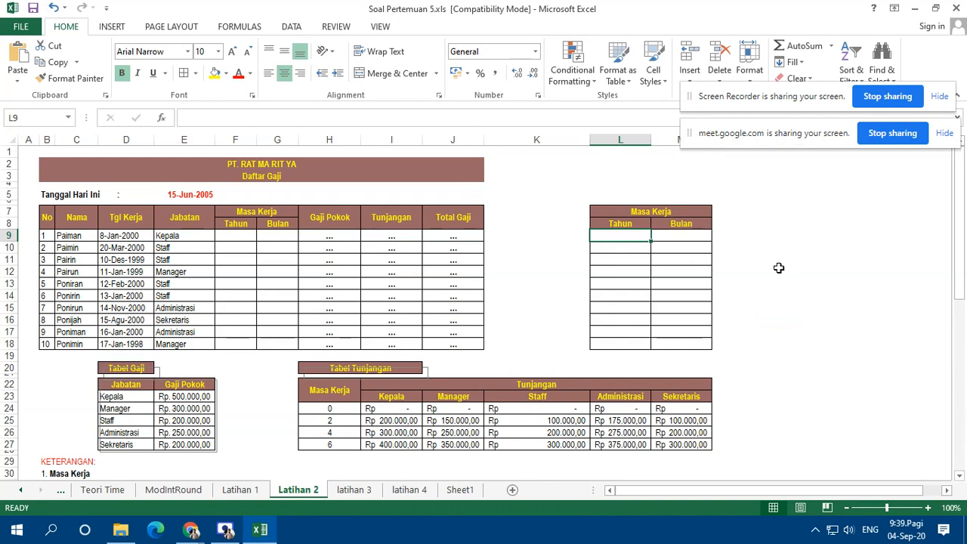
pyautogui.write('=yea')
pyautogui.press('Tab')
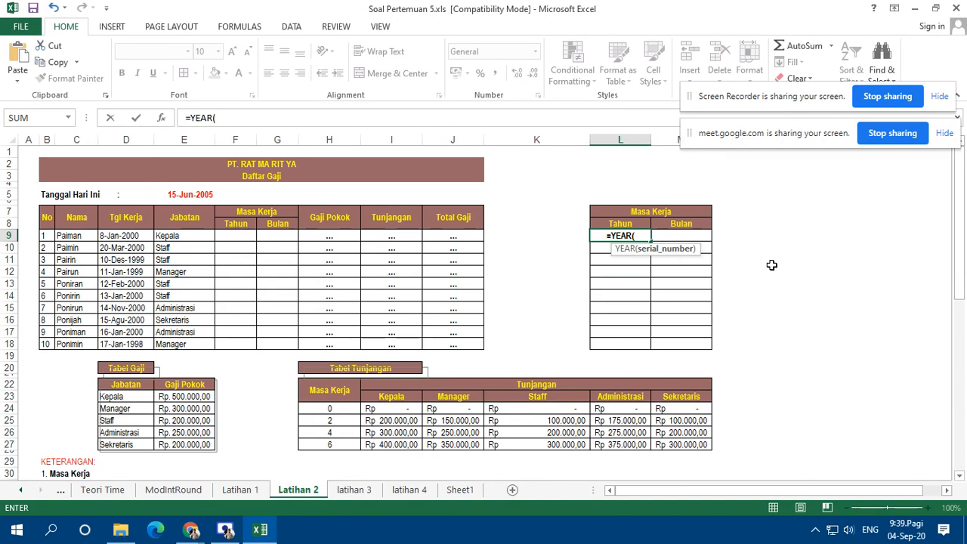
pyautogui.click(199, 195)
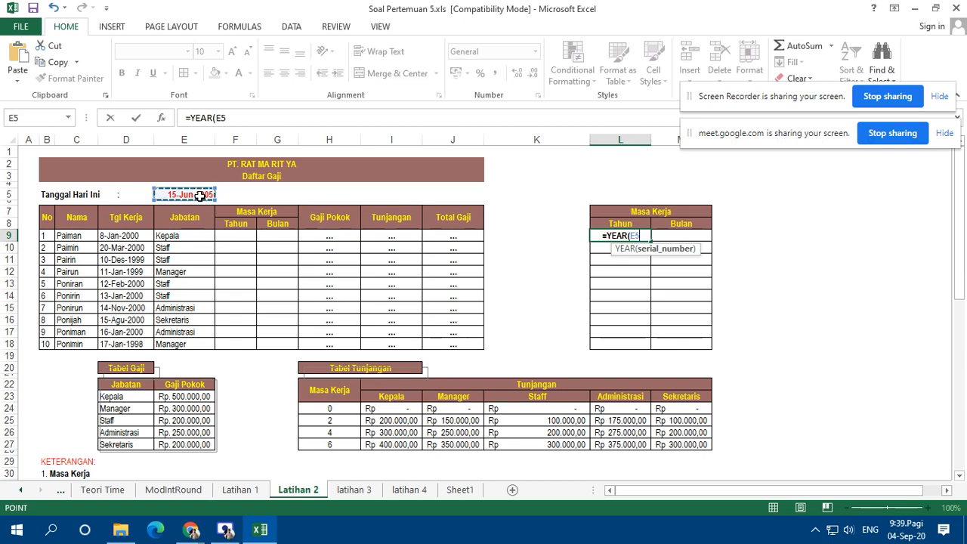
pyautogui.press('F4')
pyautogui.write(')-ye')
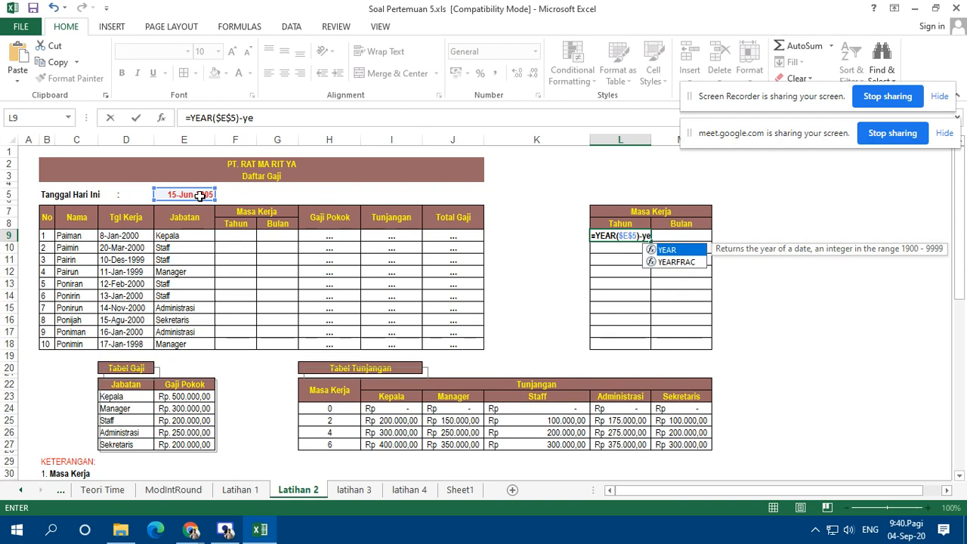
pyautogui.press('Tab')
pyautogui.click(145, 237)
pyautogui.hotkey('ctrl', 'Return')
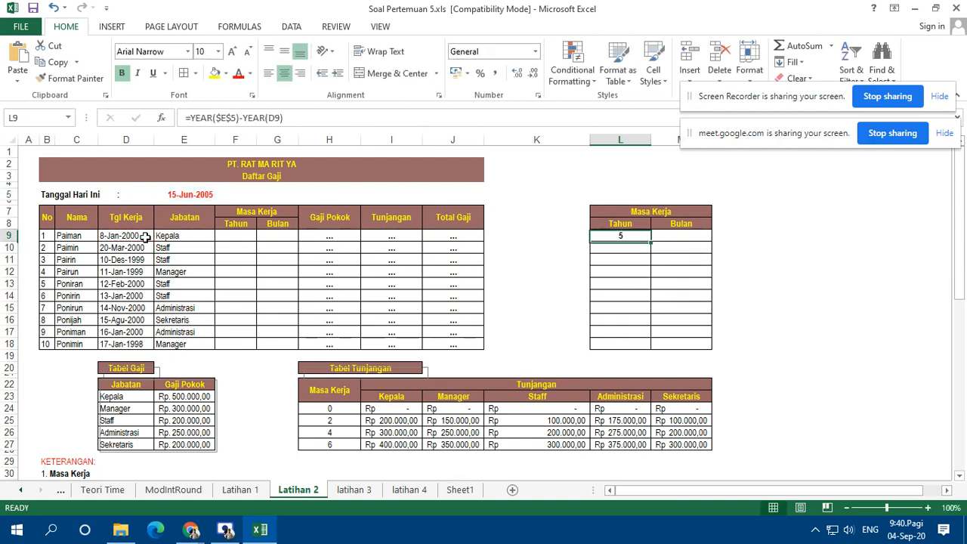
pyautogui.moveTo(651, 241); pyautogui.dragTo(655, 346)
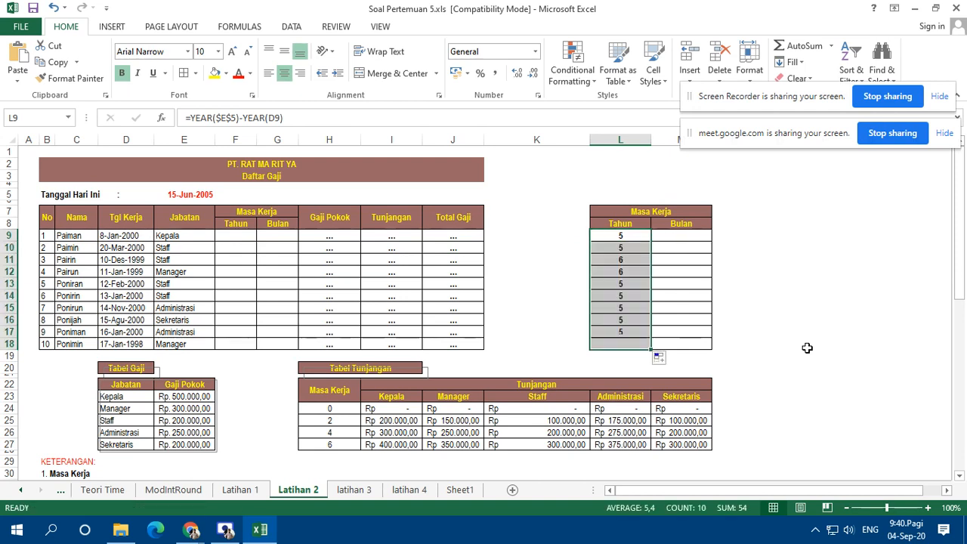
# - Calculate the month difference in M9 of the helper Masa Kerja table with =MONTH($E$5)-MONTH(D9) and fill it down to M18
pyautogui.click(689, 236)
pyautogui.write('=mop')
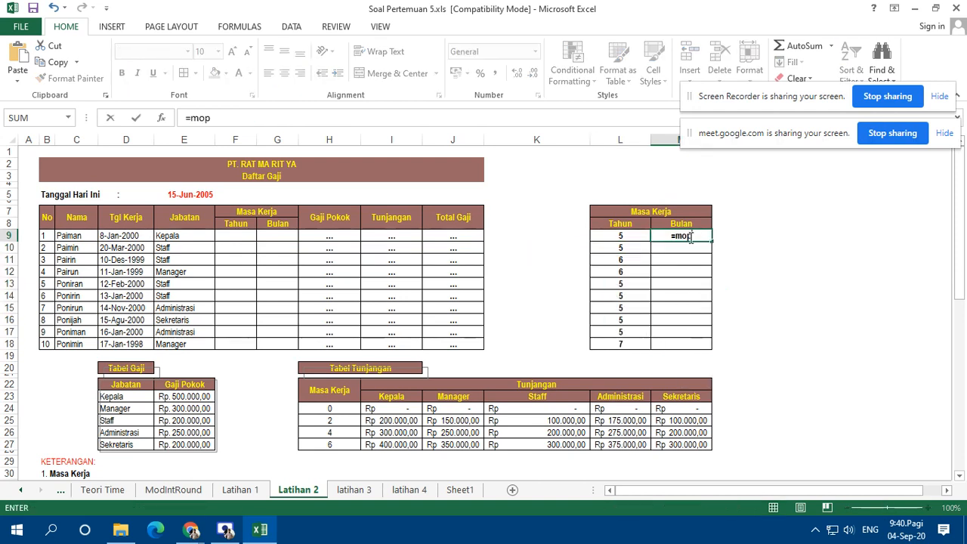
pyautogui.press('Down')
pyautogui.press('Down')
pyautogui.press('Down')
pyautogui.press('Tab')
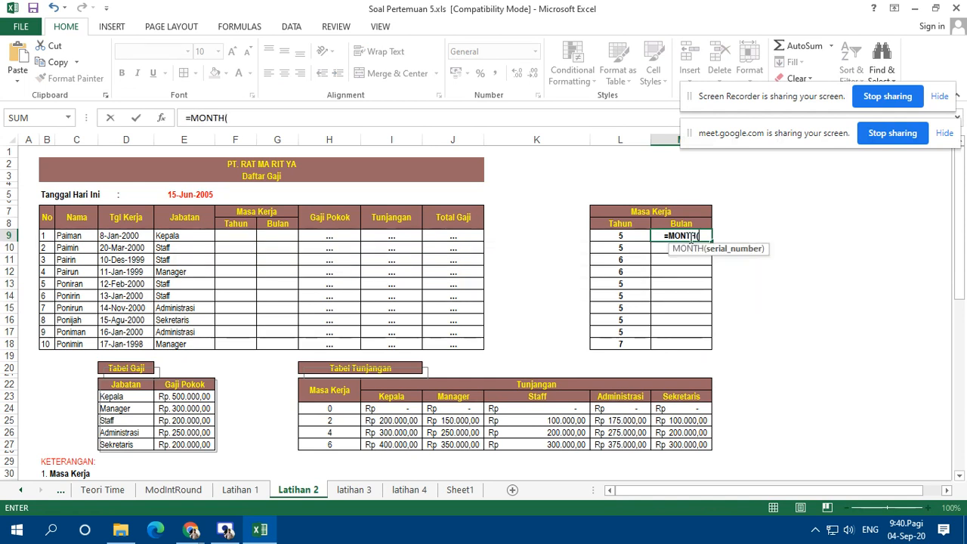
pyautogui.click(191, 195)
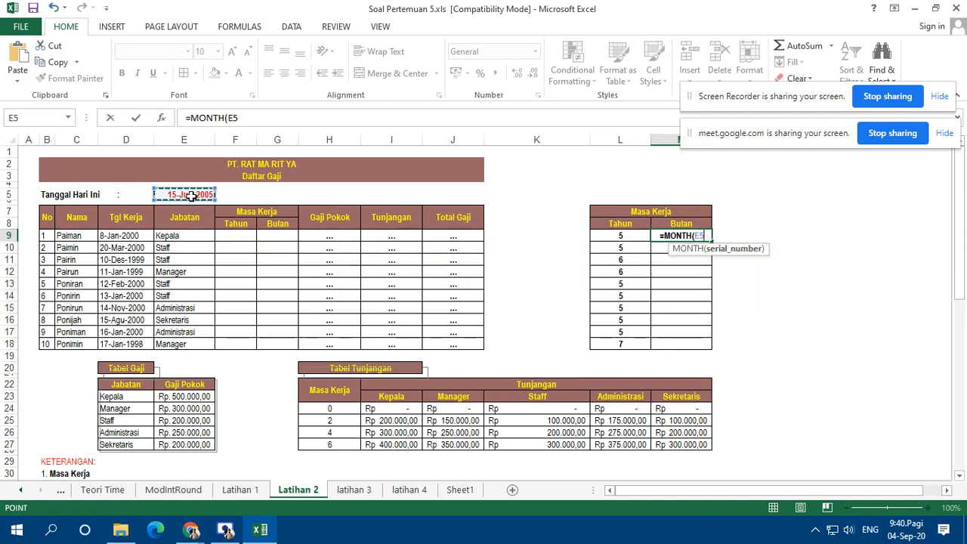
pyautogui.press('F4')
pyautogui.write(')')
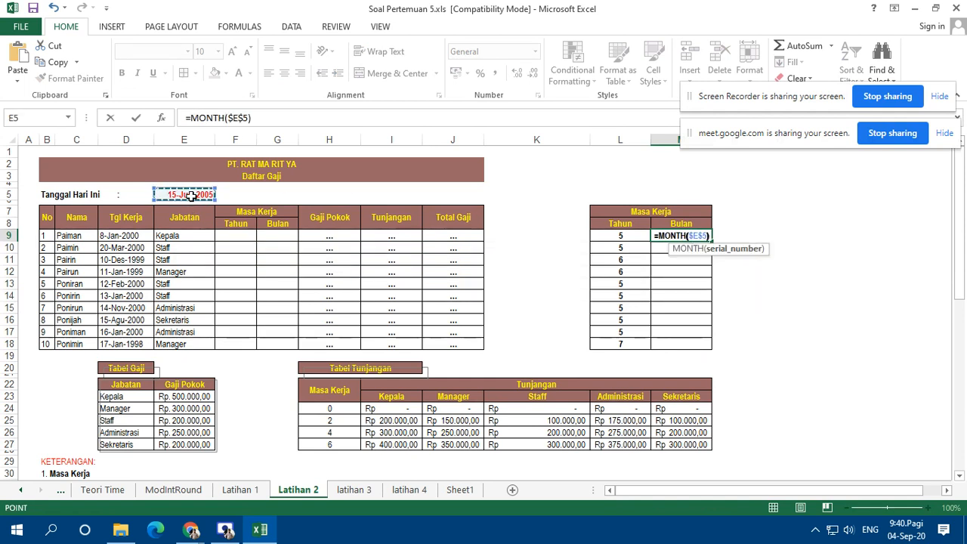
pyautogui.write('-mo')
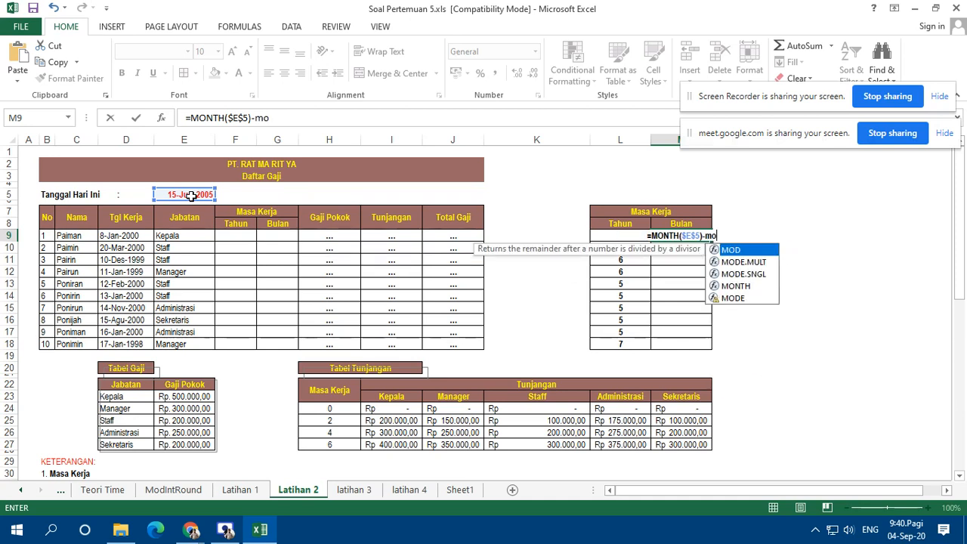
pyautogui.press('Down')
pyautogui.press('Down')
pyautogui.press('Down')
pyautogui.press('Tab')
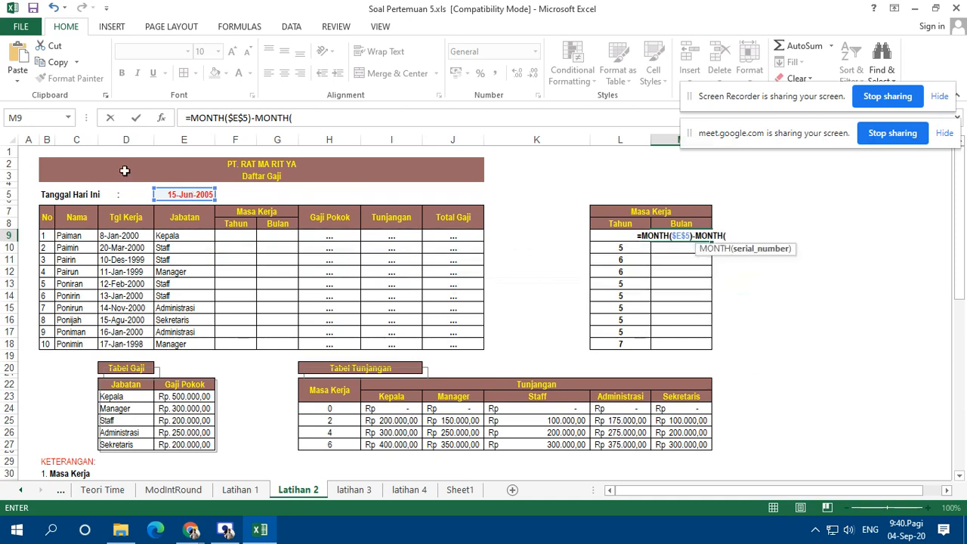
pyautogui.click(121, 236)
pyautogui.write(')')
pyautogui.press('Return')
pyautogui.press('Up')
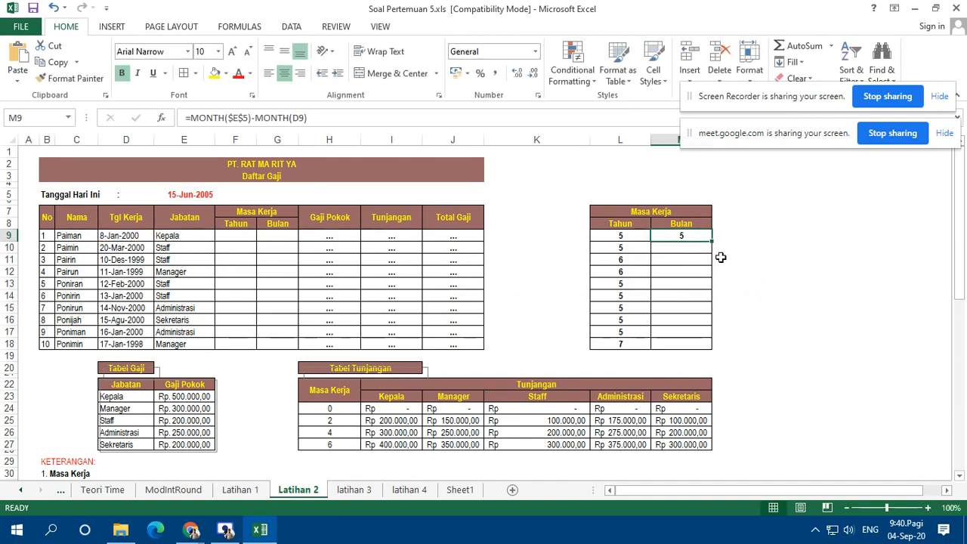
pyautogui.moveTo(714, 241); pyautogui.dragTo(713, 349)
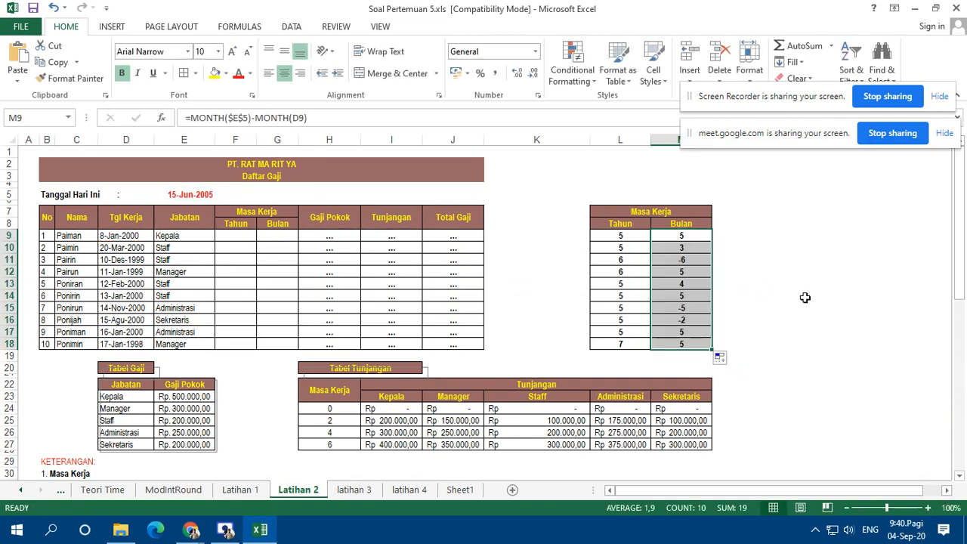
pyautogui.click(805, 297)
# - Calculate the Masa Kerja Tahun in F9 with =IF(M9<0;L9-1;L9) and fill it down to F18
pyautogui.click(242, 236)
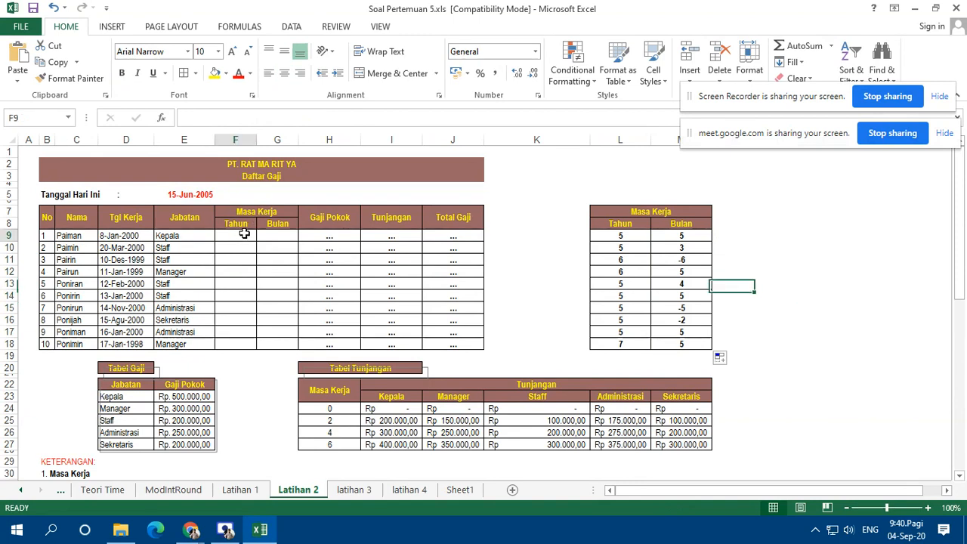
pyautogui.write('=if(')
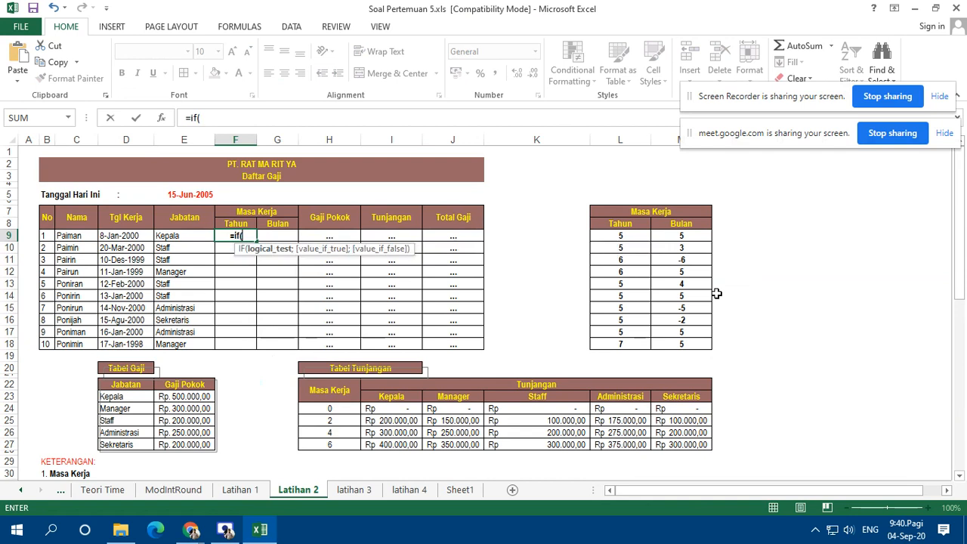
pyautogui.click(694, 235)
pyautogui.write('<0;')
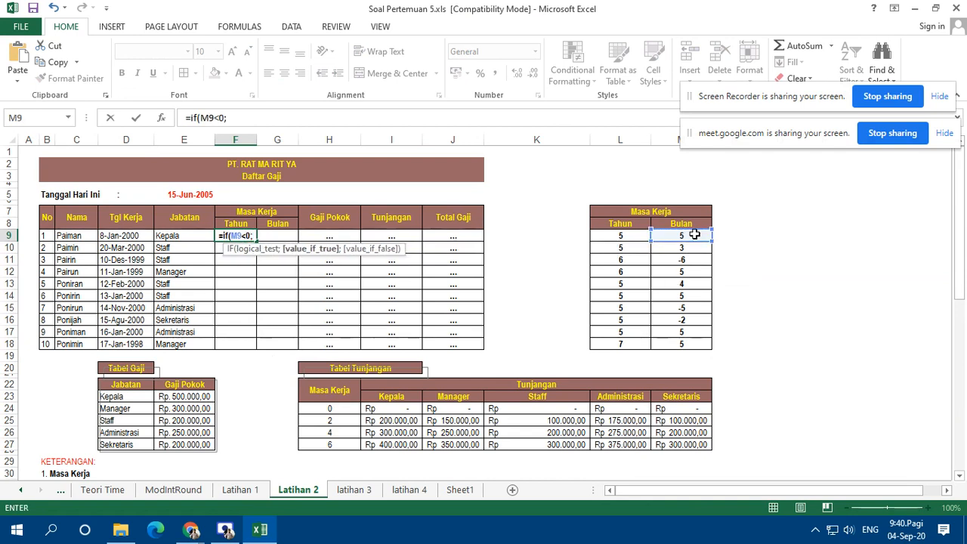
pyautogui.click(625, 236)
pyautogui.write('-1;')
pyautogui.click(624, 237)
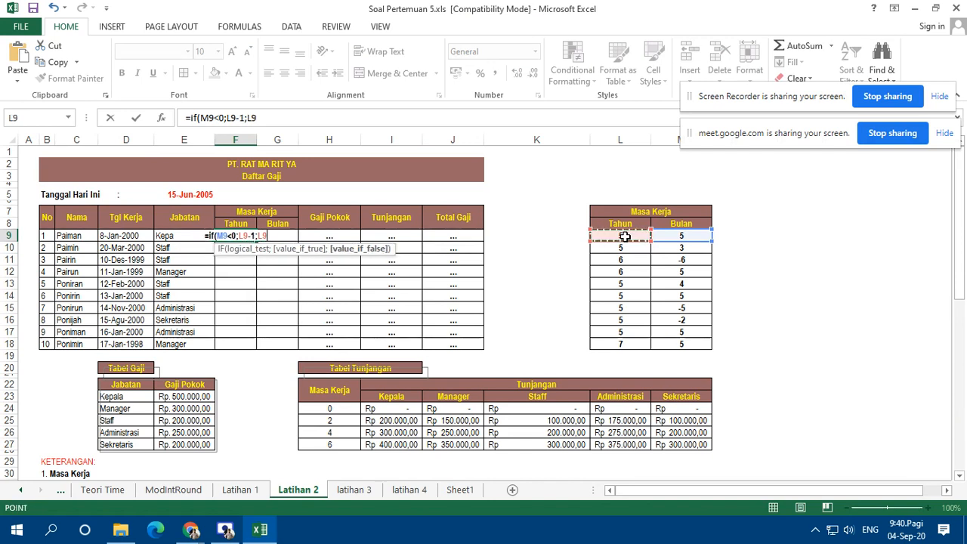
pyautogui.write(')')
pyautogui.press('Return')
pyautogui.press('Up')
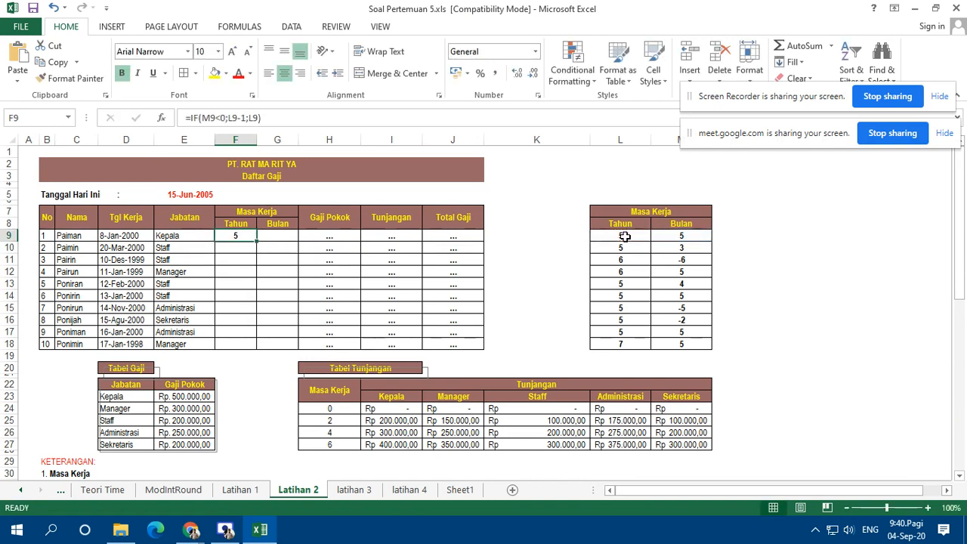
pyautogui.moveTo(249, 289); pyautogui.dragTo(257, 349)
# - Calculate the Masa Kerja Bulan in G9 with =IF(M9<0;M9+12;M9) and fill it down to G18
pyautogui.click(291, 236)
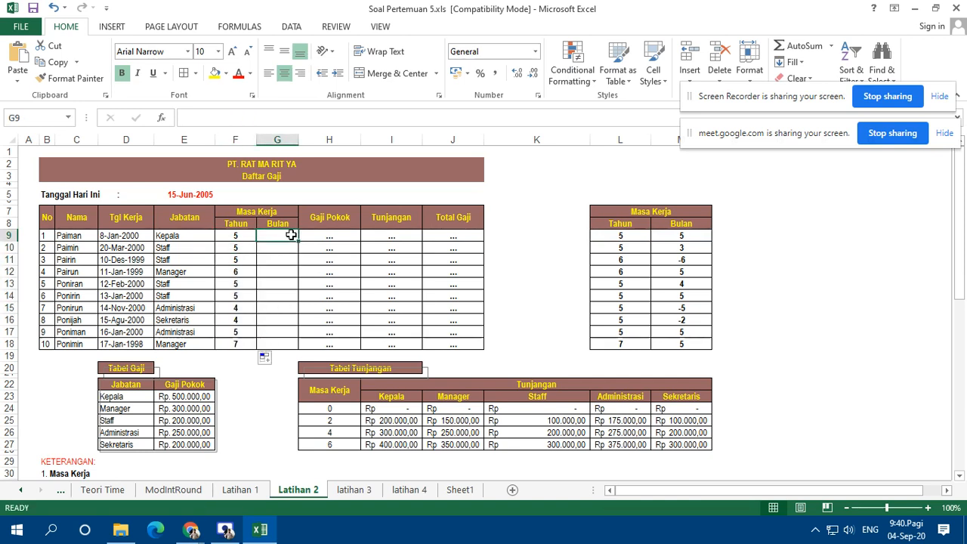
pyautogui.write('=if(')
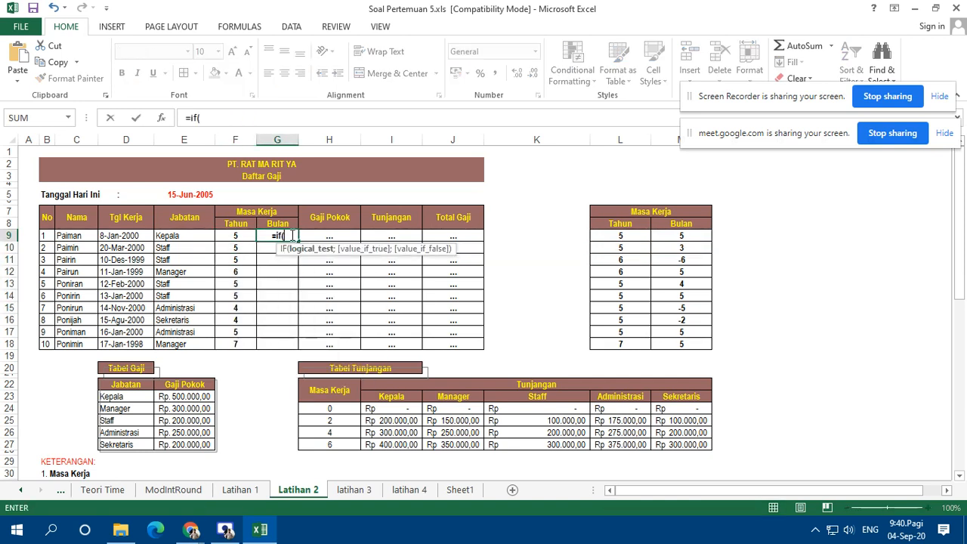
pyautogui.click(674, 232)
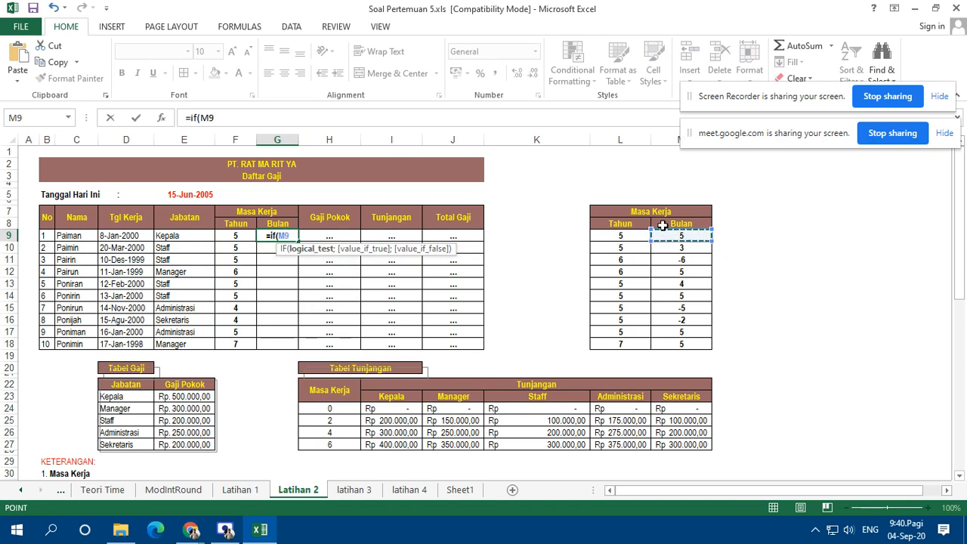
pyautogui.write('<0;')
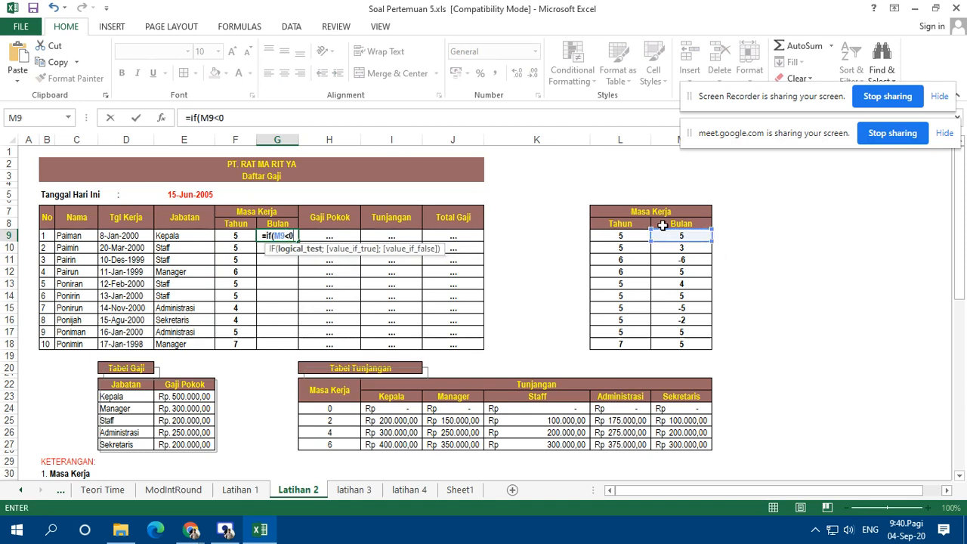
pyautogui.click(672, 234)
pyautogui.write('+12;')
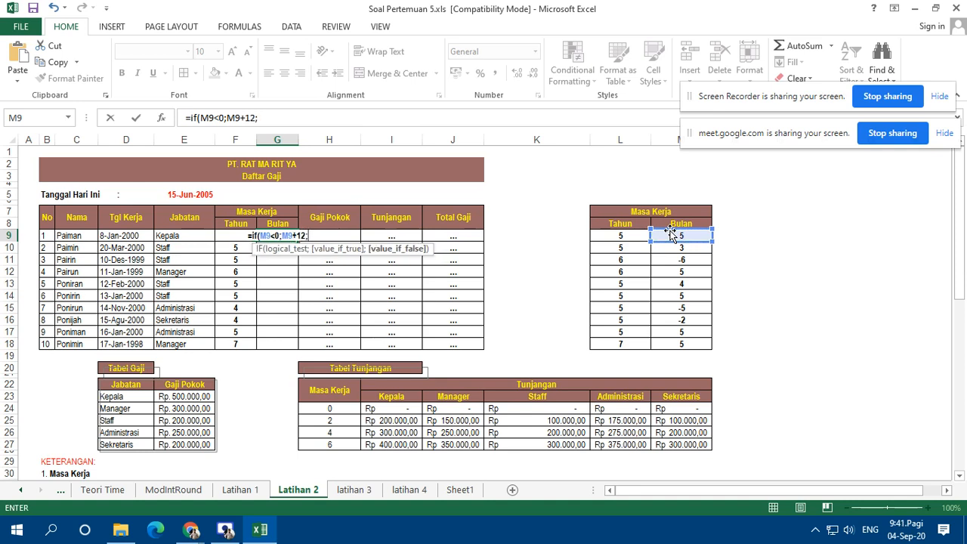
pyautogui.click(674, 236)
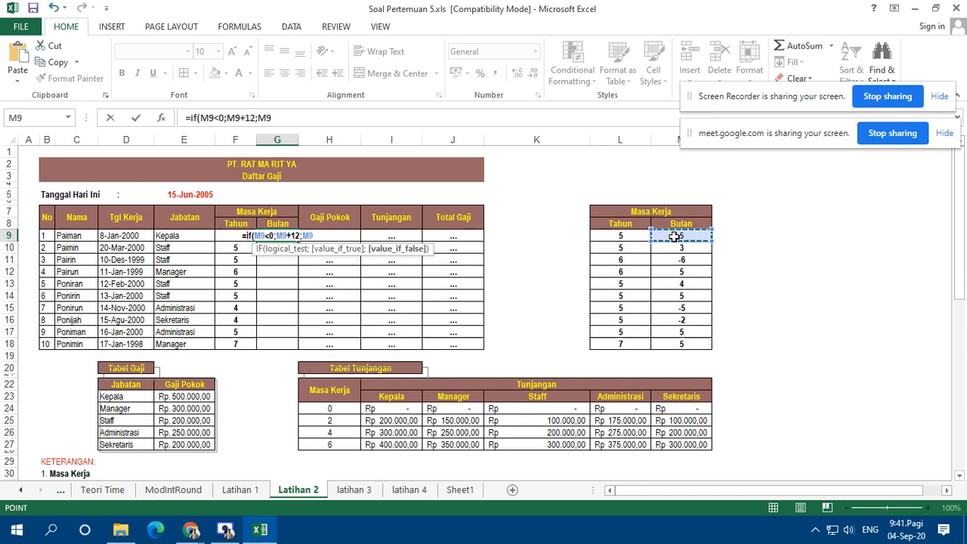
pyautogui.hotkey('ctrl', 'Return')
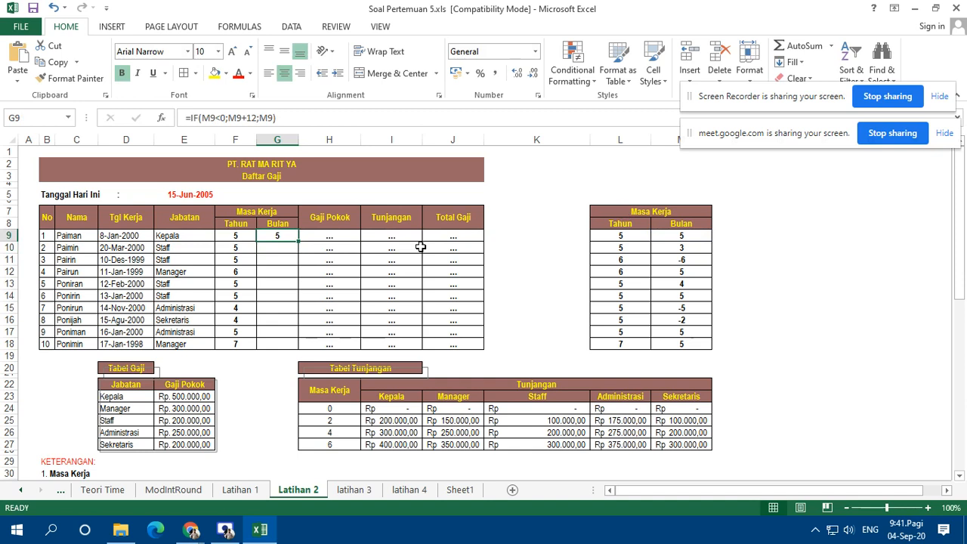
pyautogui.moveTo(298, 241); pyautogui.dragTo(294, 350)
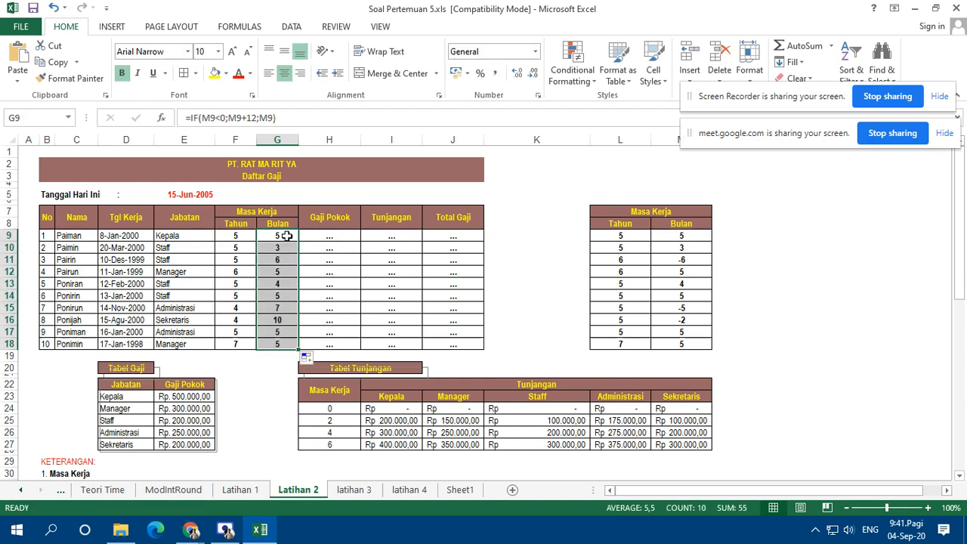
pyautogui.click(628, 321)
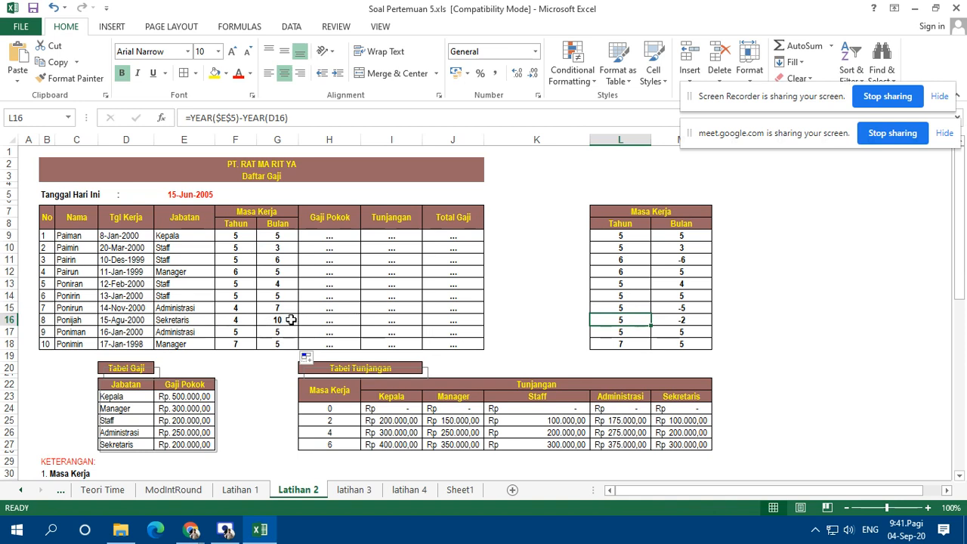
# - Look up the Gaji Pokok in H9 from Tabel Gaji with =VLOOKUP(E9;$D$22:$E$27;2;FALSE)
pyautogui.scroll(-1, 291, 320)
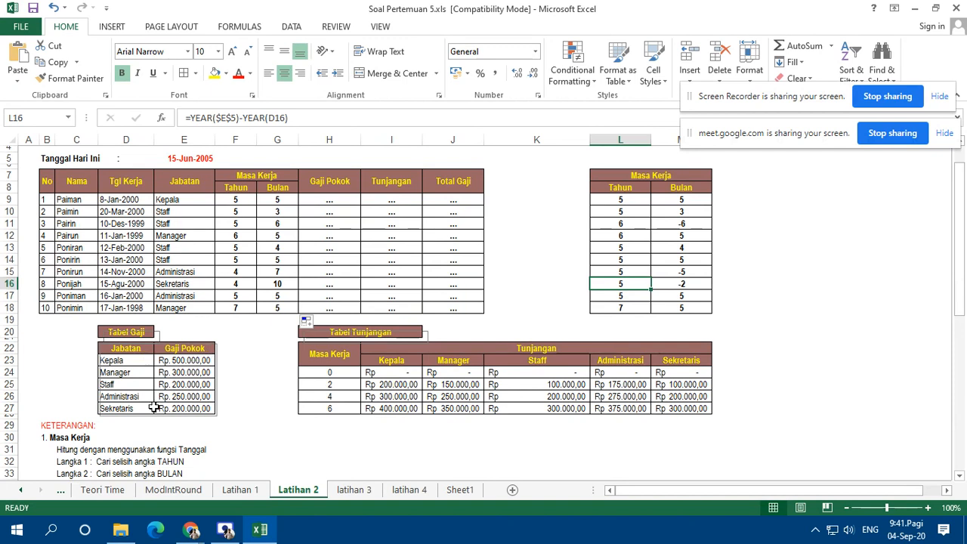
pyautogui.click(350, 201)
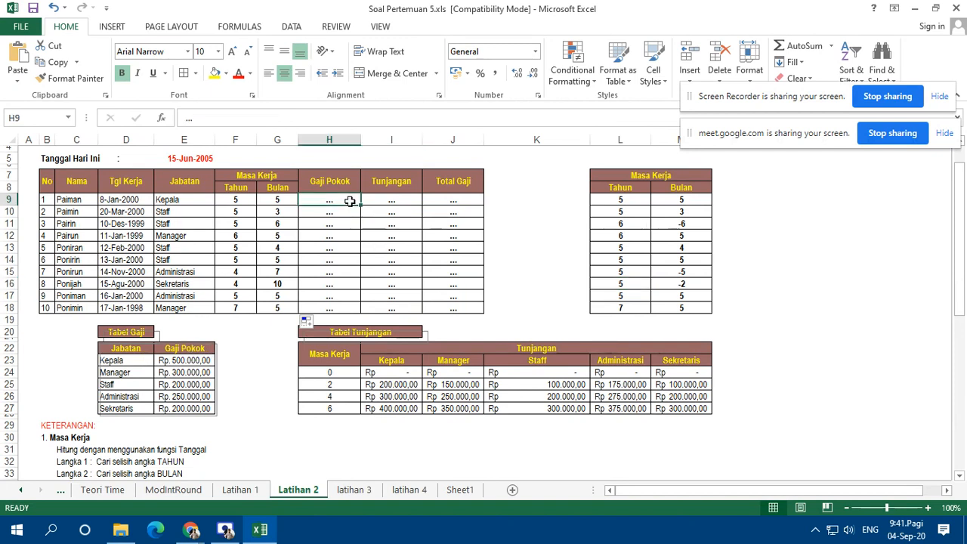
pyautogui.write('=vlo')
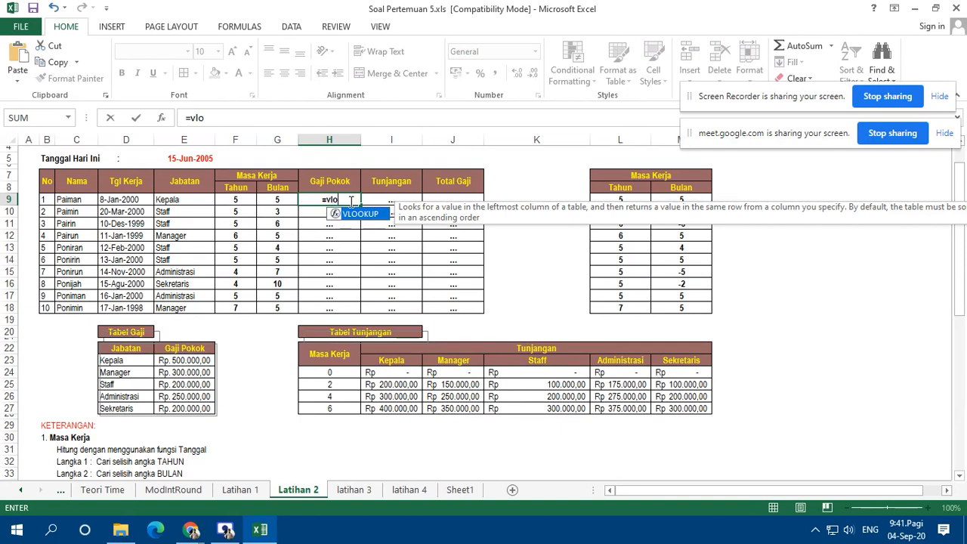
pyautogui.press('Tab')
pyautogui.click(187, 199)
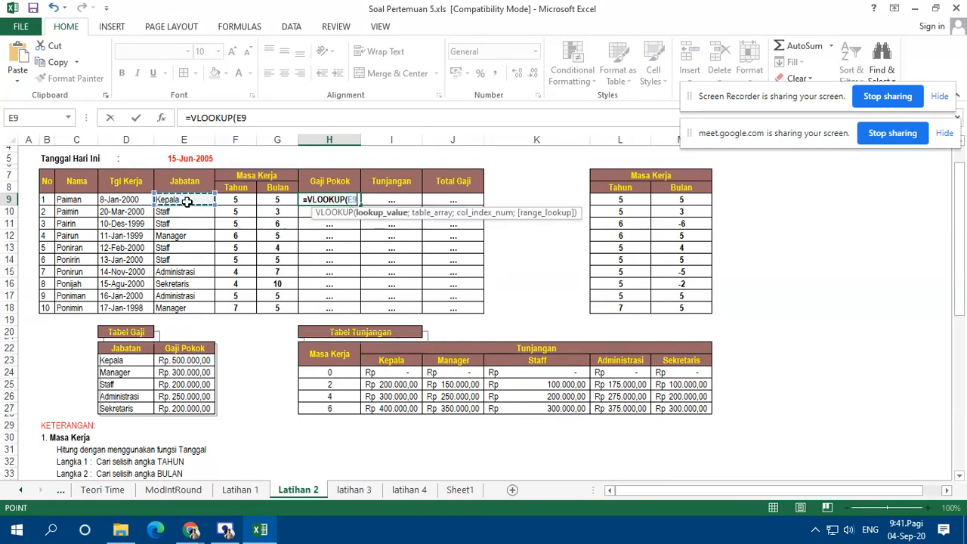
pyautogui.write(';')
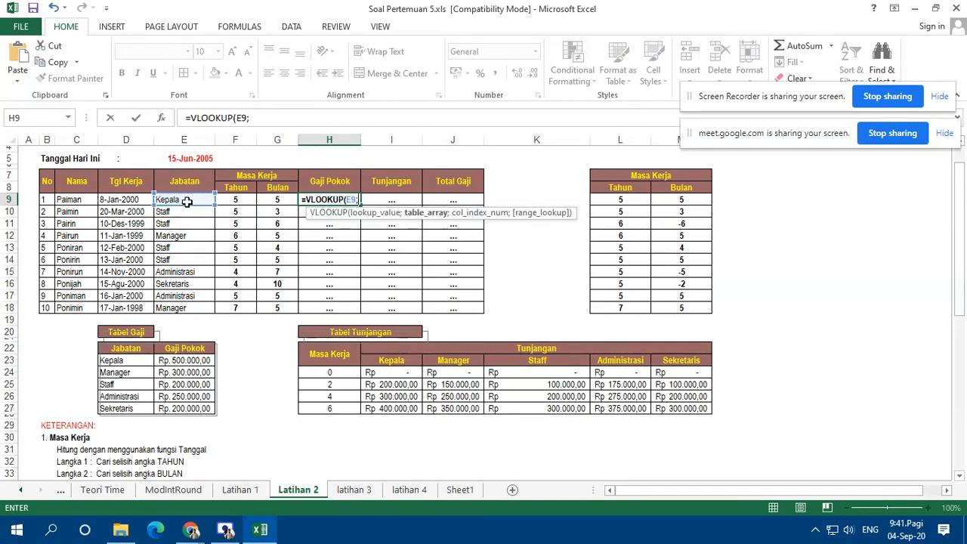
pyautogui.moveTo(129, 350); pyautogui.dragTo(191, 406)
pyautogui.press('F4')
pyautogui.write(';2;')
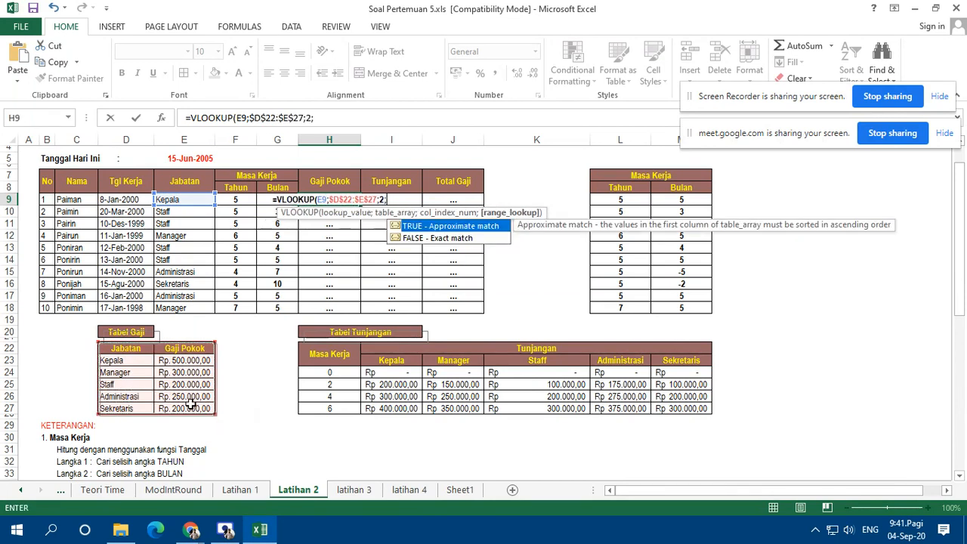
pyautogui.press('Down')
pyautogui.press('Tab')
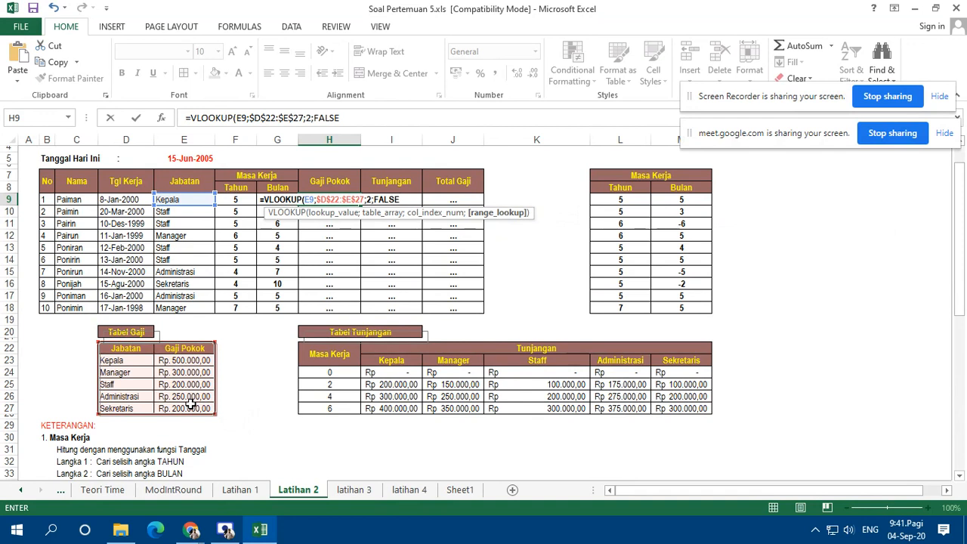
pyautogui.hotkey('ctrl', 'Return')
# - Copy the Gaji Pokok formula from H9 down through H18
pyautogui.hotkey('ctrl', 'c')
pyautogui.hotkey('shift', 'Down')
pyautogui.hotkey('shift', 'Down')
pyautogui.hotkey('shift', 'Down')
pyautogui.hotkey('shift', 'Down')
pyautogui.hotkey('shift', 'Down')
pyautogui.hotkey('shift', 'Down')
pyautogui.hotkey('shift', 'Down')
pyautogui.hotkey('shift', 'Down')
pyautogui.hotkey('shift', 'Down')
pyautogui.press('Return')
# - Start a VLOOKUP formula in Tunjangan cell I9 with lookup value F9 and the absolute table range $H$24:$M$27
pyautogui.press('Right')
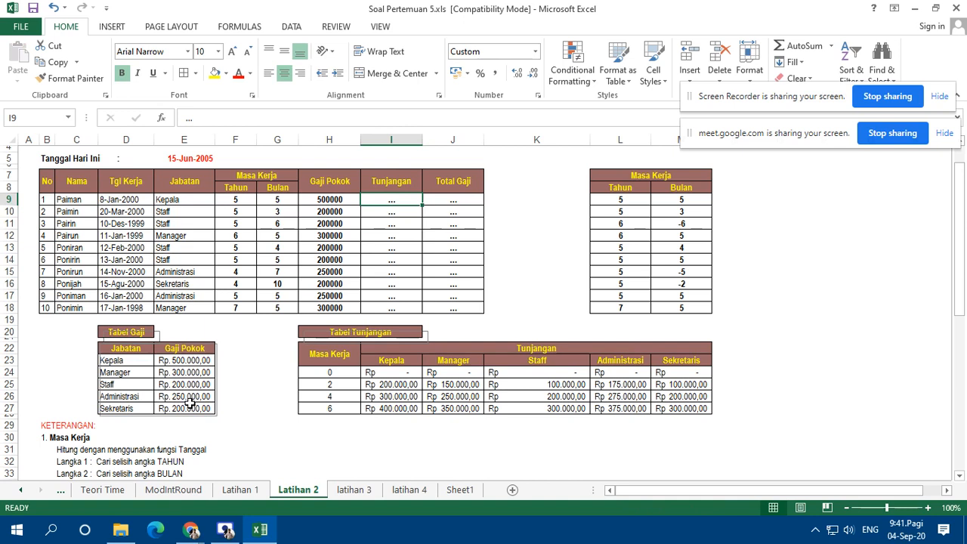
pyautogui.write('=v')
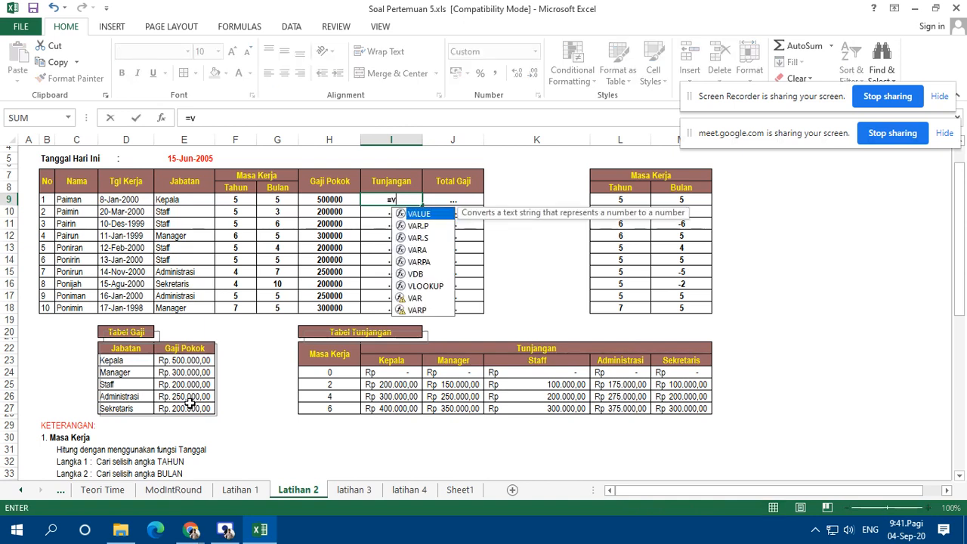
pyautogui.press('Down')
pyautogui.press('Down')
pyautogui.press('Down')
pyautogui.press('Down')
pyautogui.press('Down')
pyautogui.press('Down')
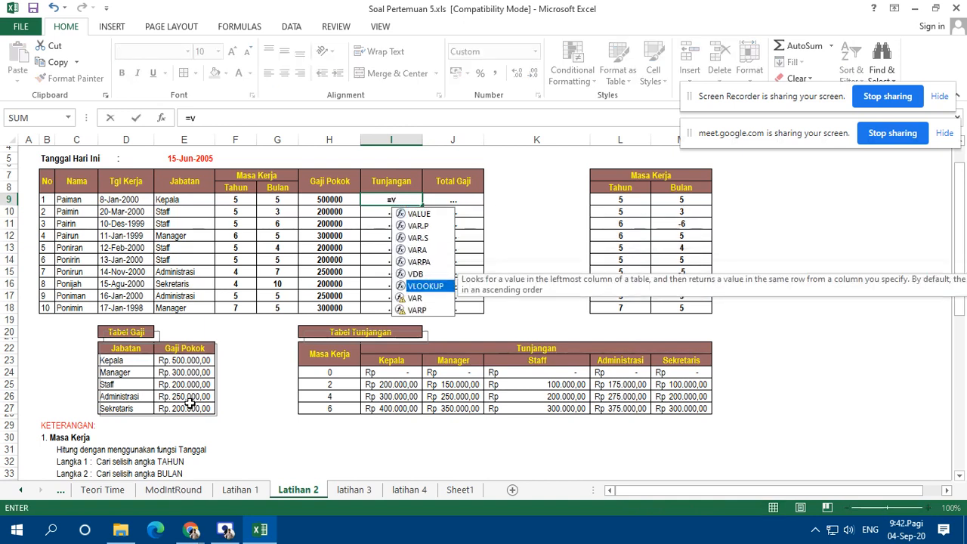
pyautogui.press('Tab')
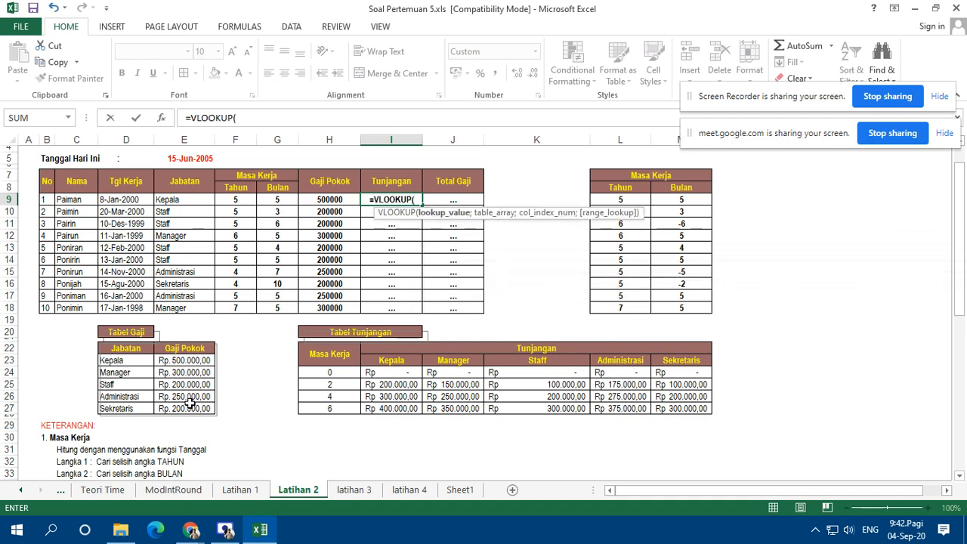
pyautogui.click(238, 198)
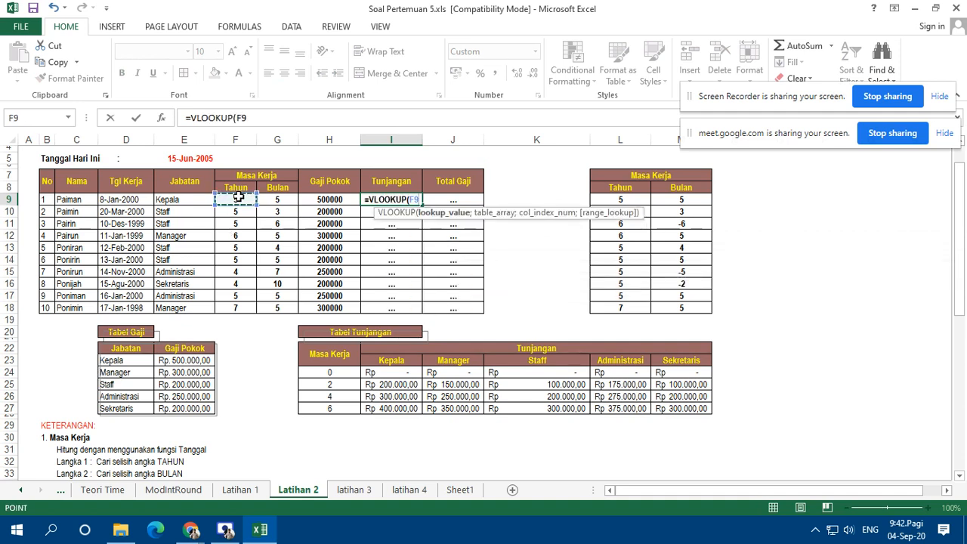
pyautogui.write(';')
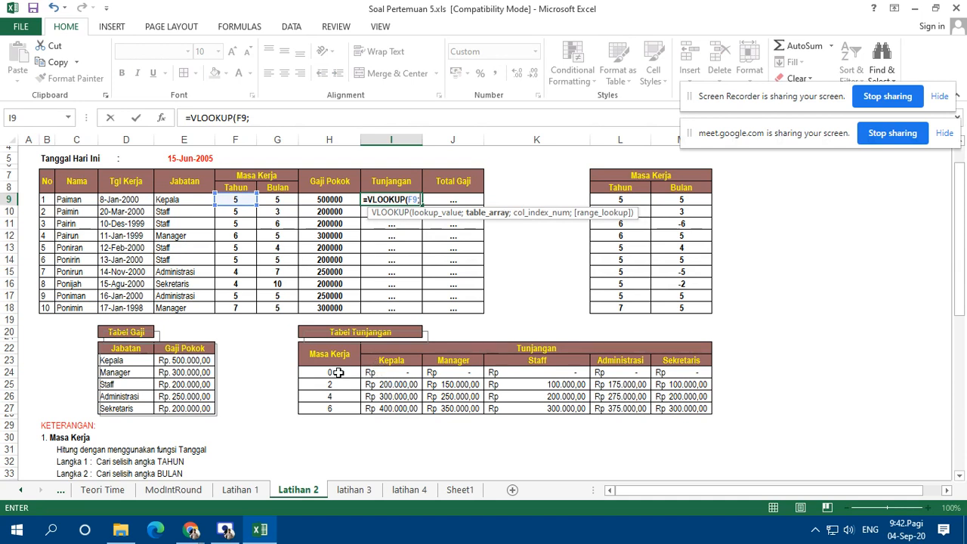
pyautogui.moveTo(337, 373); pyautogui.dragTo(678, 406)
pyautogui.press('F4')
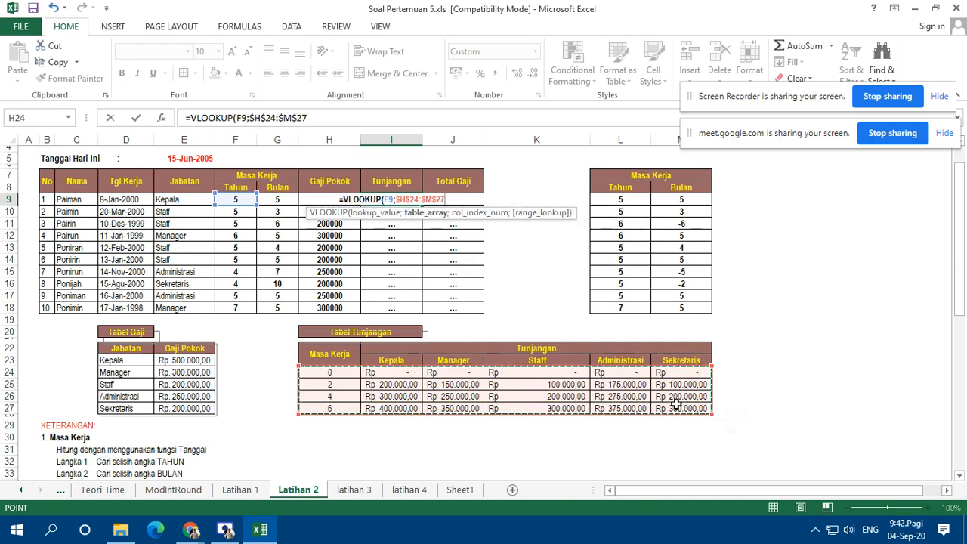
# - Add nested IFs as I9's column index, returning 2 when E9="Kepala" and 3 when E9="Manager"
pyautogui.write(';if(')
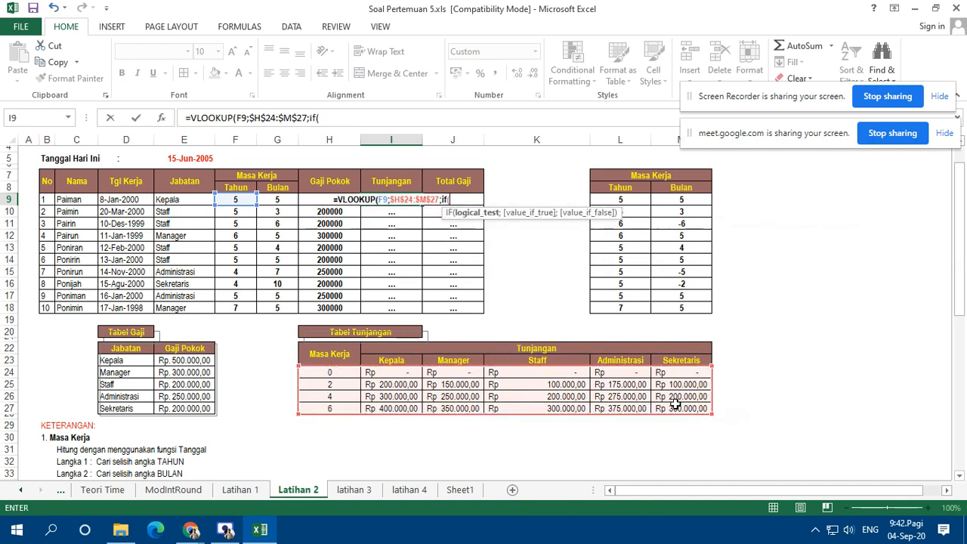
pyautogui.click(181, 198)
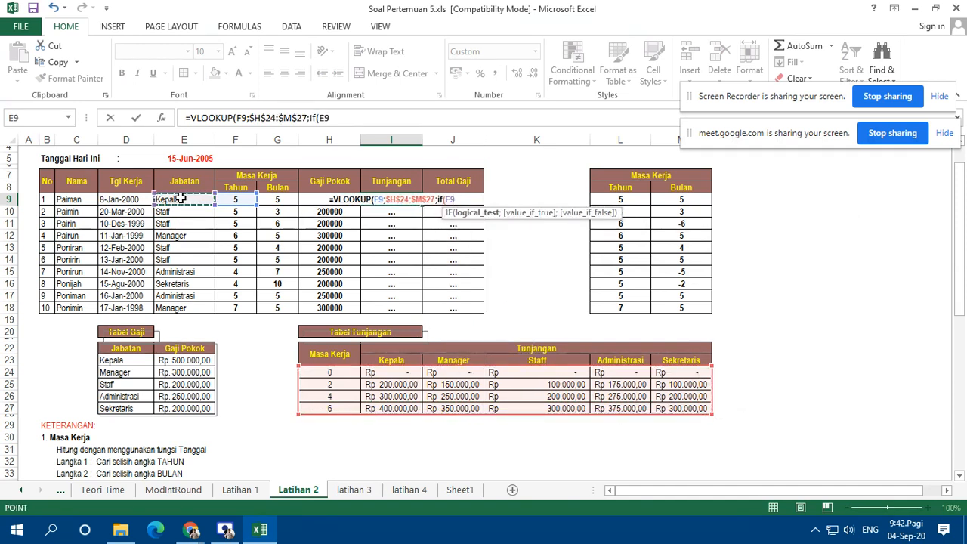
pyautogui.write('="Kepala"')
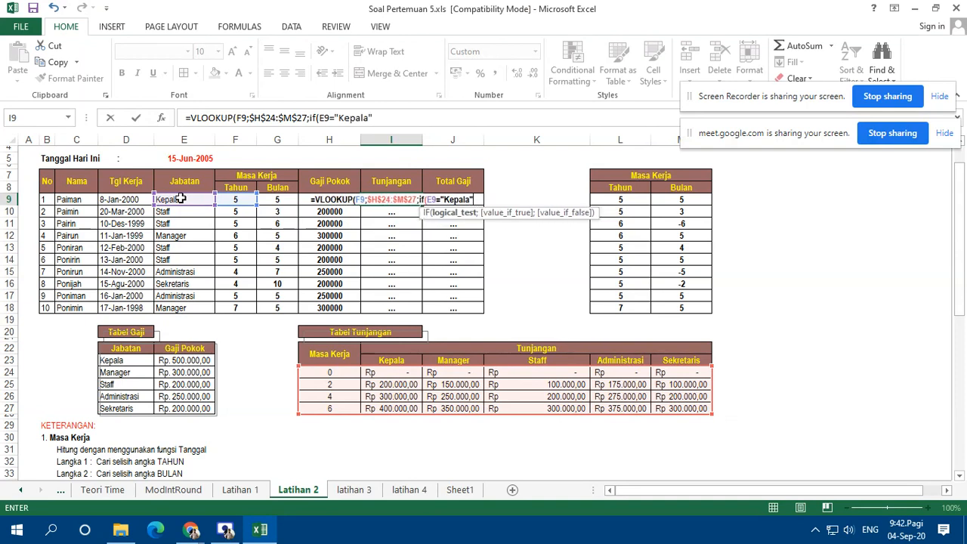
pyautogui.write(';')
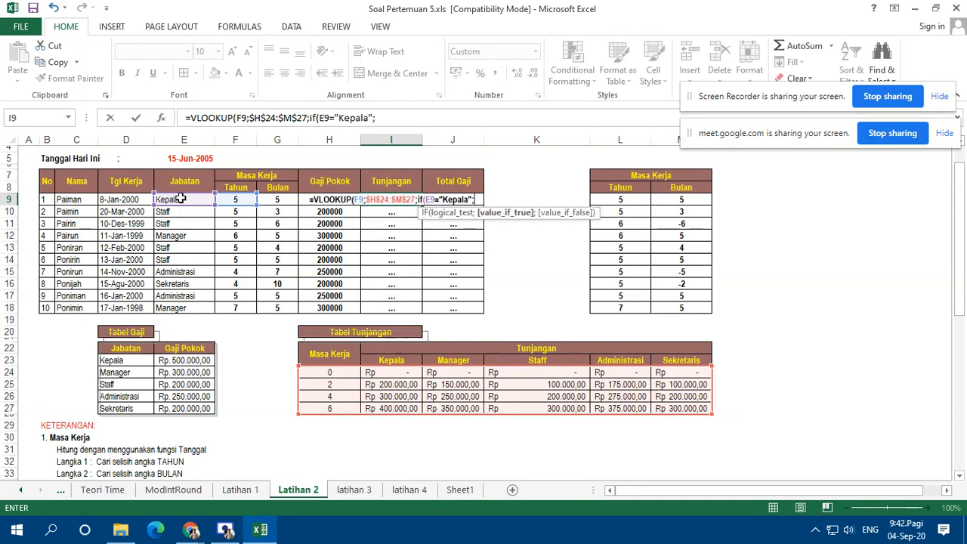
pyautogui.write('2;if(')
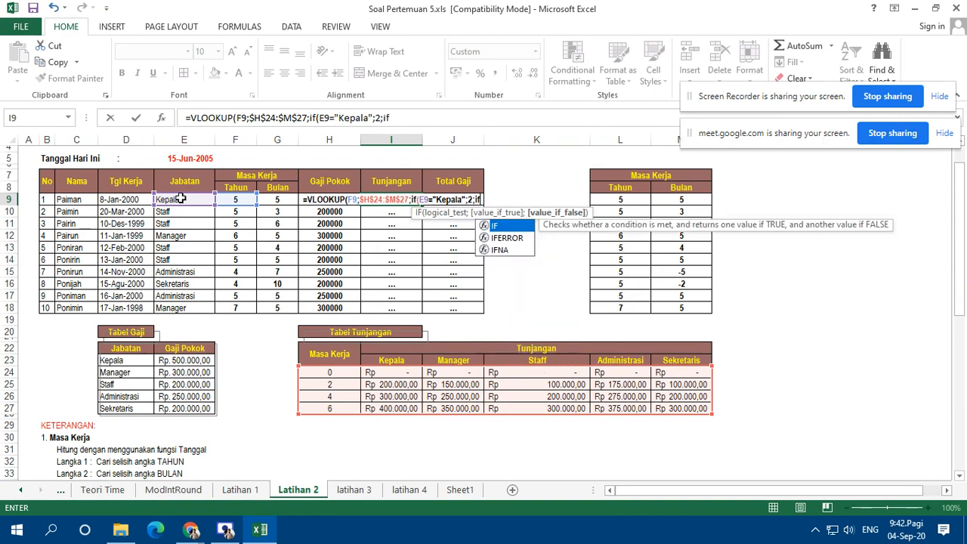
pyautogui.click(182, 199)
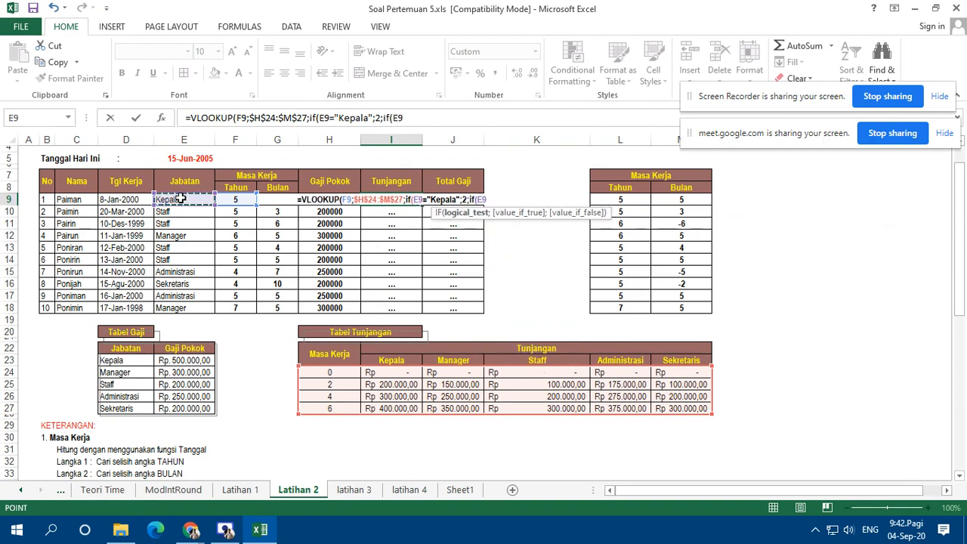
pyautogui.write('="Manager";3')
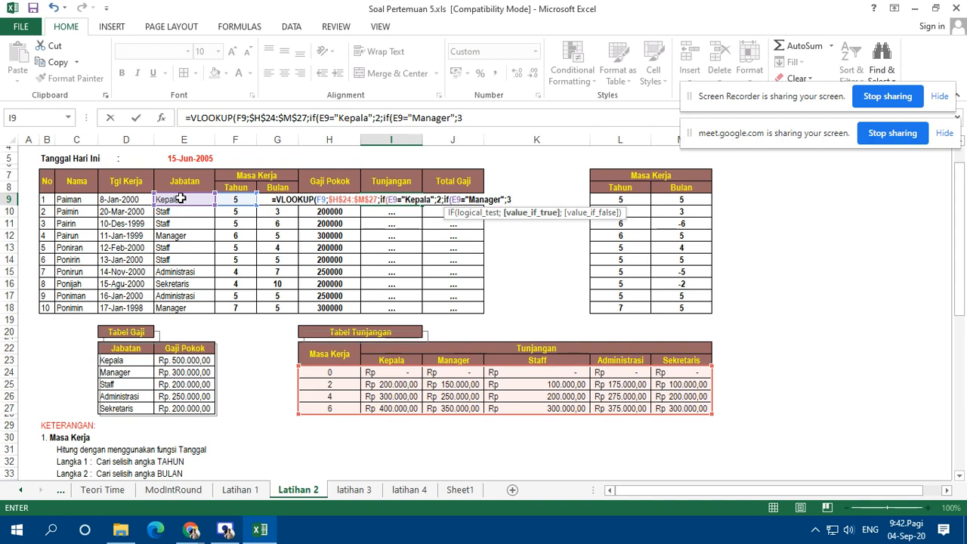
# - Extend the nested IF in I9 to return column 4 when E9="Staff"
pyautogui.write(';if(')
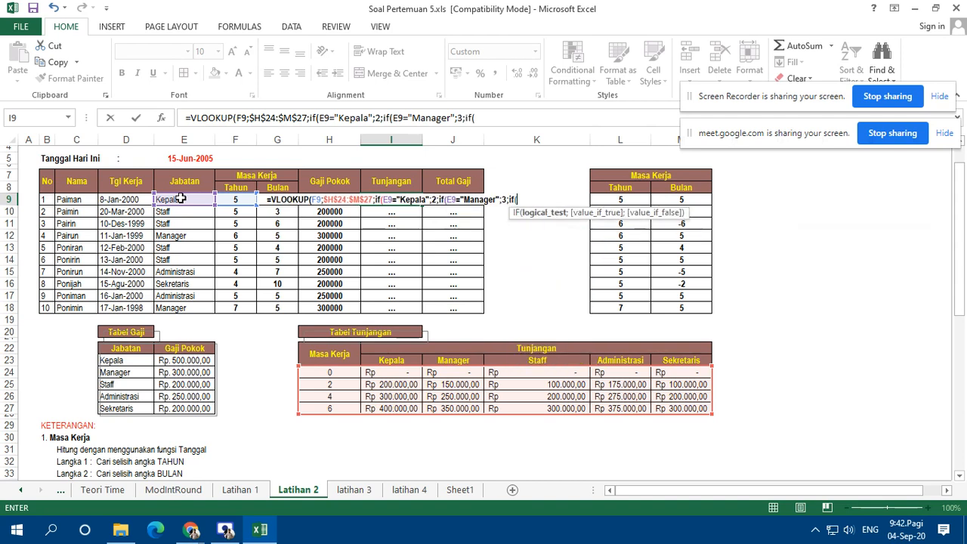
pyautogui.write('E9=')
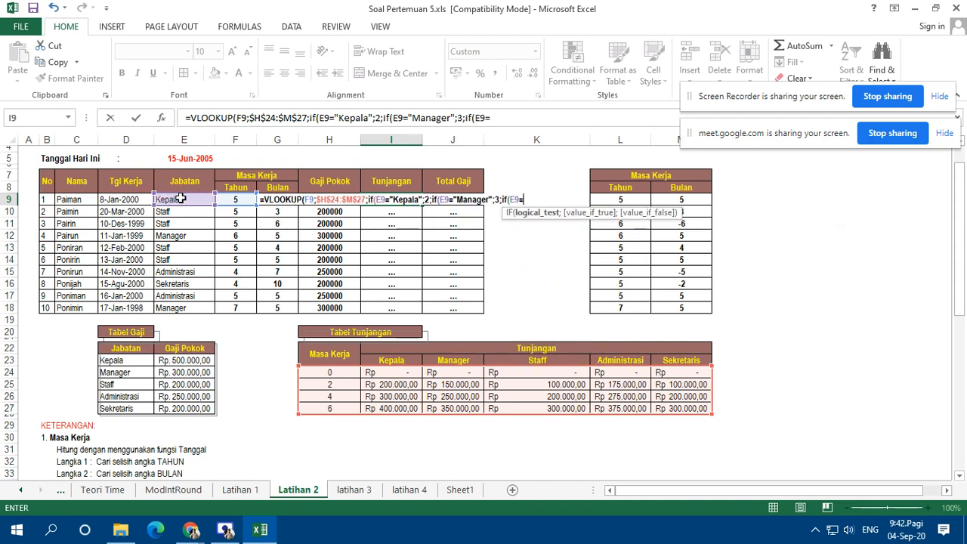
pyautogui.write('"Sta')
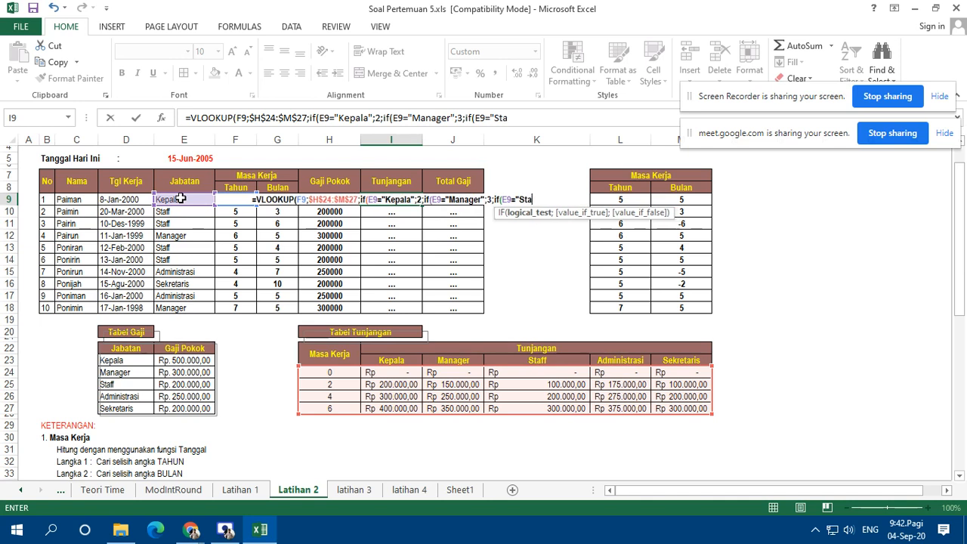
pyautogui.write('ff"')
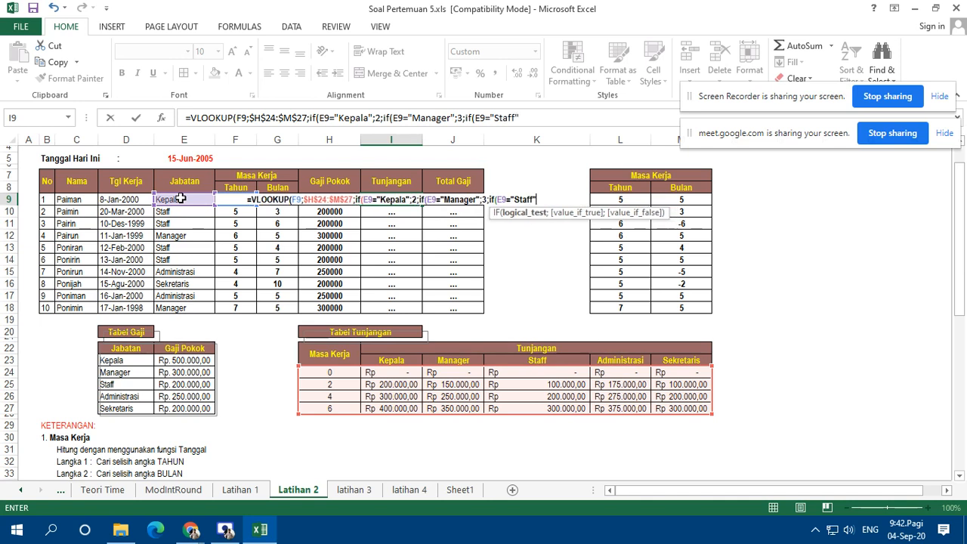
pyautogui.write(';4')
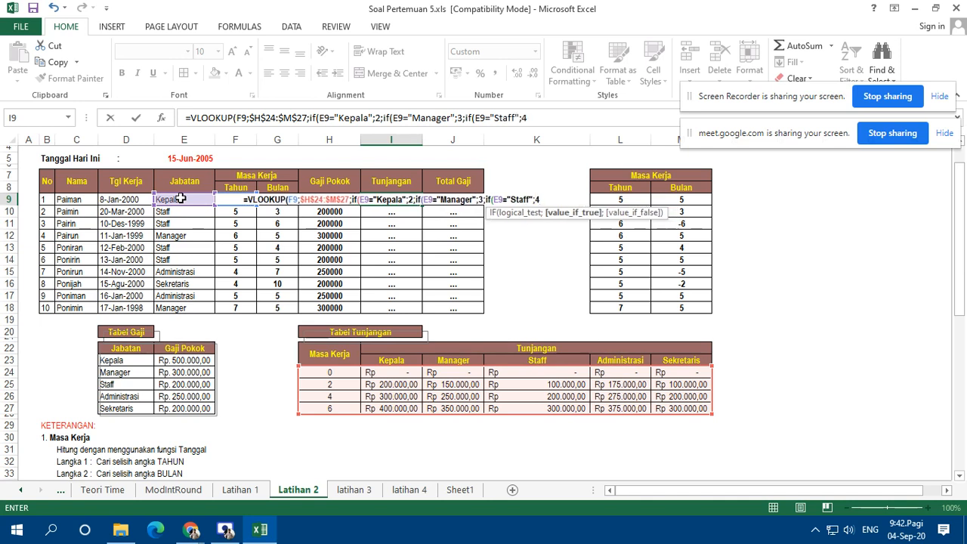
# - Add the last nested IF in I9, returning column 5 when E9="Administrasi" and 6 otherwise
pyautogui.write(';if')
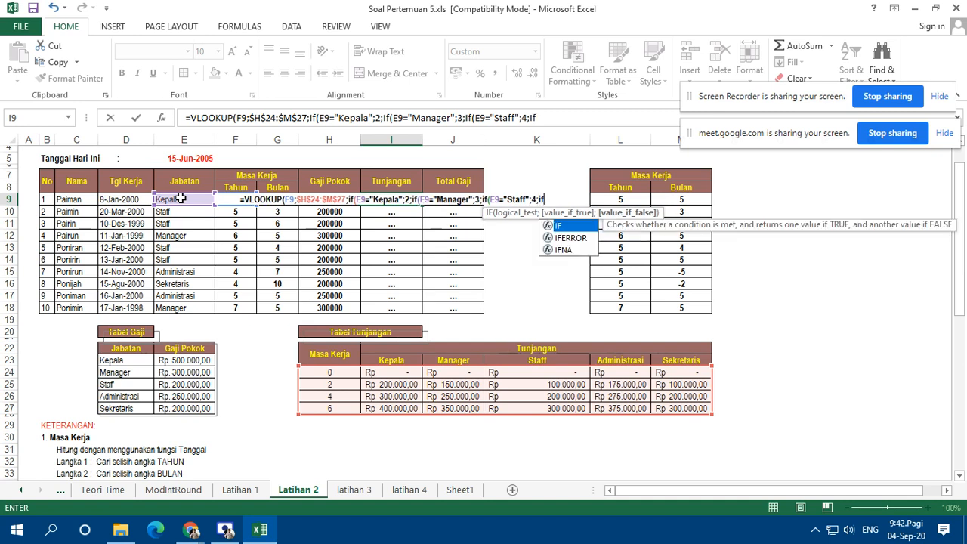
pyautogui.write('(')
pyautogui.click(192, 198)
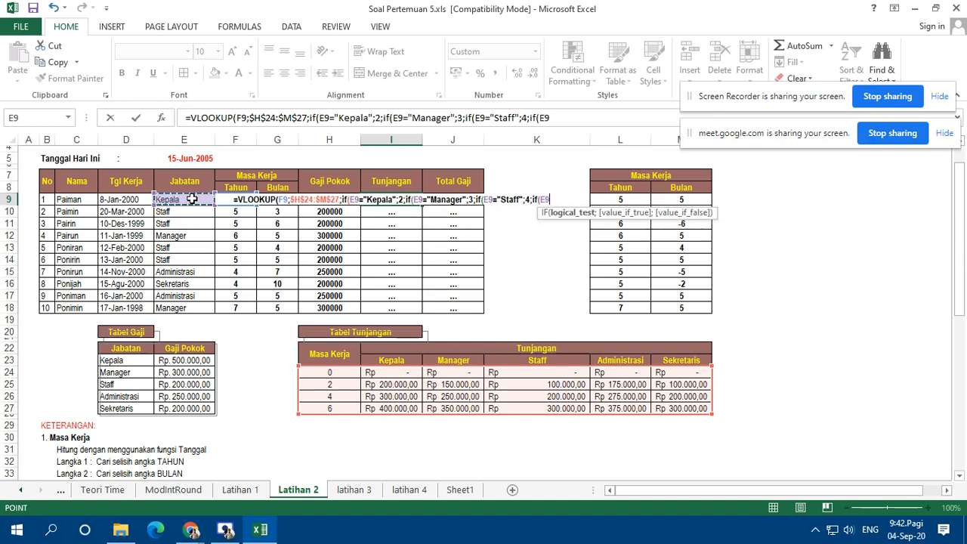
pyautogui.write('=')
pyautogui.write('"Admini')
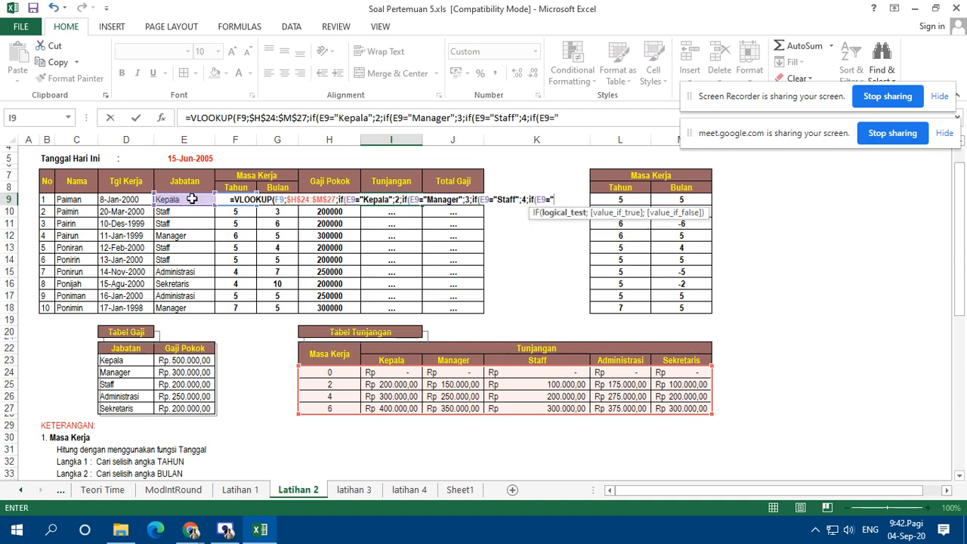
pyautogui.write('strasi"')
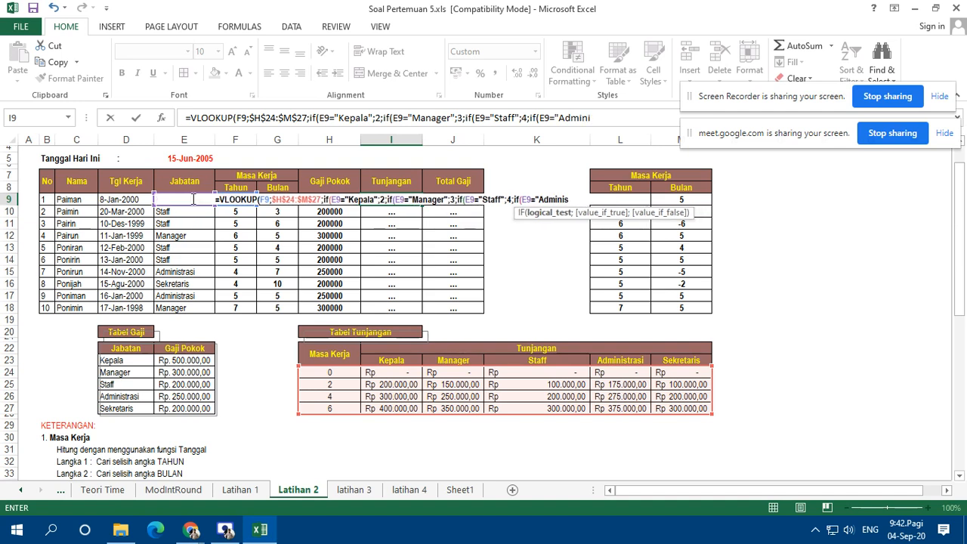
pyautogui.write(';5')
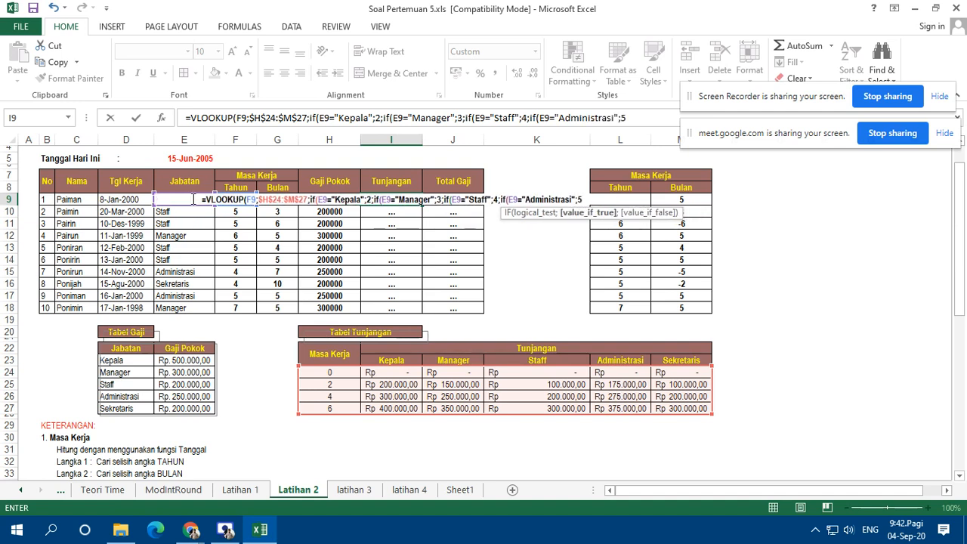
pyautogui.write(';6')
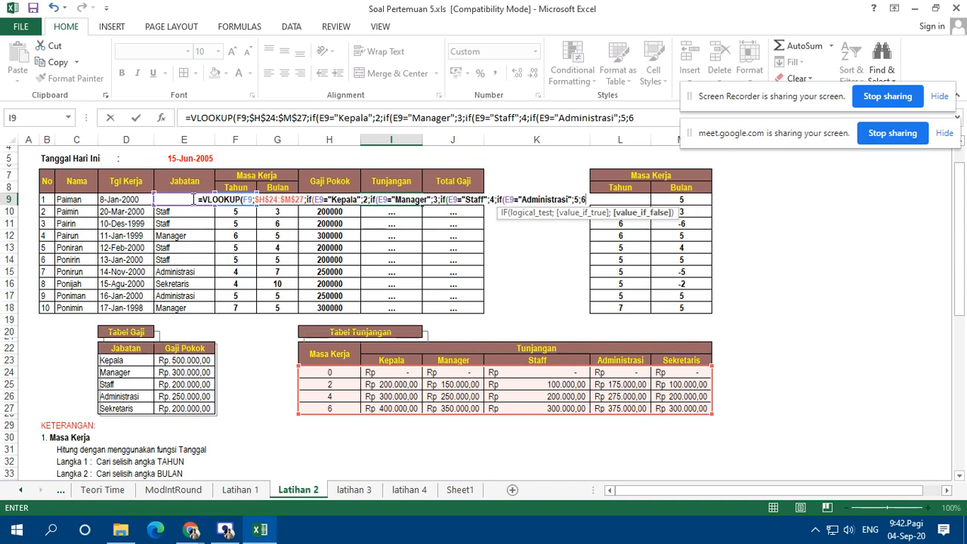
# - Close the nested IFs in I9 and complete the VLOOKUP with TRUE for an approximate match
pyautogui.write('))')
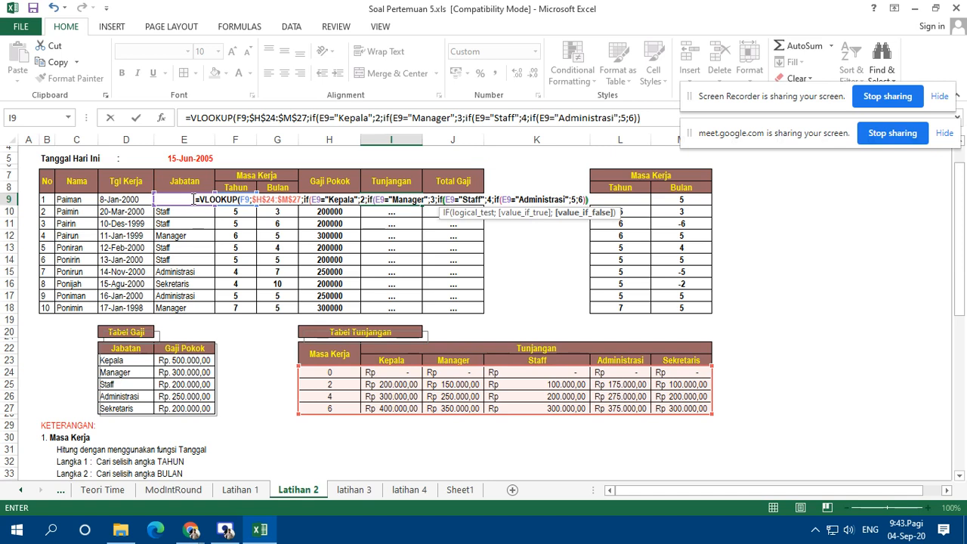
pyautogui.write('))')
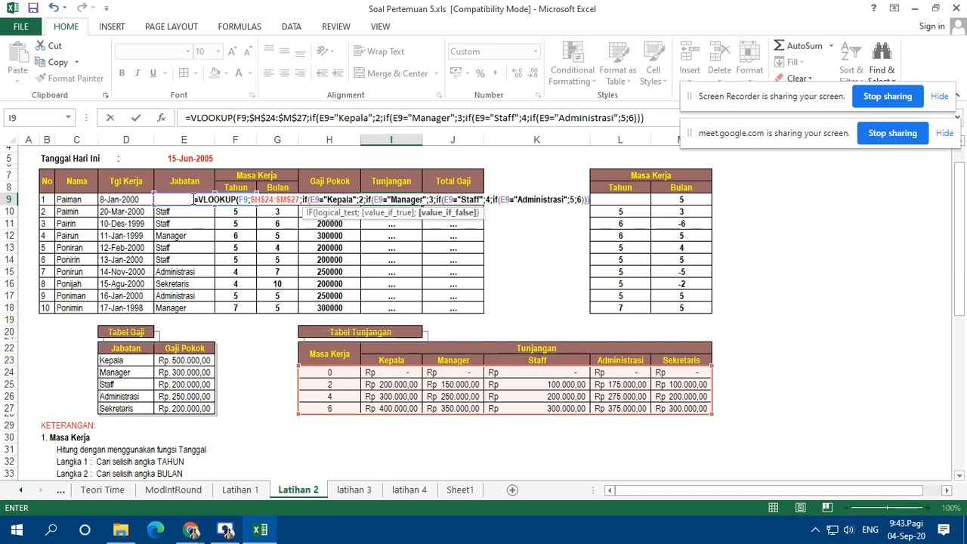
pyautogui.write(')')
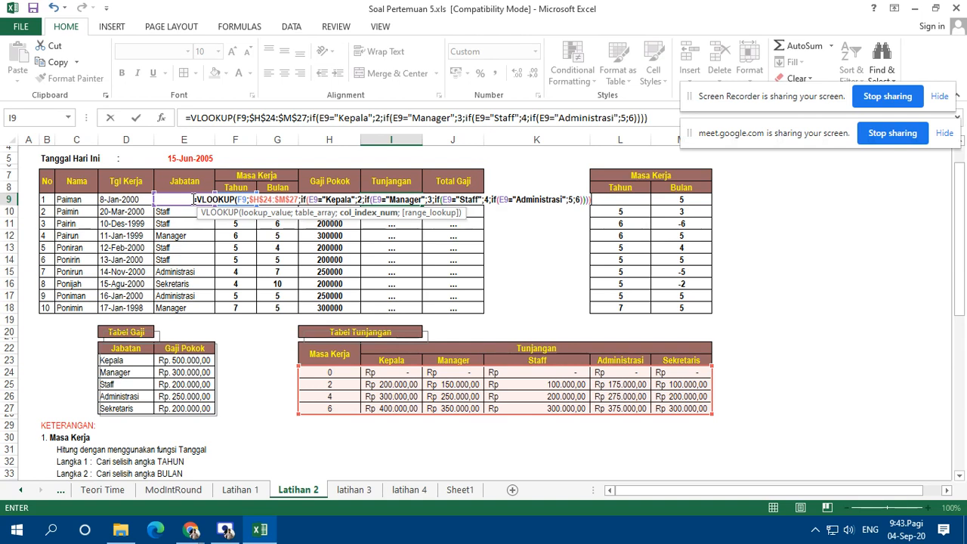
pyautogui.write(';true')
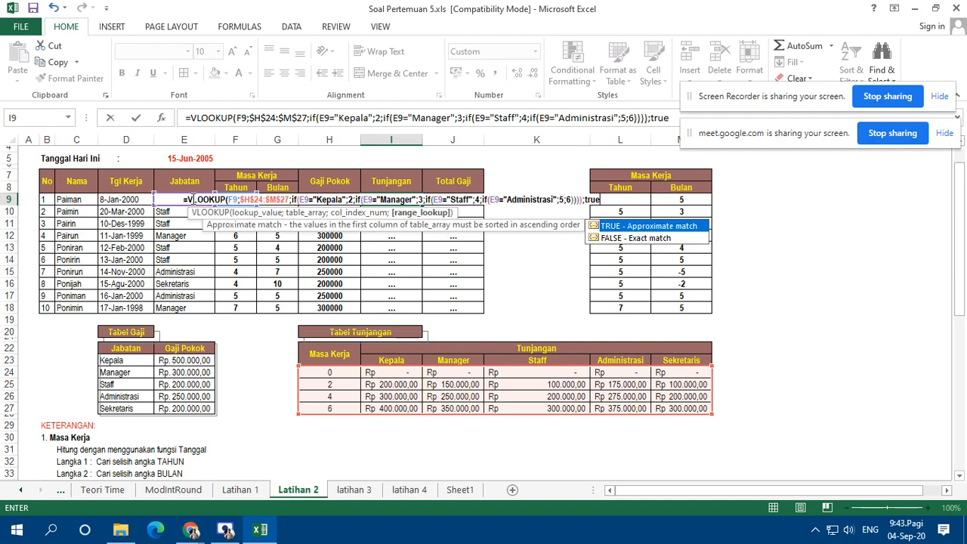
pyautogui.hotkey('ctrl', 'Return')
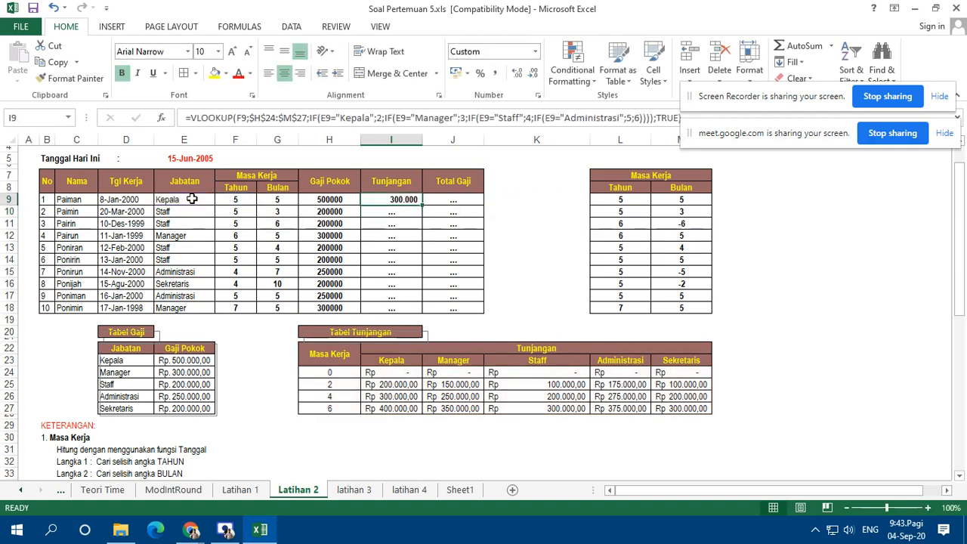
# - Fill the Tunjangan formula from I9 down through I18
pyautogui.moveTo(422, 205); pyautogui.dragTo(442, 320)
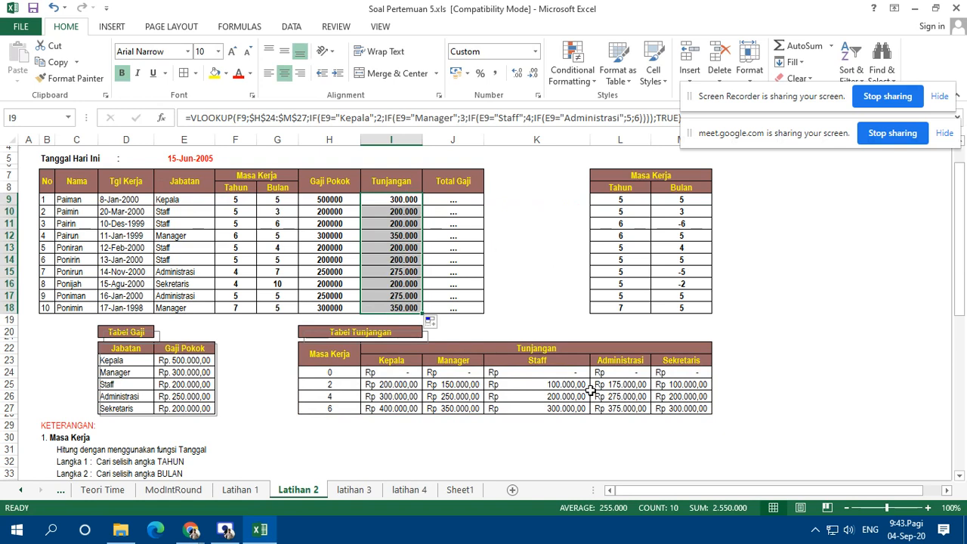
pyautogui.scroll(-4, 325, 325)
pyautogui.scroll(5, 419, 337)
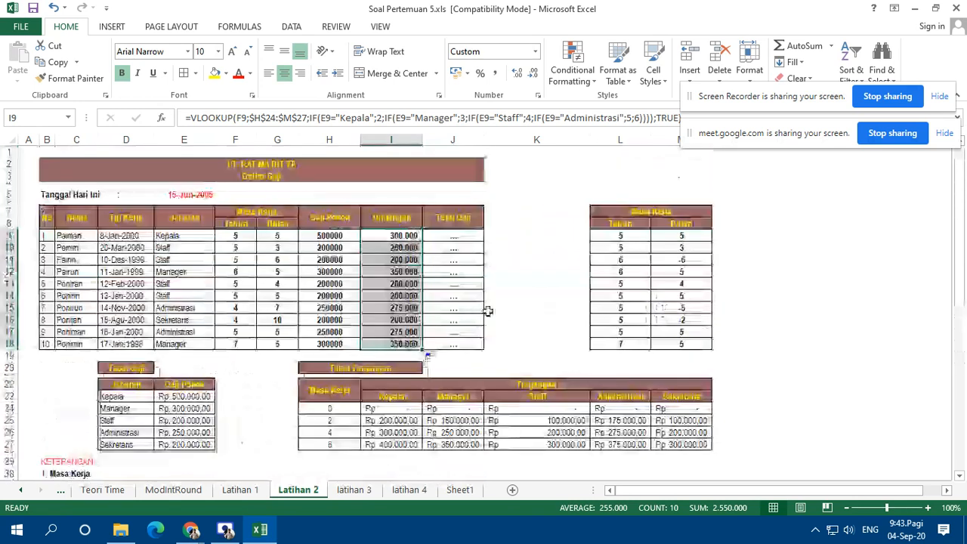
# - View the latihan 3 exercise sheet and the table and instructions on the latihan 4 sheet
pyautogui.click(355, 491)
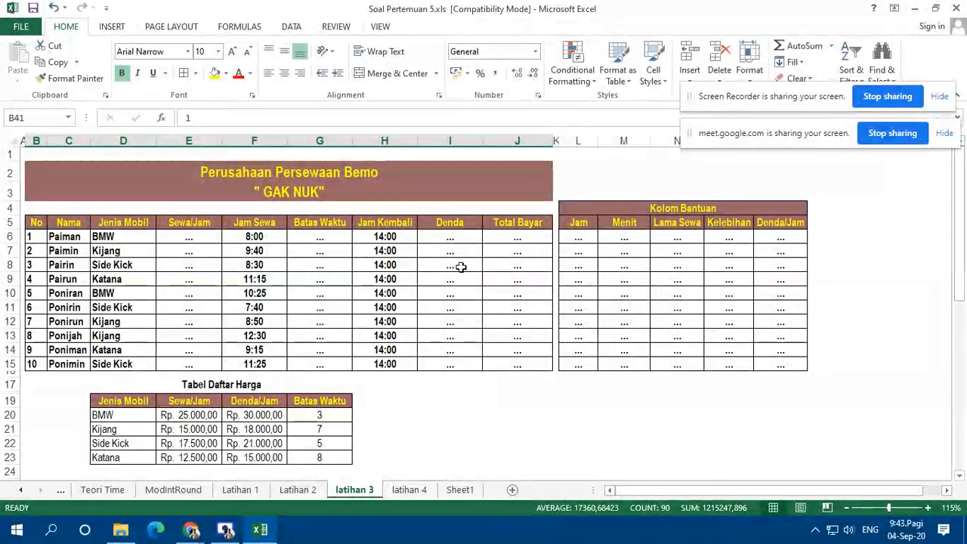
pyautogui.click(409, 490)
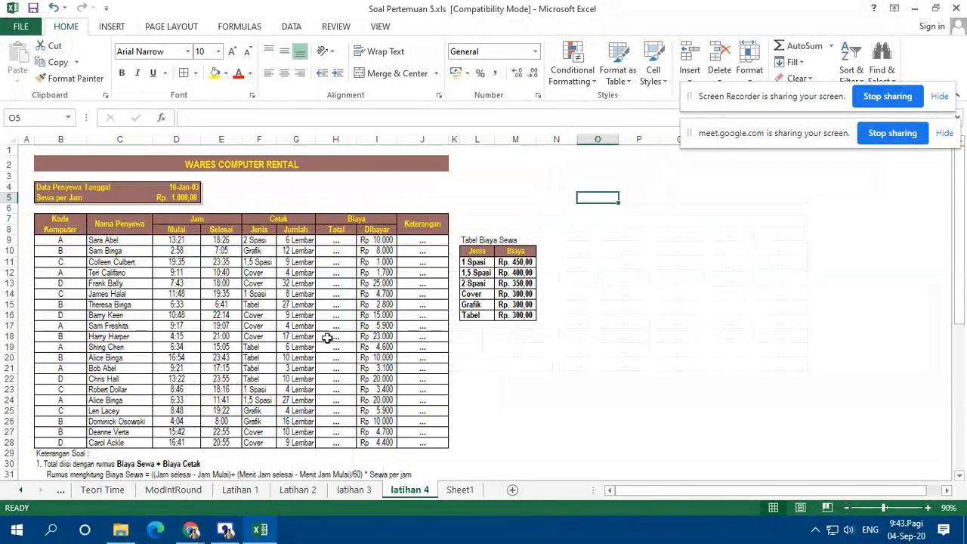
pyautogui.scroll(-2, 313, 310)
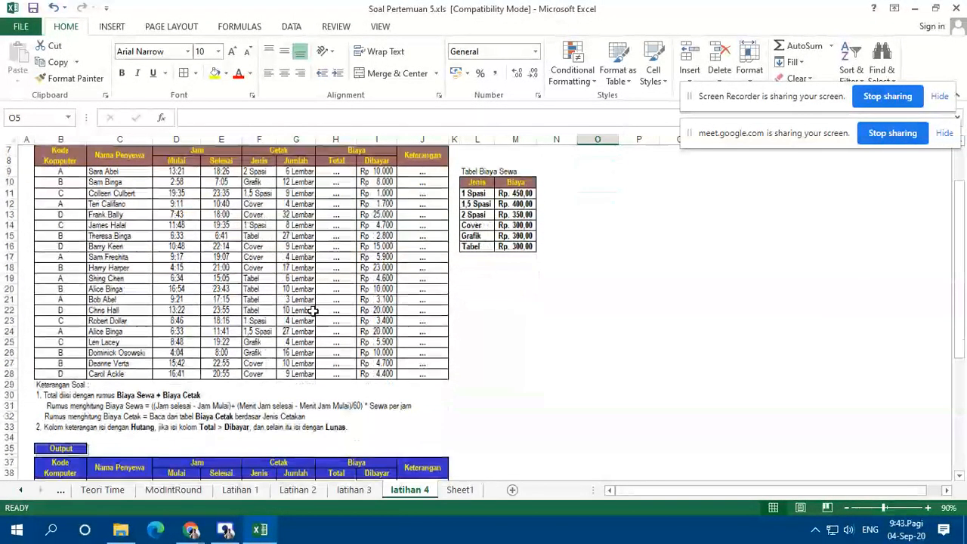
# - Review the blank day, month, year and date-difference cells in both tables on the Teori Date sheet
pyautogui.click(21, 491)
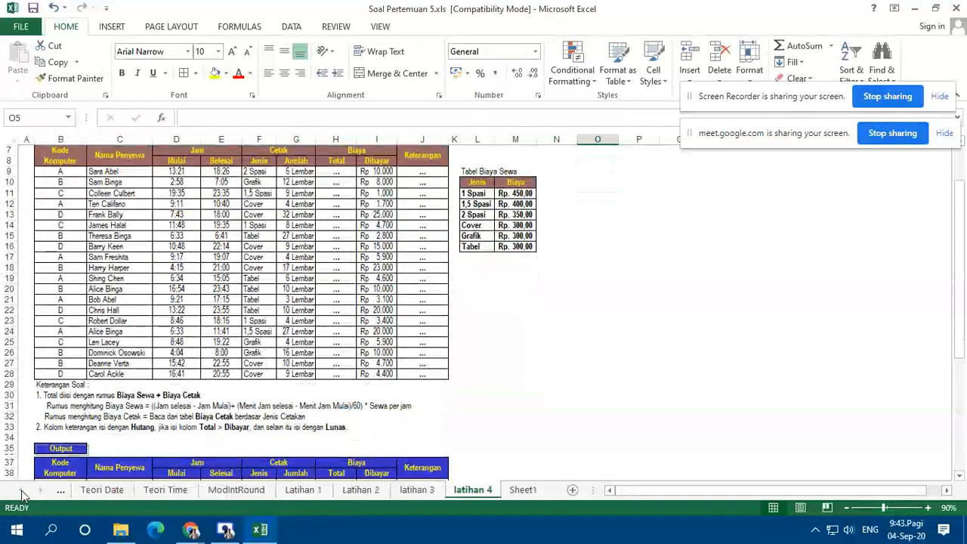
pyautogui.click(106, 491)
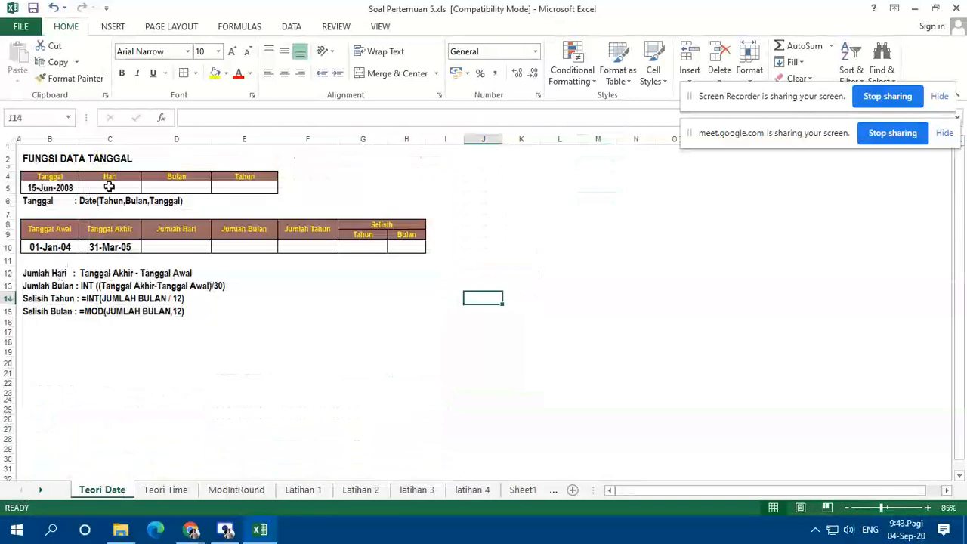
pyautogui.click(109, 187)
pyautogui.click(179, 178)
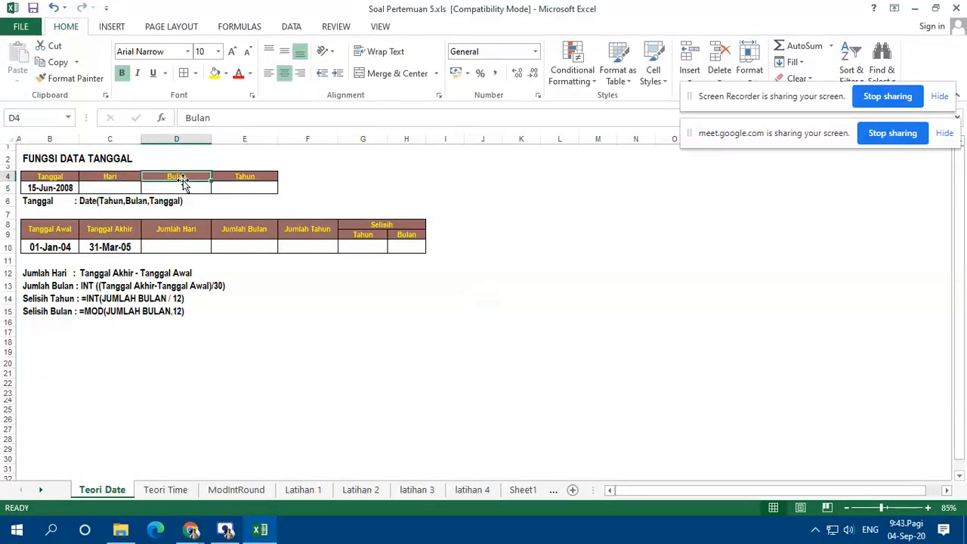
pyautogui.click(252, 185)
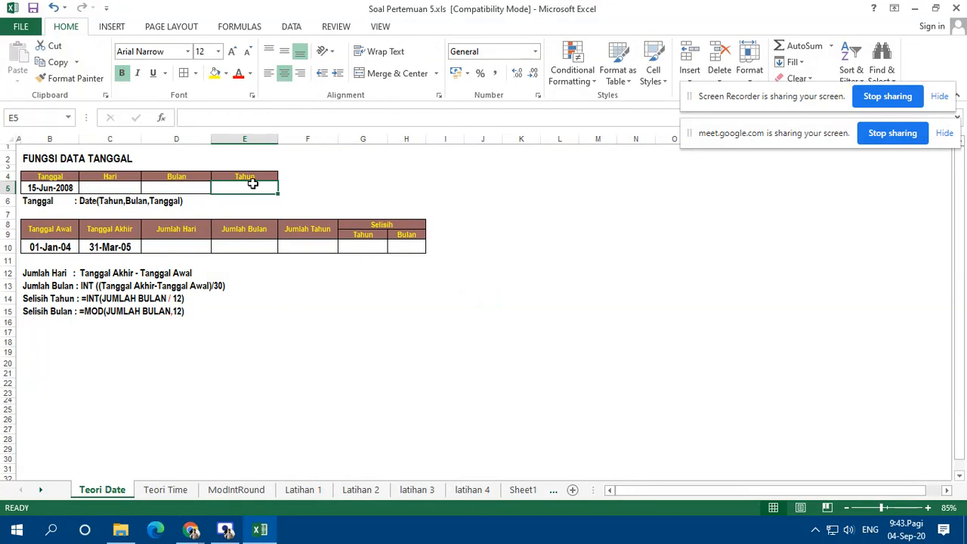
pyautogui.click(179, 245)
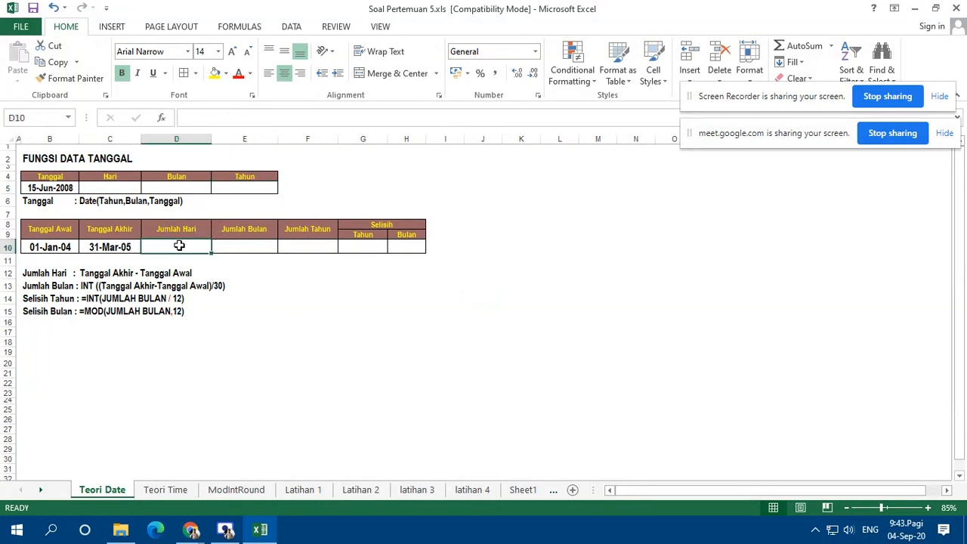
pyautogui.click(246, 248)
pyautogui.click(305, 248)
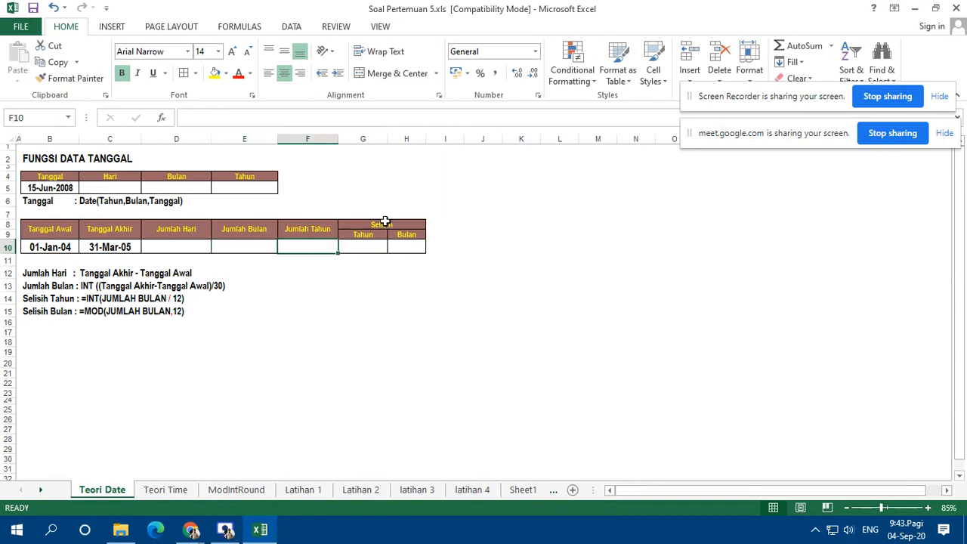
pyautogui.click(378, 245)
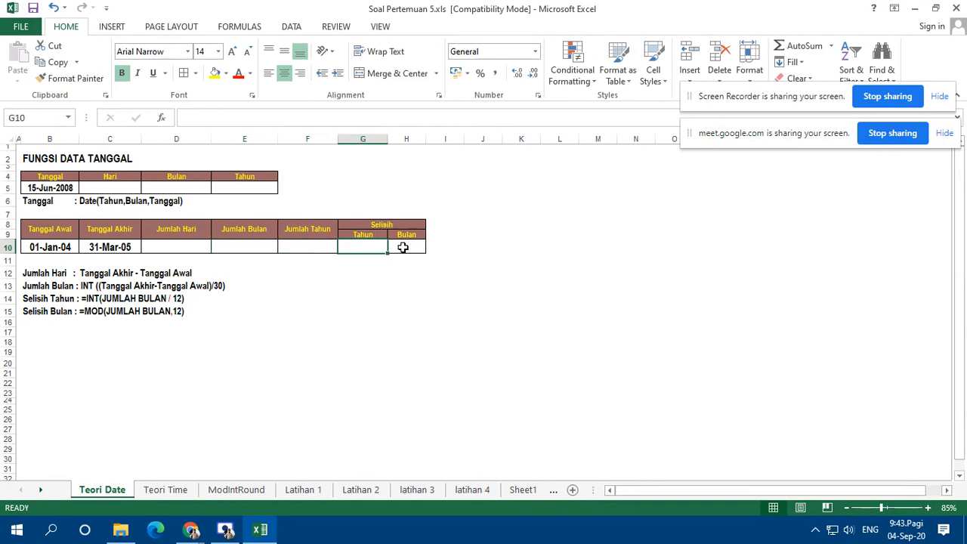
pyautogui.click(396, 245)
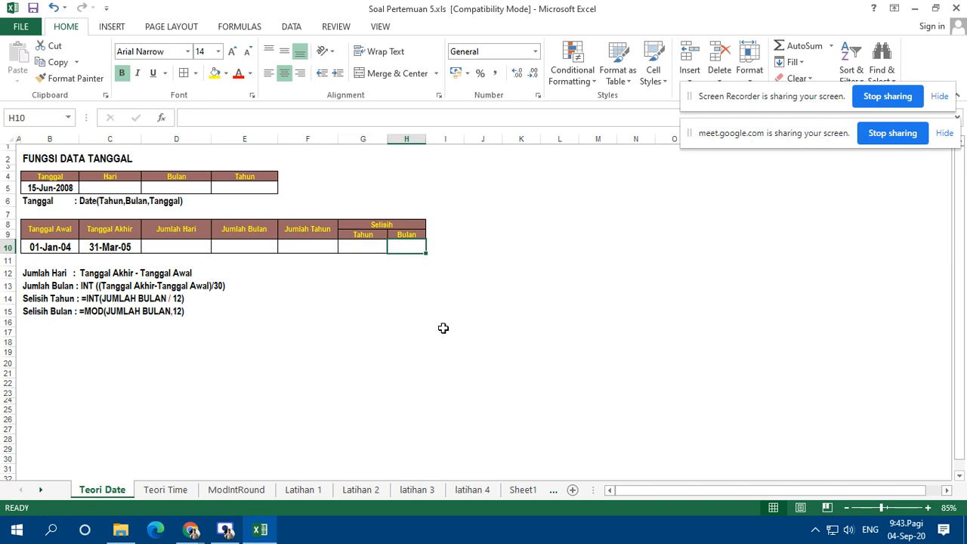
pyautogui.click(226, 530)
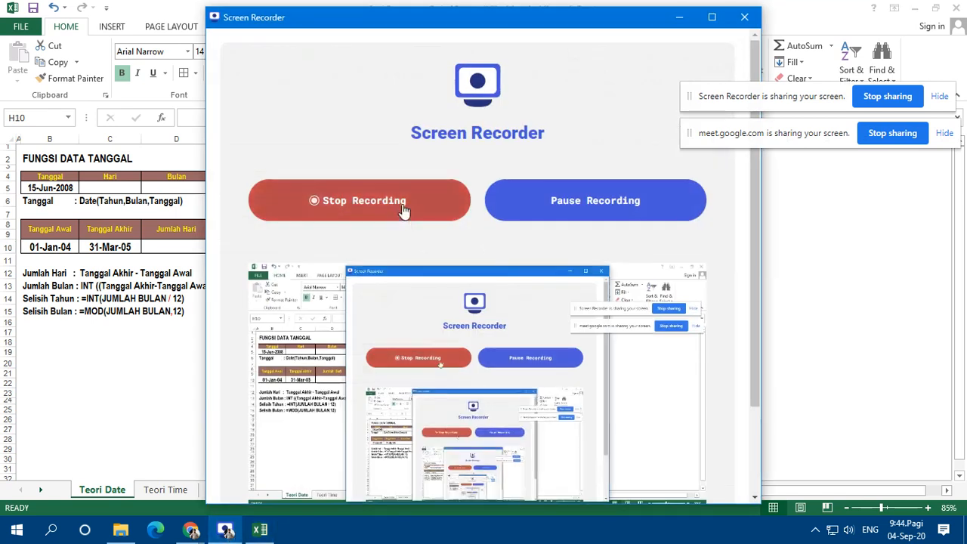